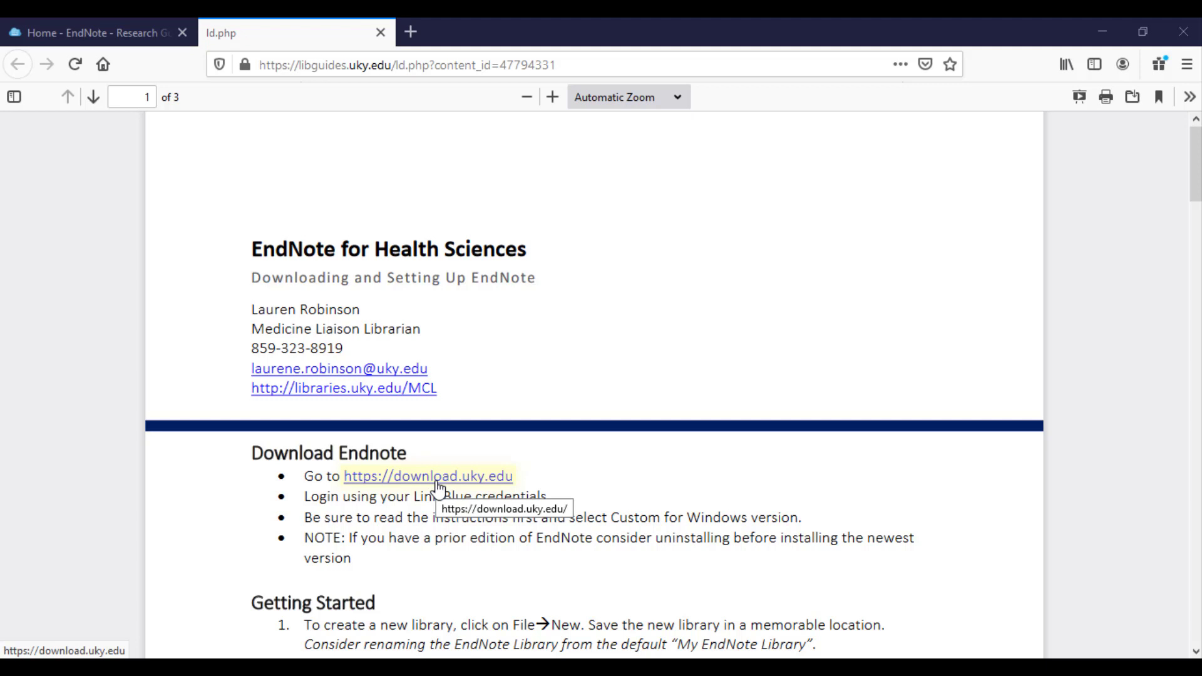
Bring the EndNote 20 library set-up window in front of the guide PDF.
mouse_move(443, 668)
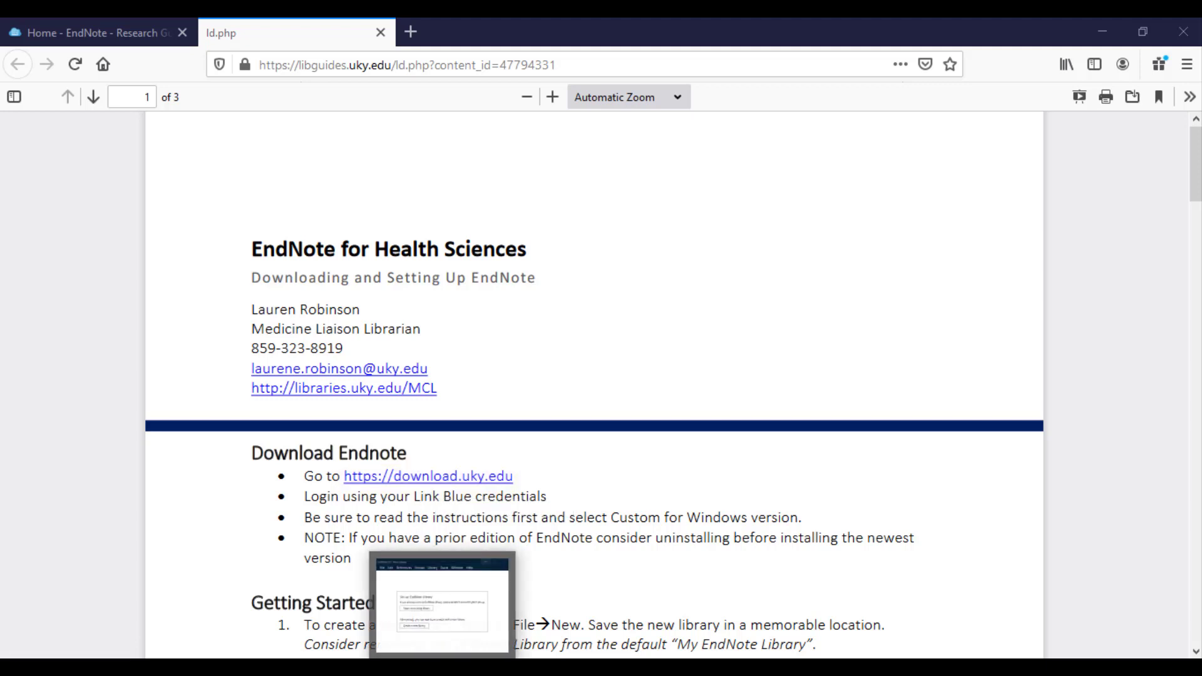
click(442, 601)
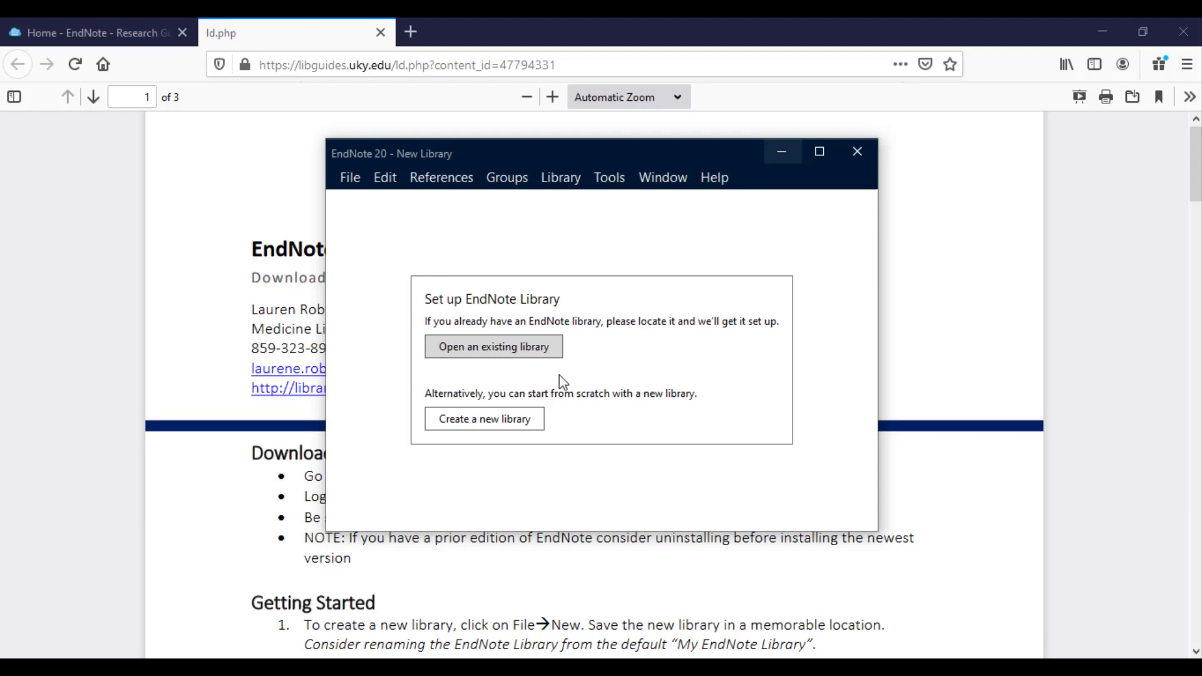
click(384, 180)
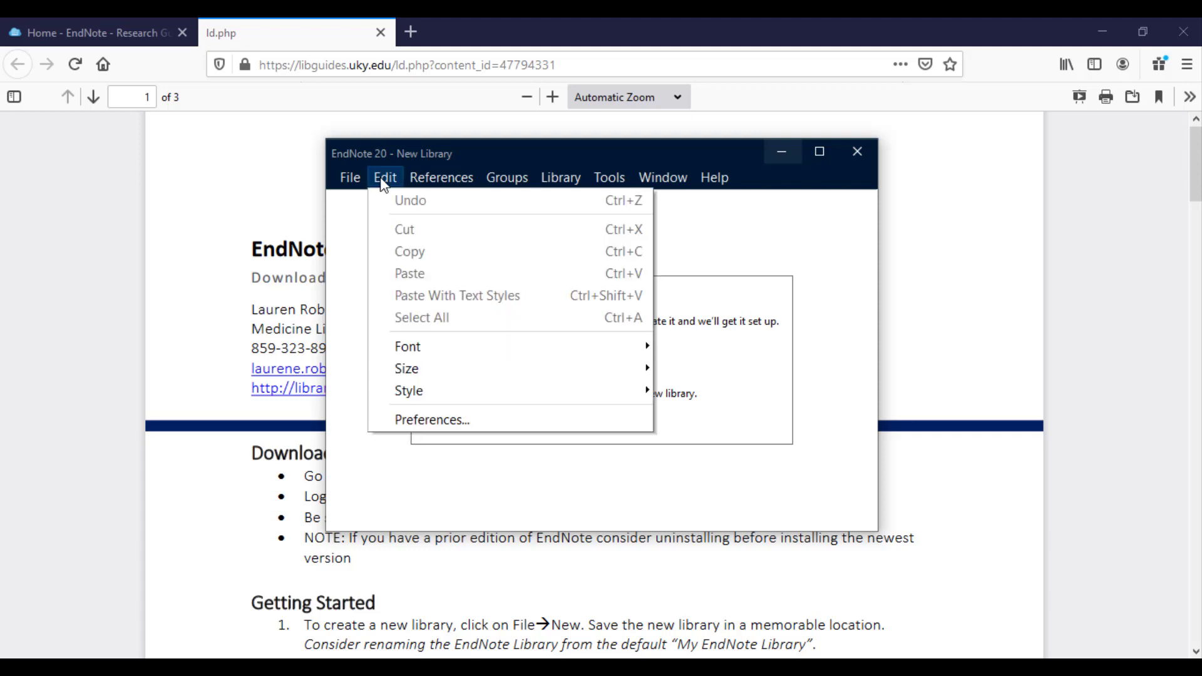
click(408, 421)
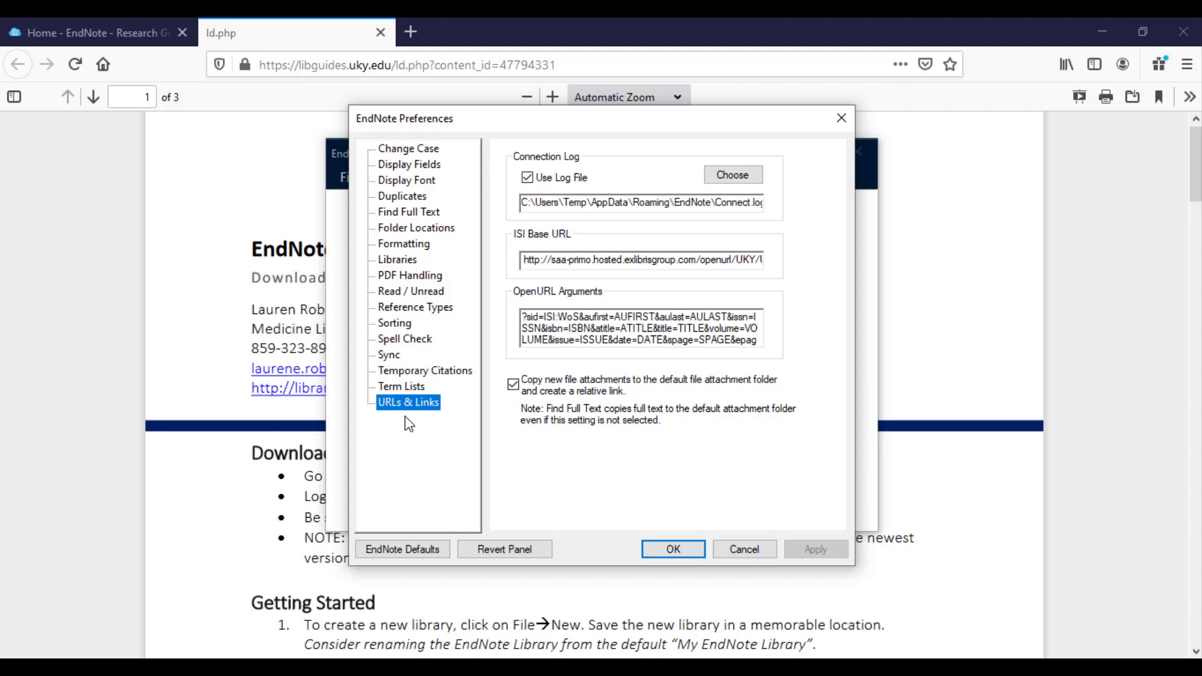
click(402, 215)
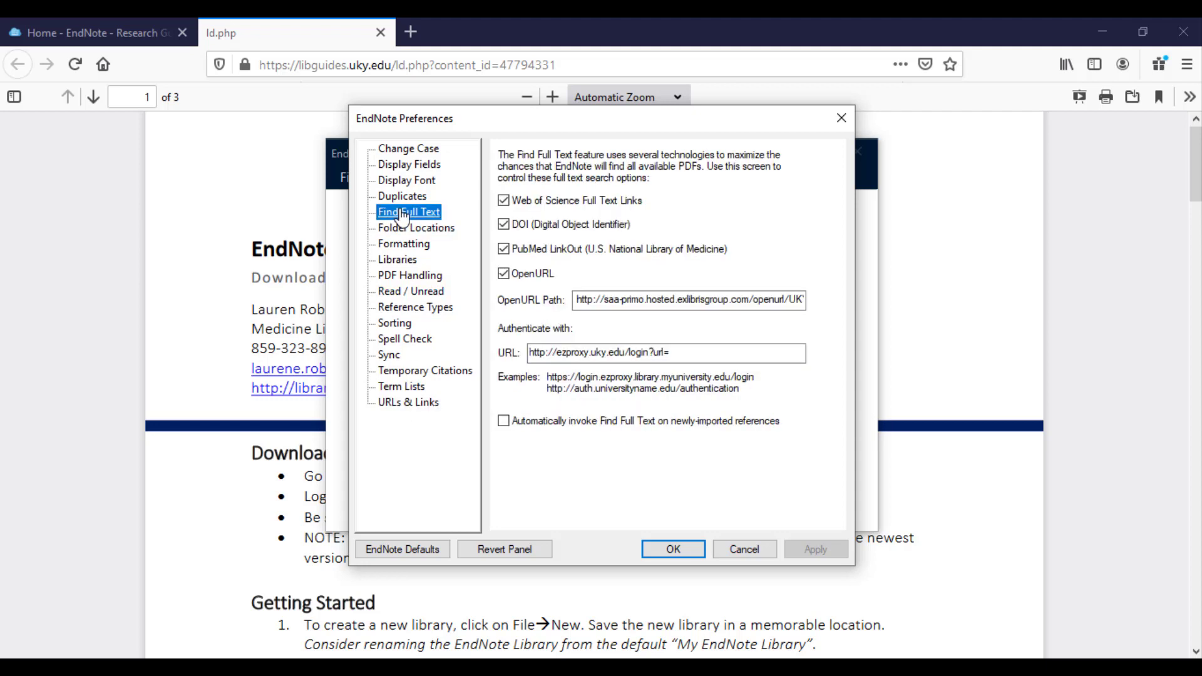
click(414, 404)
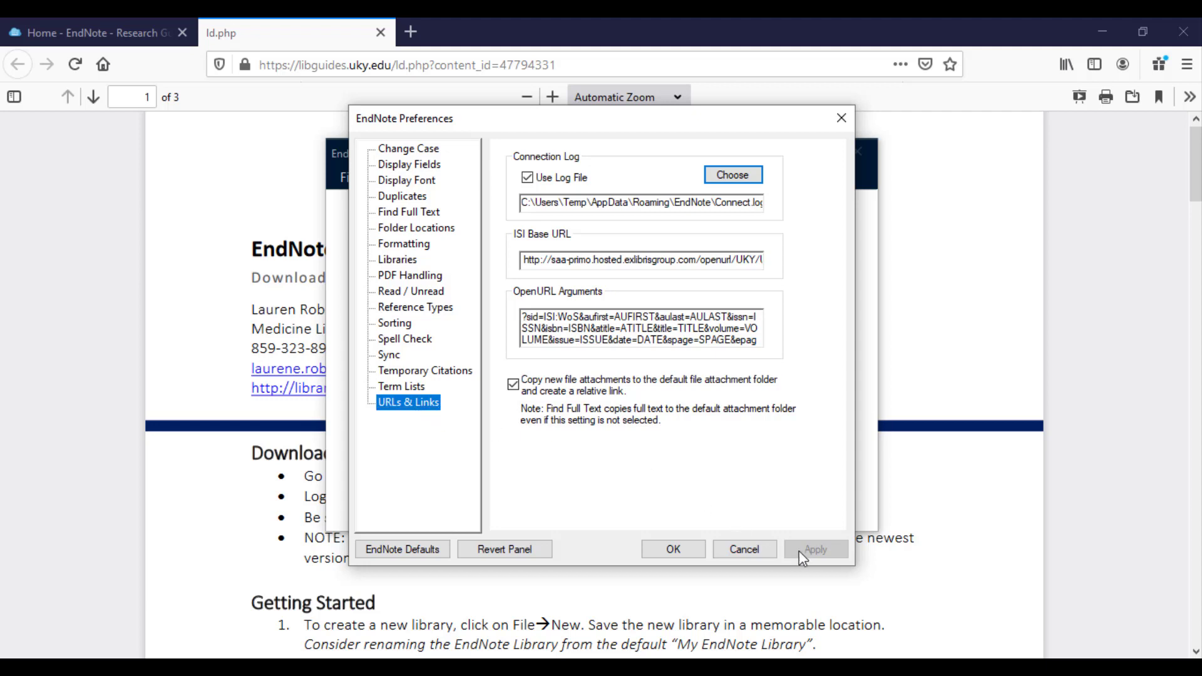
click(673, 551)
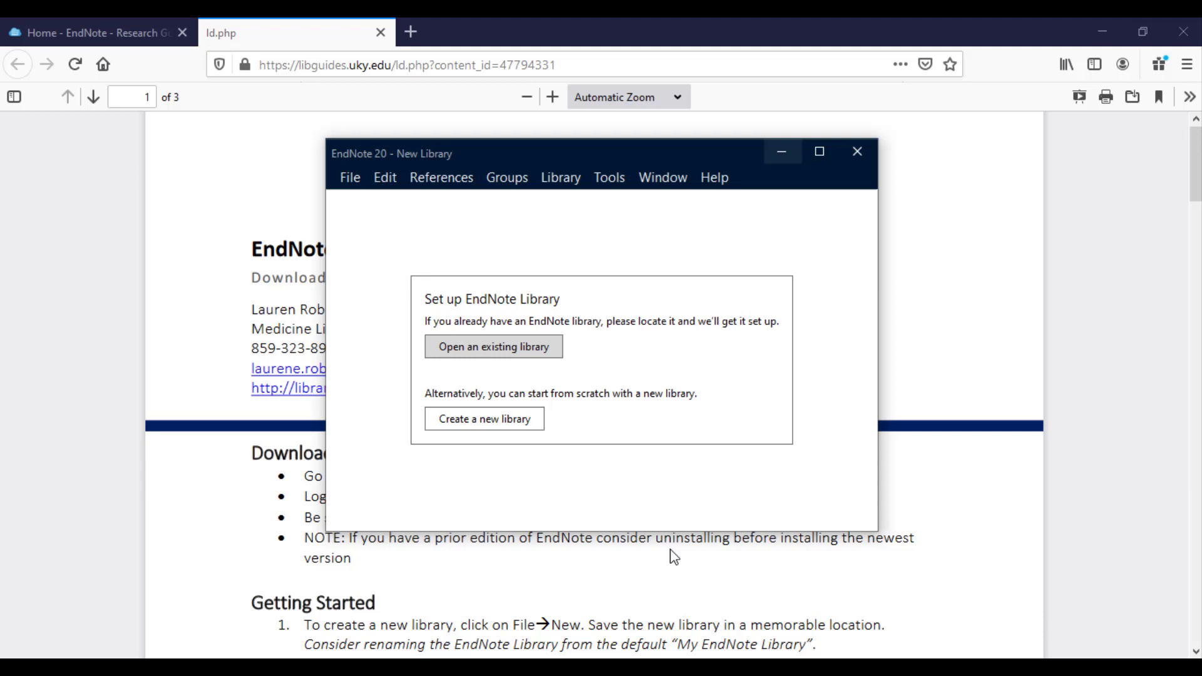
Scroll the guide PDF to its EndNote Preferences section, then return to the EndNote window.
click(226, 448)
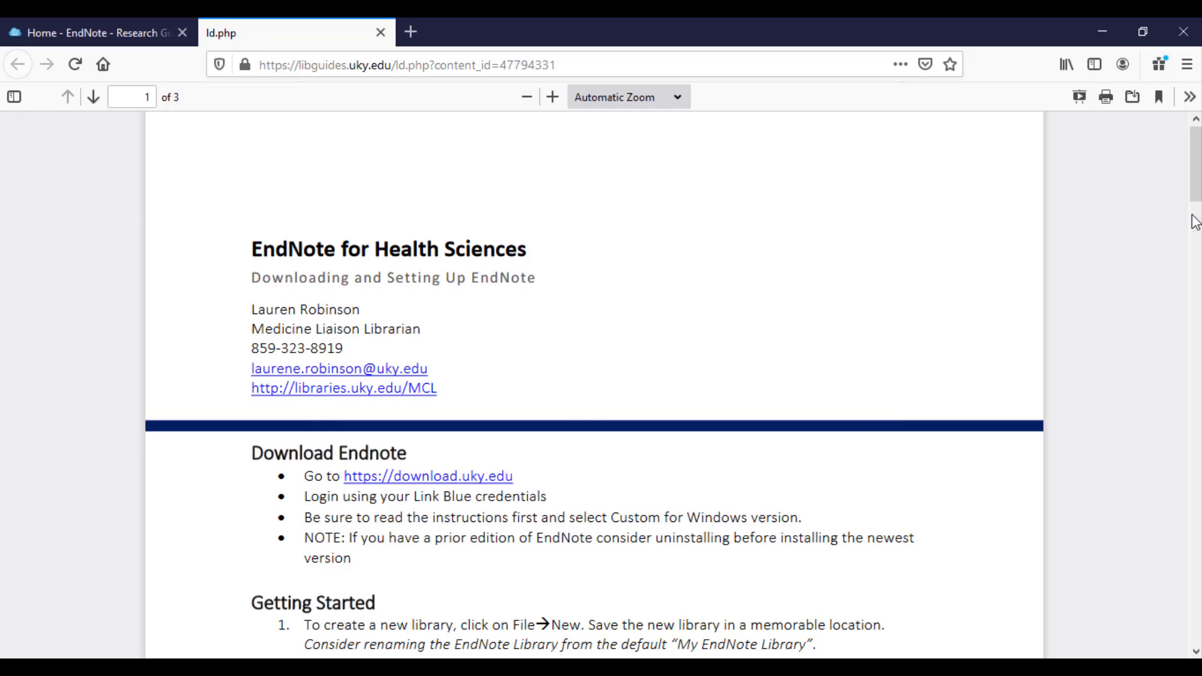
drag(1195, 198, 1183, 317)
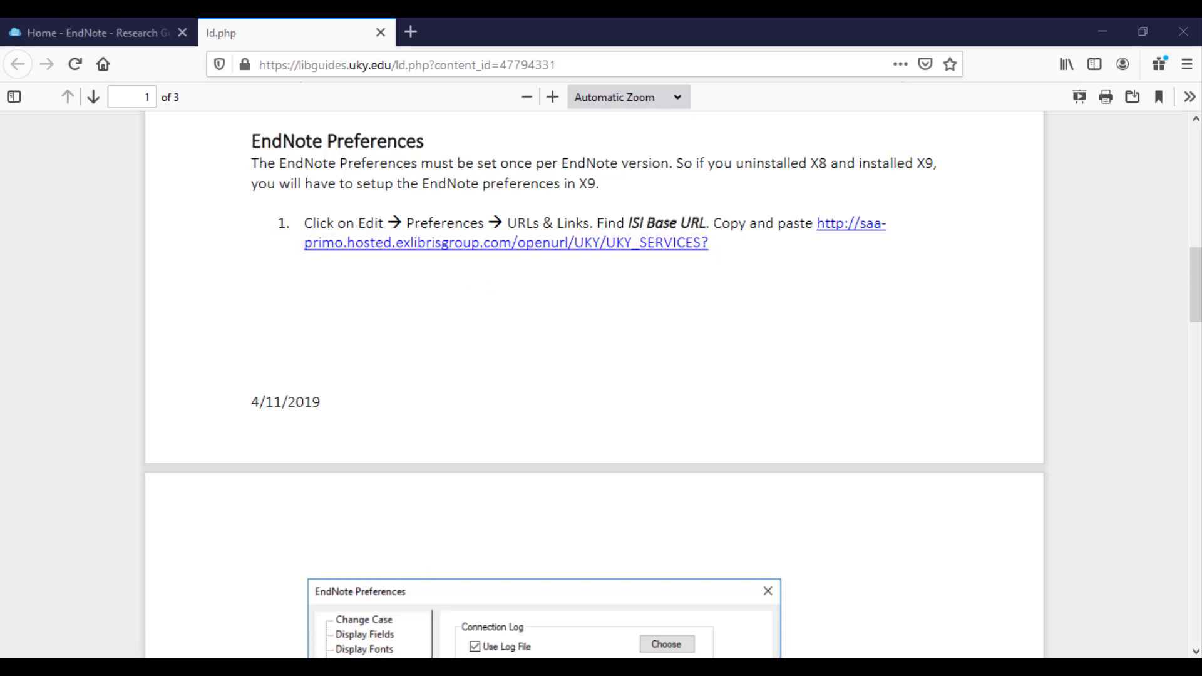
key(alt+Tab)
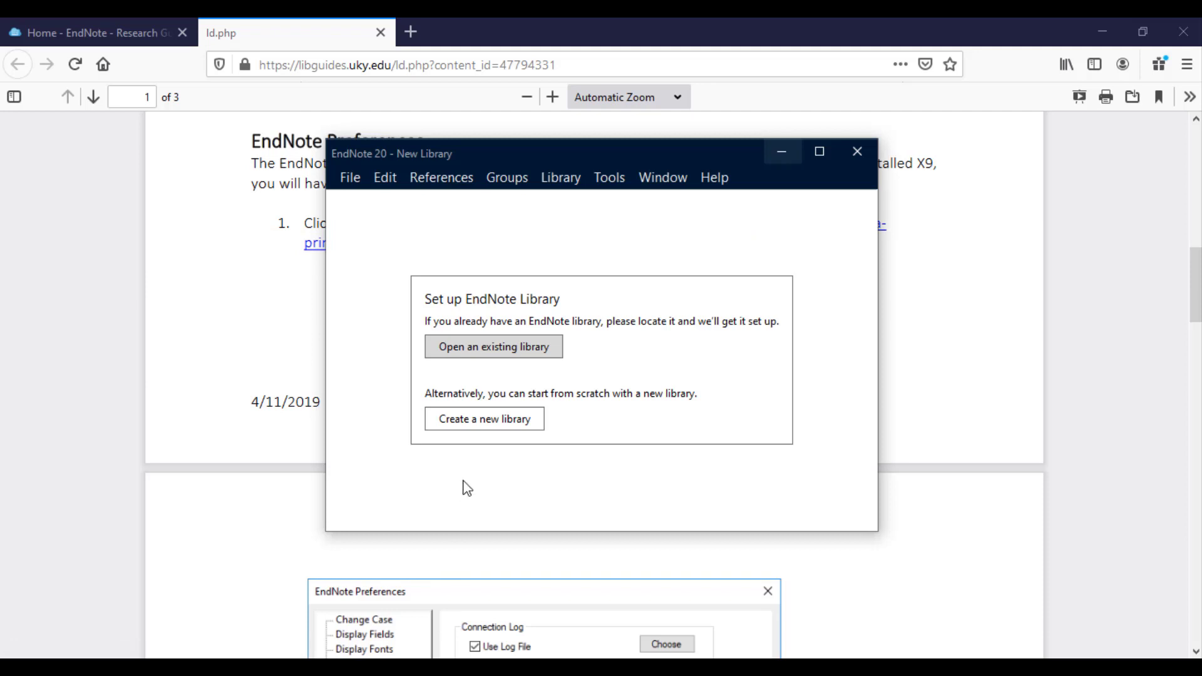
Create the library 'Intro to EndNote.enl' in Documents and maximize its window.
click(350, 181)
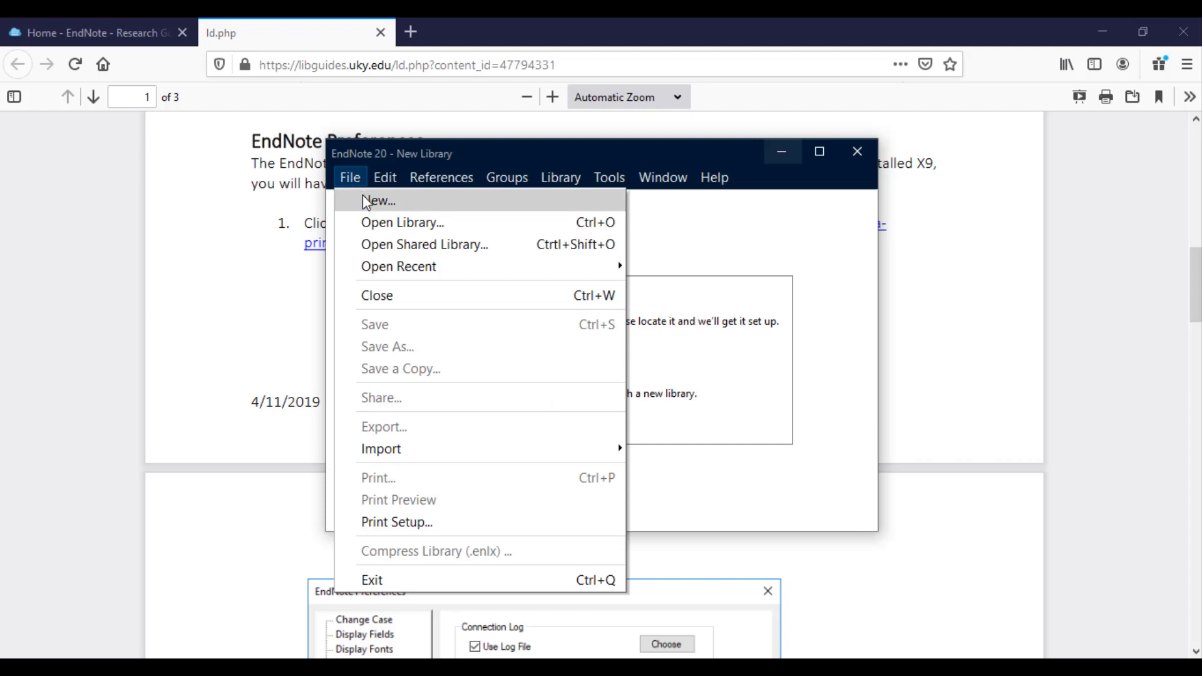
click(362, 194)
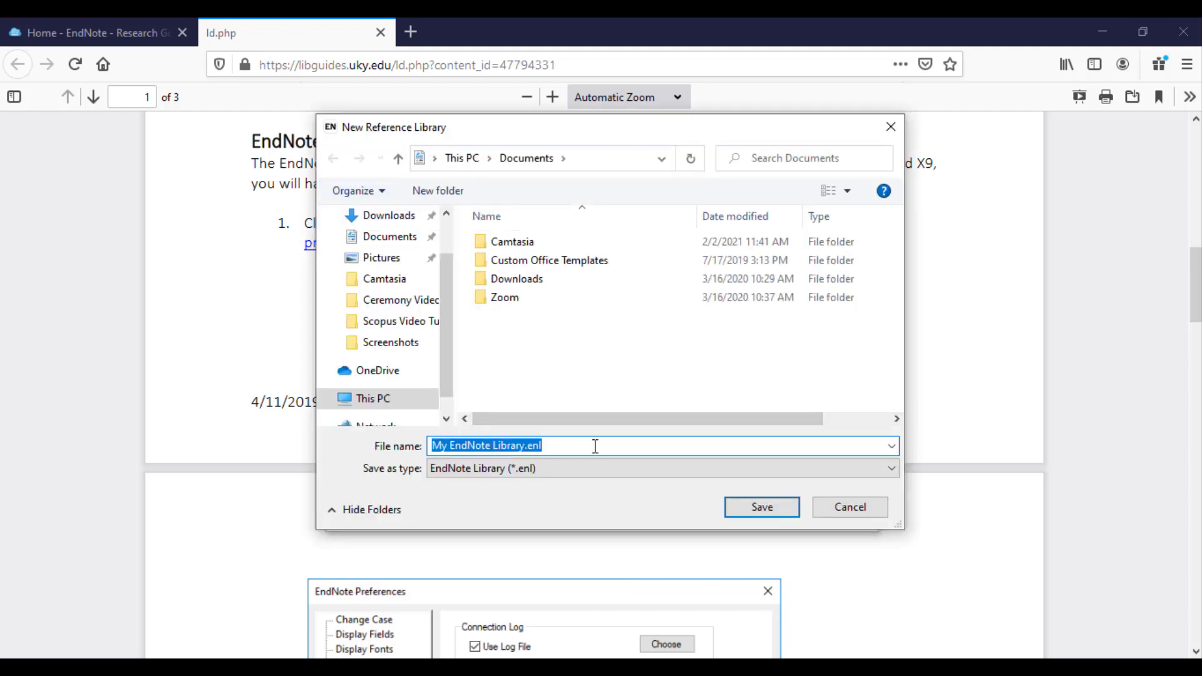
key(BackSpace)
text(n)
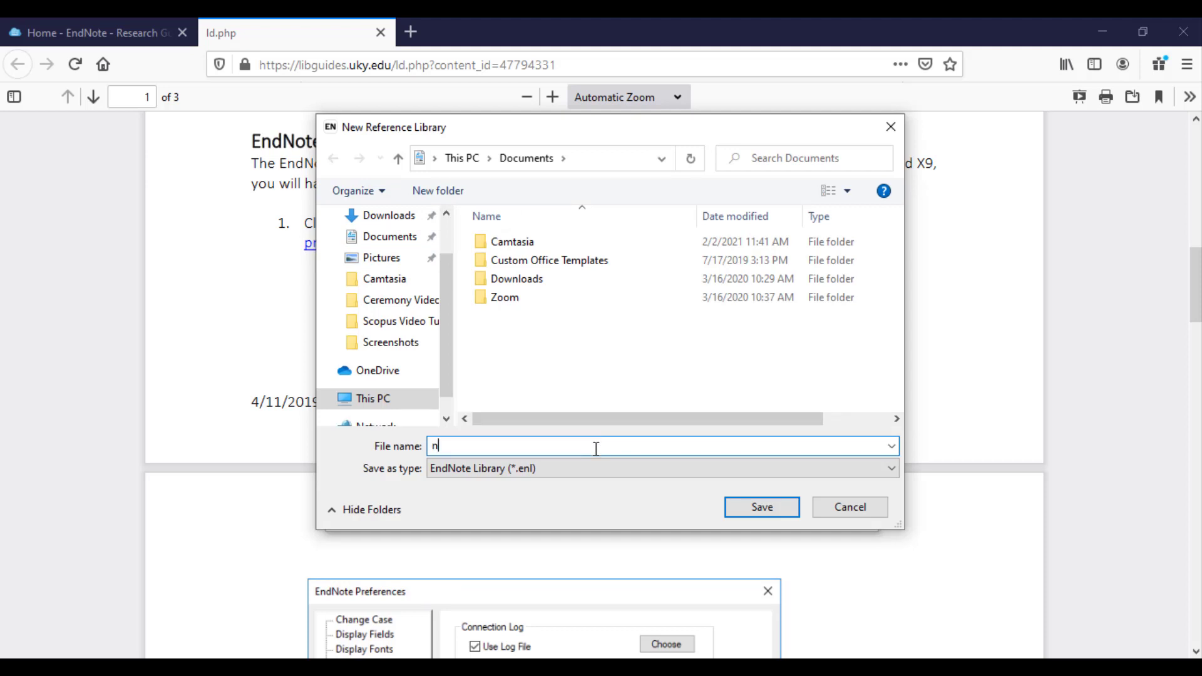
key(BackSpace)
text(Intro to EndNote)
key(Return)
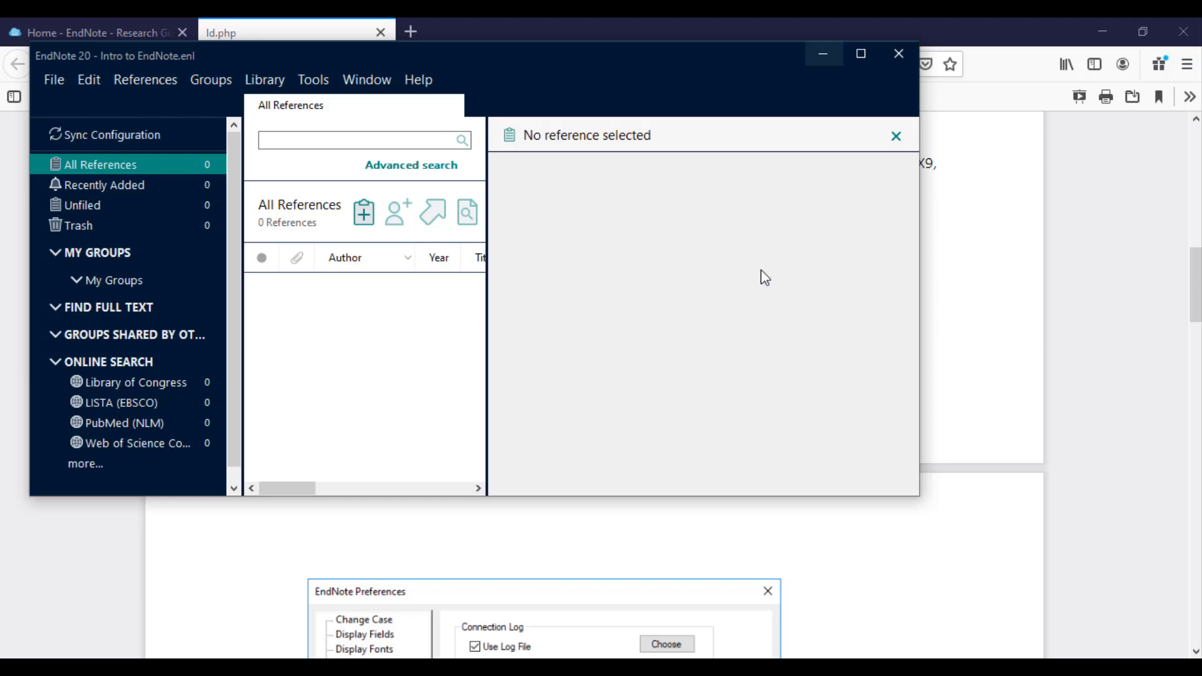
click(860, 55)
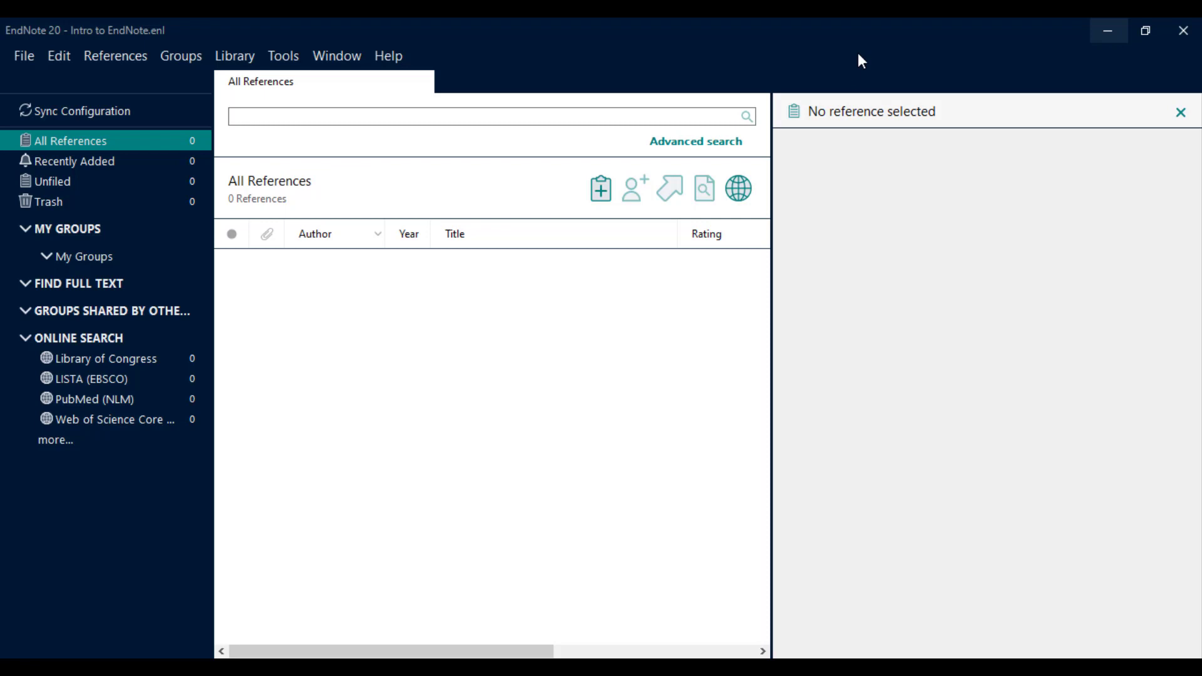
Close Intro to EndNote, create an empty 'Library 2.enl', and close that library too.
click(31, 55)
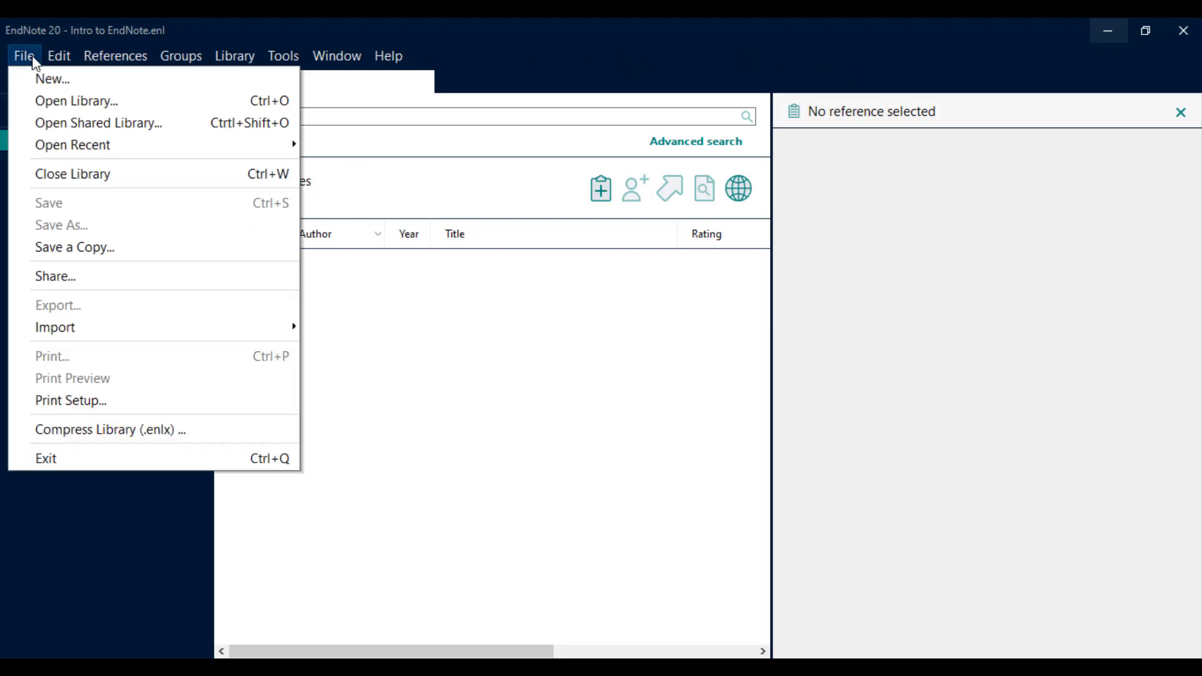
click(63, 177)
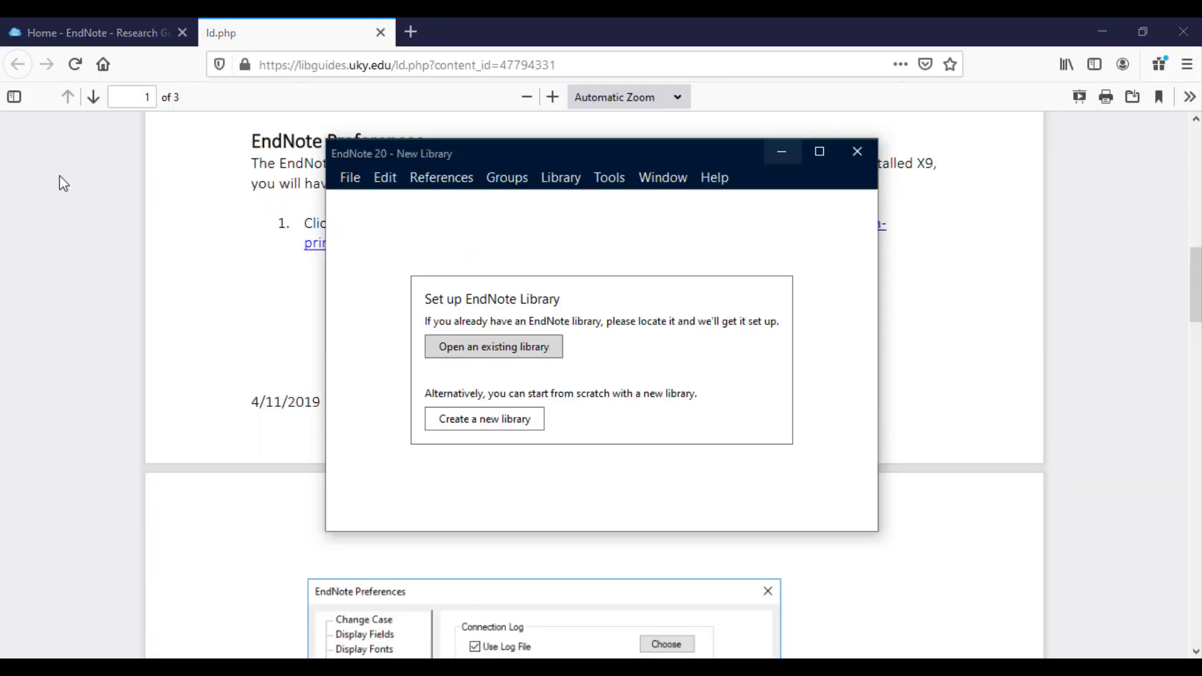
click(350, 178)
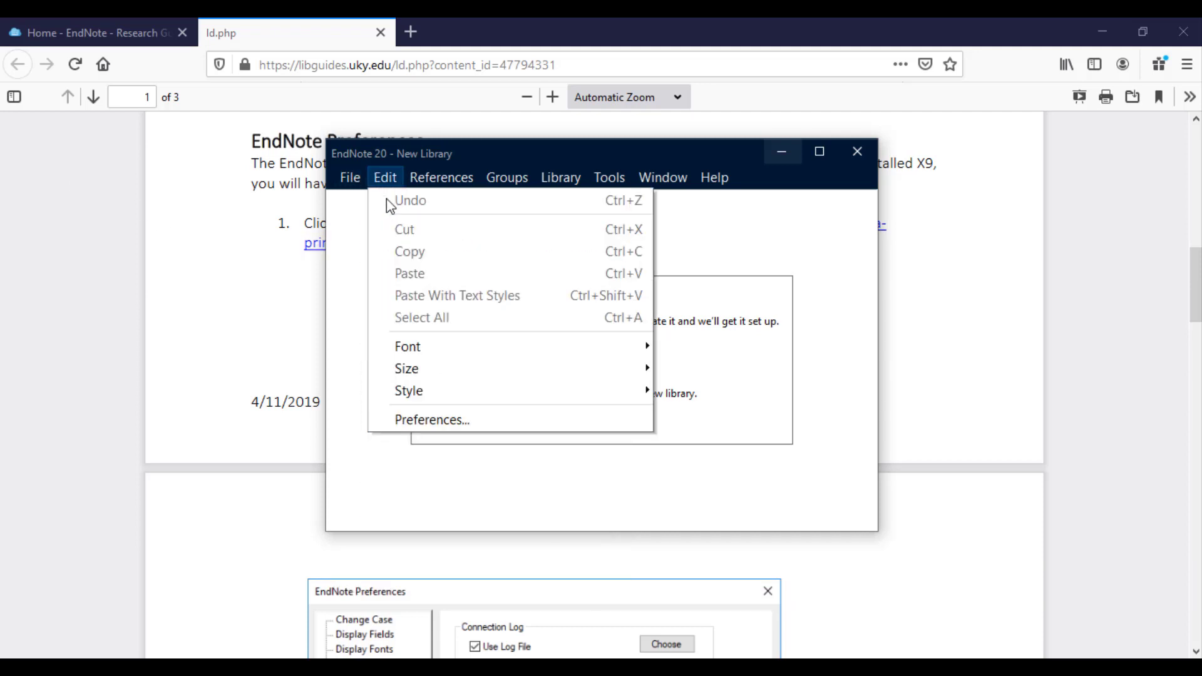
click(354, 200)
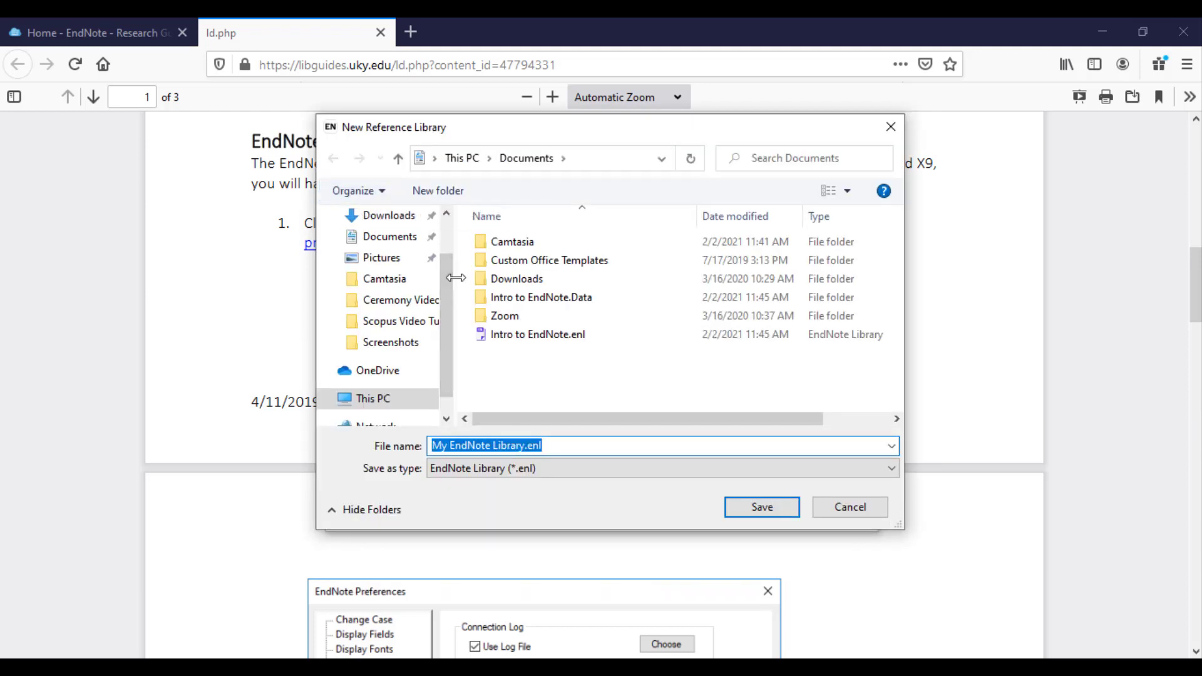
text(Library 2)
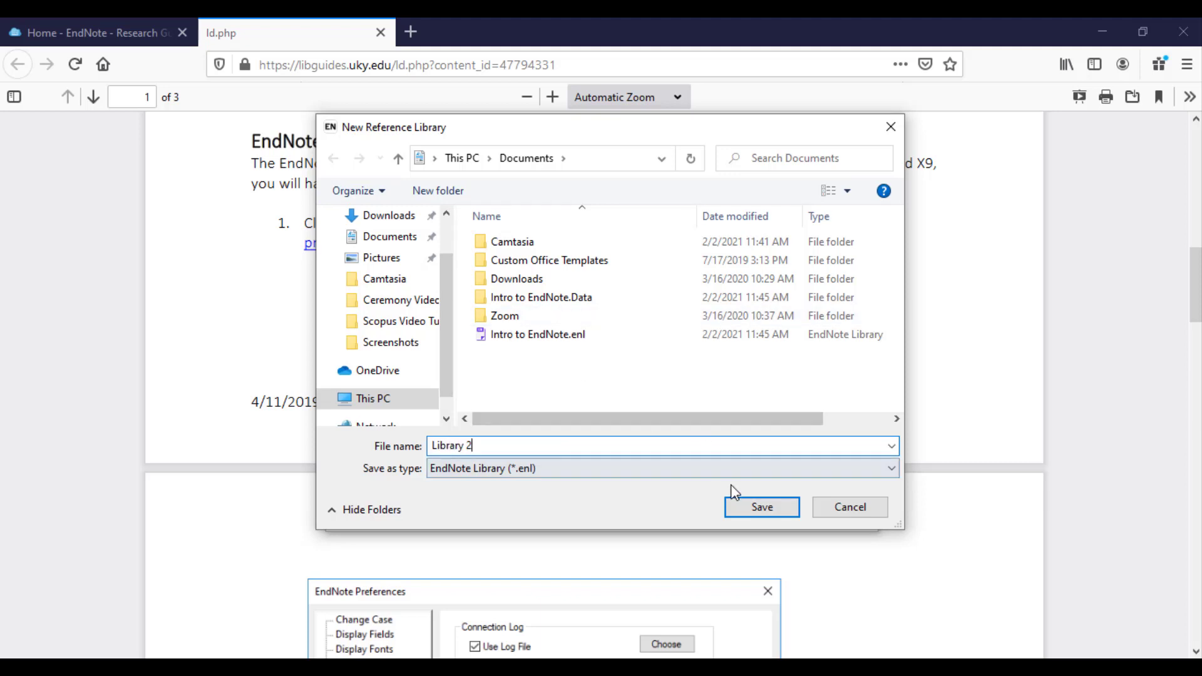
click(758, 507)
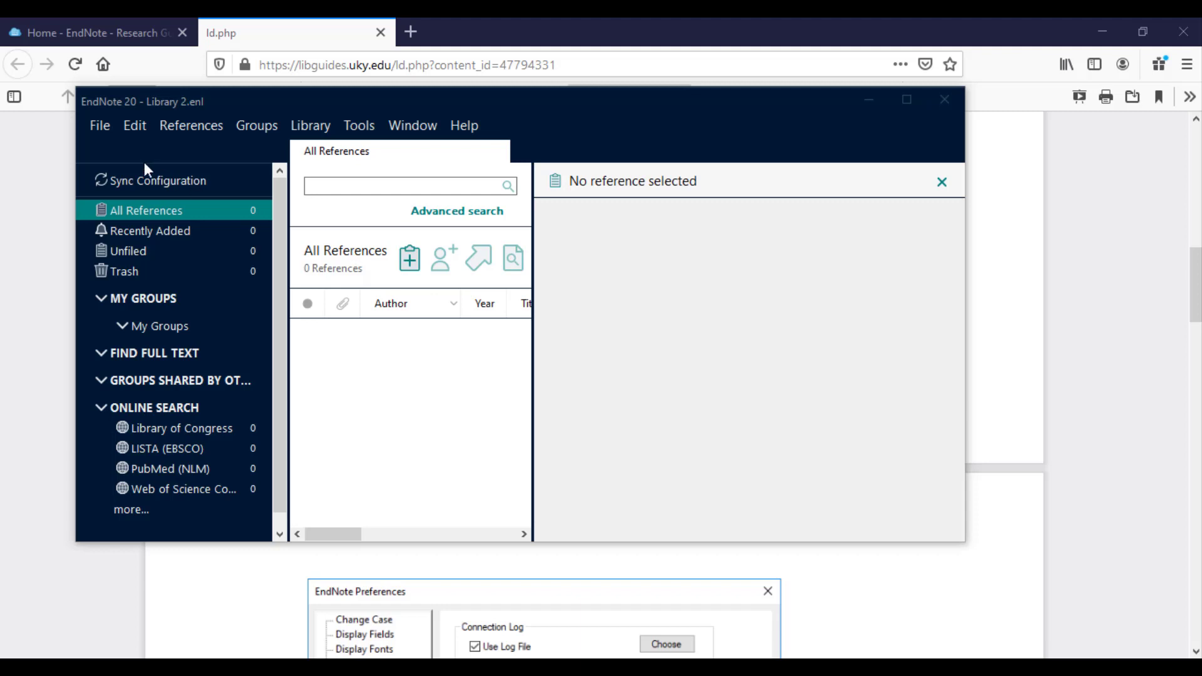
click(95, 124)
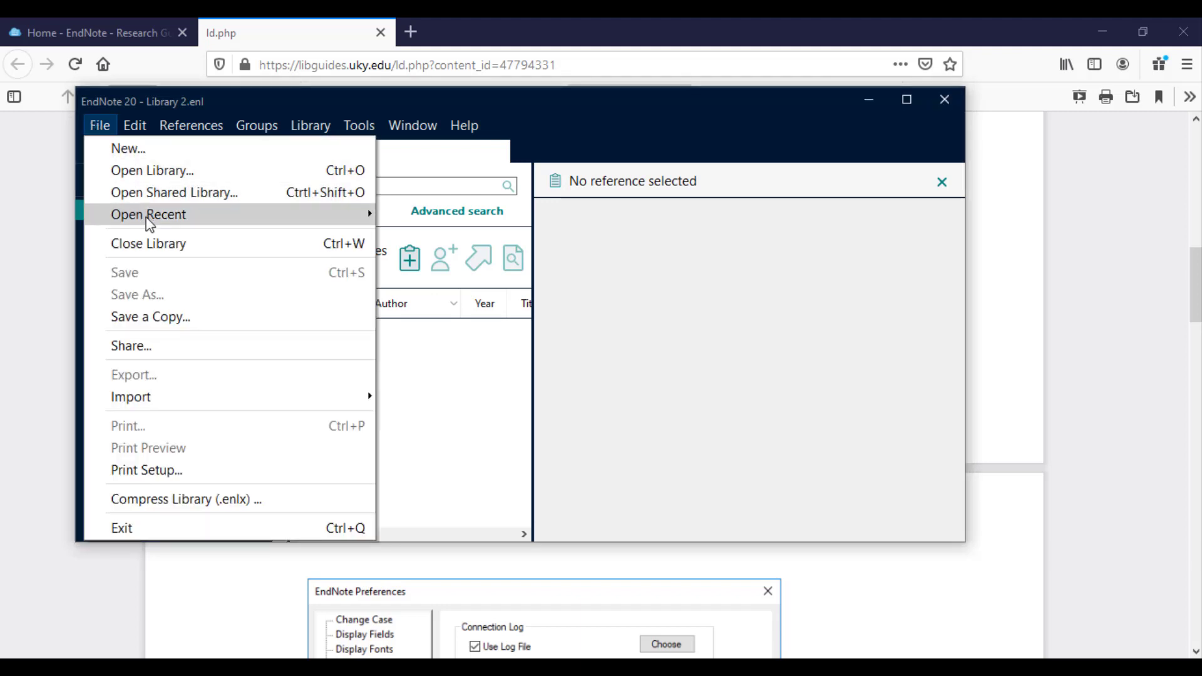
click(146, 249)
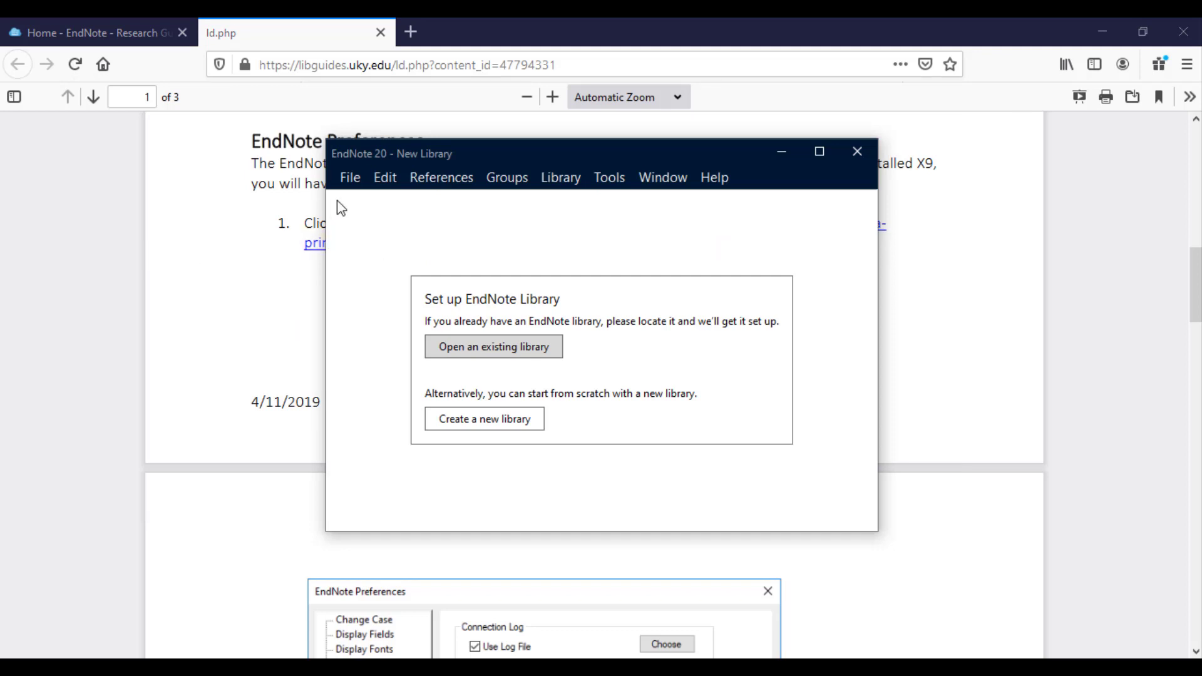
Open the existing Intro to EndNote.enl library from Documents.
click(349, 178)
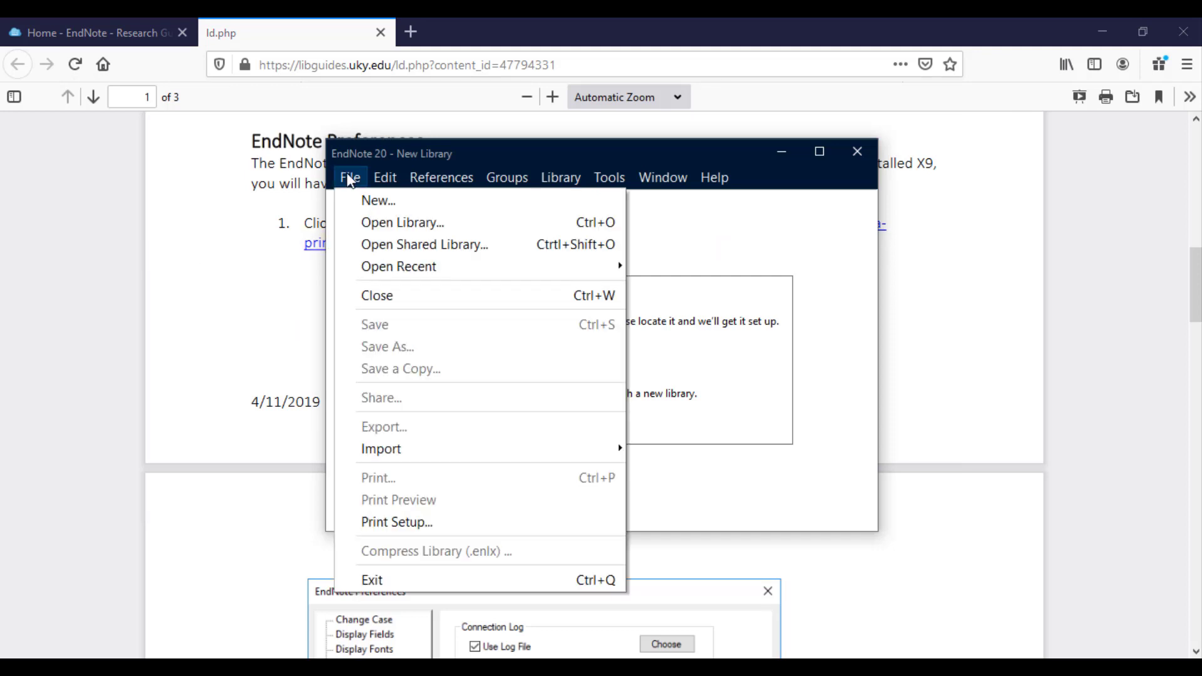
click(378, 217)
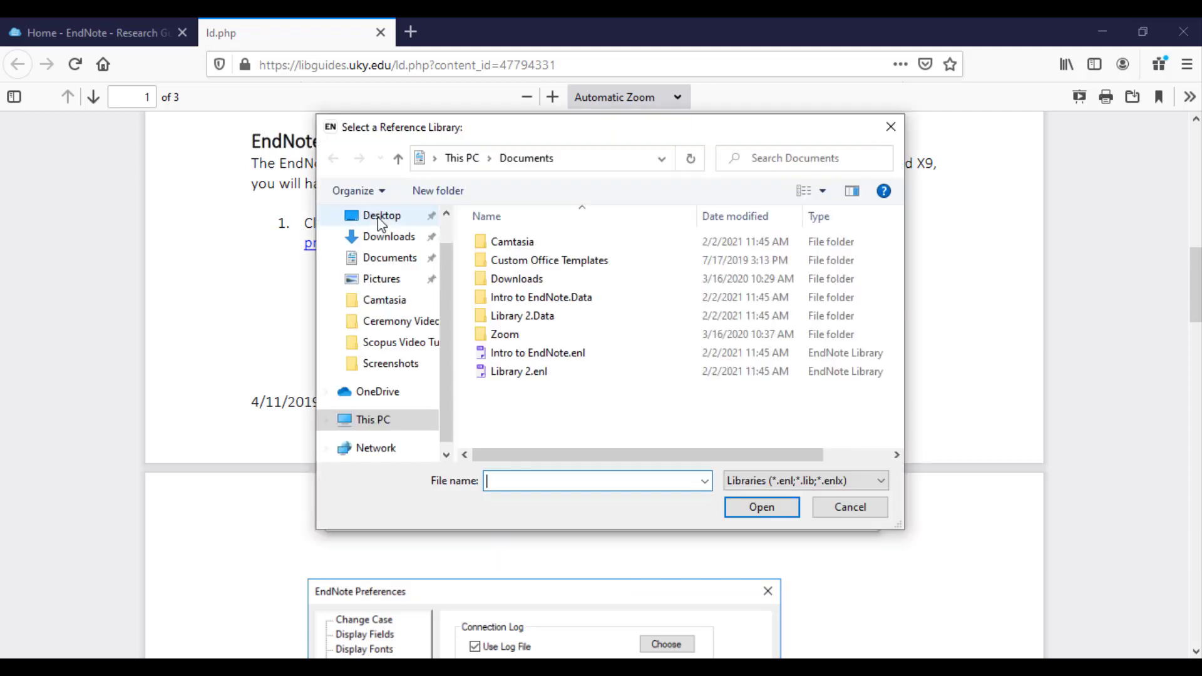
click(561, 354)
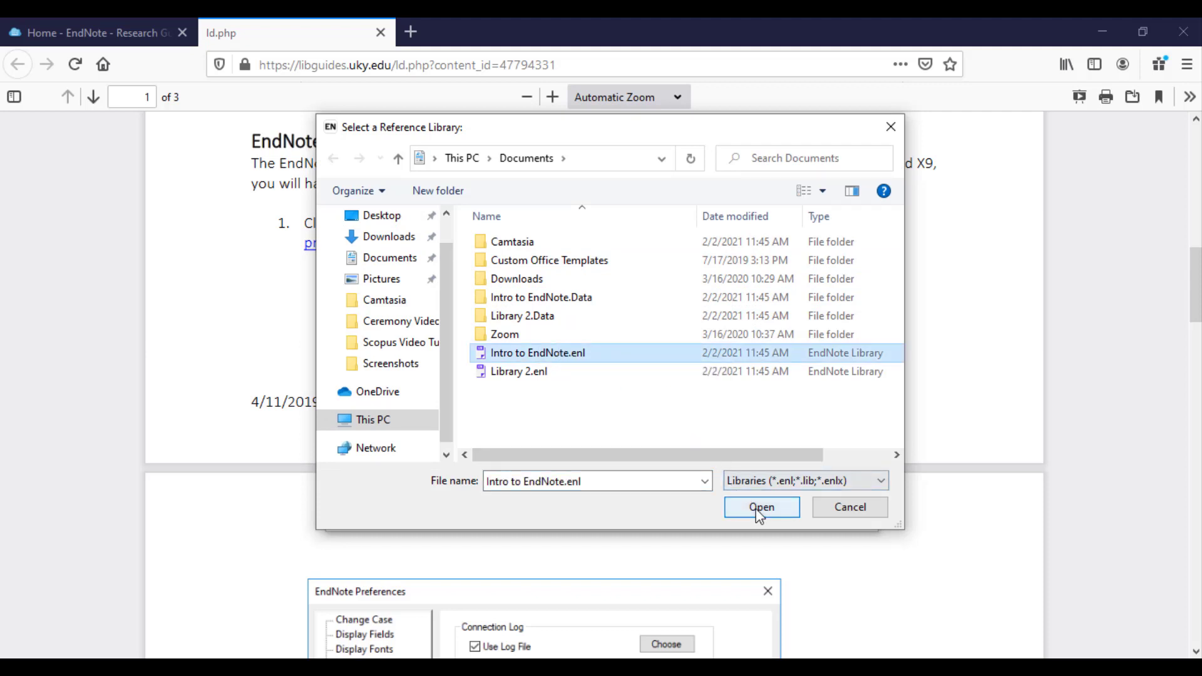
click(758, 507)
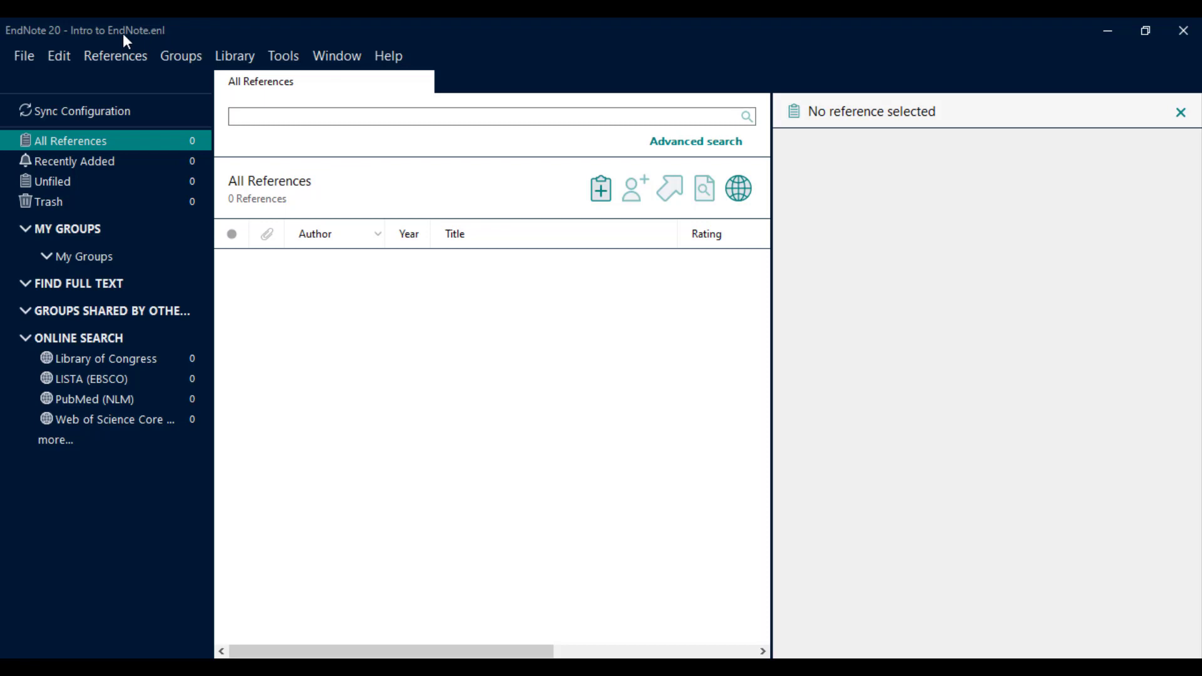
click(25, 62)
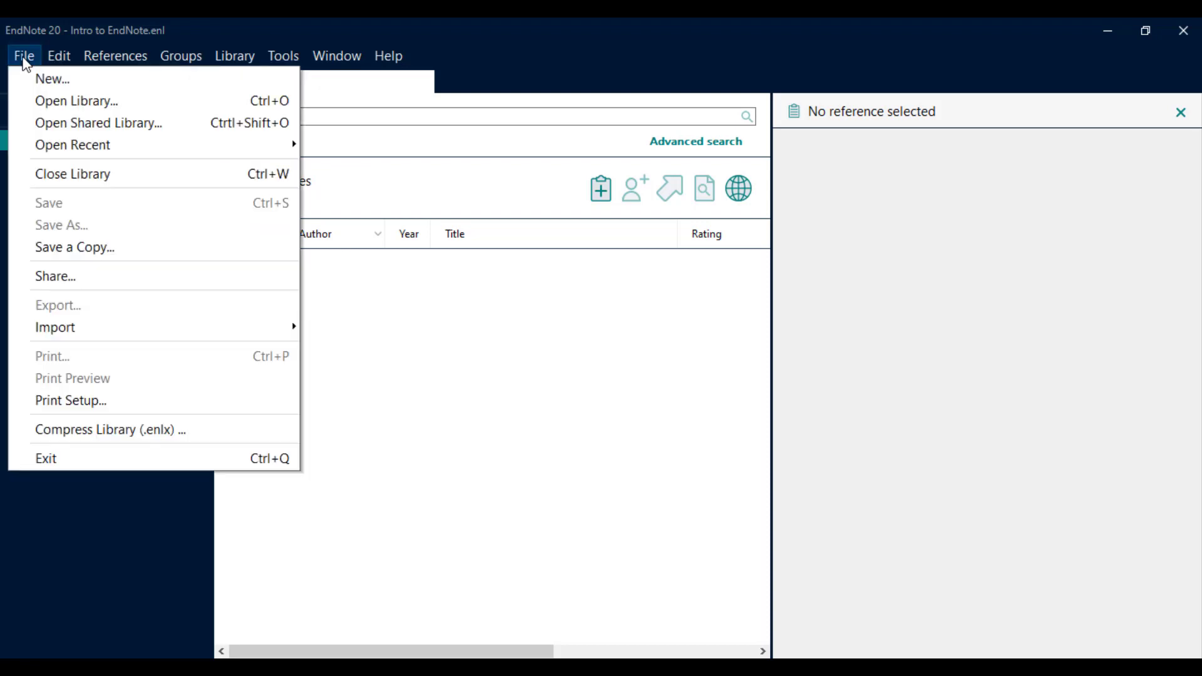
click(54, 99)
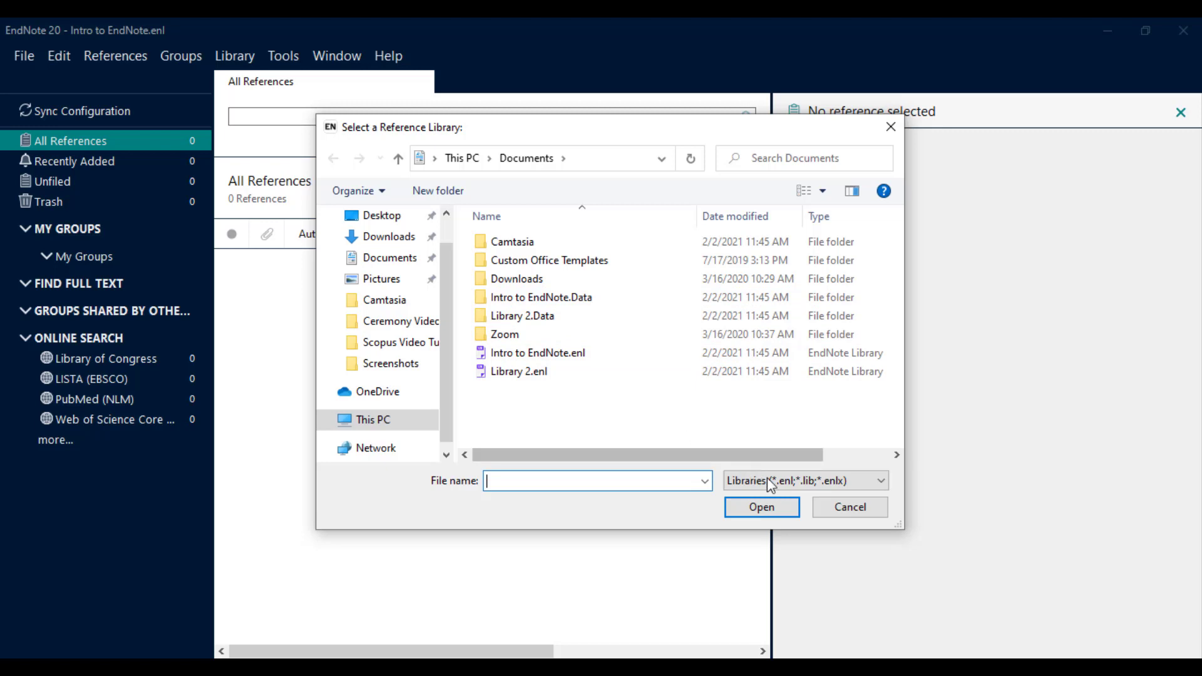
click(869, 507)
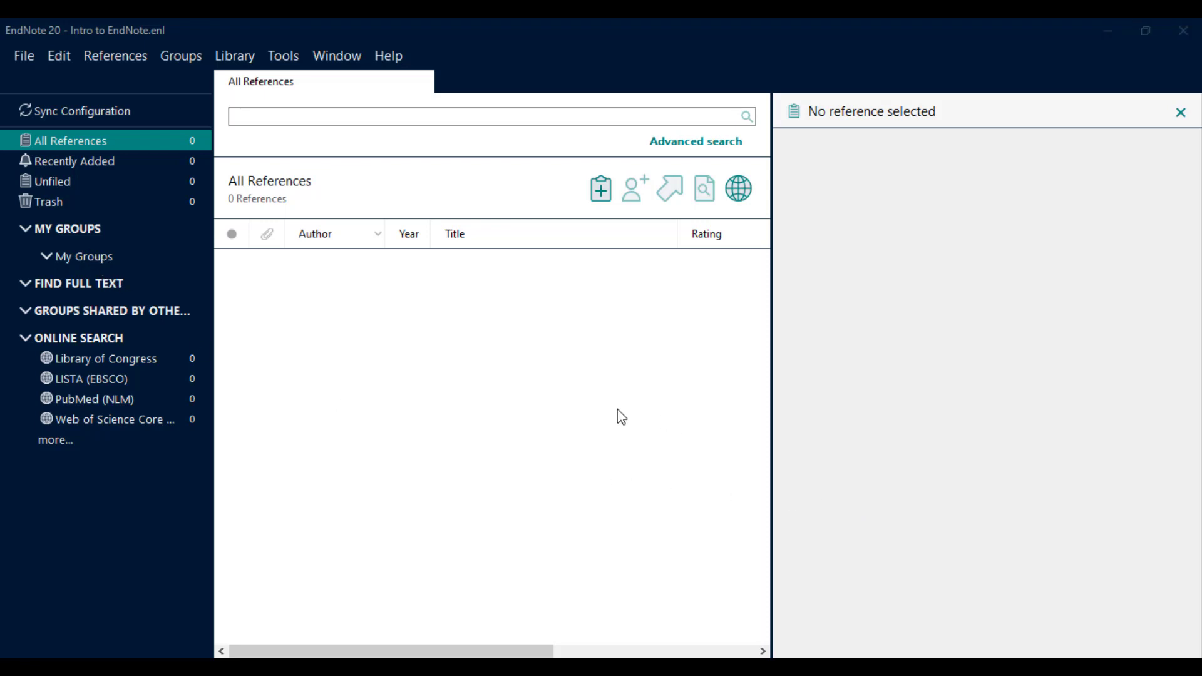
Create the PubMed and CINAHL groups under My Groups.
click(97, 233)
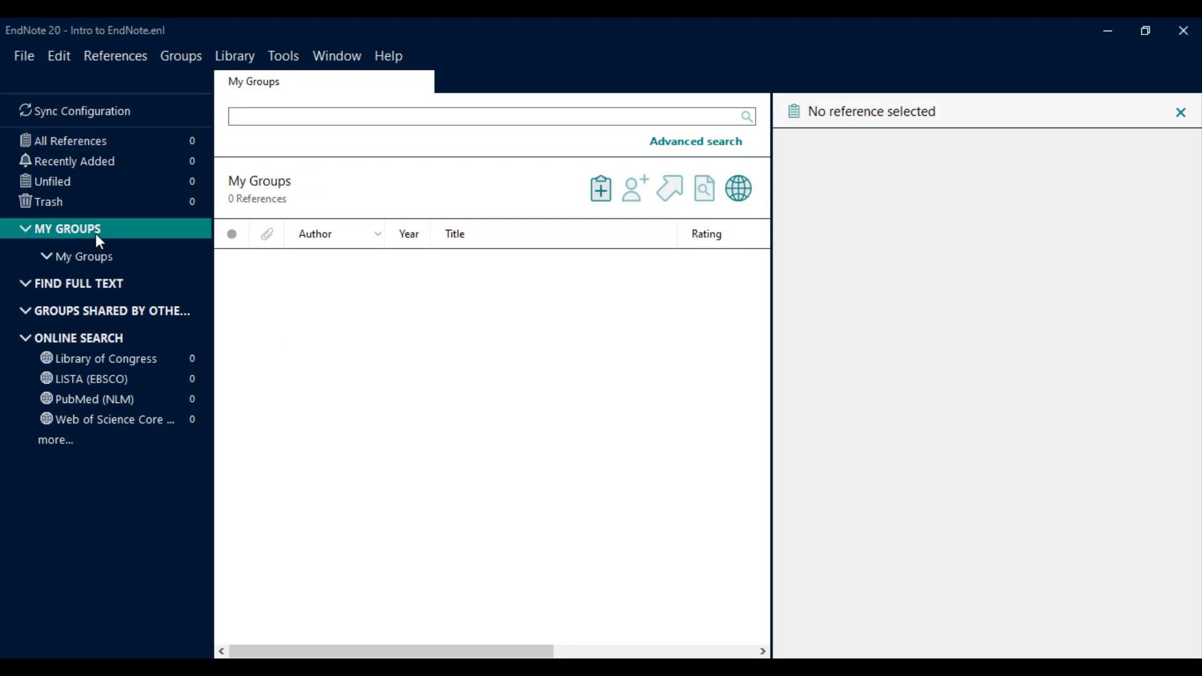
right_click(97, 233)
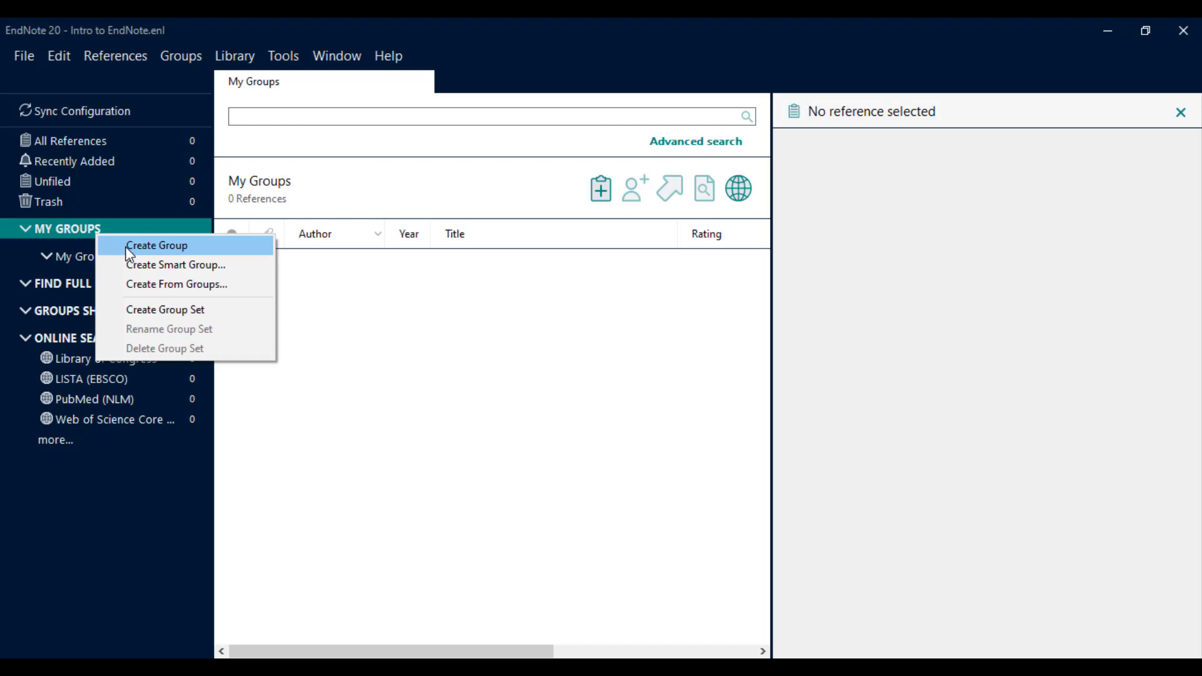
click(157, 245)
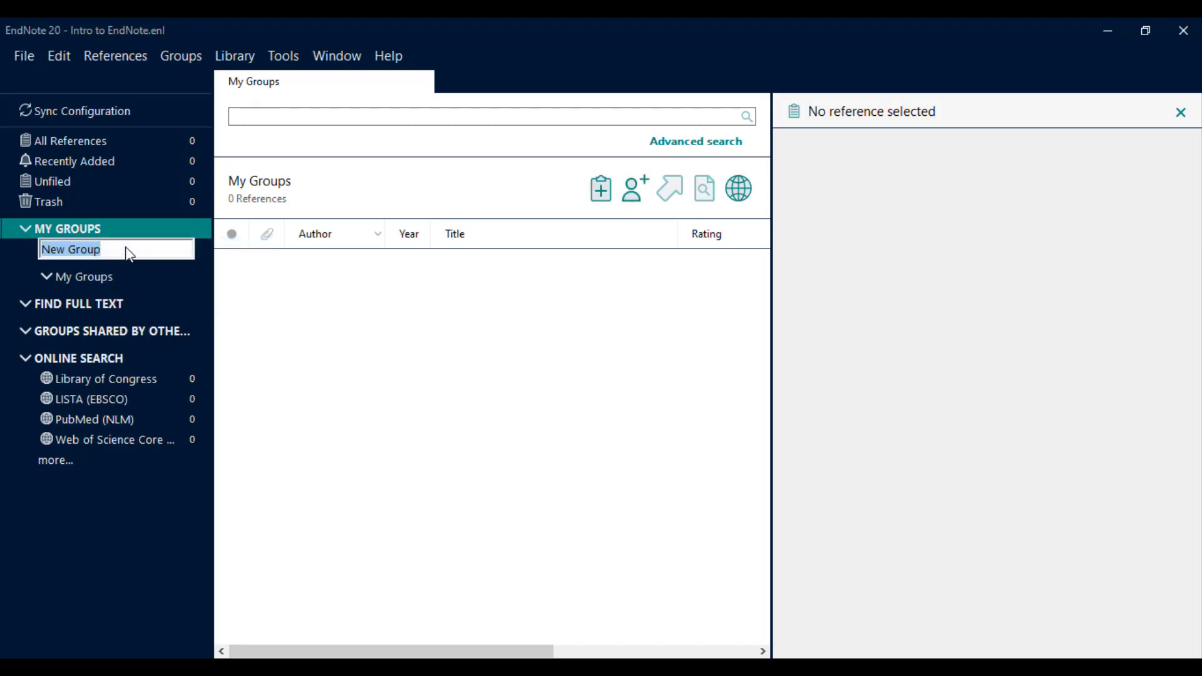
text(Pu)
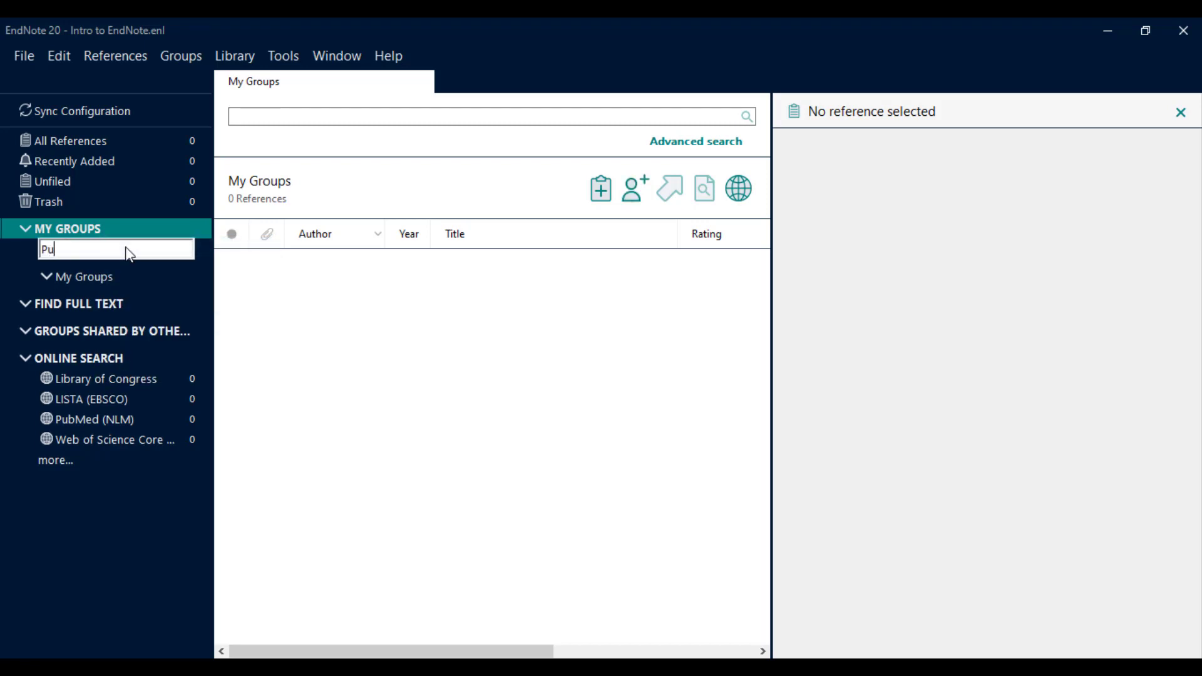
text(bMed)
key(Return)
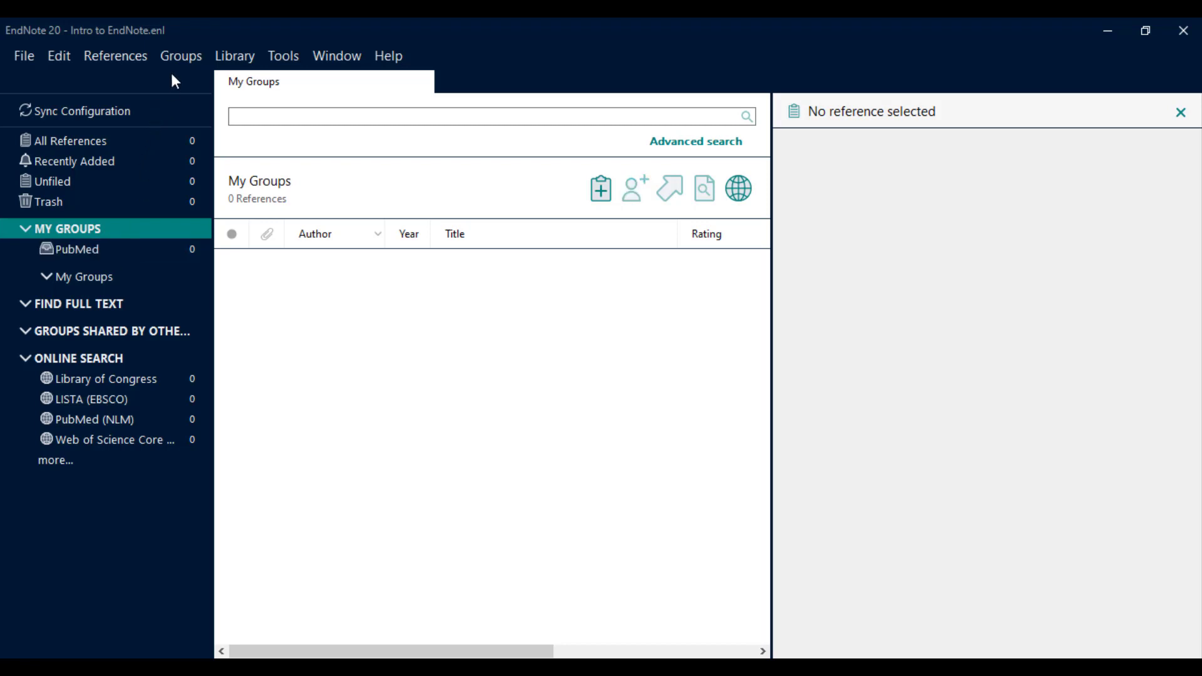
click(182, 64)
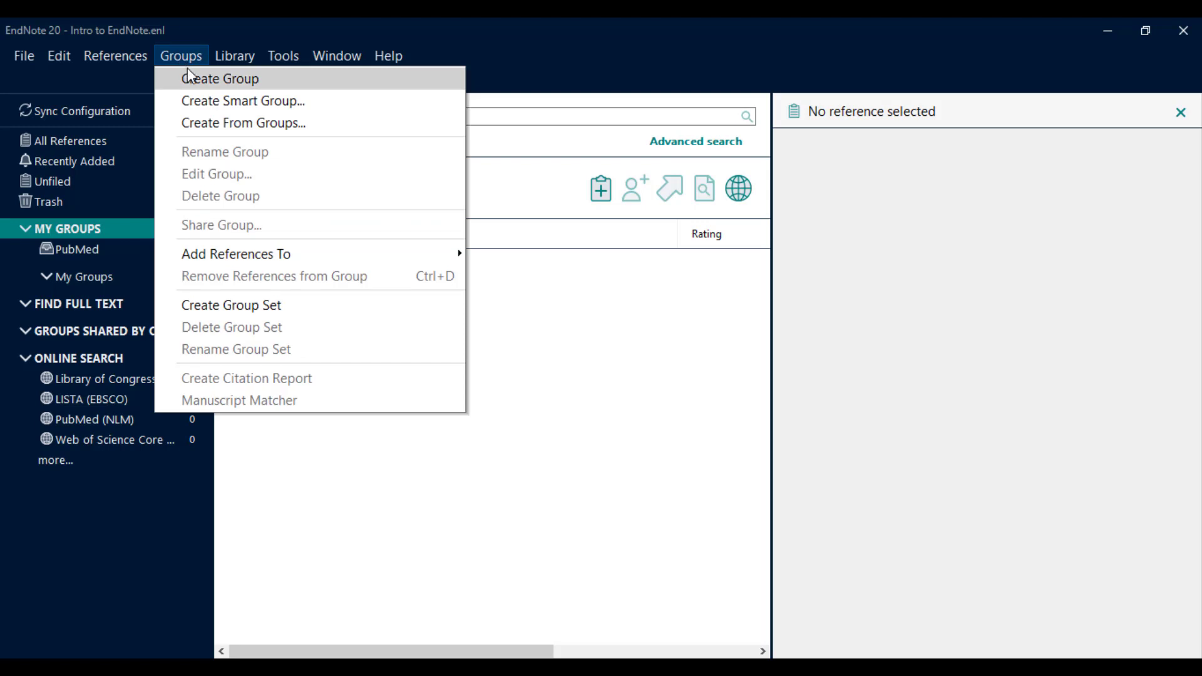
click(190, 79)
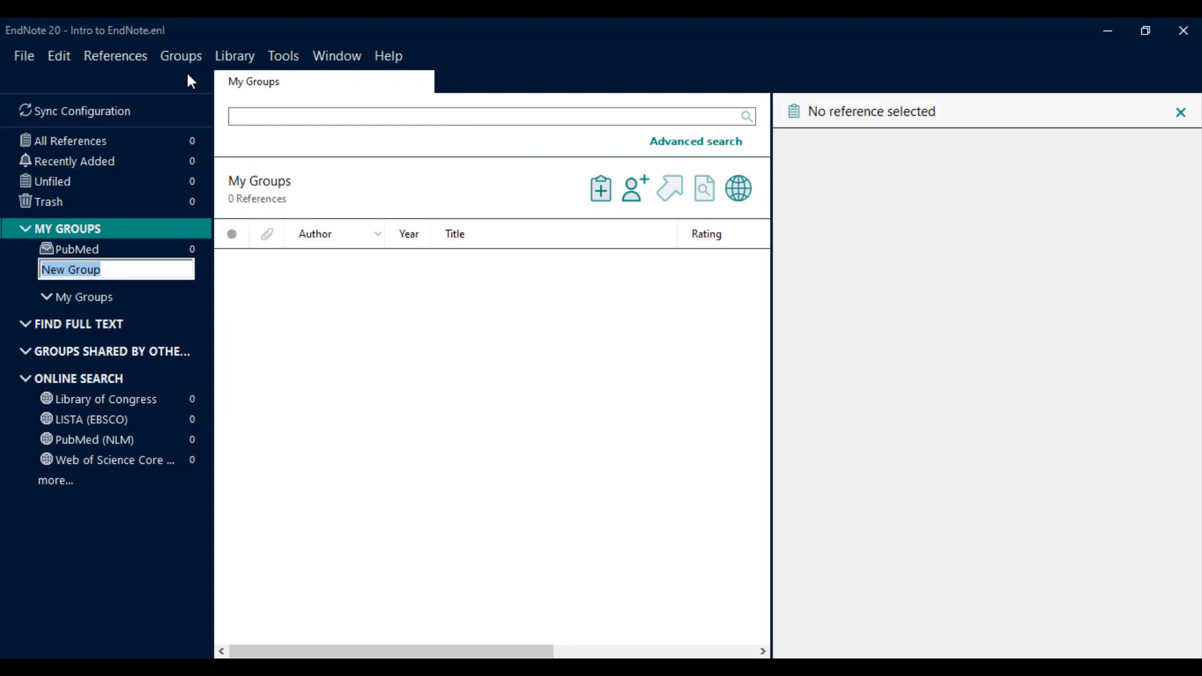
text(CINAHL)
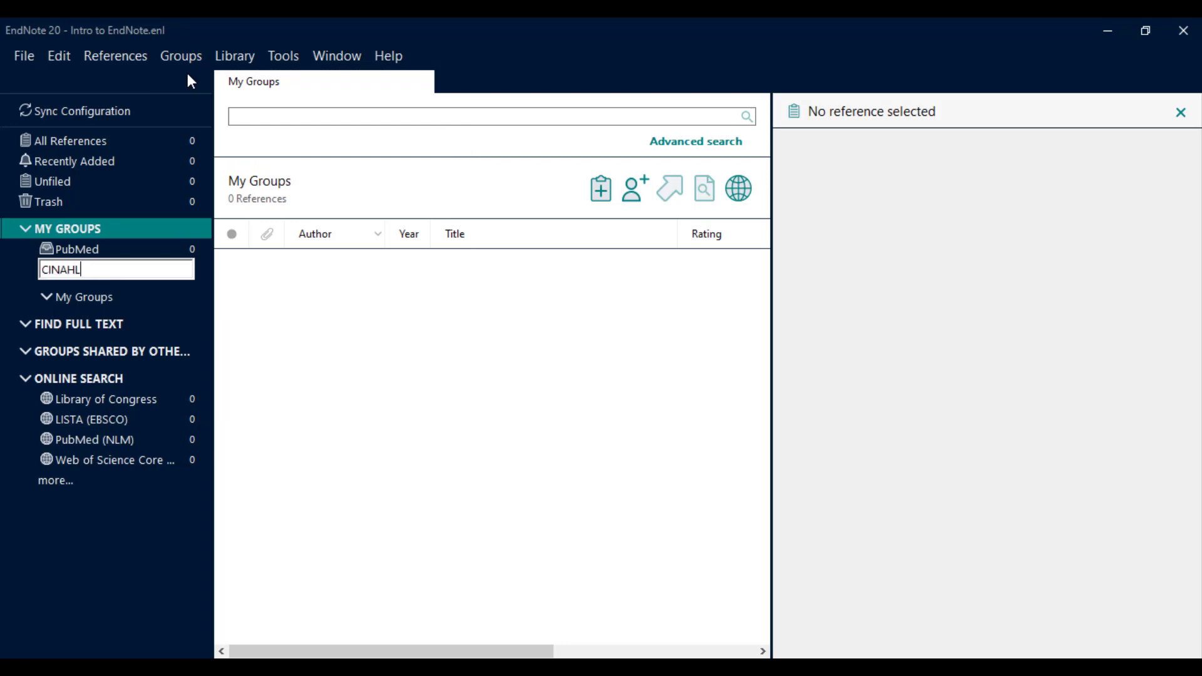
key(Return)
Add the WoS and Google Scholar groups as well.
click(188, 56)
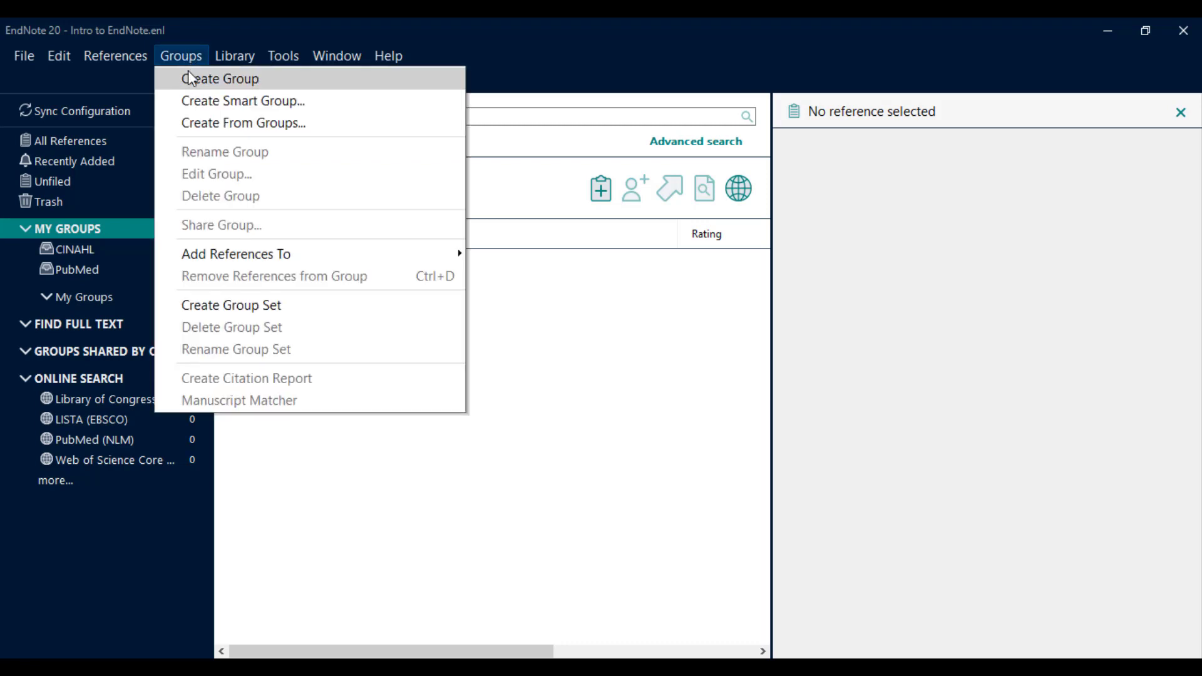
click(189, 78)
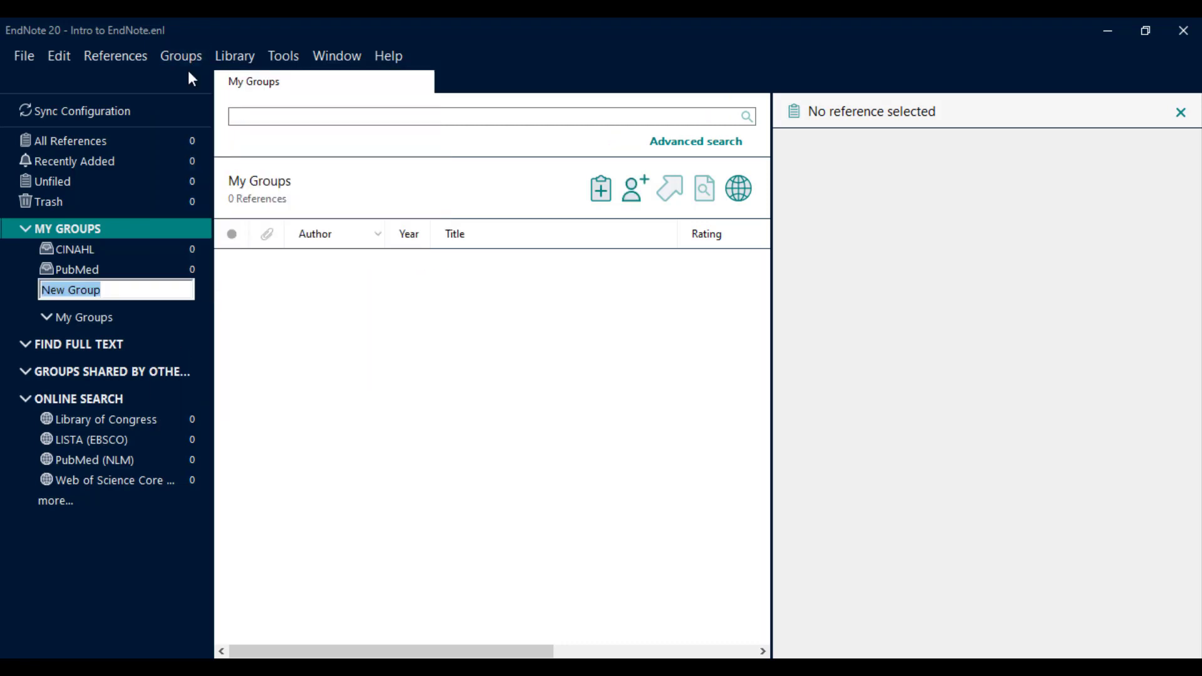
text(WoS)
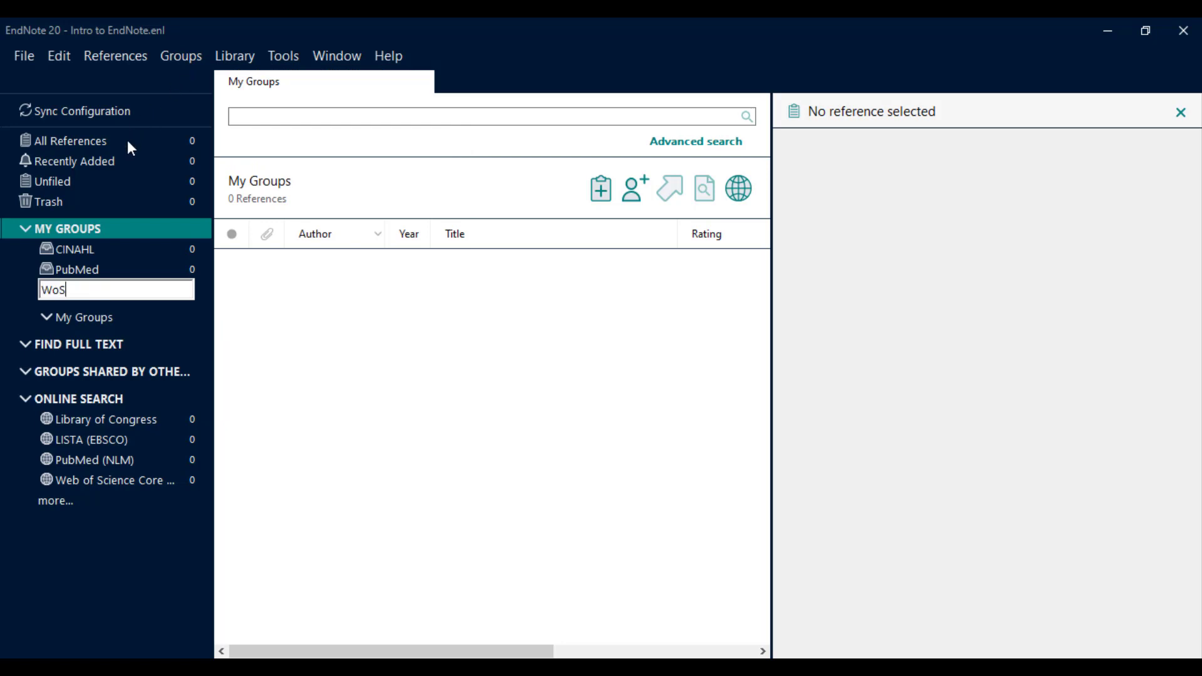
key(Return)
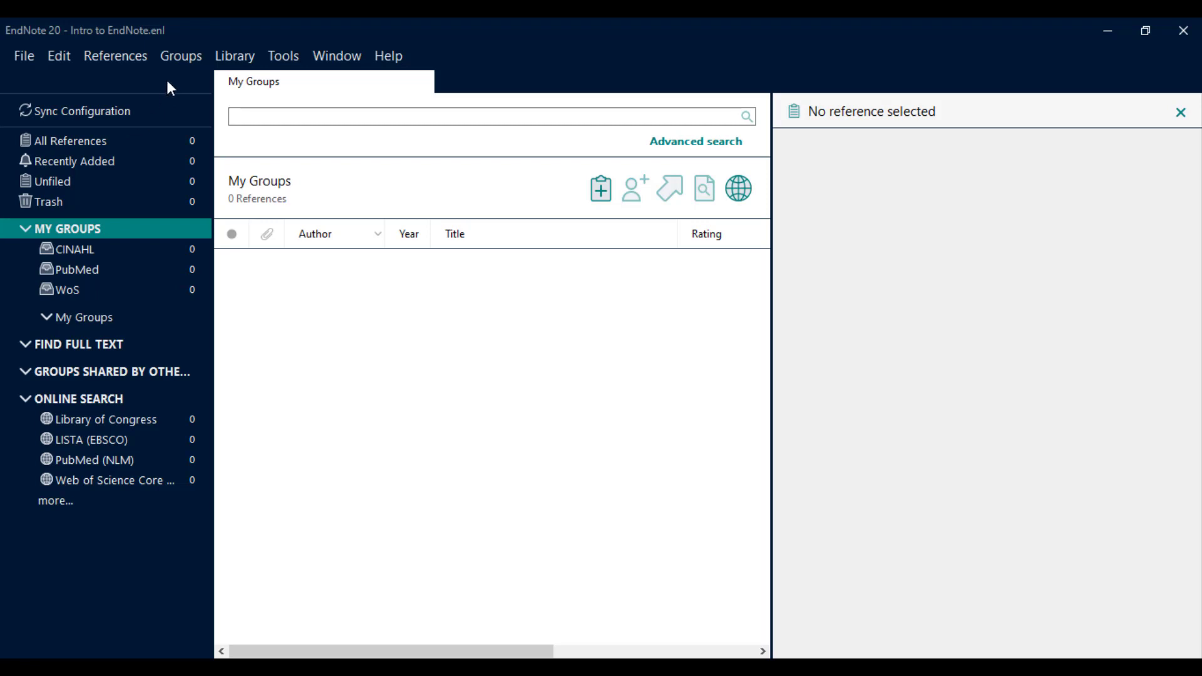
click(179, 62)
click(182, 72)
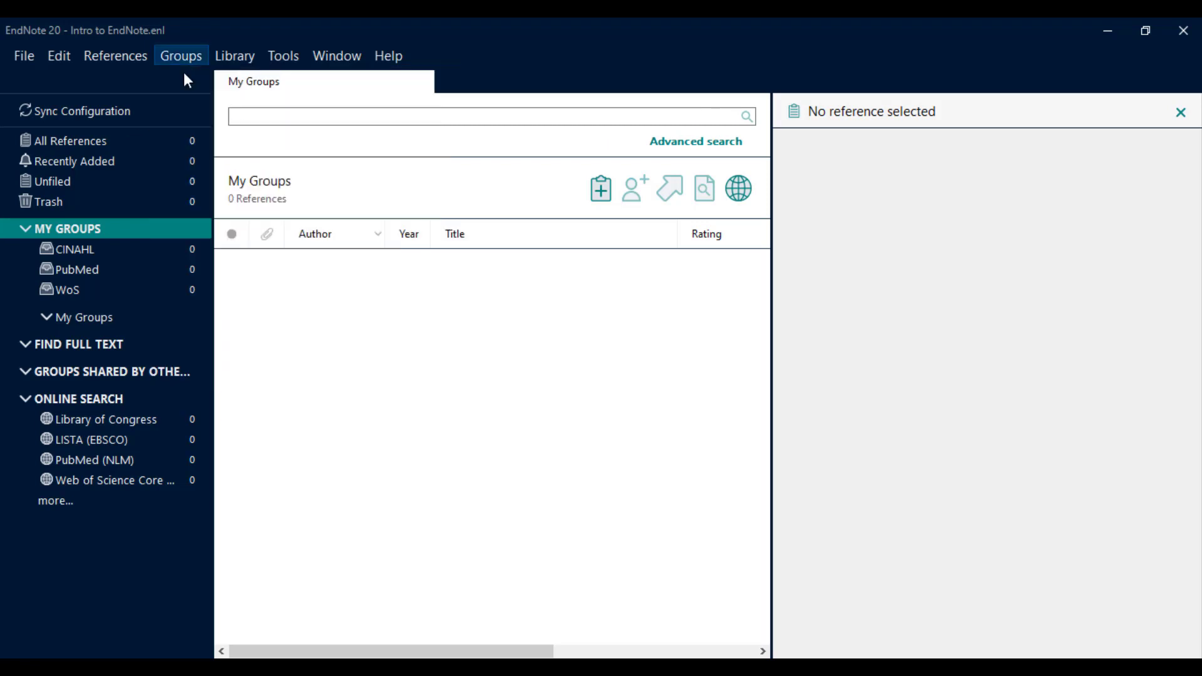
text(Goog)
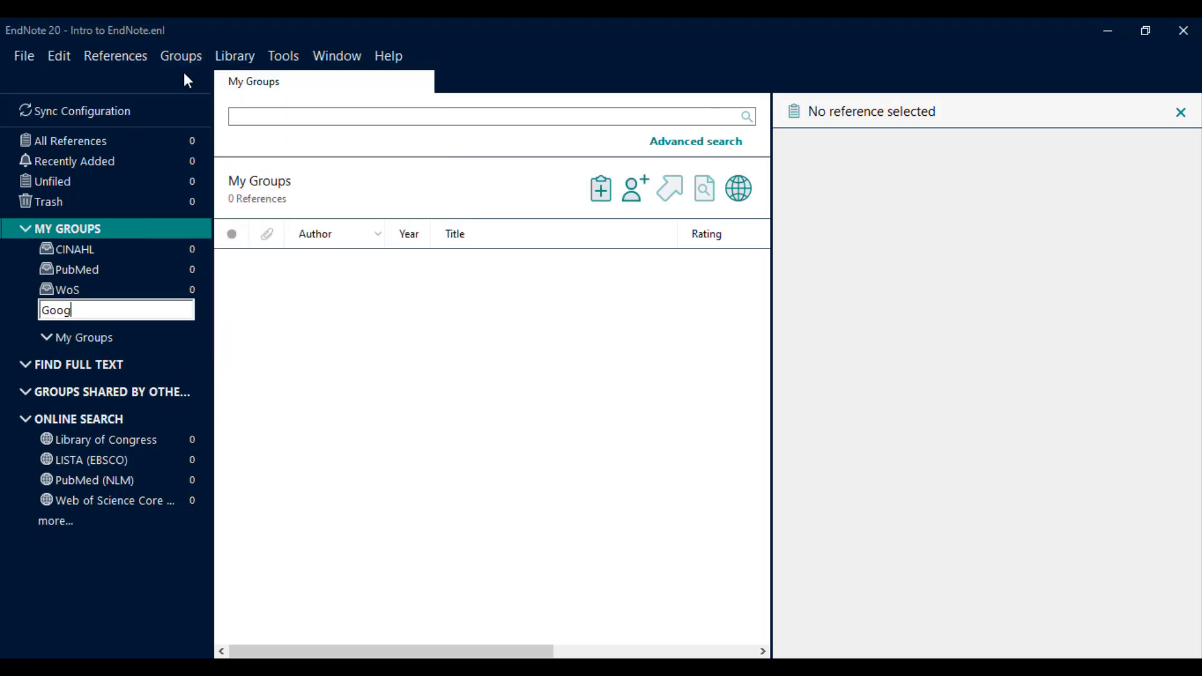
text(le Scholar)
key(Return)
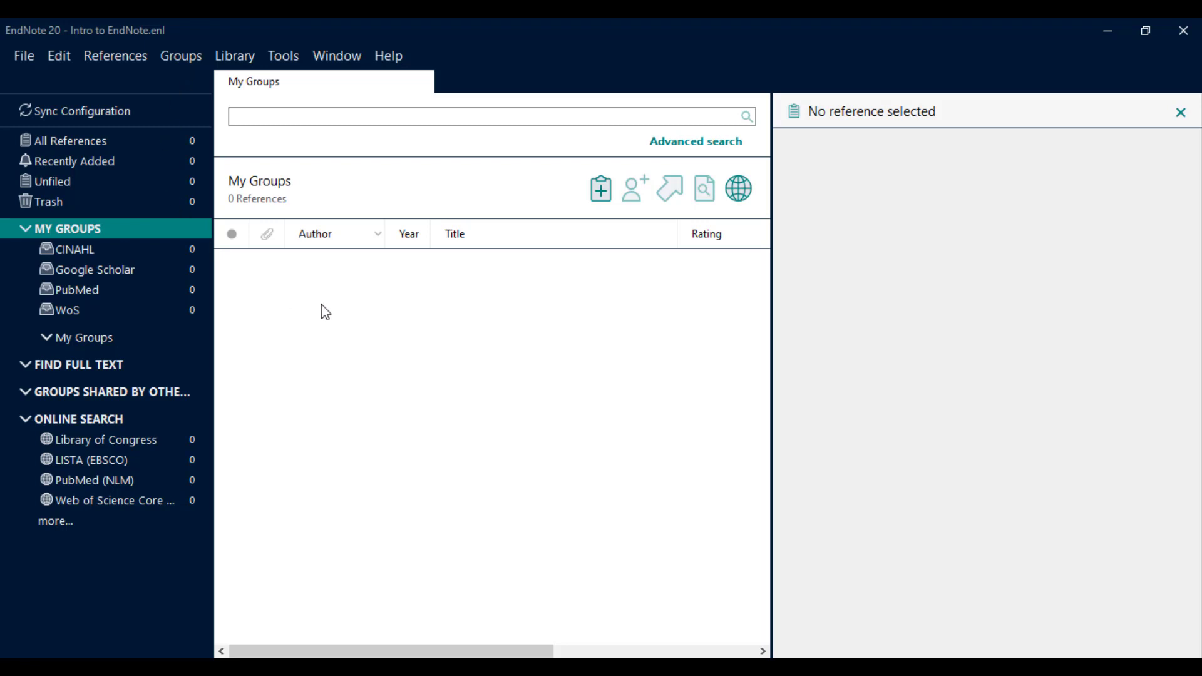
click(304, 665)
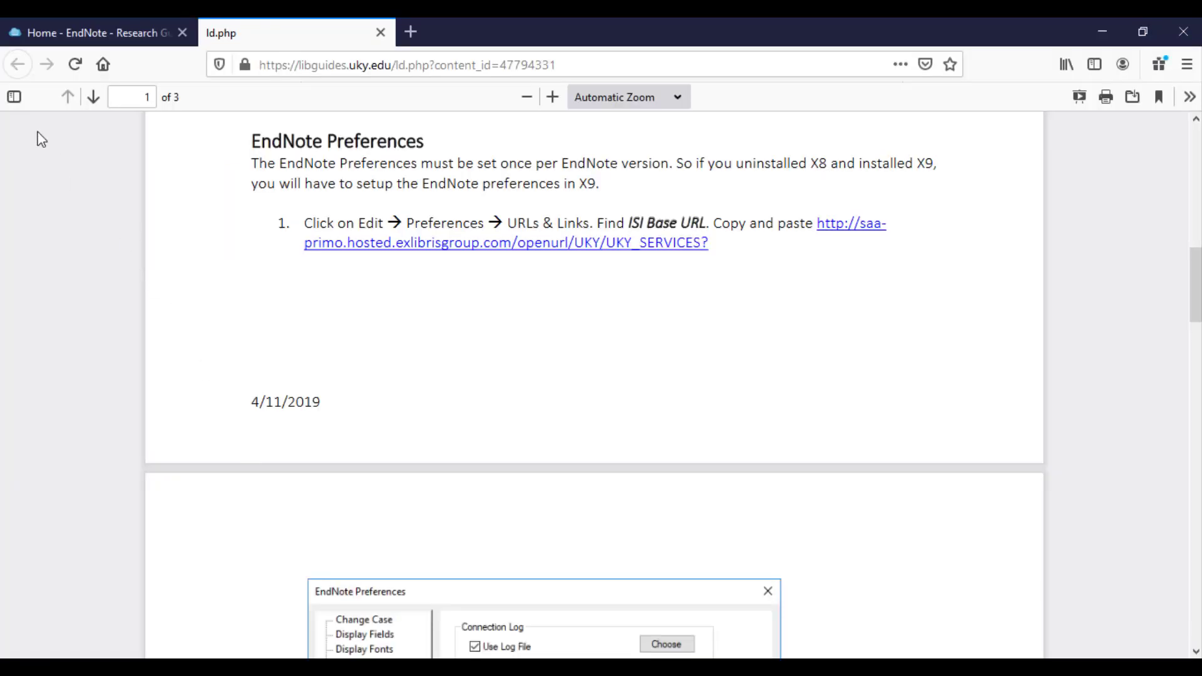
Close the guide PDF and open PubMed from the Medical Center Library's Selected Databases in a new tab.
click(381, 33)
click(19, 67)
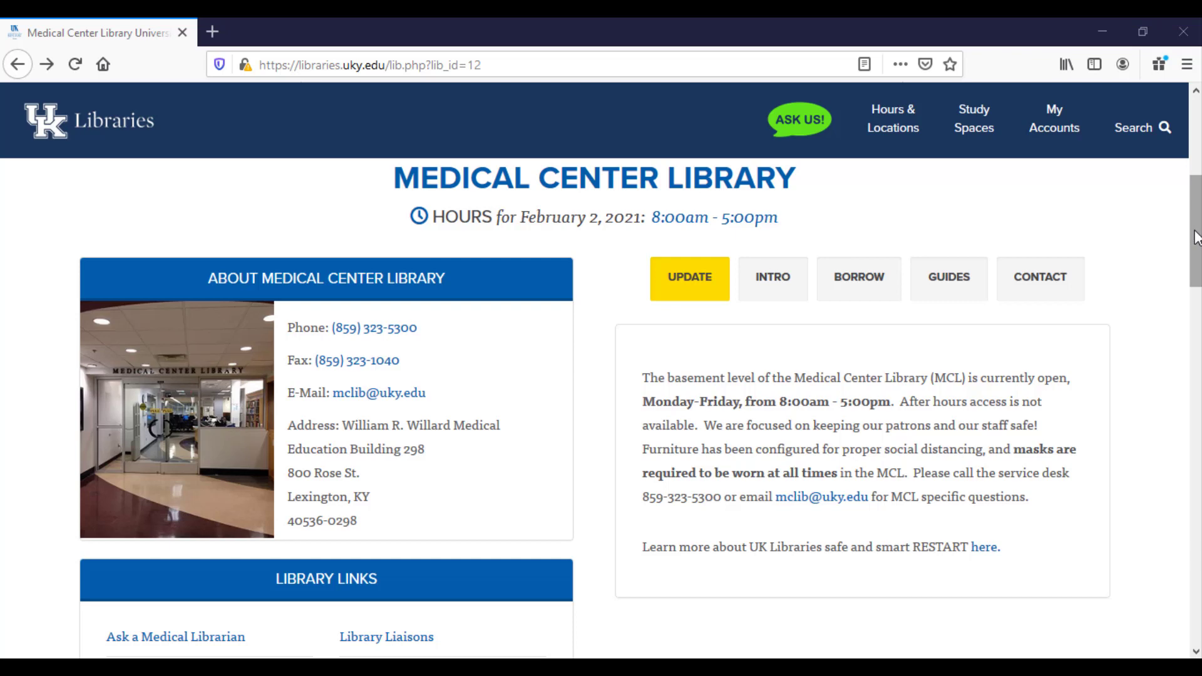
drag(1196, 238, 1190, 416)
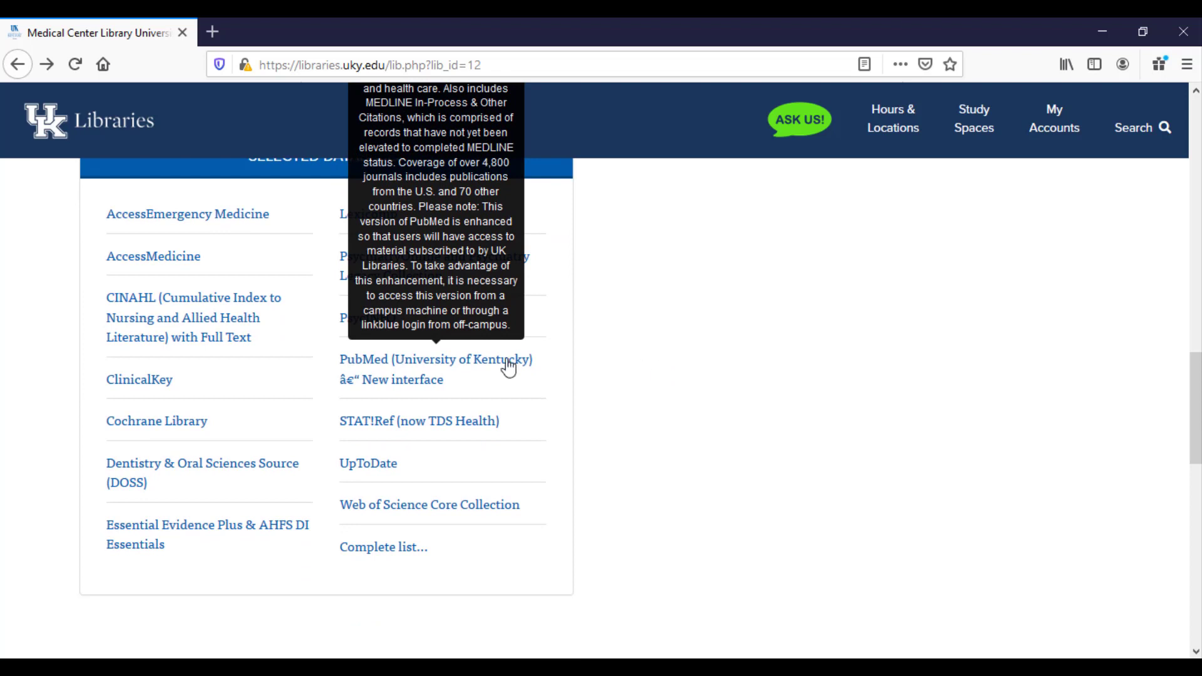
right_click(431, 372)
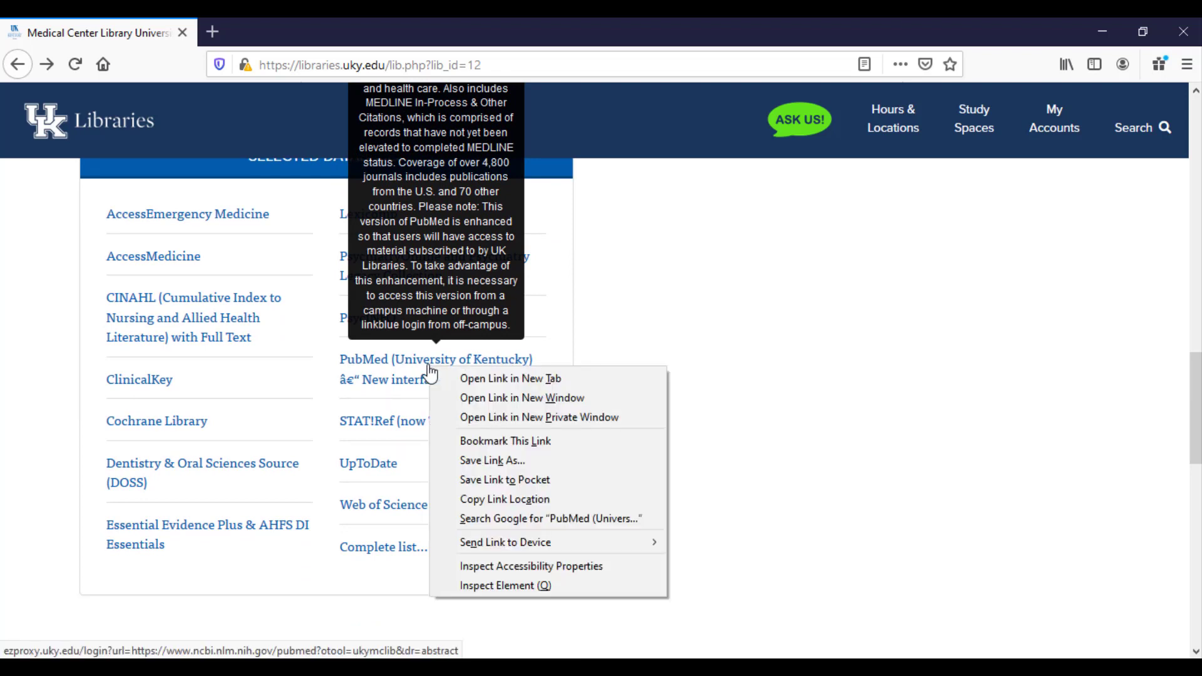
click(442, 379)
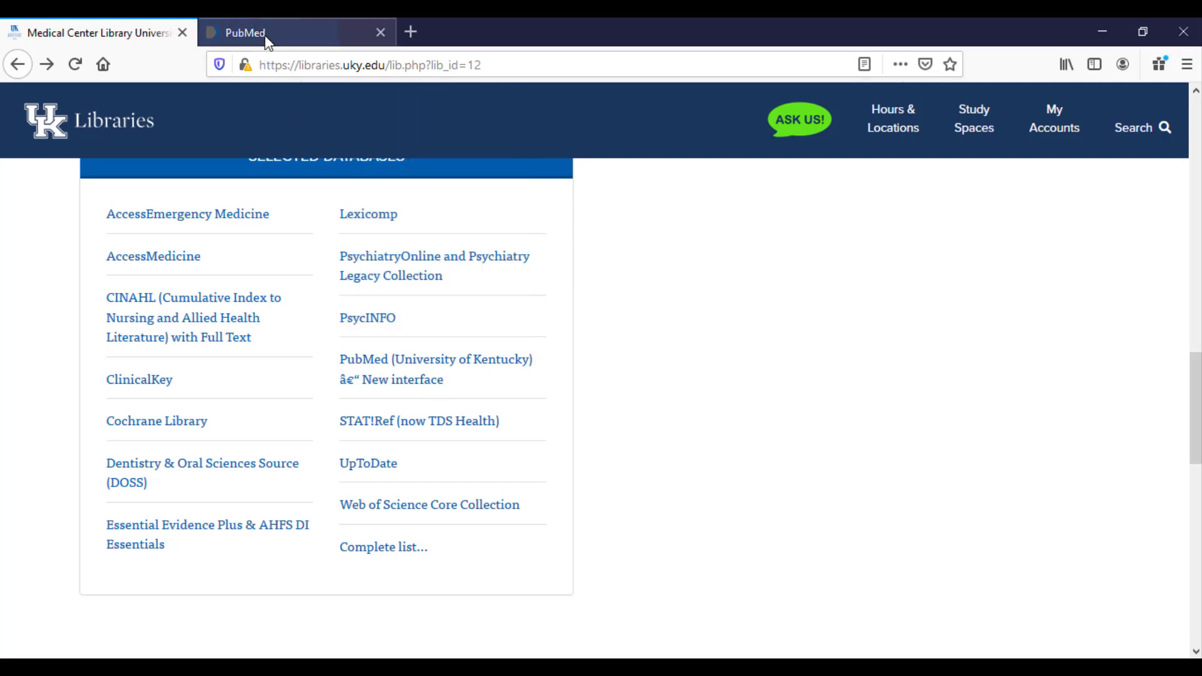
Search PubMed for 'cancer' and open the first result, the tumor microenvironment article.
click(268, 33)
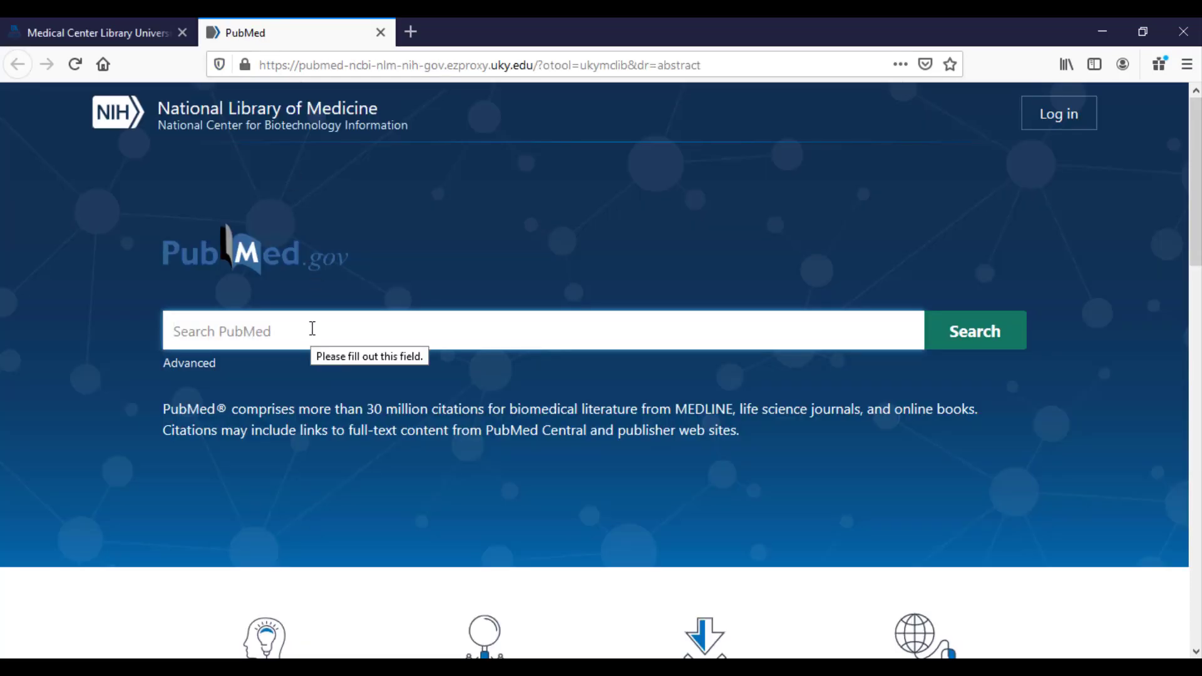
text(cancer)
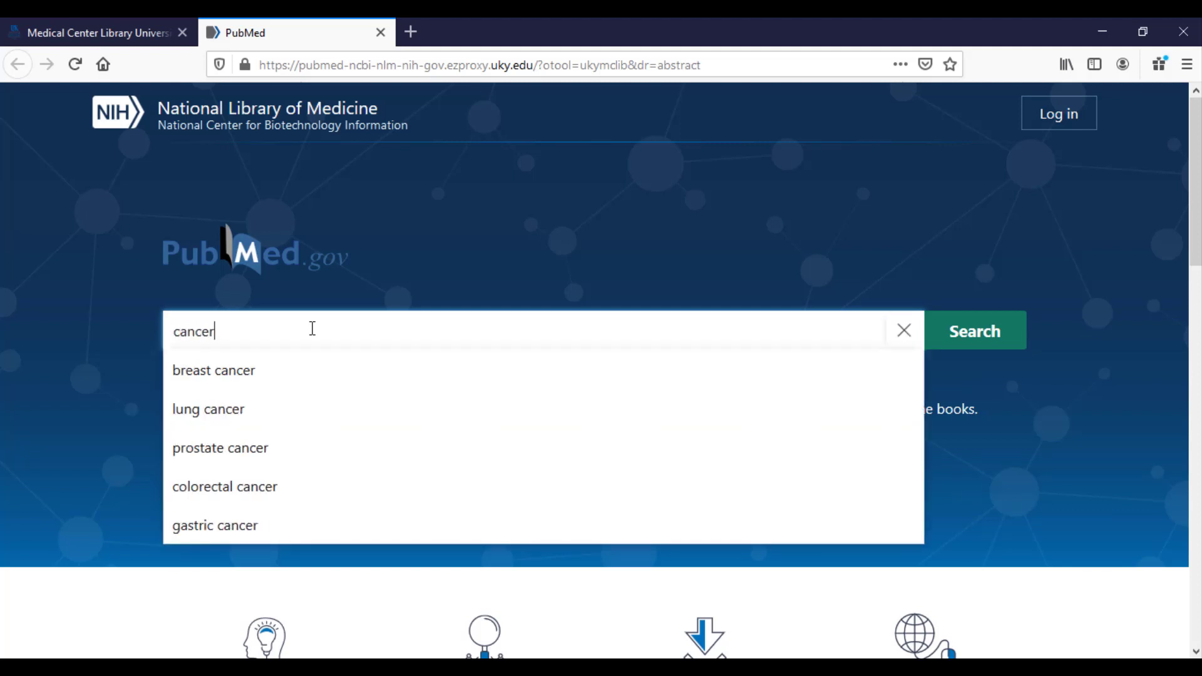
key(Return)
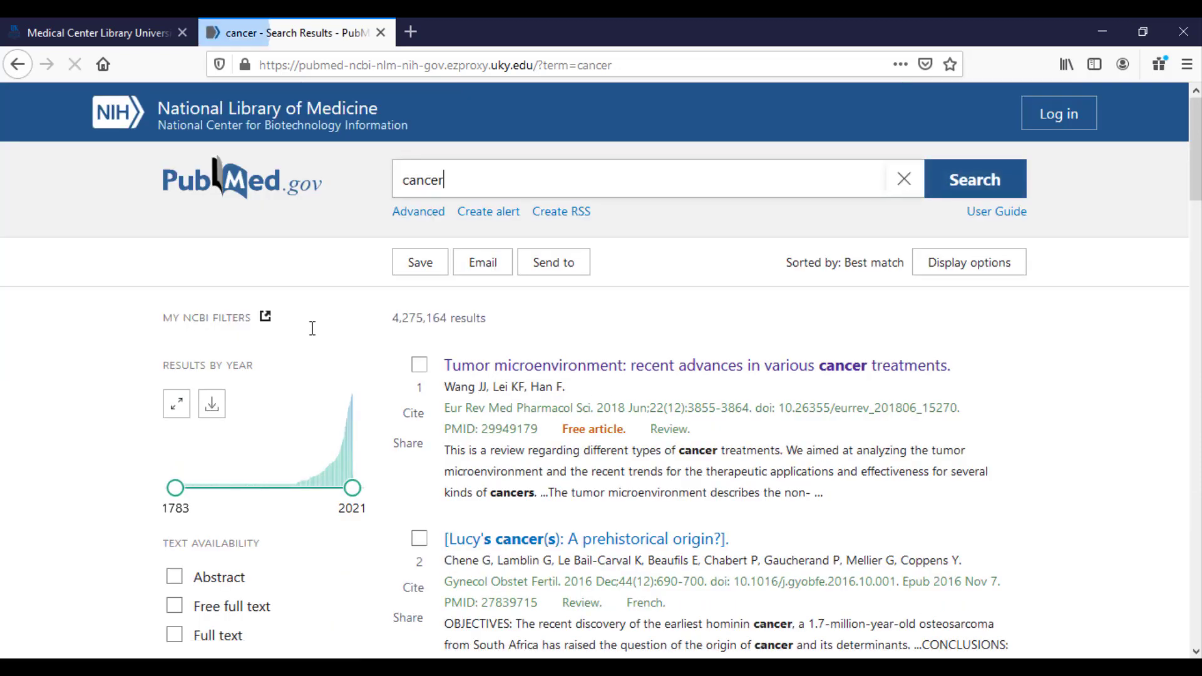
click(515, 369)
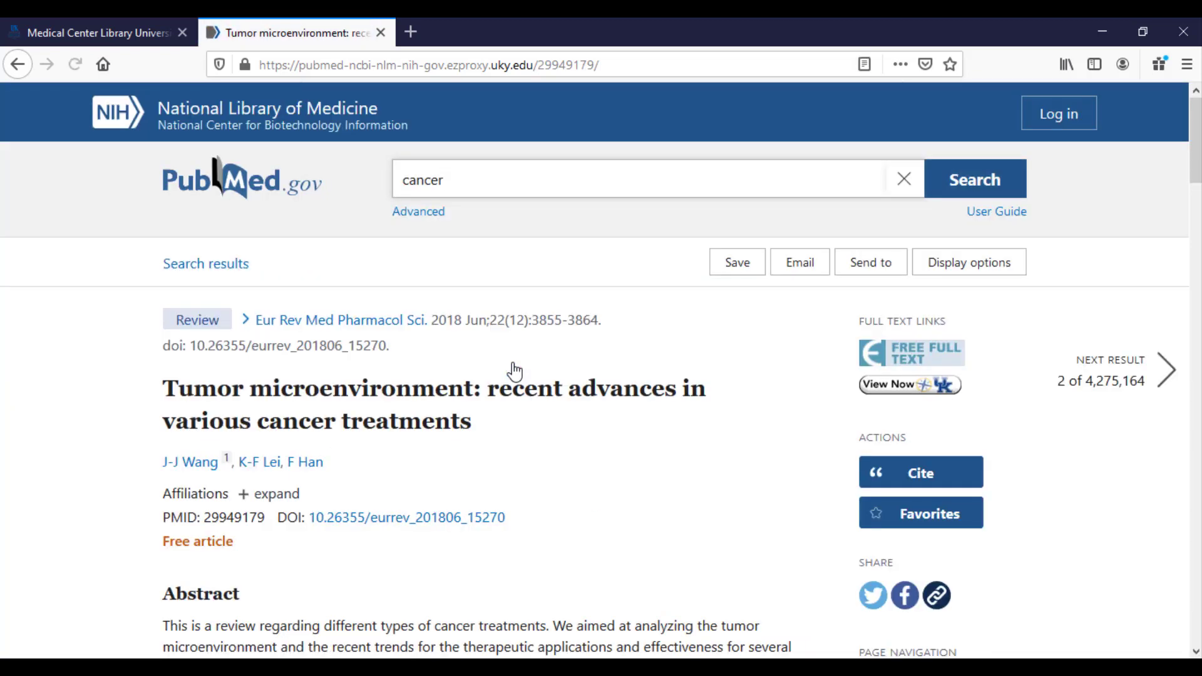
Export the article's citation as a citation-manager file for EndNote 20.
click(877, 266)
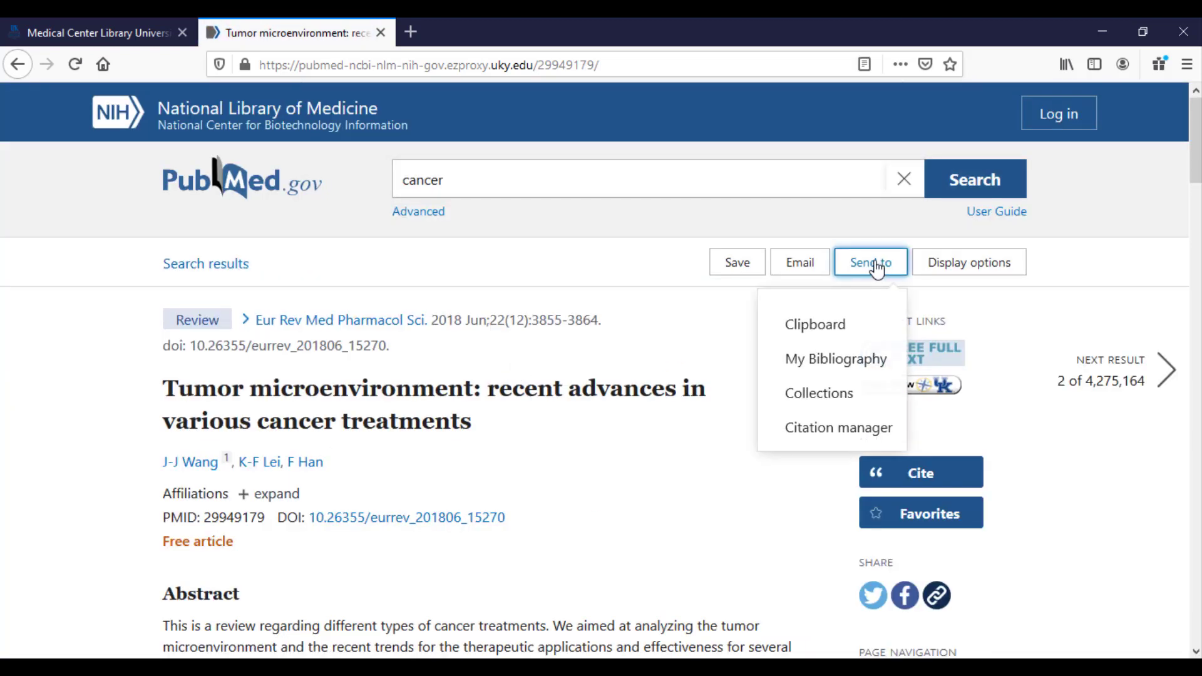
click(827, 431)
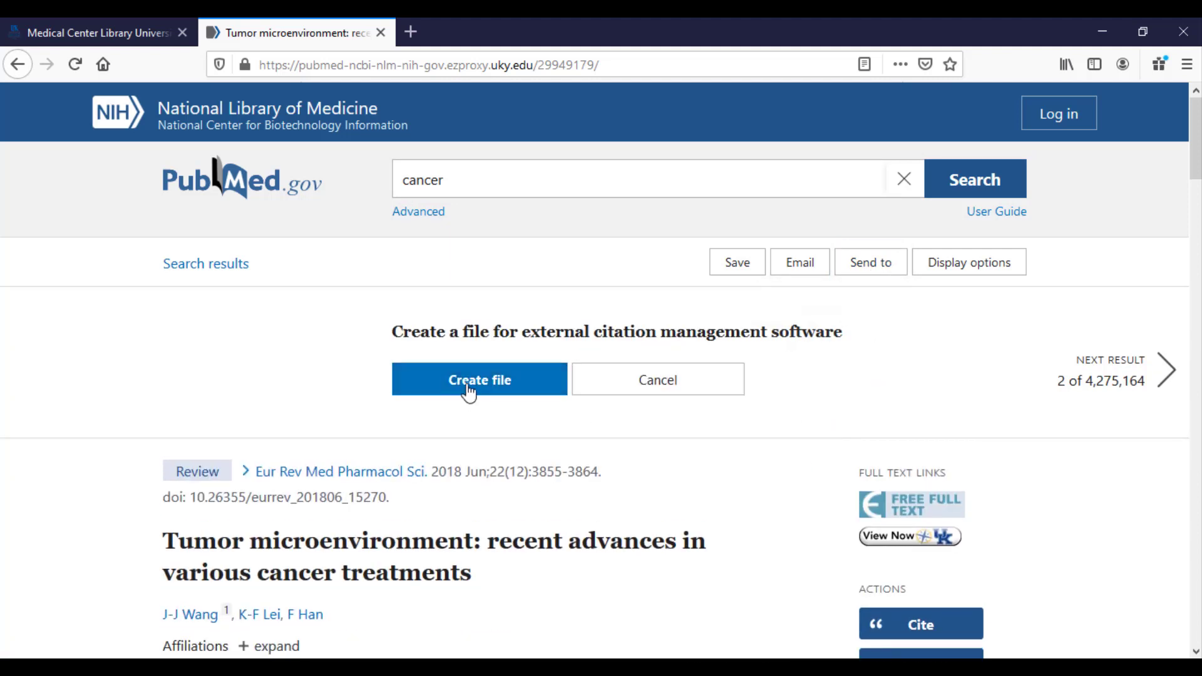
click(469, 392)
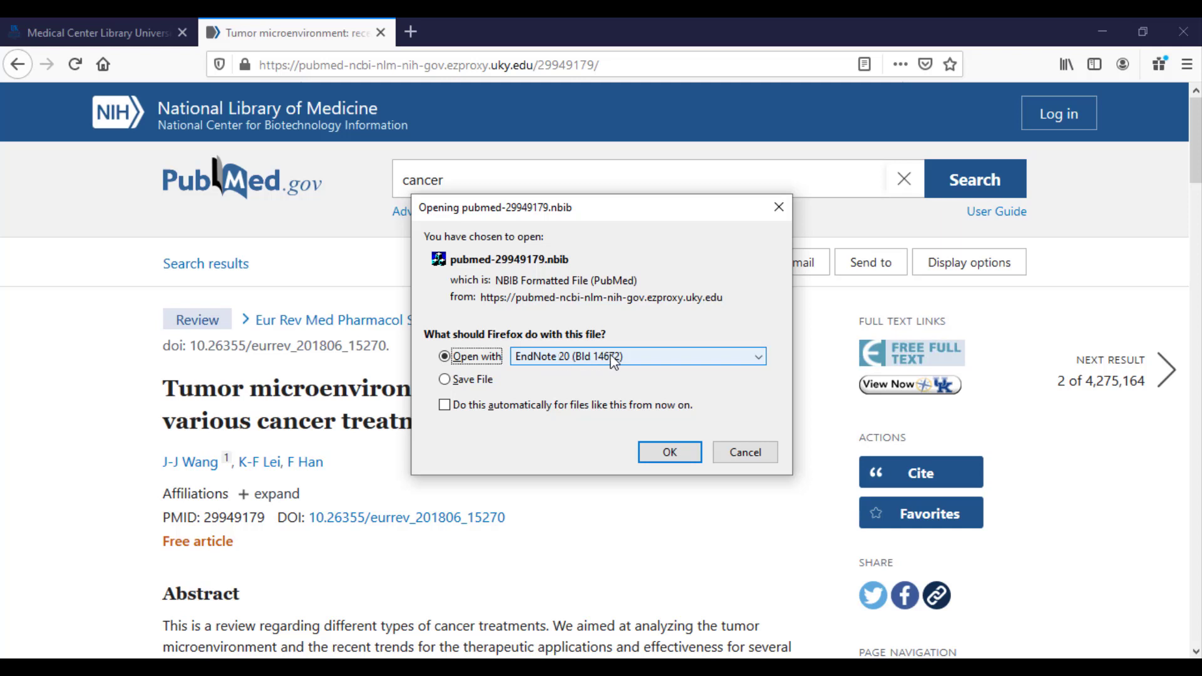
Import the citation file into EndNote 20 and review the Wang 2018 tumor microenvironment reference.
click(665, 453)
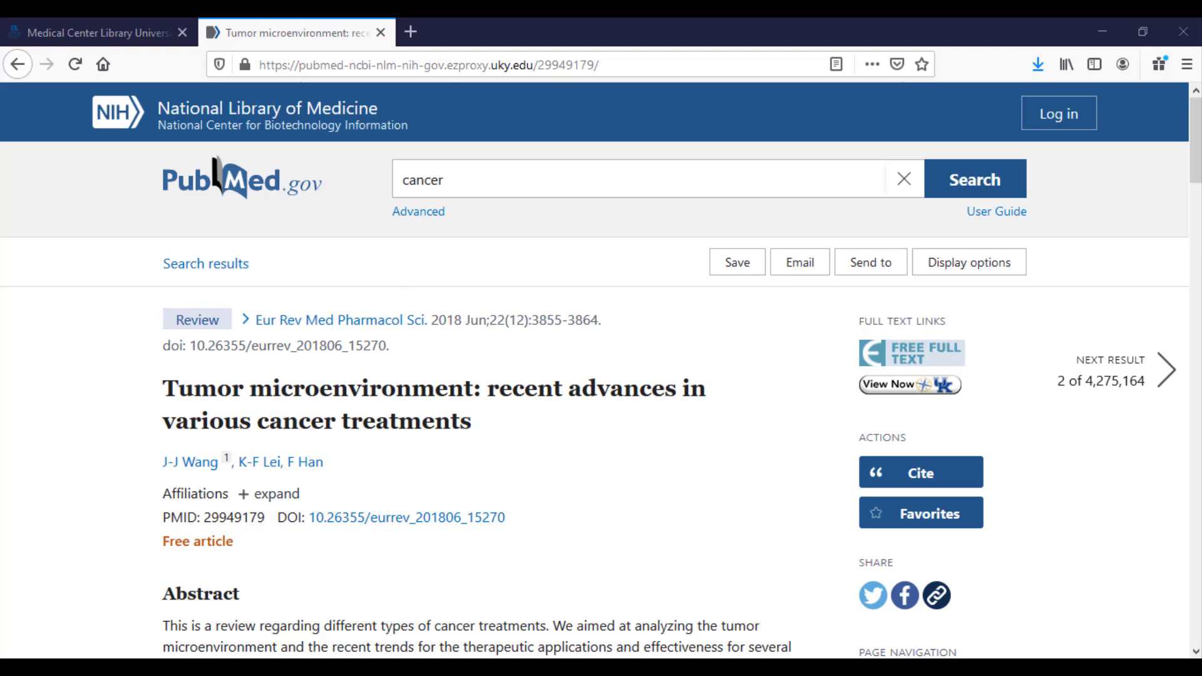
click(443, 667)
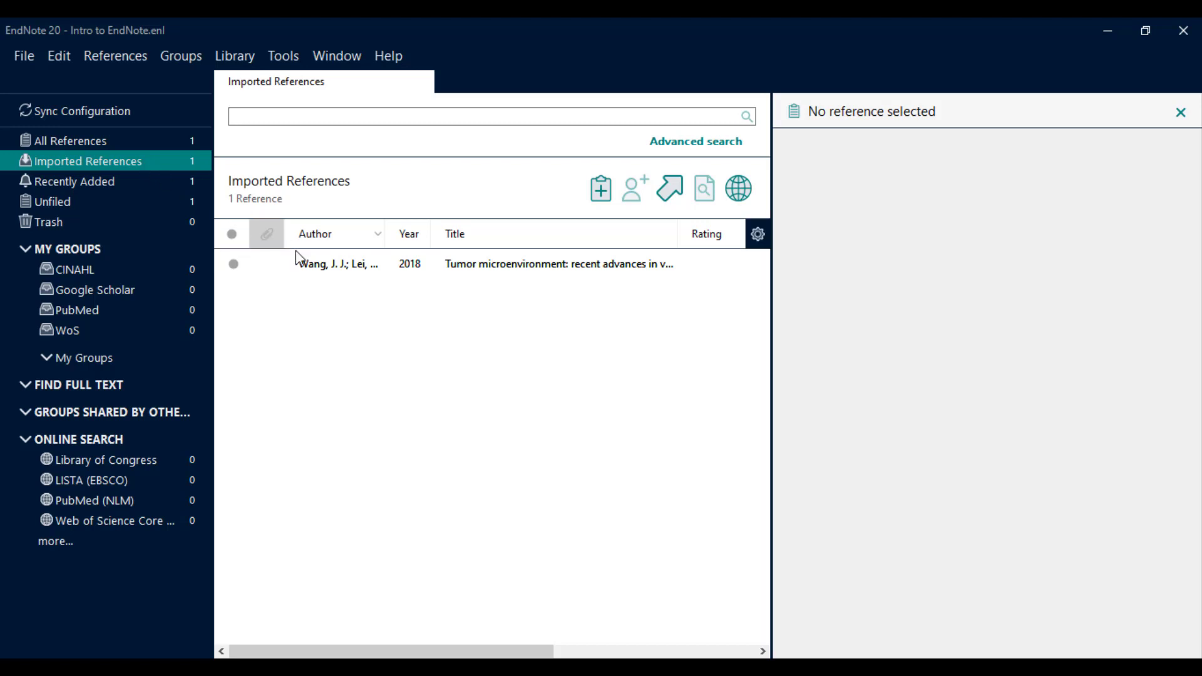
click(332, 277)
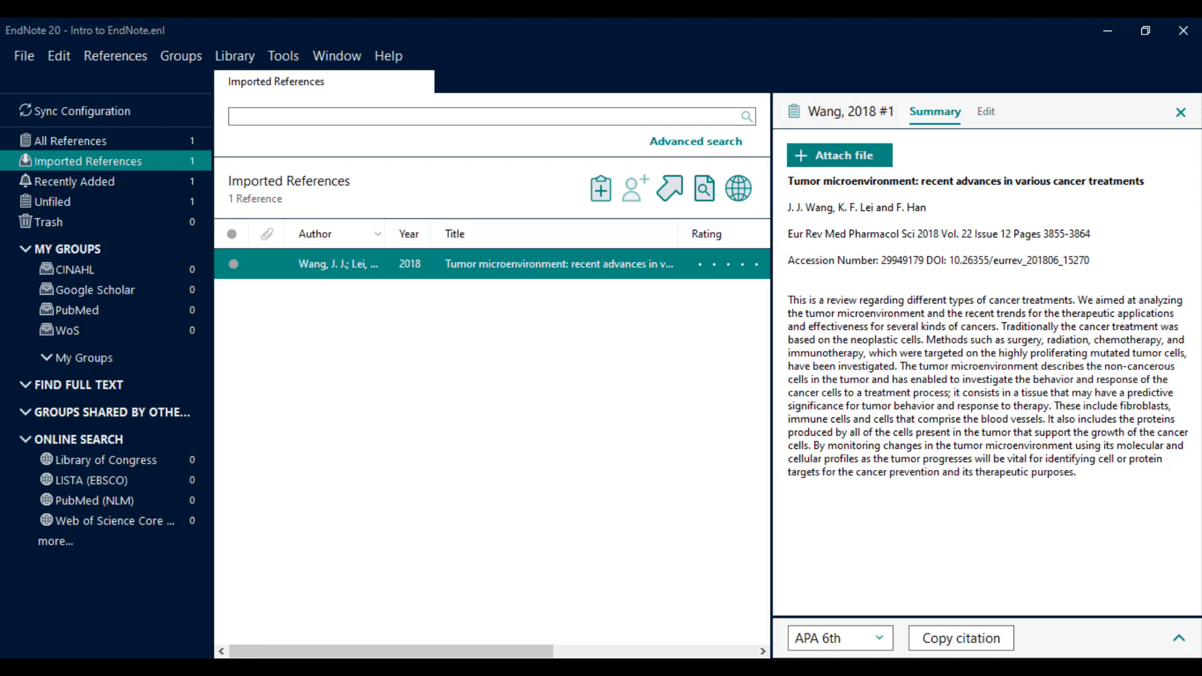
key(alt+Tab)
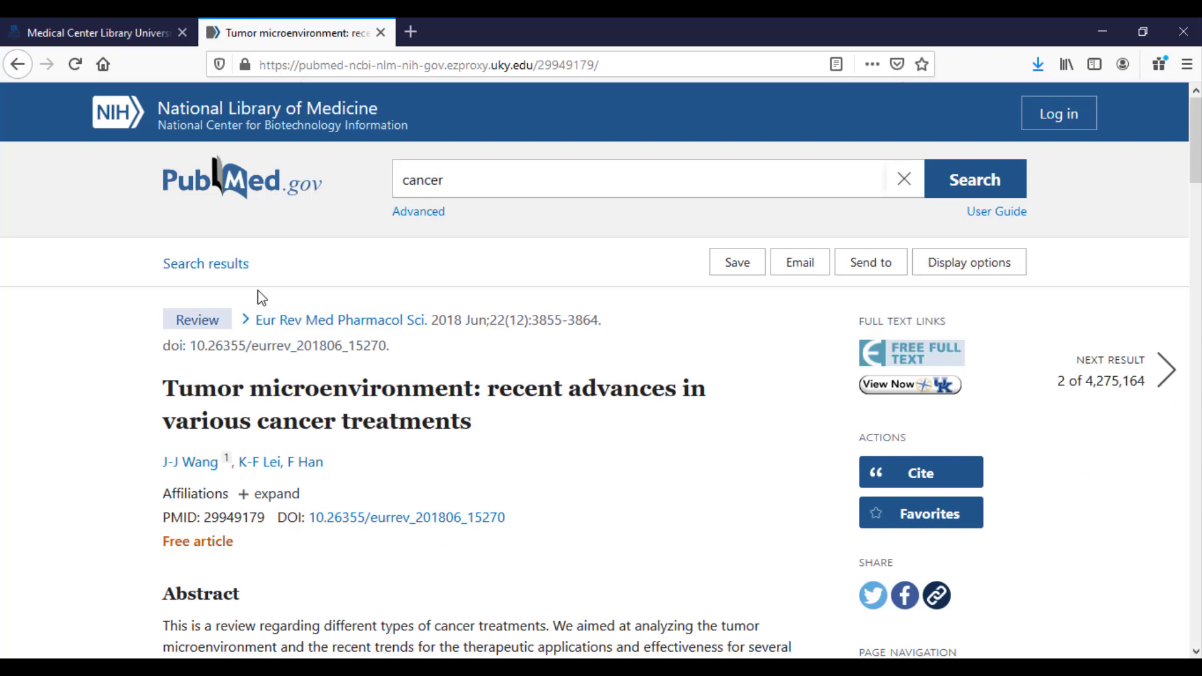
Select the 'Lucy's cancer(s)' and 'What Is Cancer?' results and import them into EndNote 20.
click(222, 275)
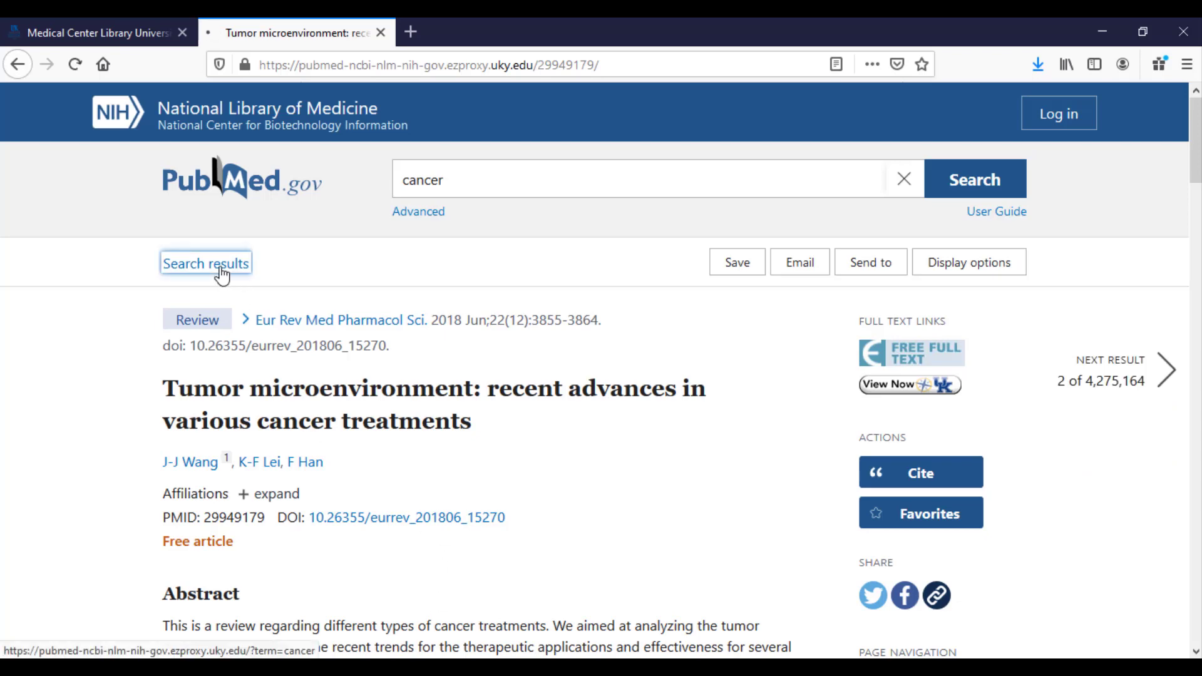
scroll(222, 276, down, 3)
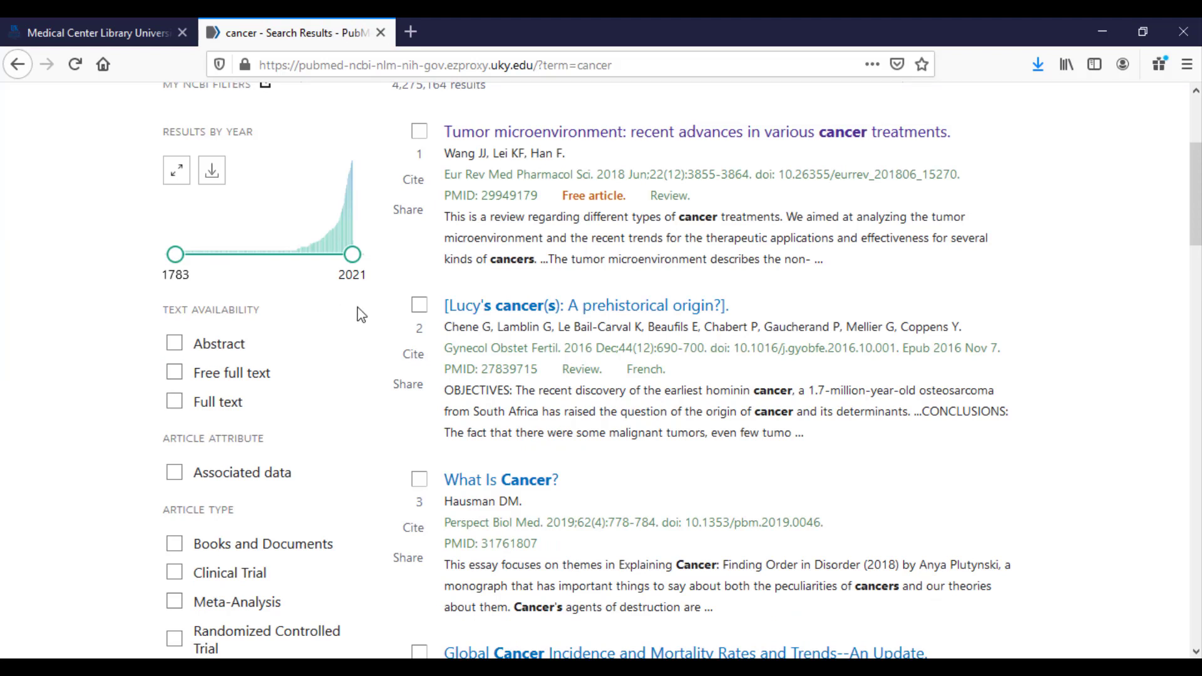
click(420, 306)
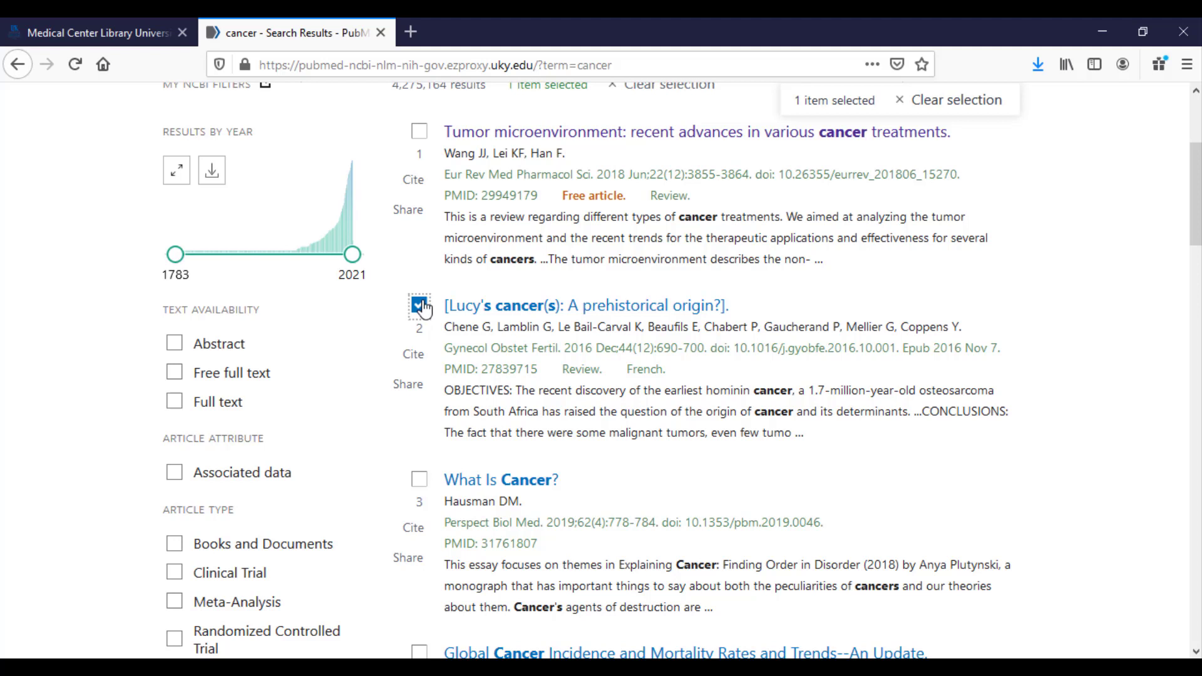
click(421, 482)
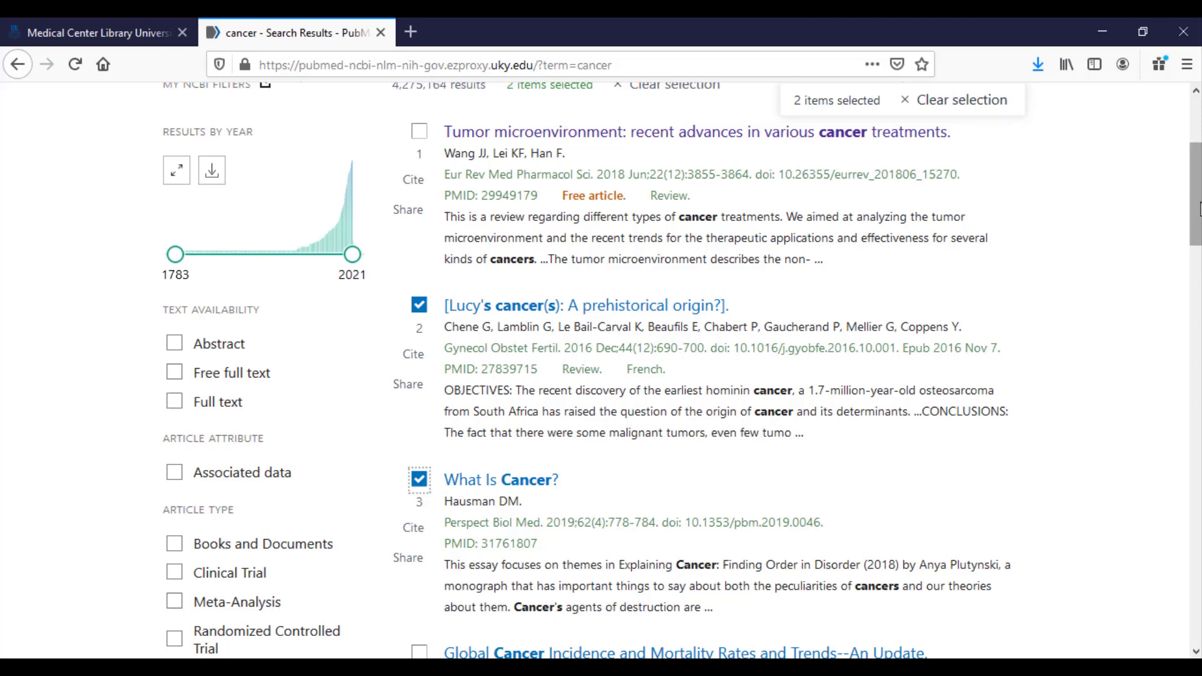
scroll(1198, 200, up, 3)
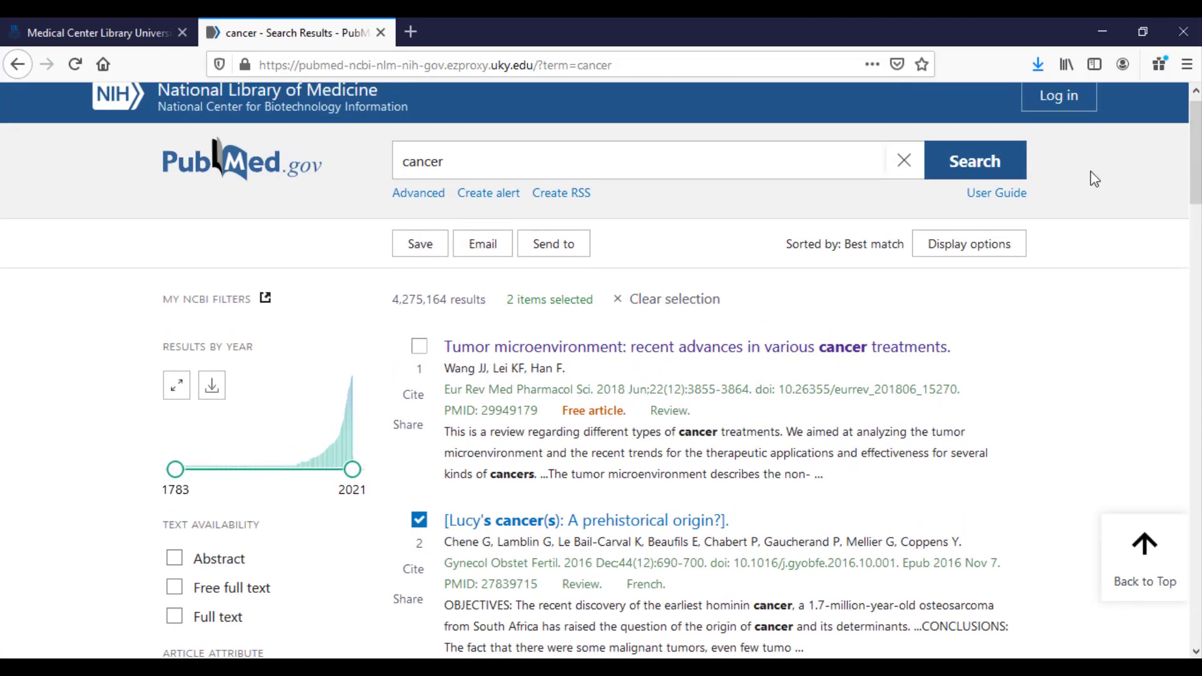
click(558, 249)
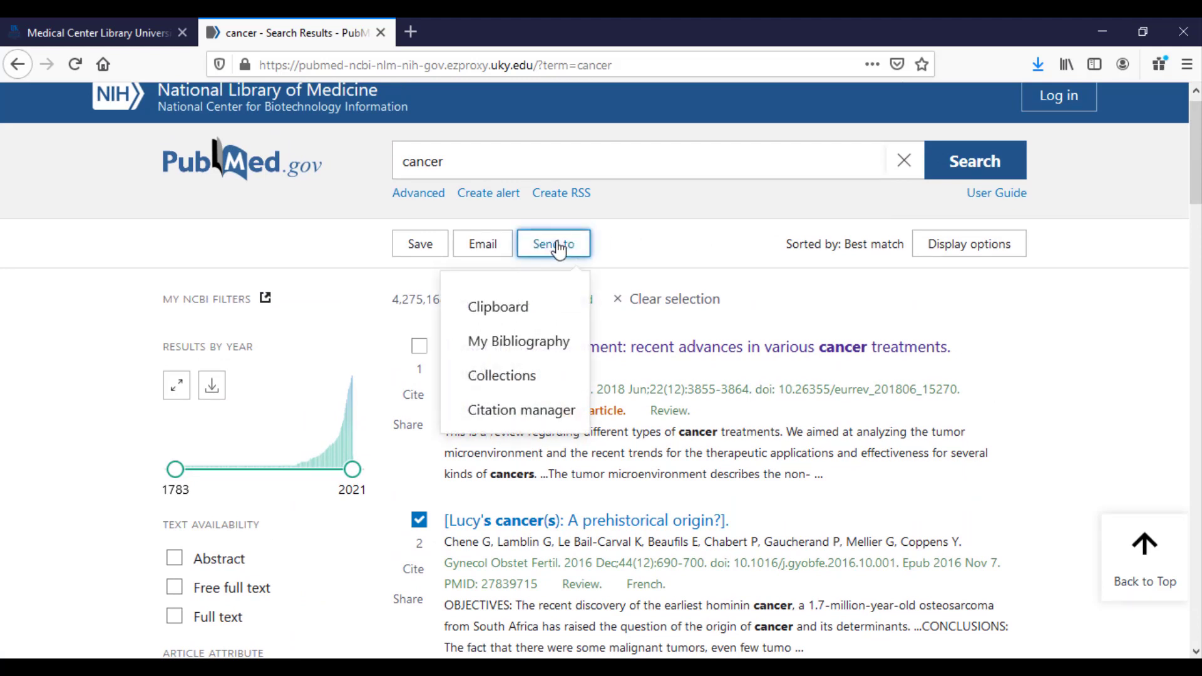
click(518, 411)
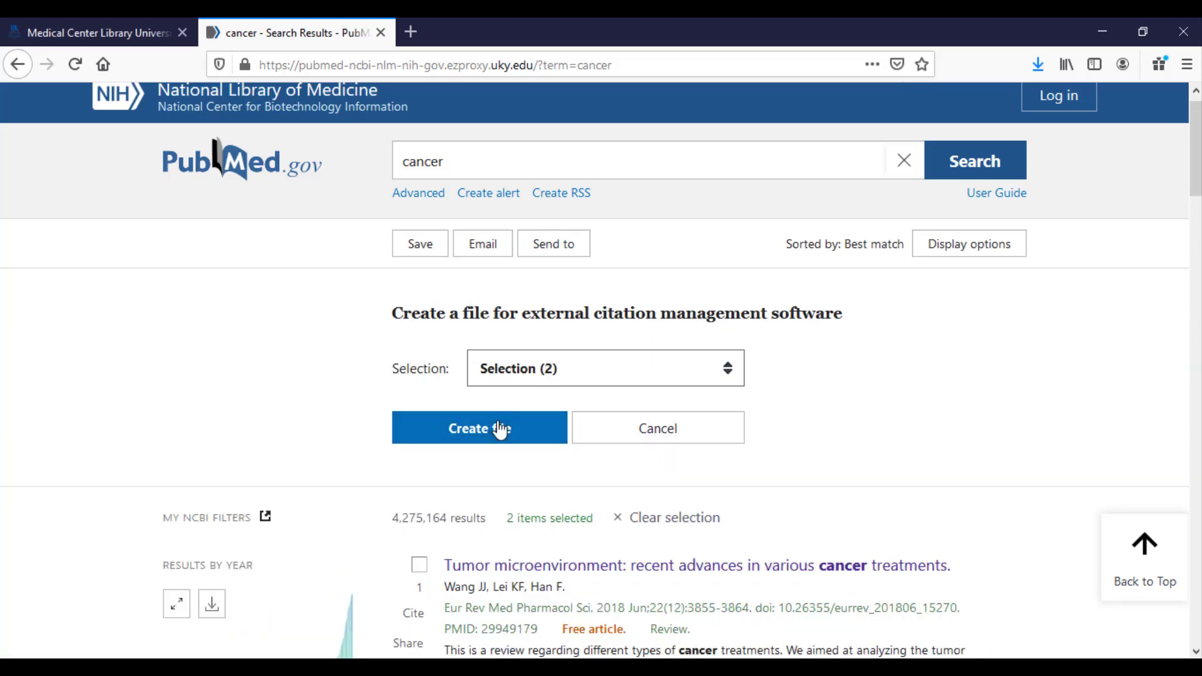
click(500, 426)
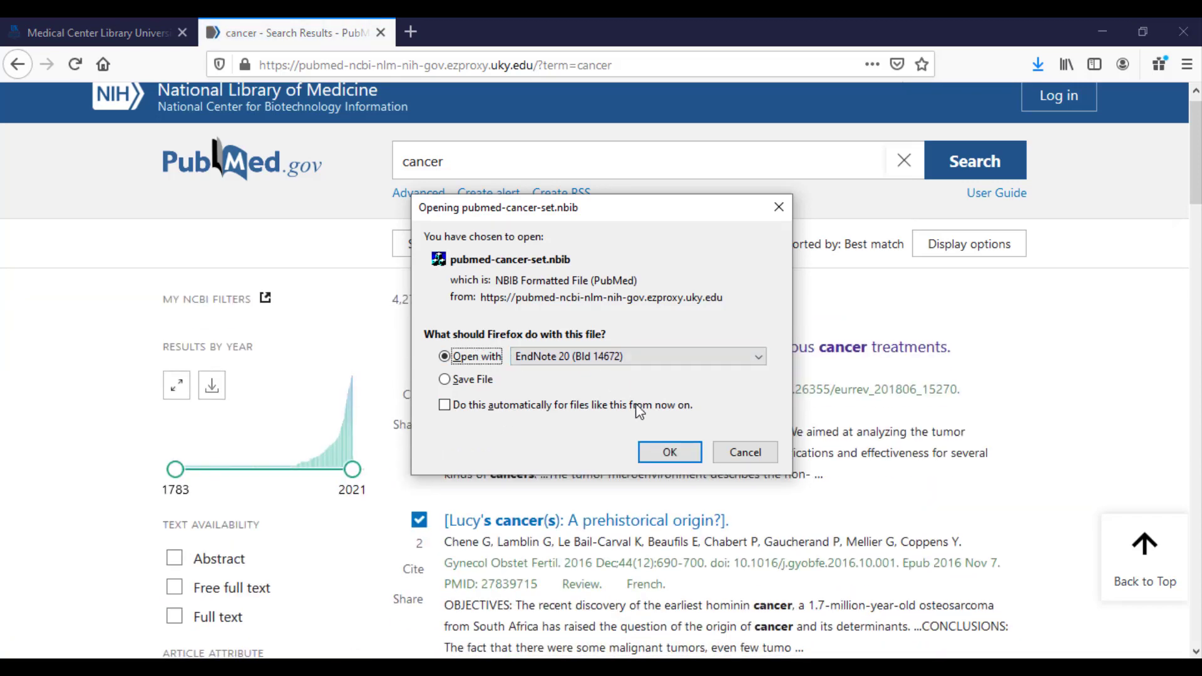
click(669, 452)
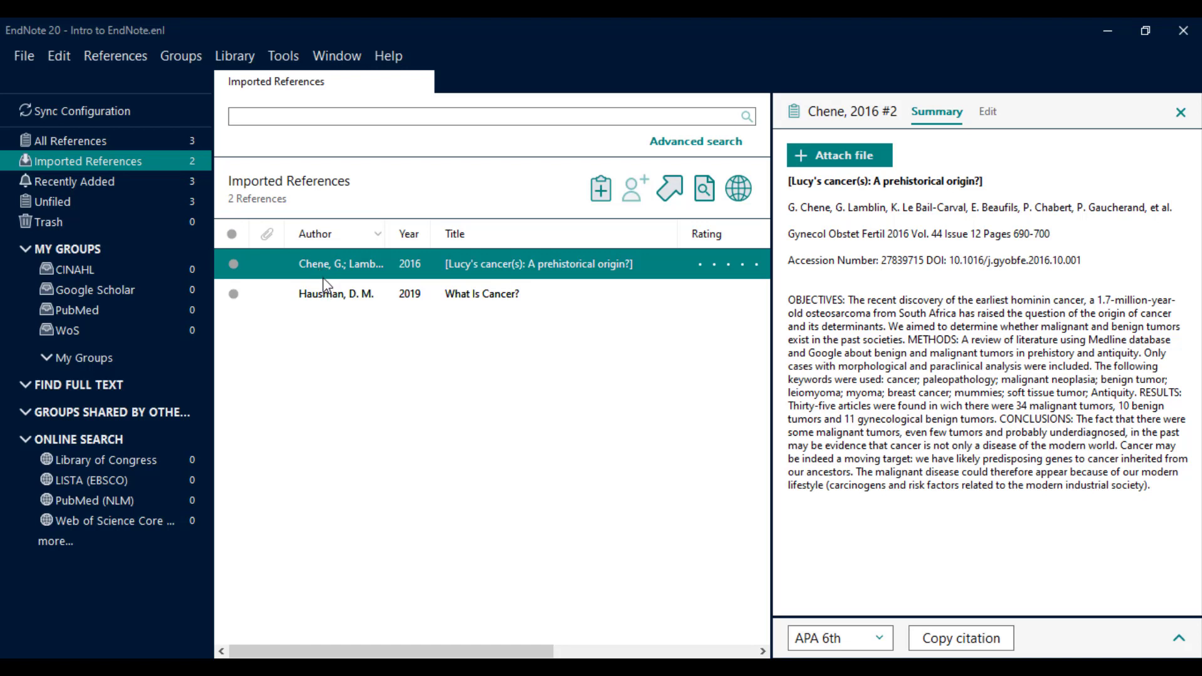
File all three references, including Hausman and Wang, into the PubMed group, then return to Firefox.
click(103, 140)
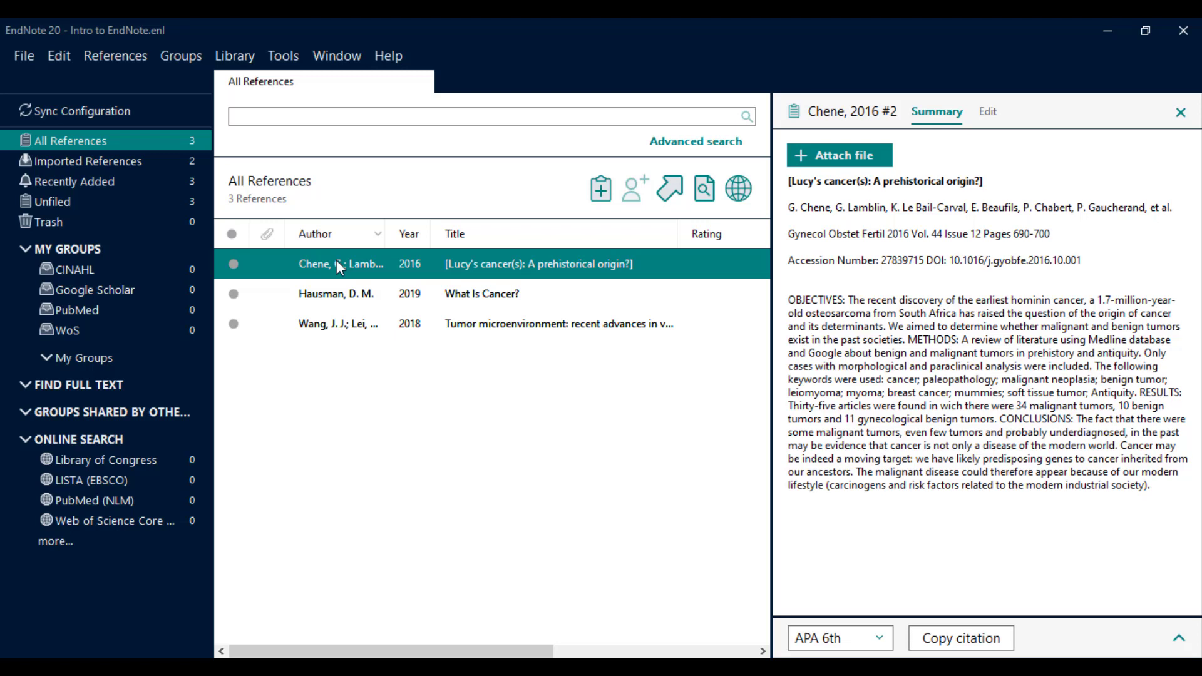
ctrl+click(333, 294)
ctrl+click(328, 332)
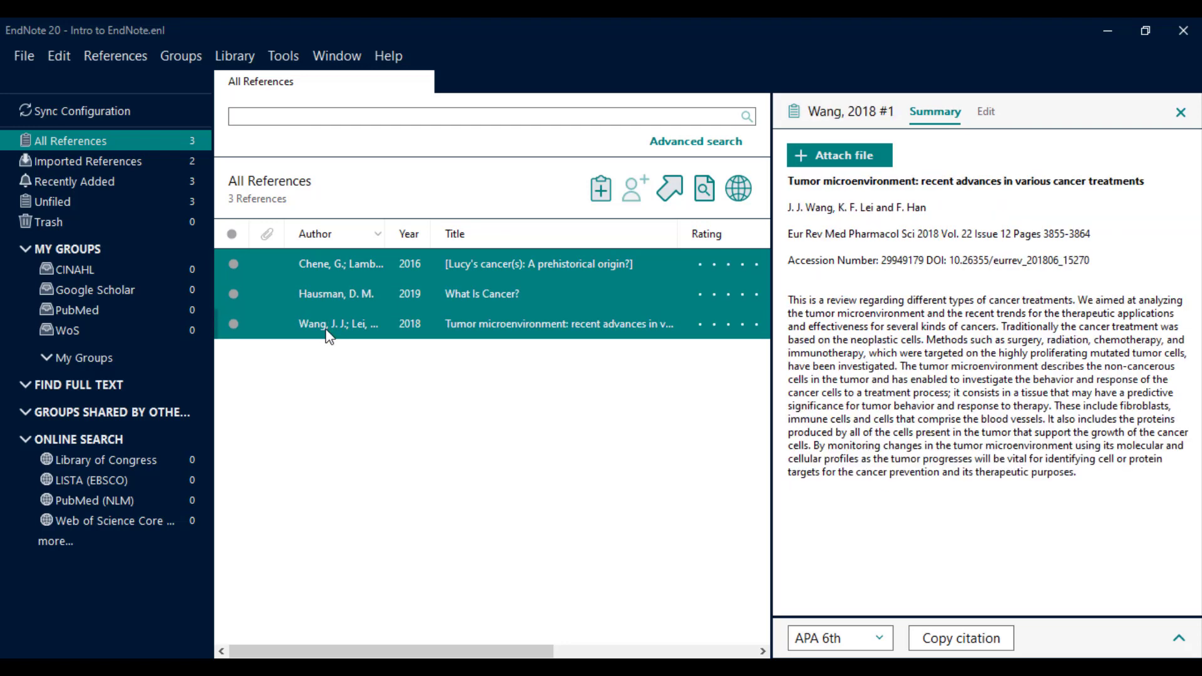
drag(326, 332, 149, 317)
click(148, 317)
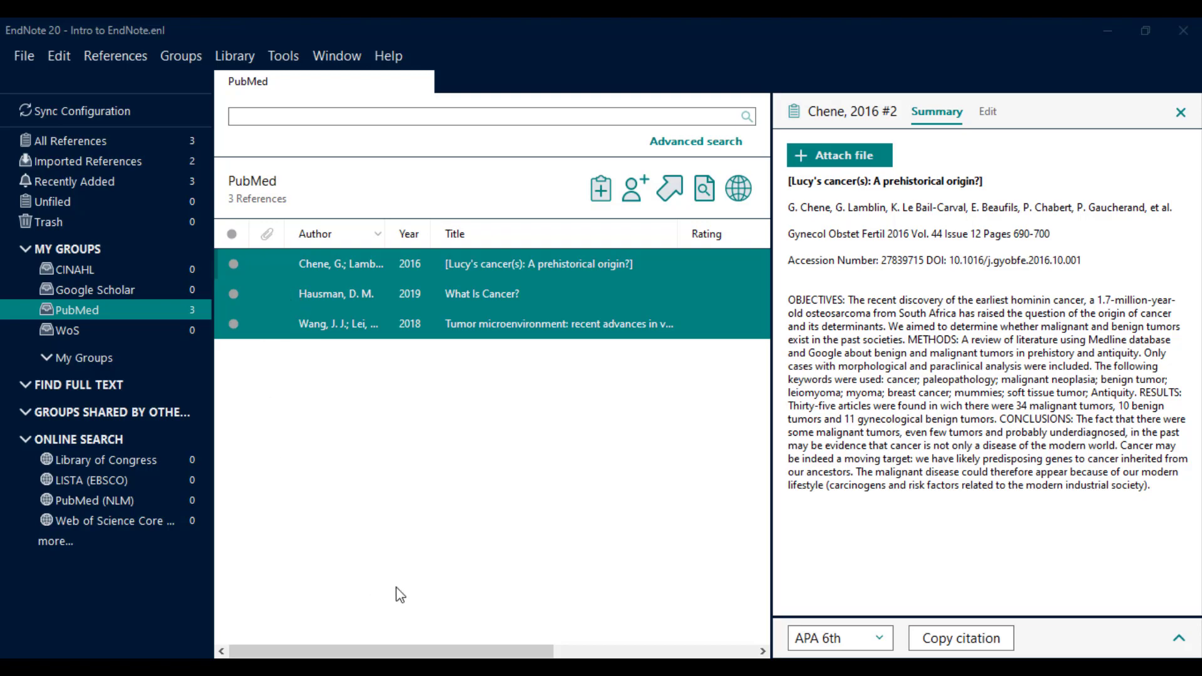
click(306, 667)
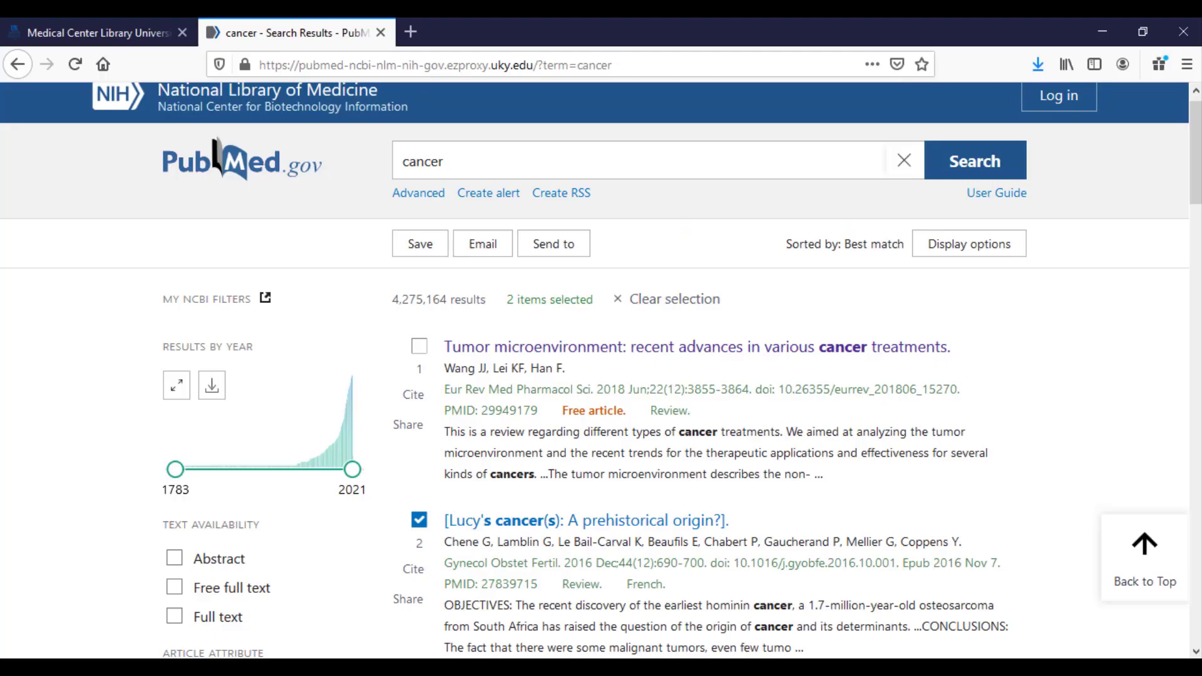
Close the PubMed results and open CINAHL with Full Text from the UK Libraries list.
click(380, 33)
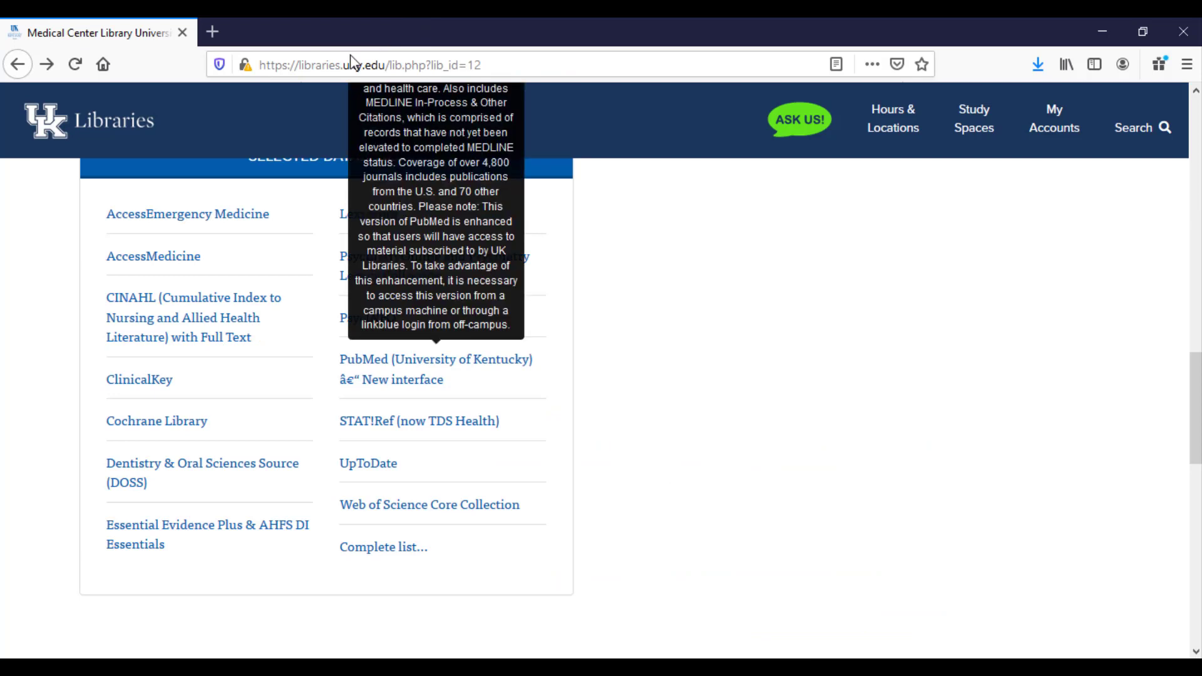
click(208, 310)
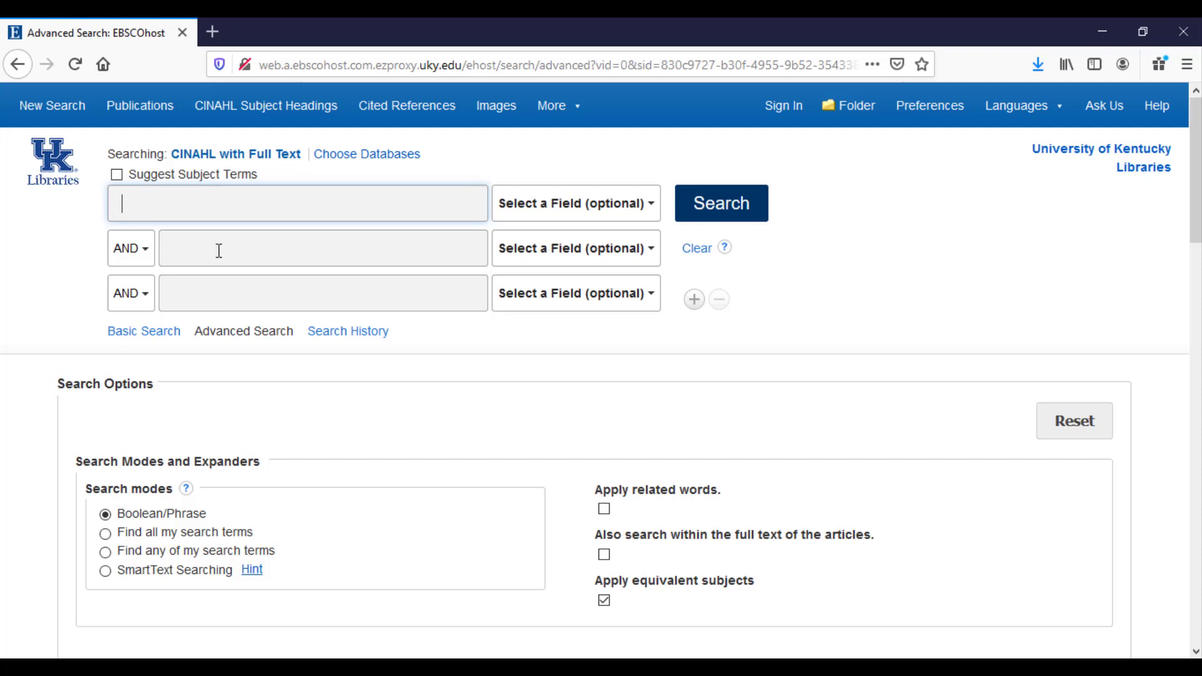
Search CINAHL for 'diabetes' and open the first result's full record.
click(241, 212)
text(diabetes)
key(Return)
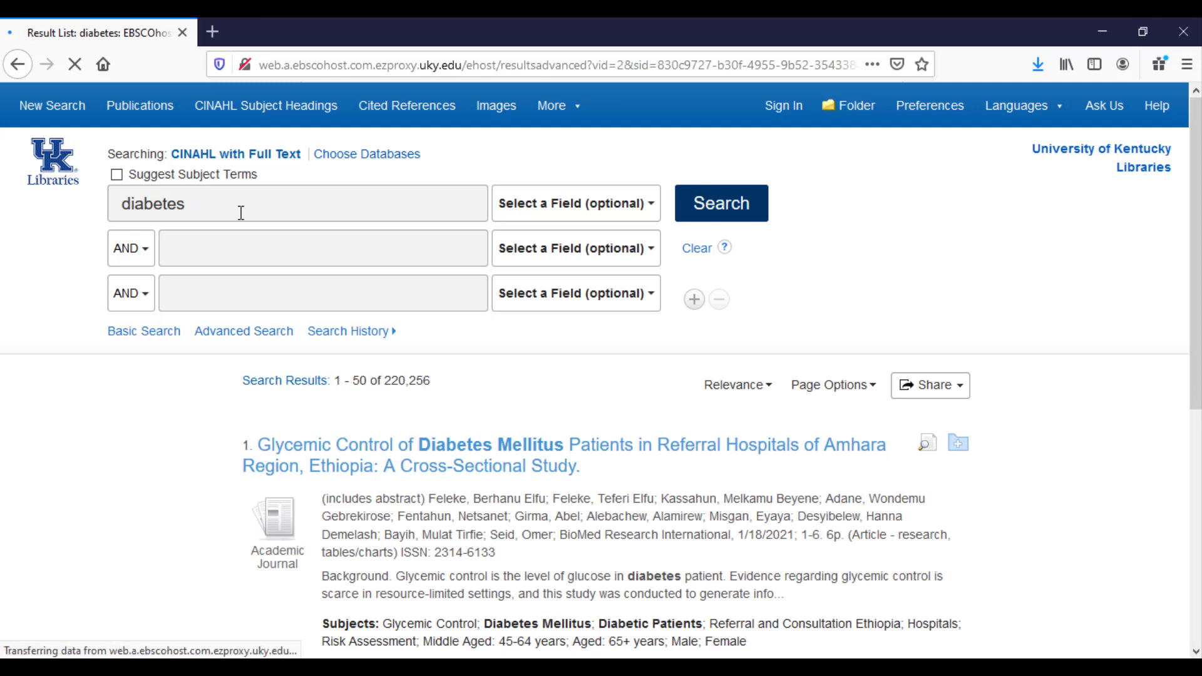
click(388, 449)
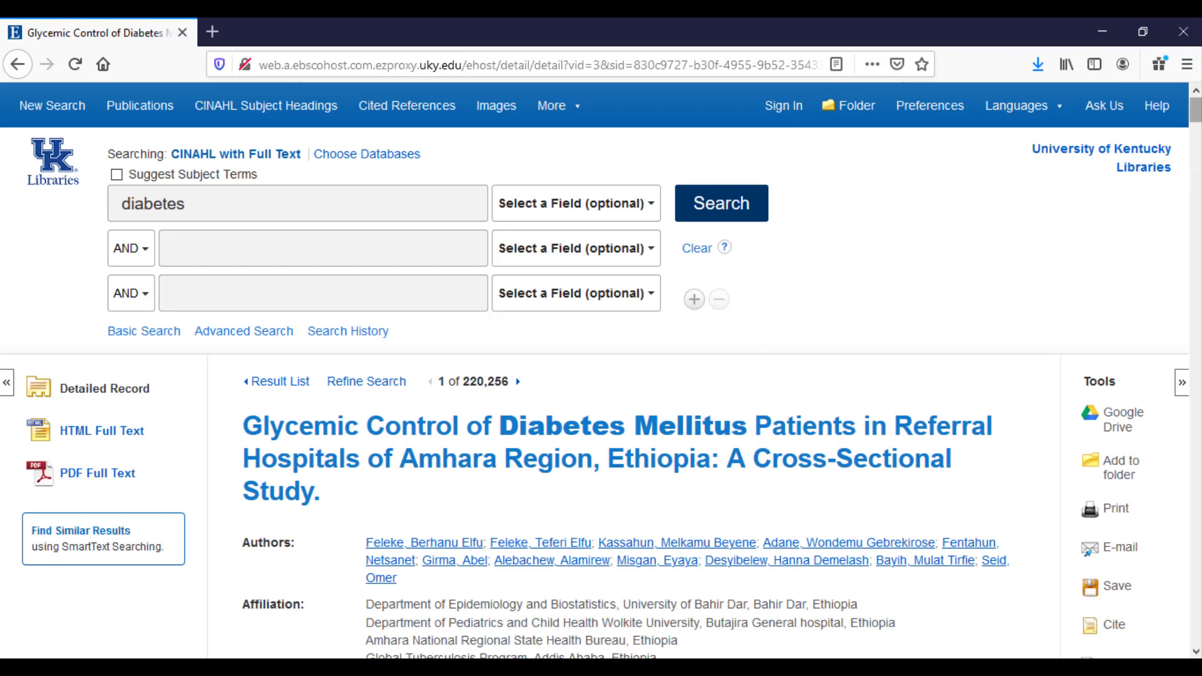
Export the glycemic control article's citation in RIS format and open it with EndNote 20.
drag(1196, 110, 1197, 126)
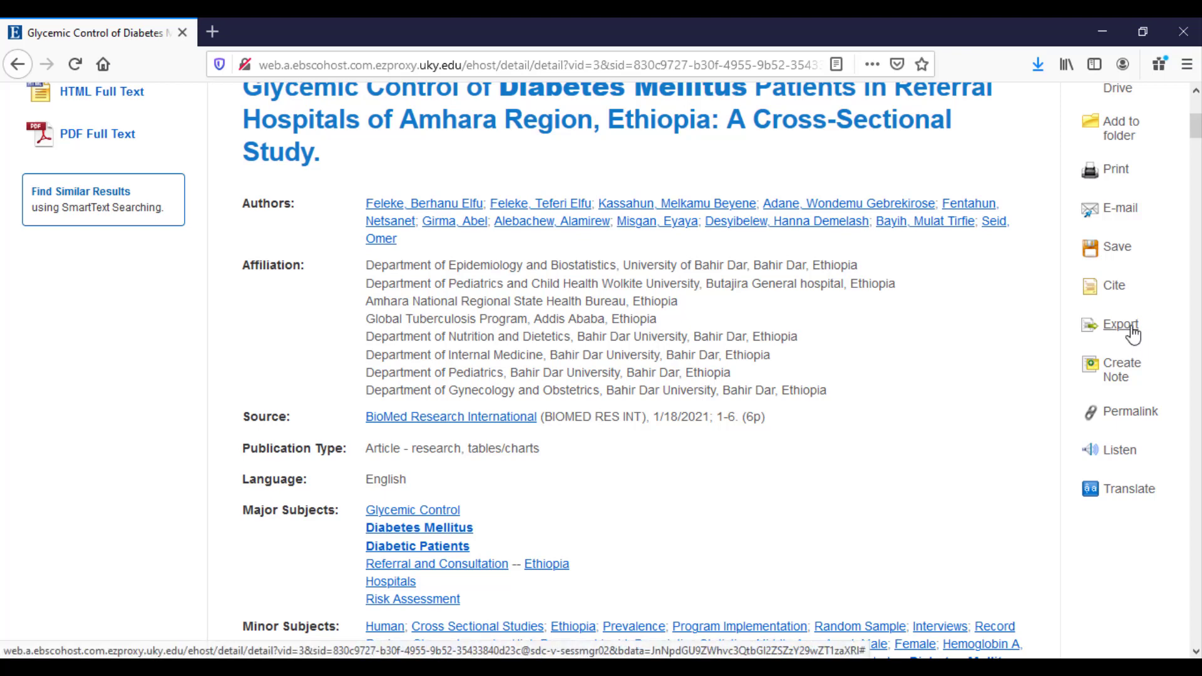
click(1129, 327)
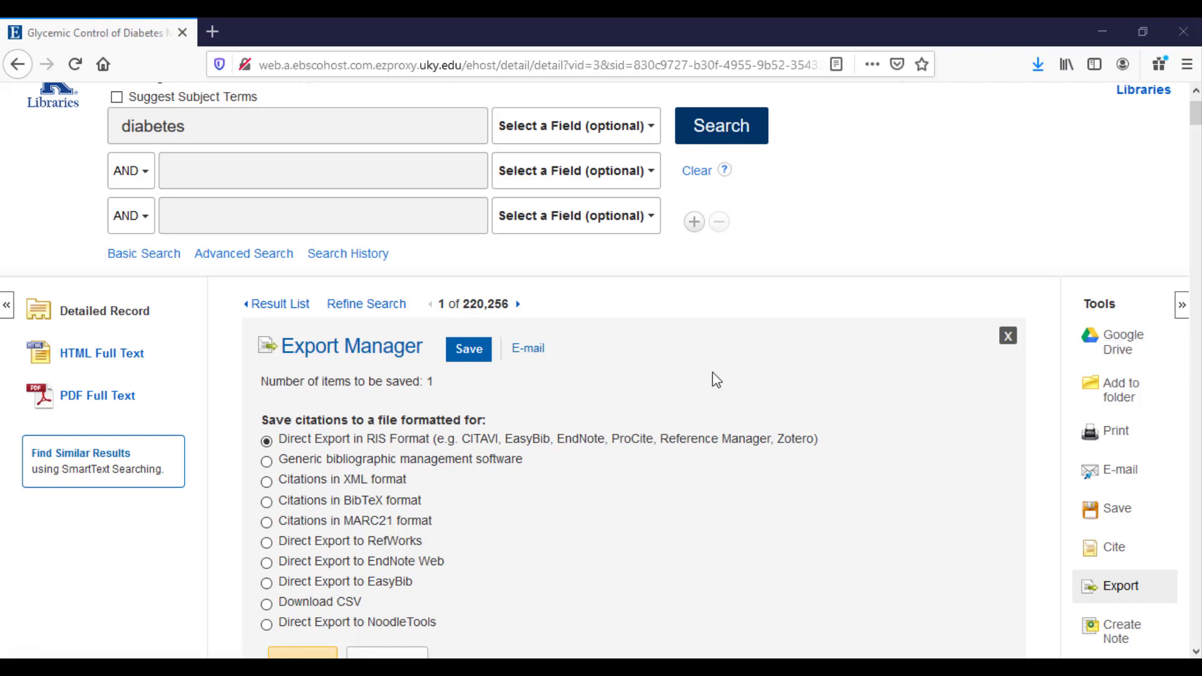
click(421, 446)
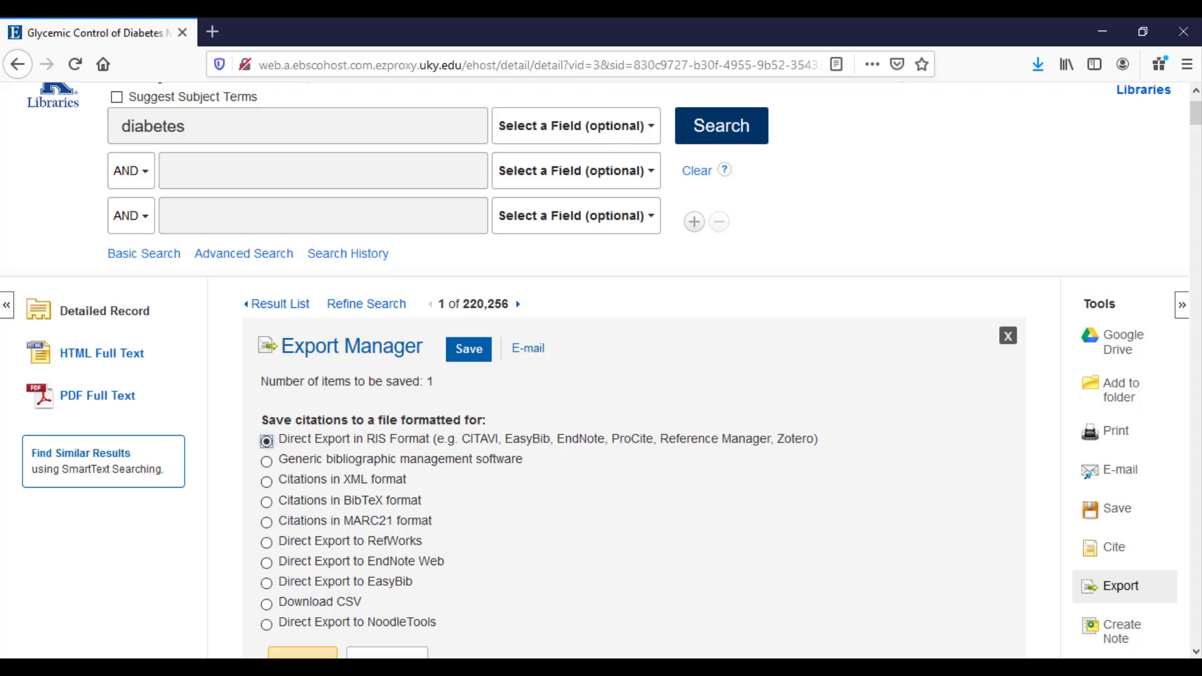
drag(1195, 117, 1195, 128)
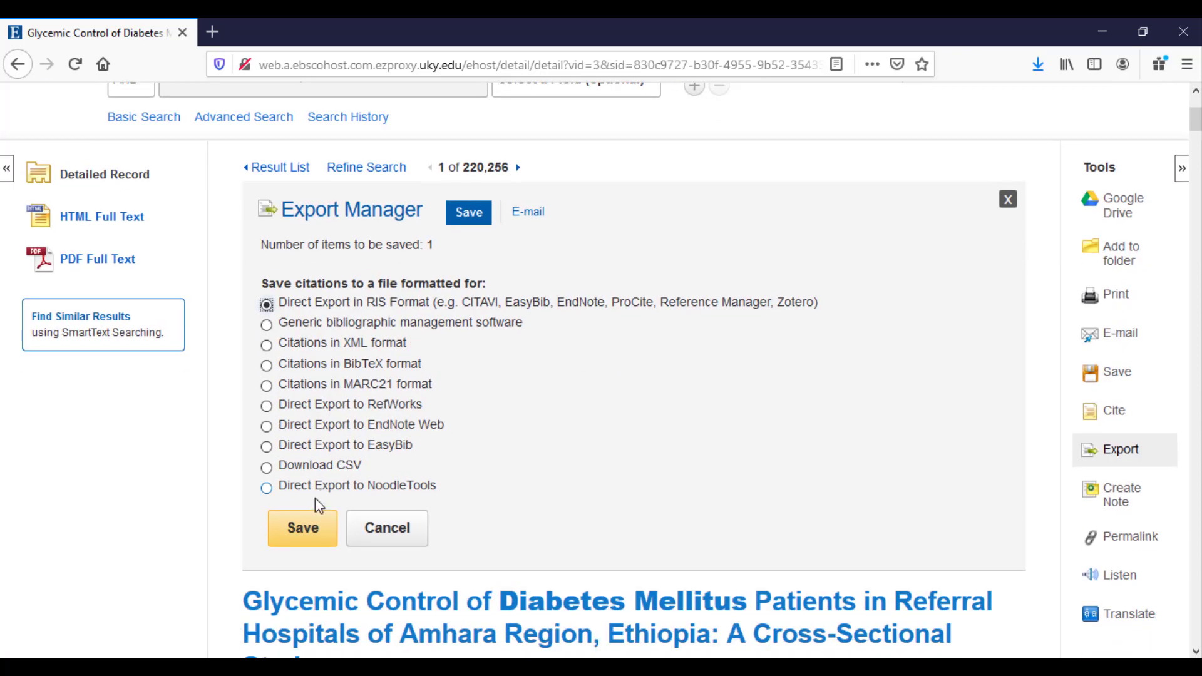
click(303, 528)
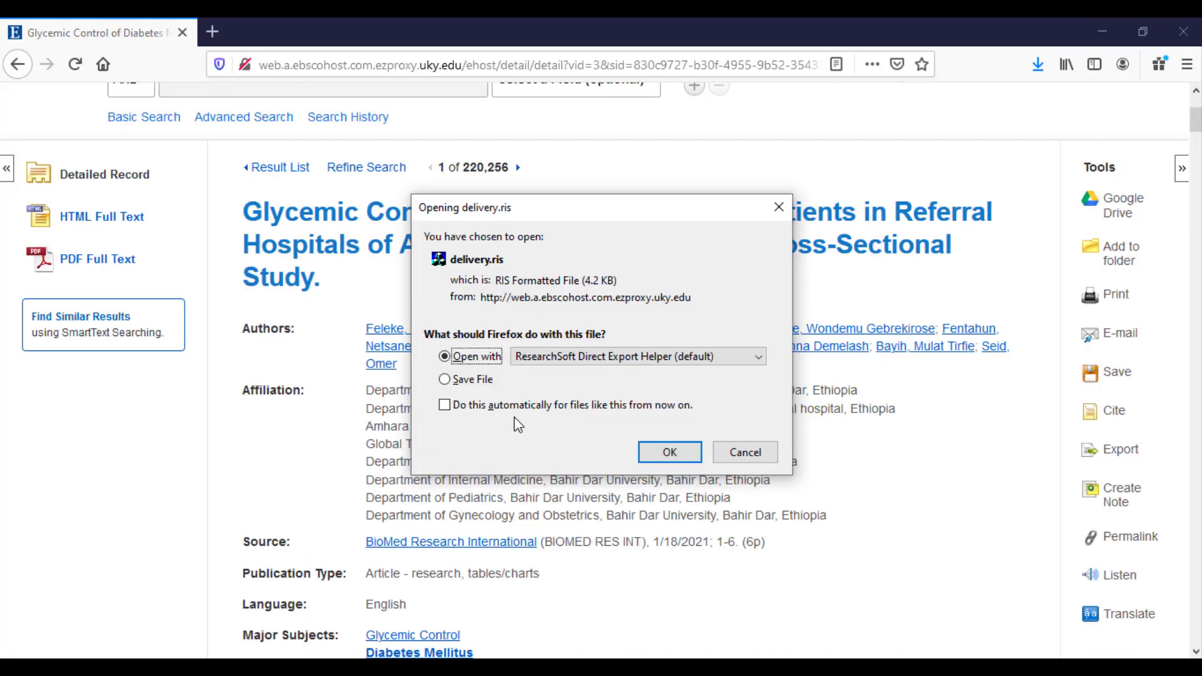
click(602, 357)
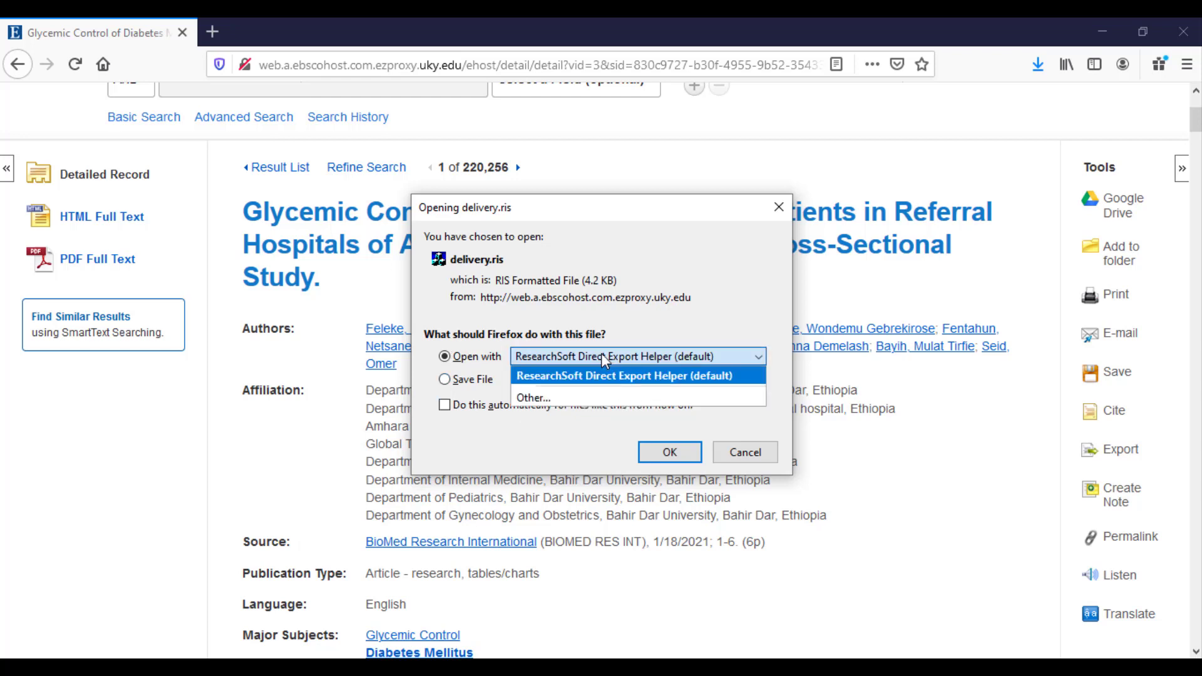
click(576, 400)
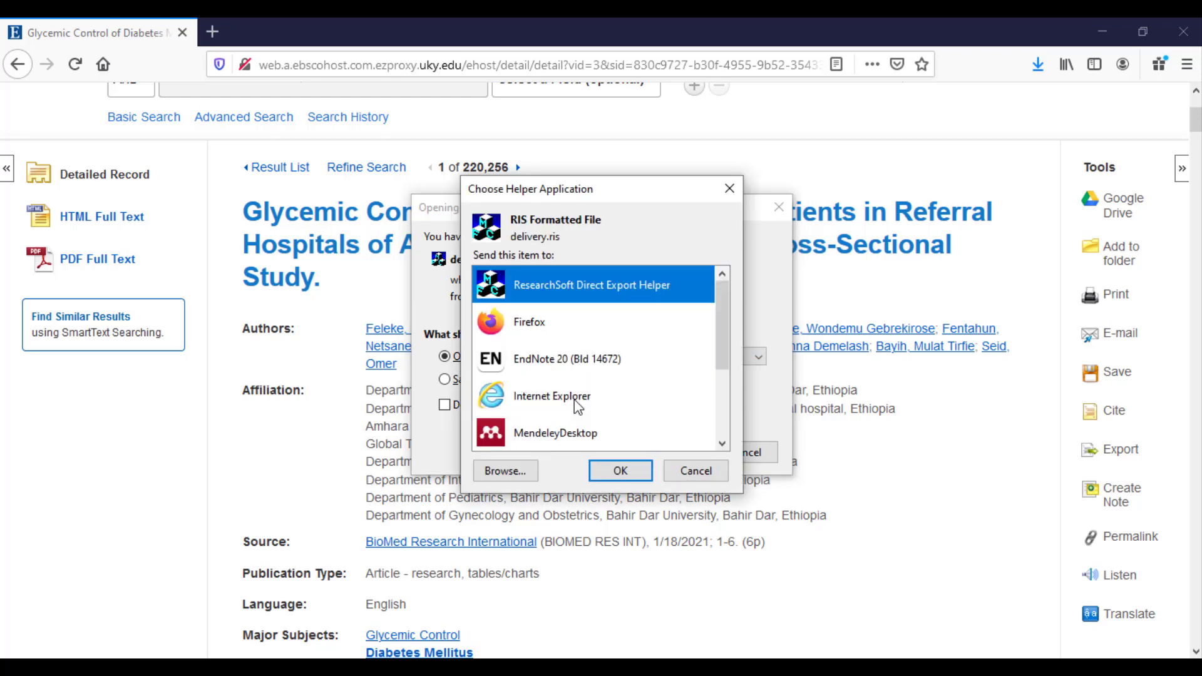
click(587, 361)
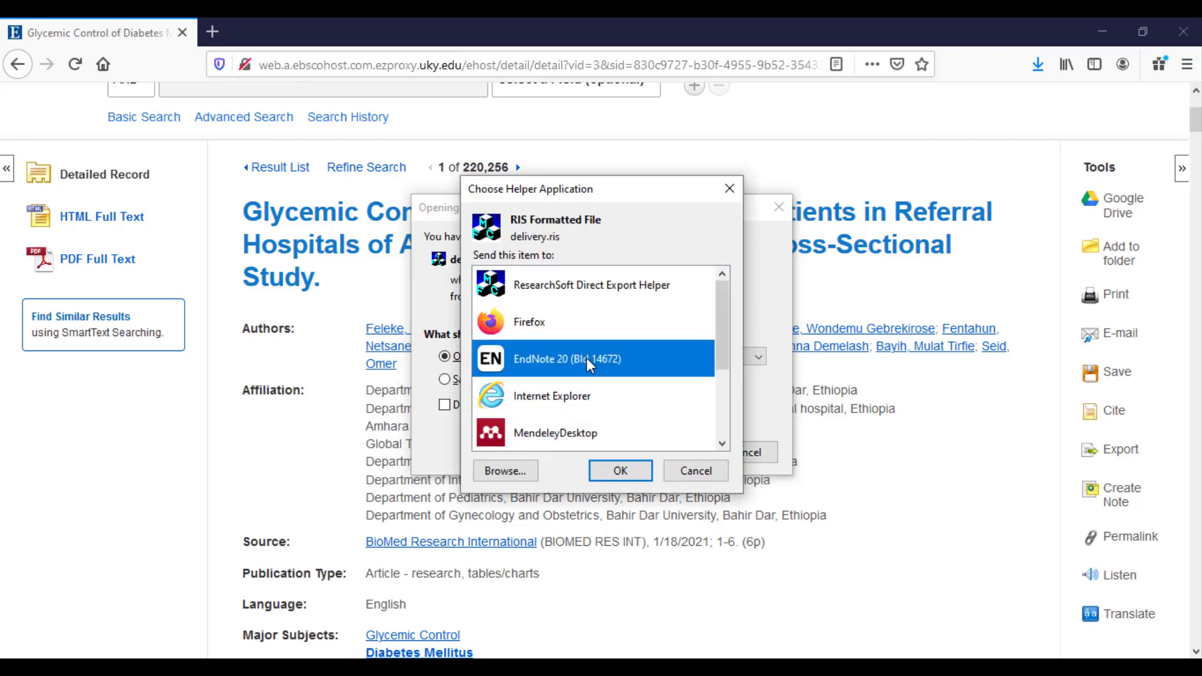
click(619, 473)
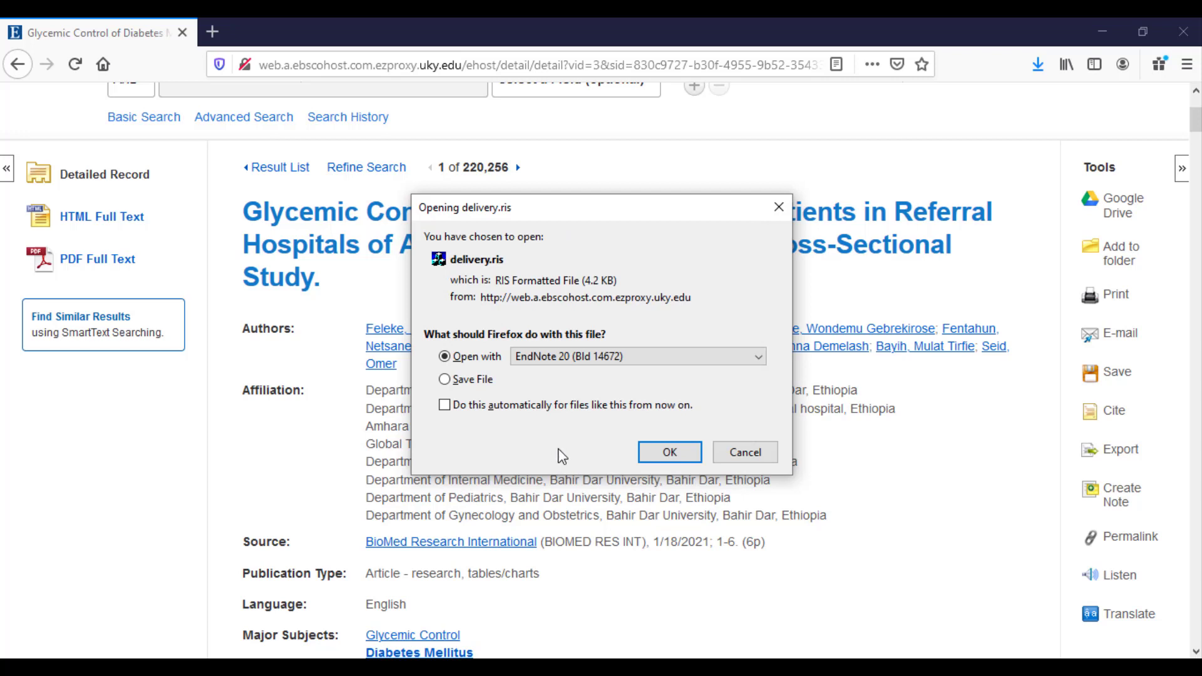
click(670, 452)
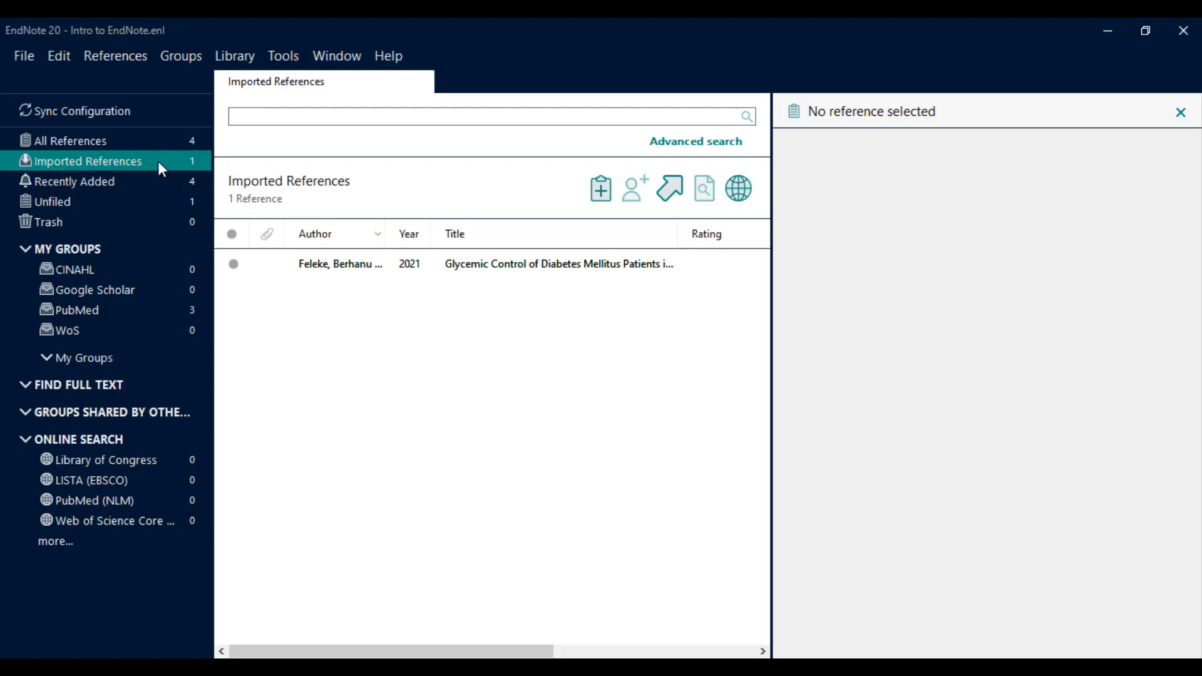
Drag the Feleke 2021 reference into the CINAHL group and view that group.
click(321, 269)
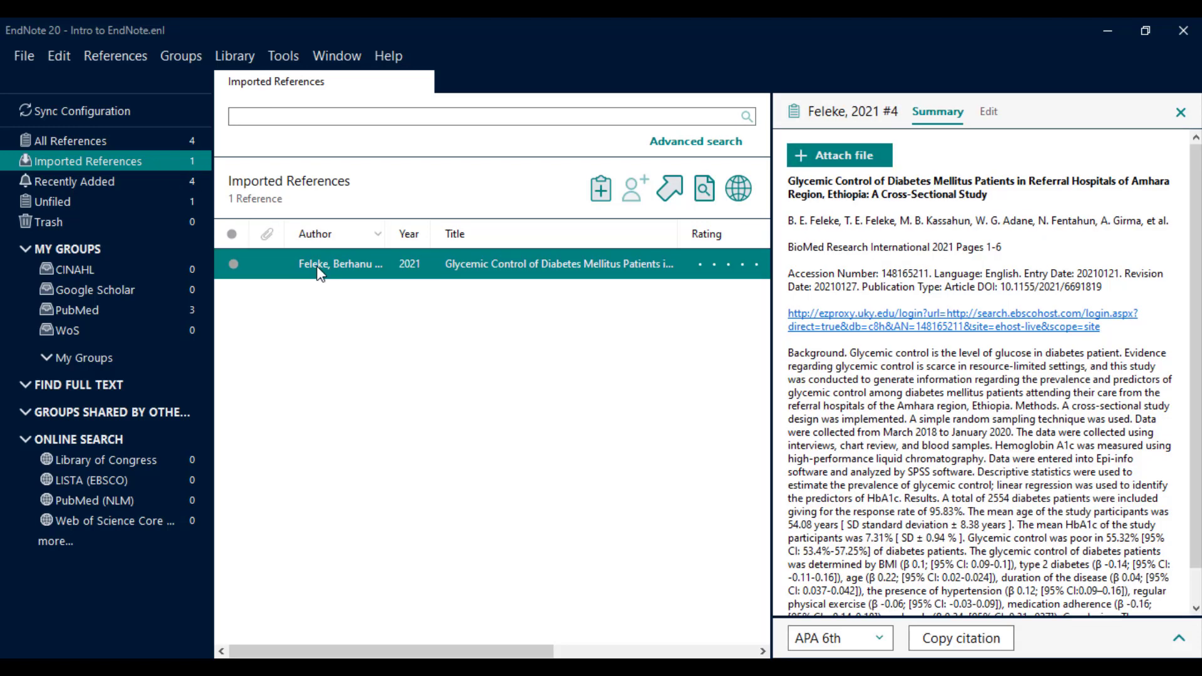
drag(318, 269, 187, 272)
click(188, 272)
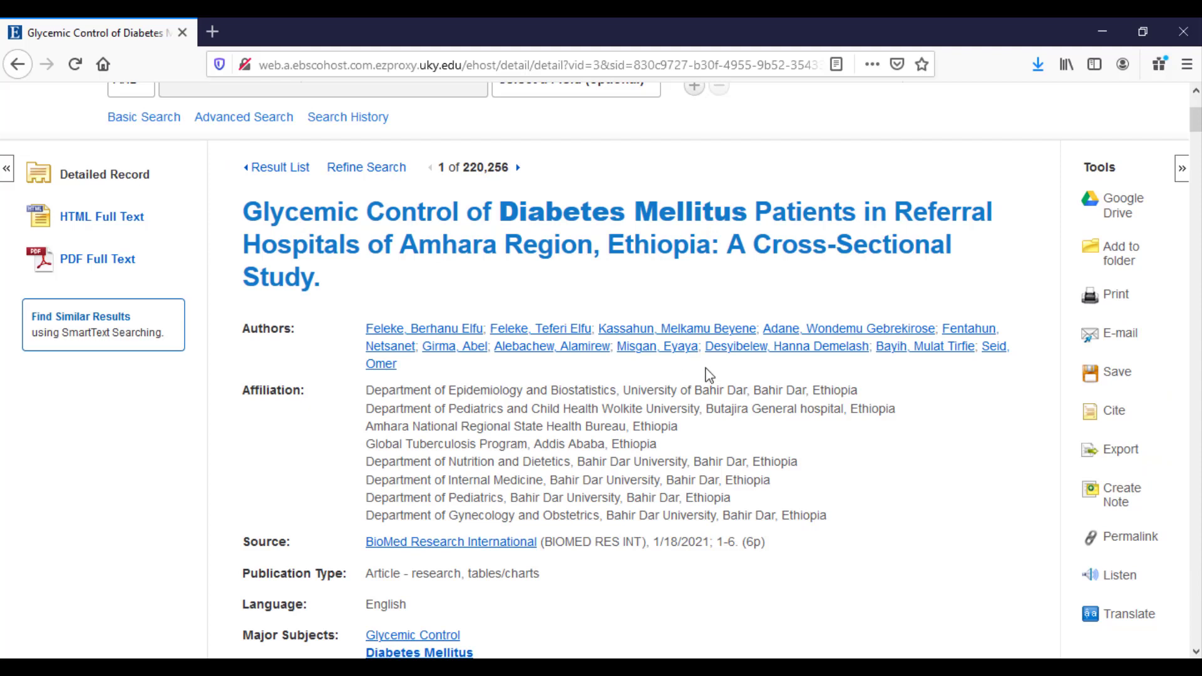
Open the article's PDF Full Text and save the PDF file.
click(109, 267)
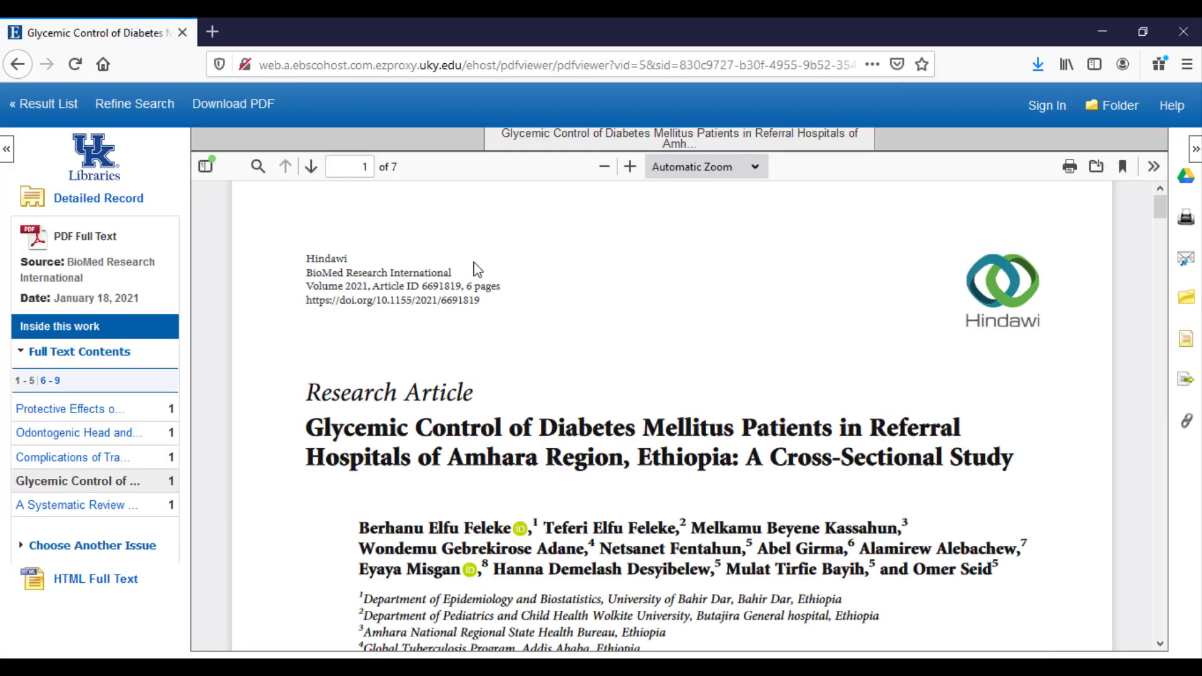
click(1103, 172)
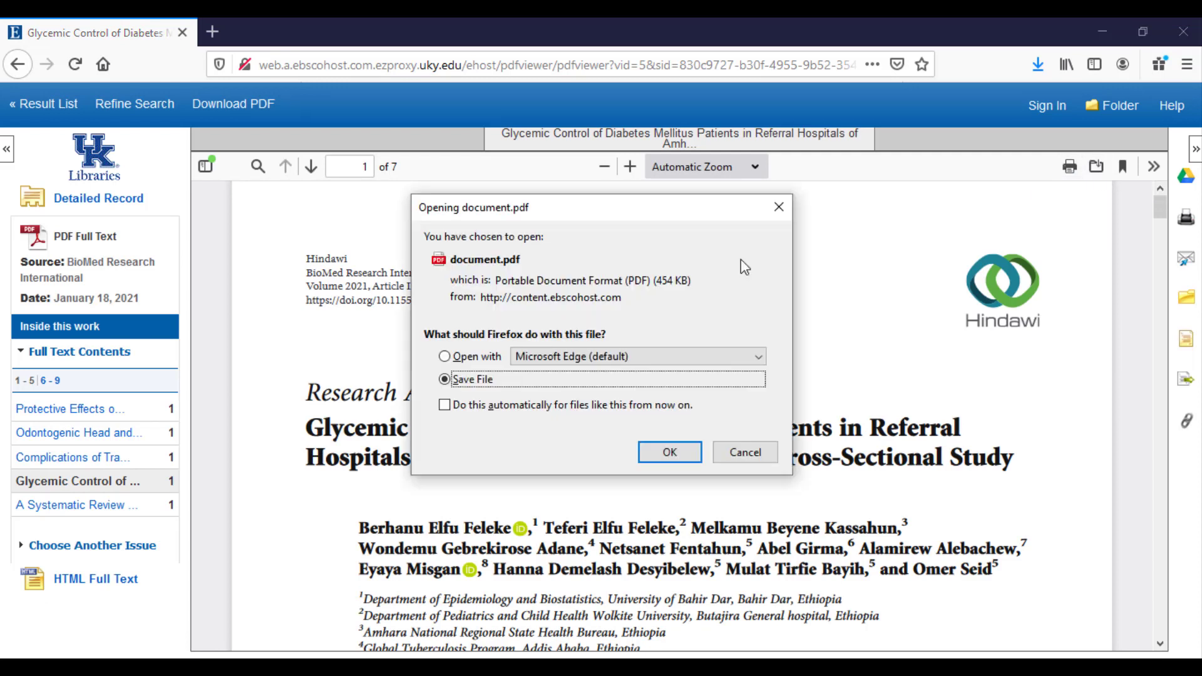
click(667, 454)
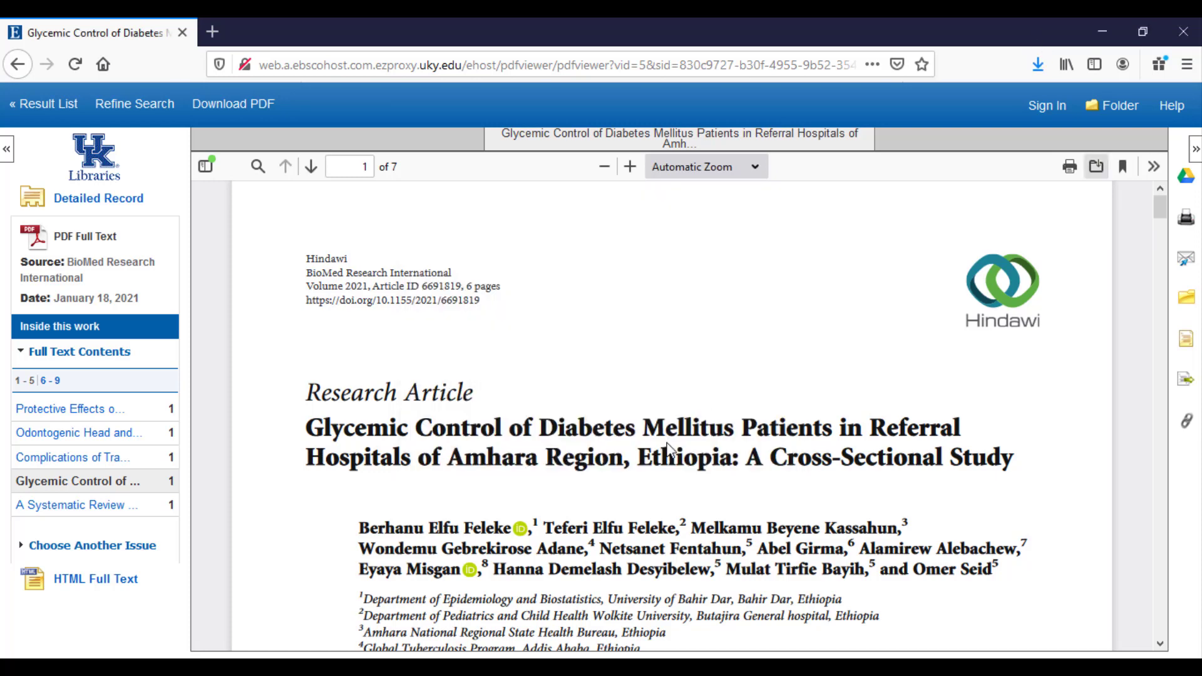
Check document(1).pdf in the Downloads folder, then go back to the detailed record.
click(1040, 66)
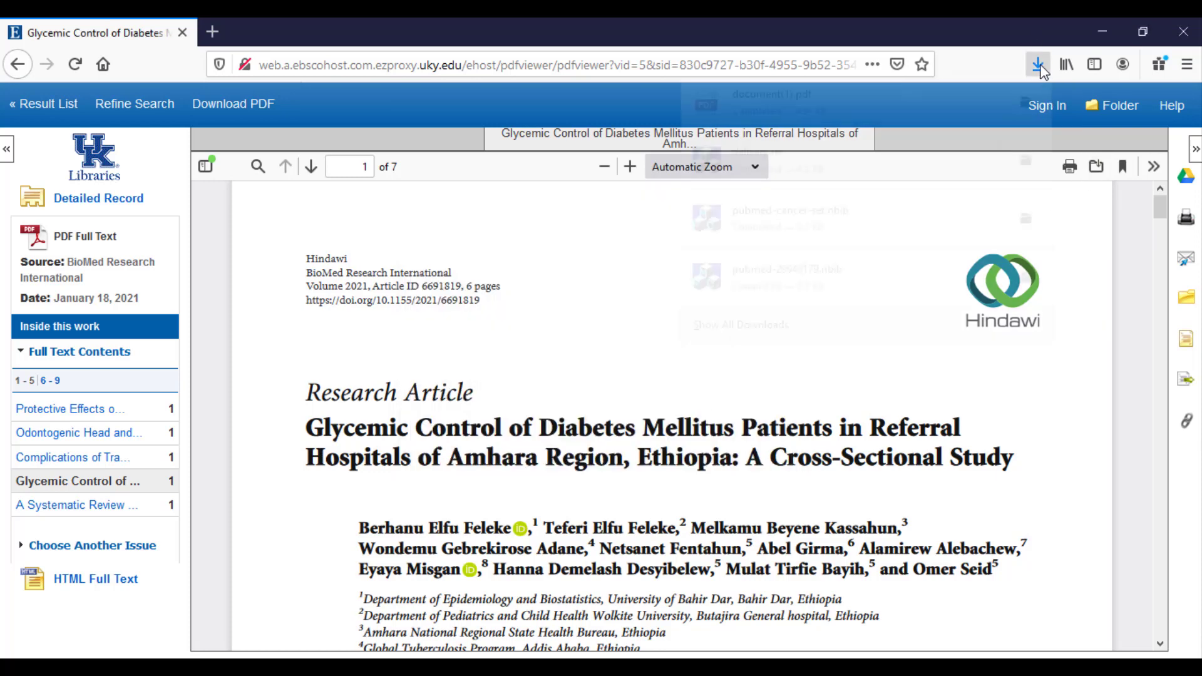
click(1025, 109)
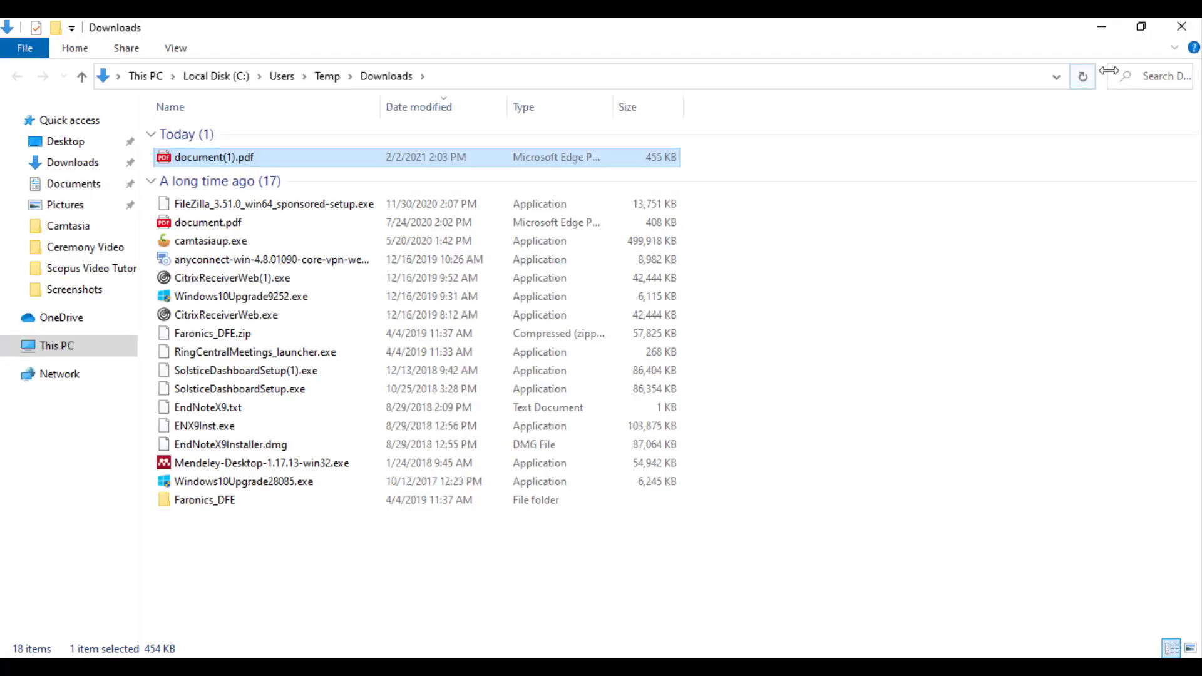
click(1197, 28)
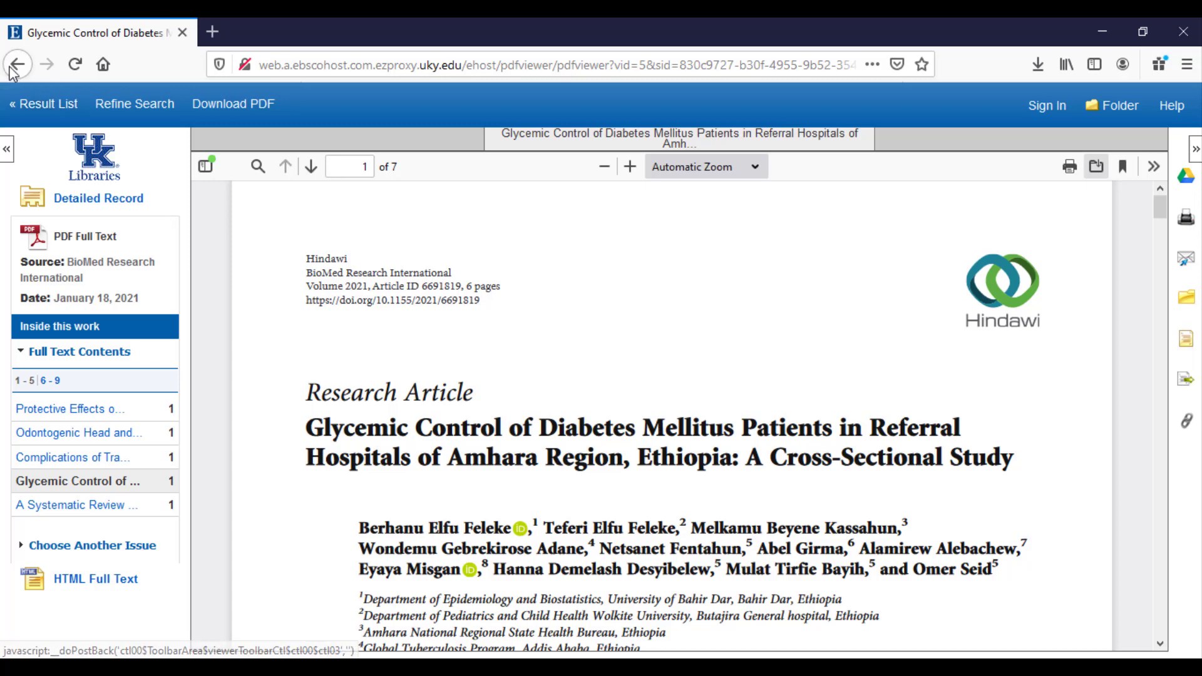
click(98, 199)
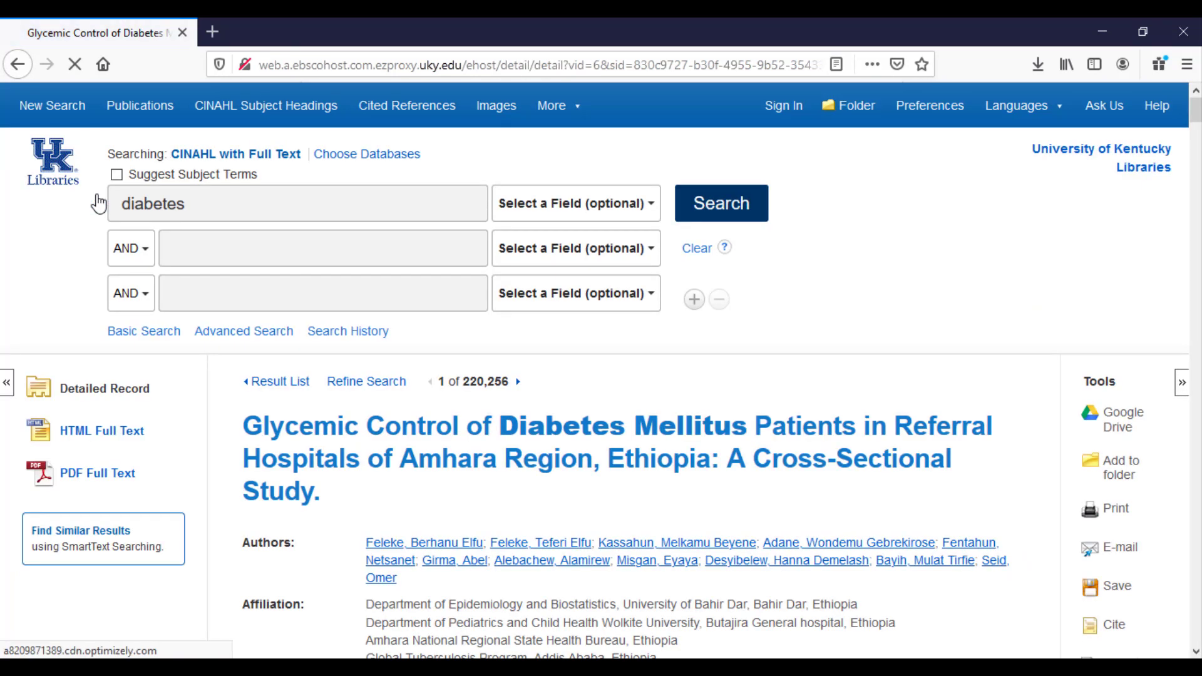
Back on the diabetes results, add the honey review and arthroplasty meta-analysis to the folder.
click(293, 383)
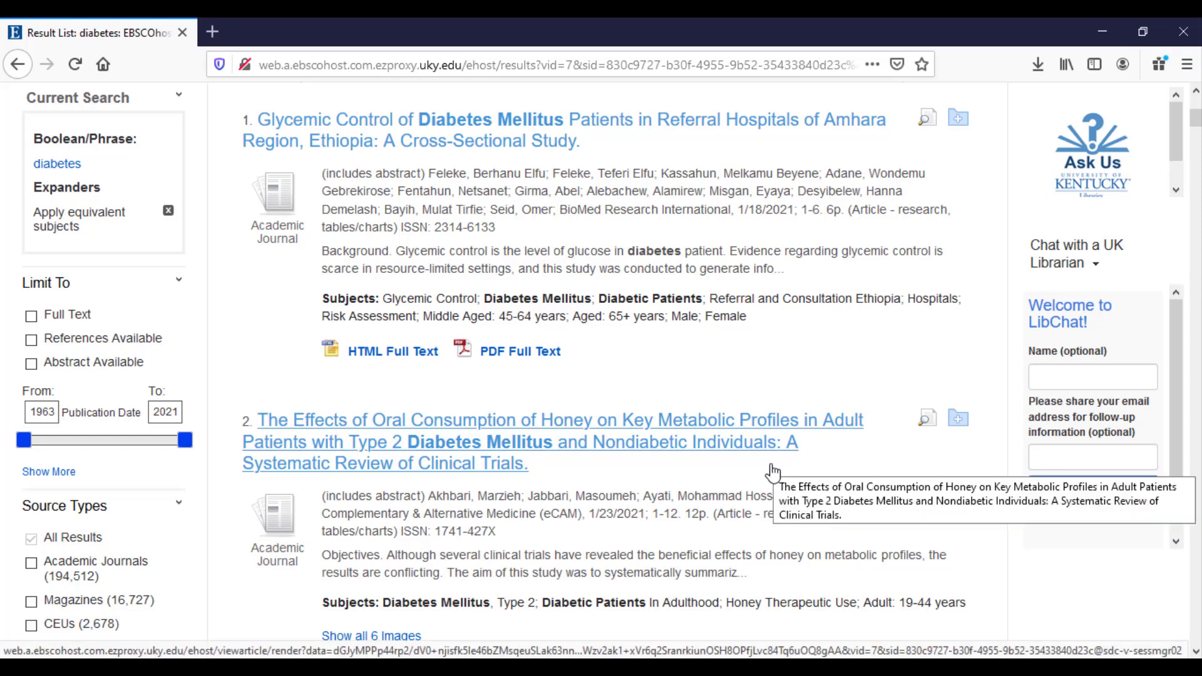
click(958, 419)
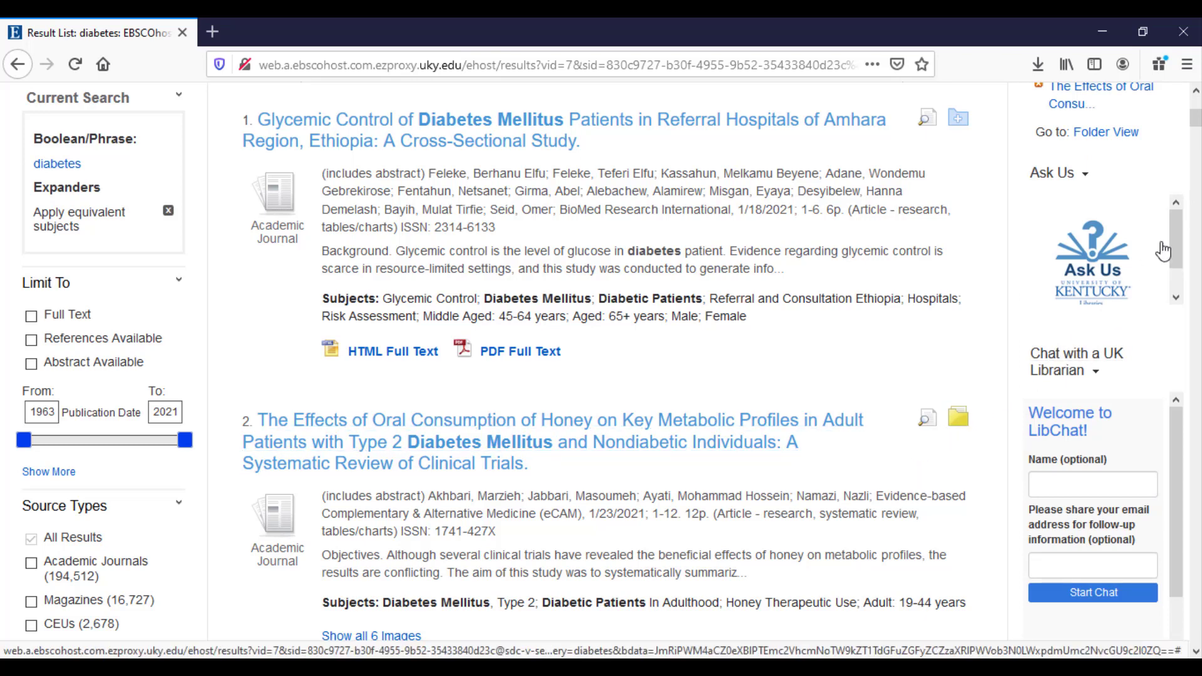
drag(1197, 123, 1196, 149)
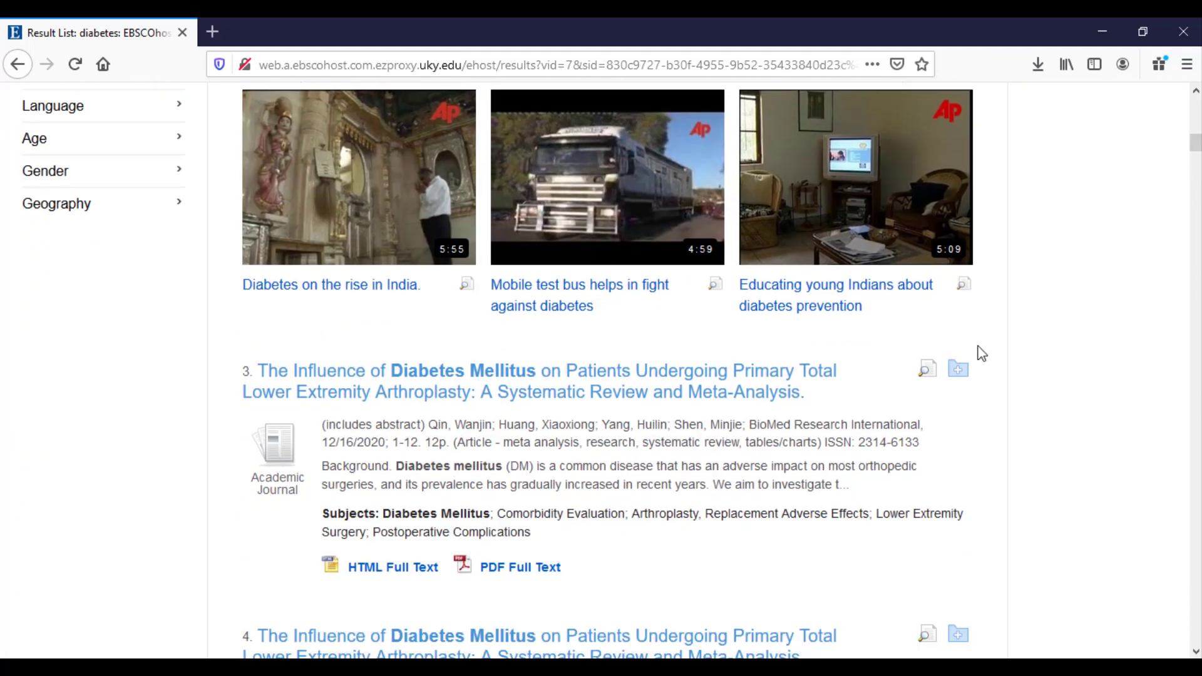
click(958, 370)
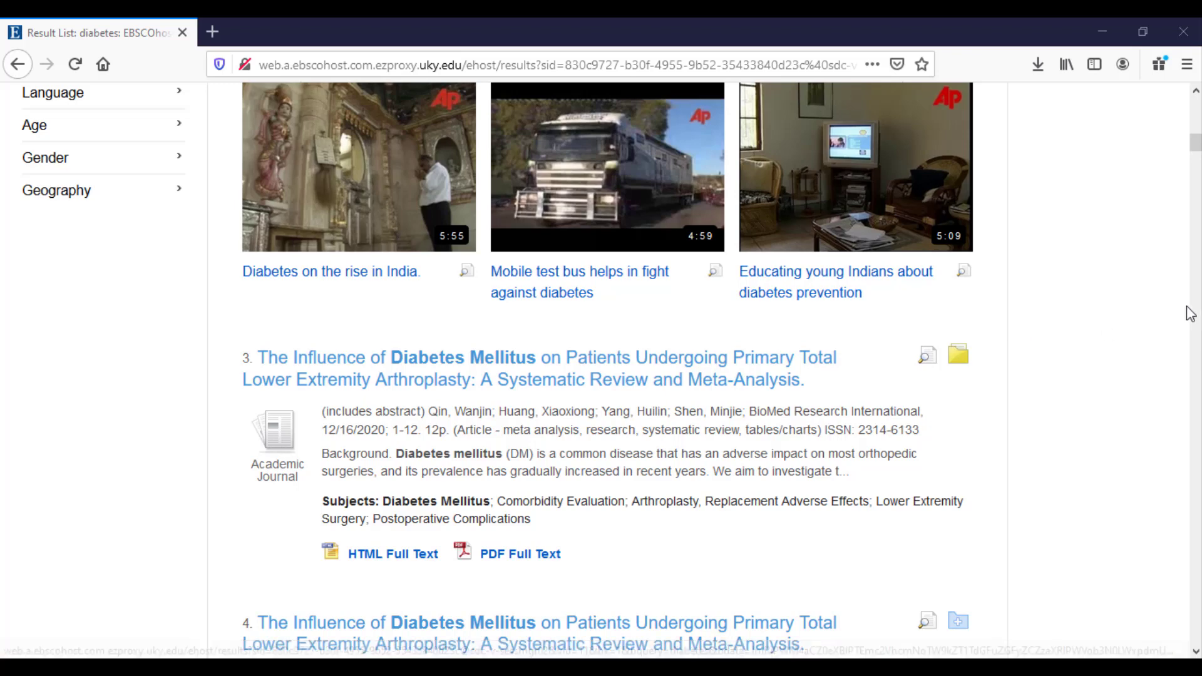
drag(1192, 153, 1196, 114)
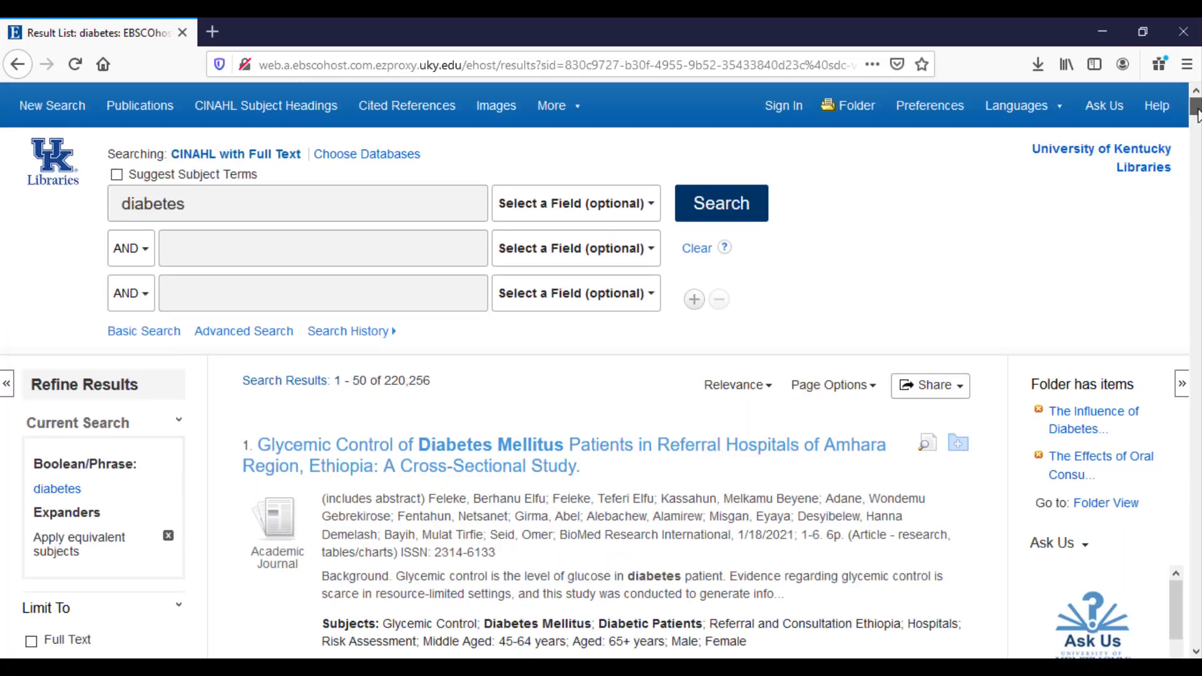
Open the folder, select both articles, and bring up the export options.
click(857, 117)
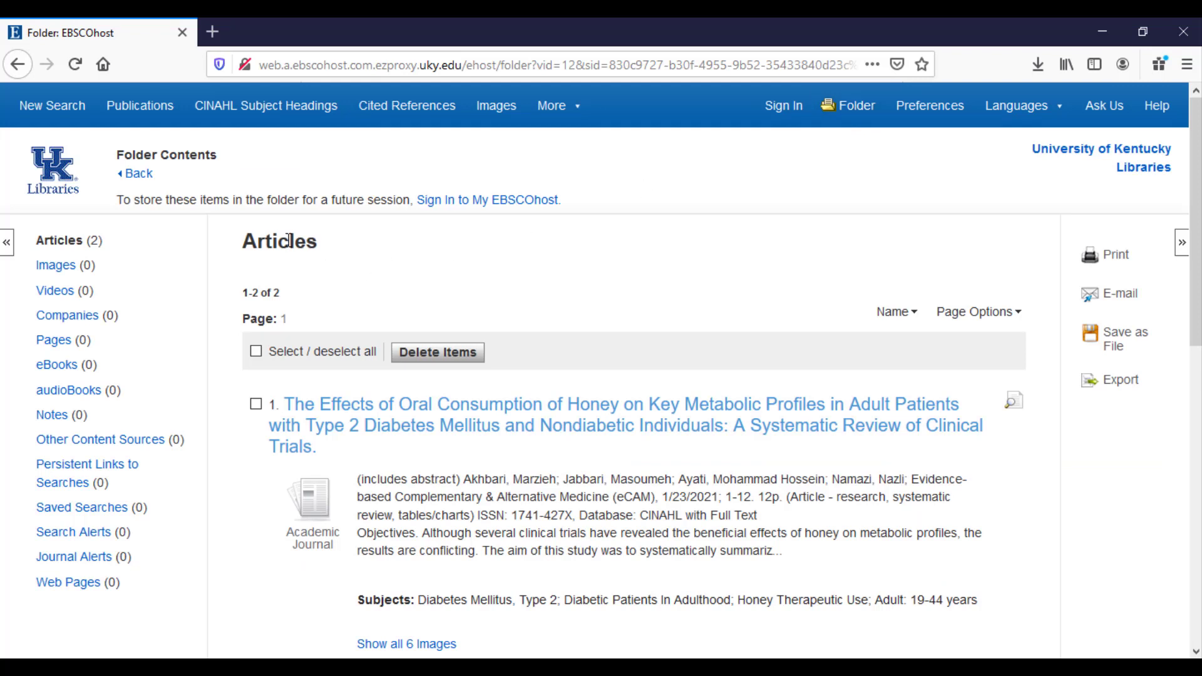
click(257, 354)
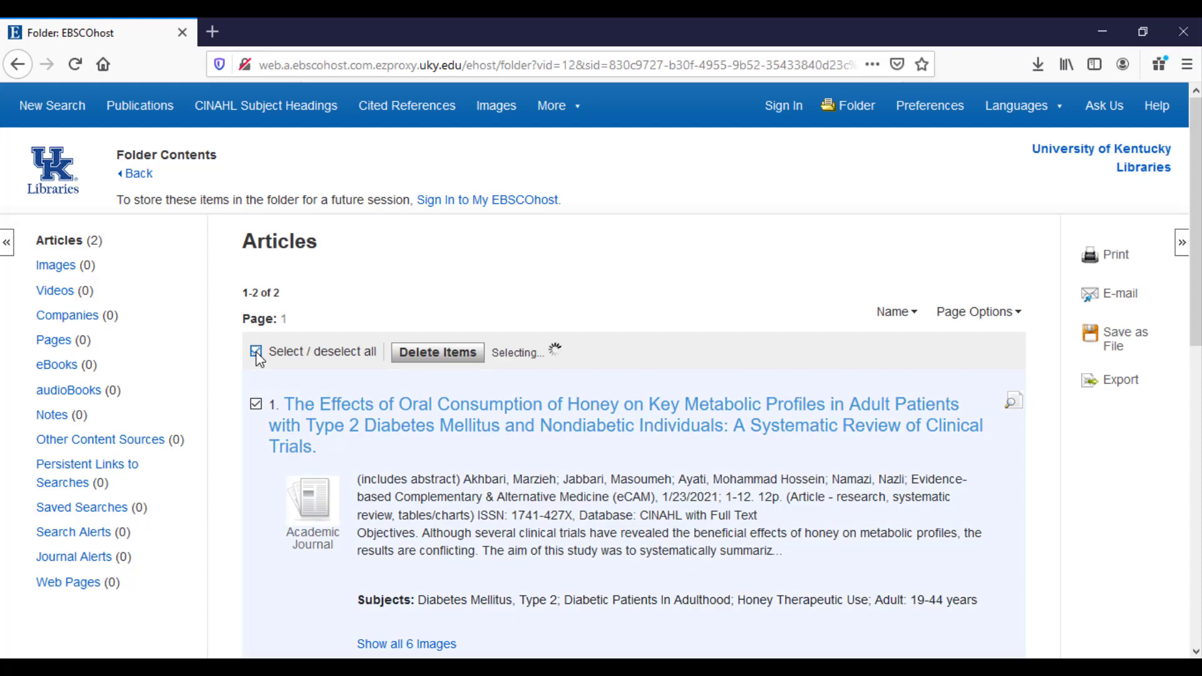
click(1109, 384)
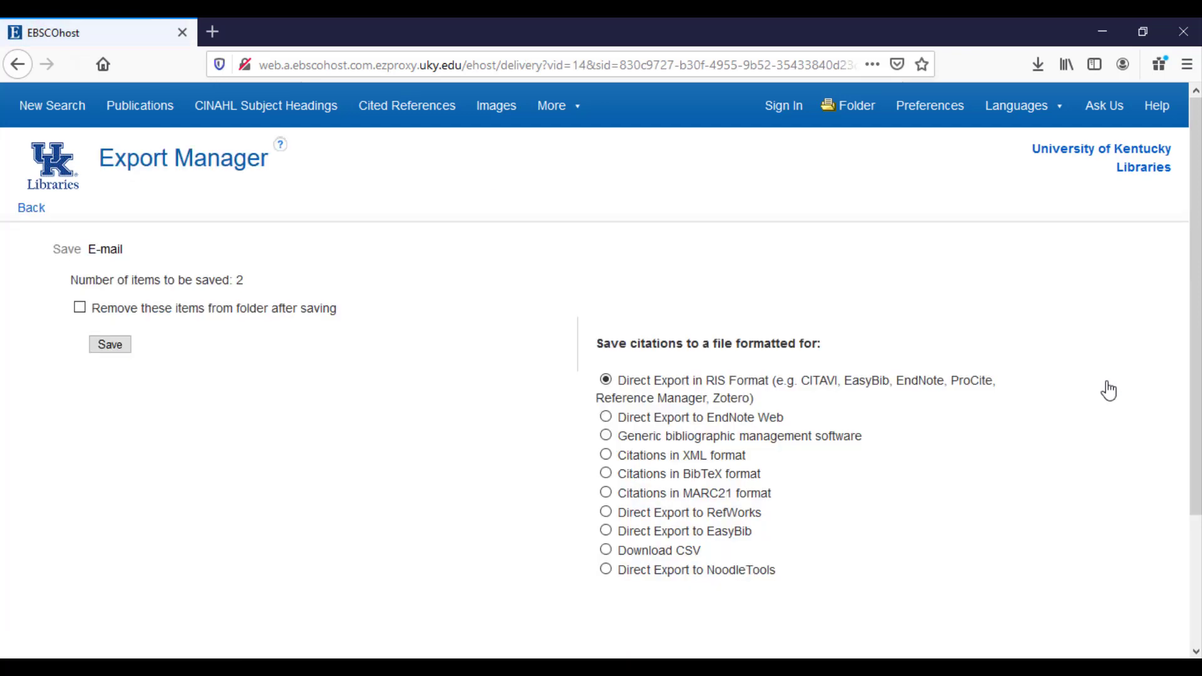
Export both folder articles as RIS into EndNote 20, removing them from the folder after saving.
click(201, 311)
click(654, 388)
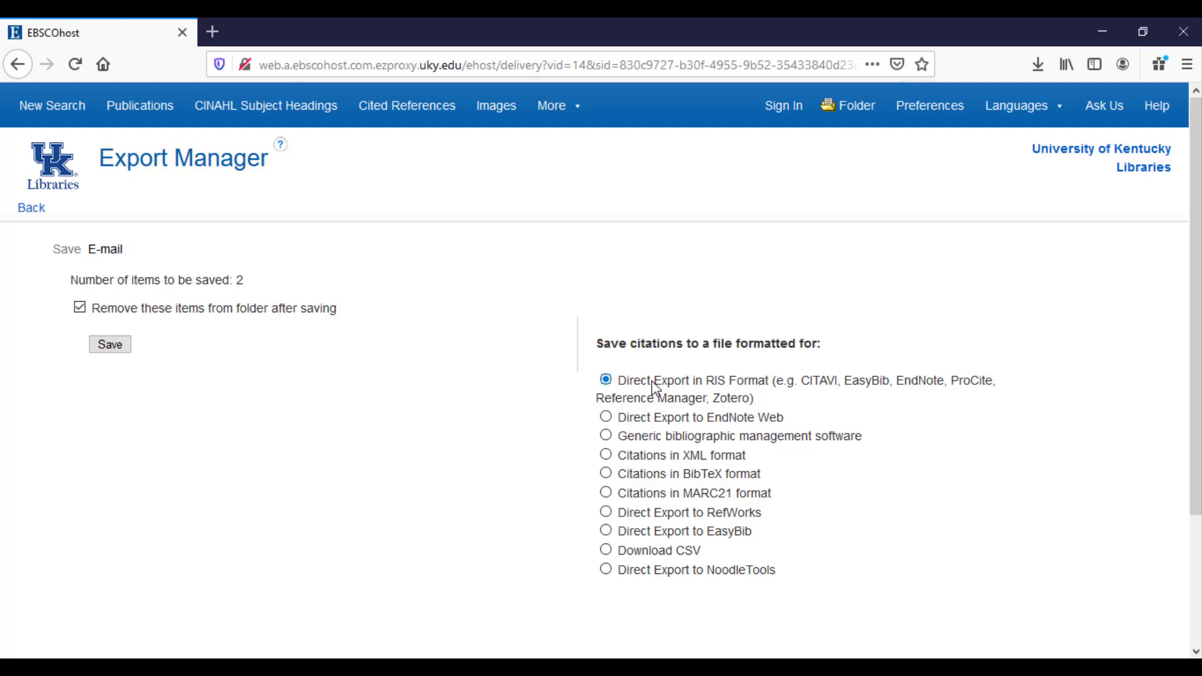
click(109, 348)
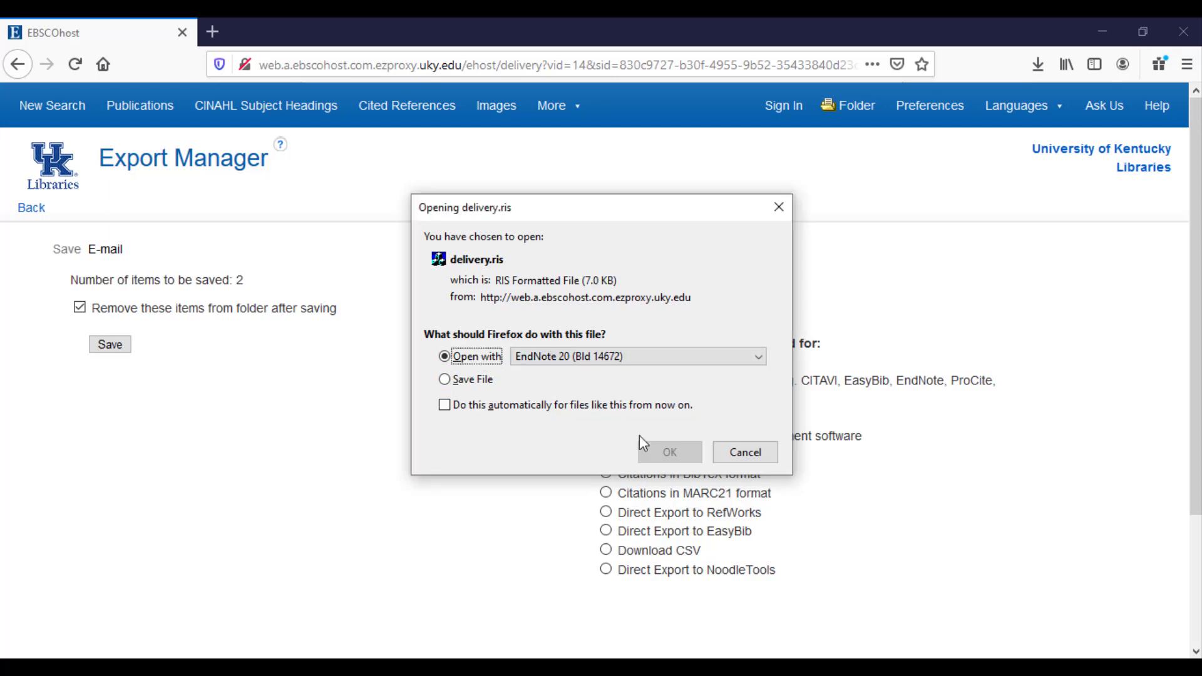
click(670, 452)
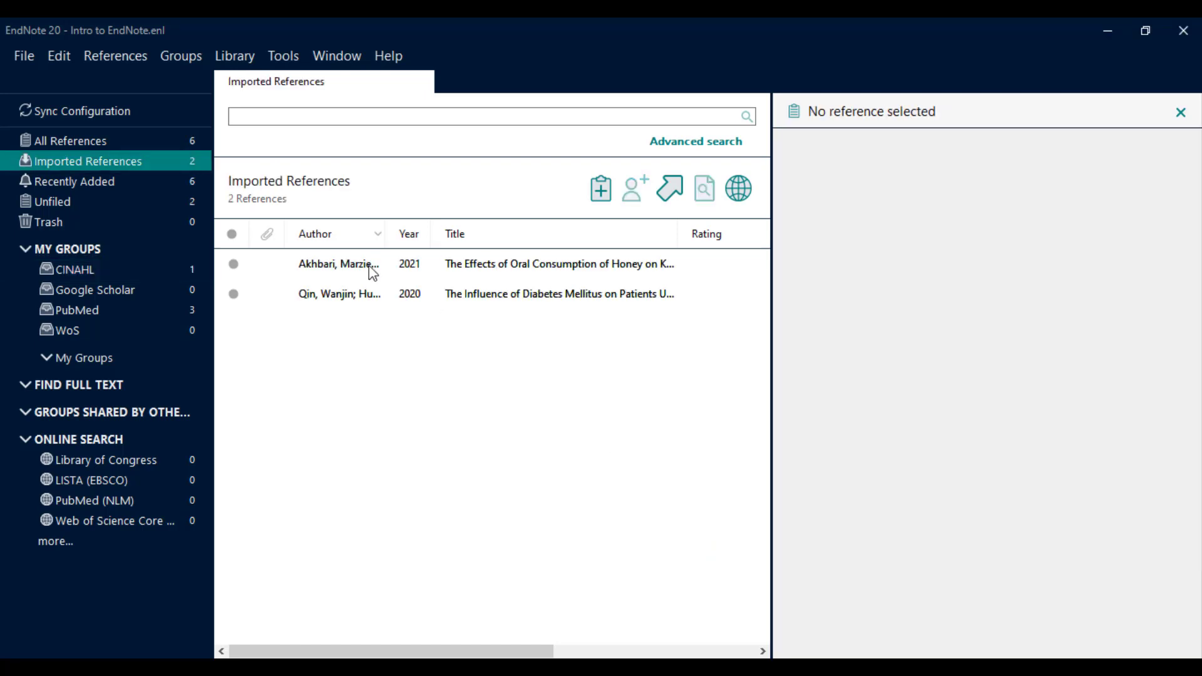
File the Akhbari and Qin references into the CINAHL group, then return to Firefox.
click(369, 265)
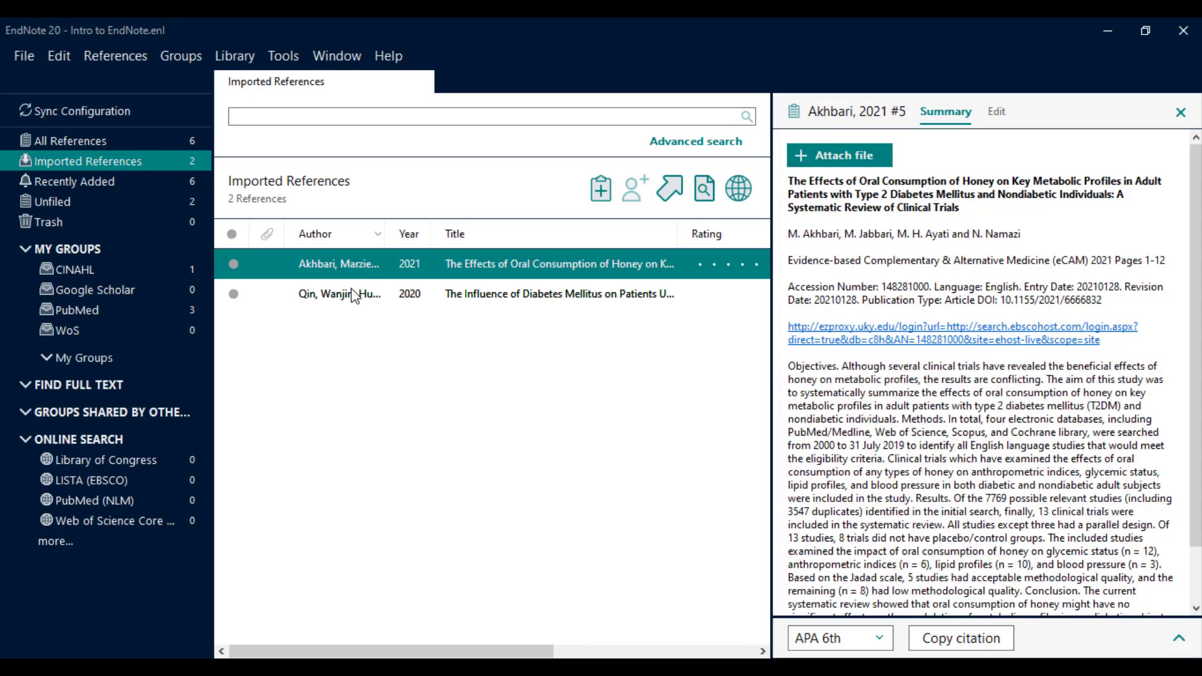
shift+click(352, 289)
drag(351, 290, 178, 270)
click(179, 269)
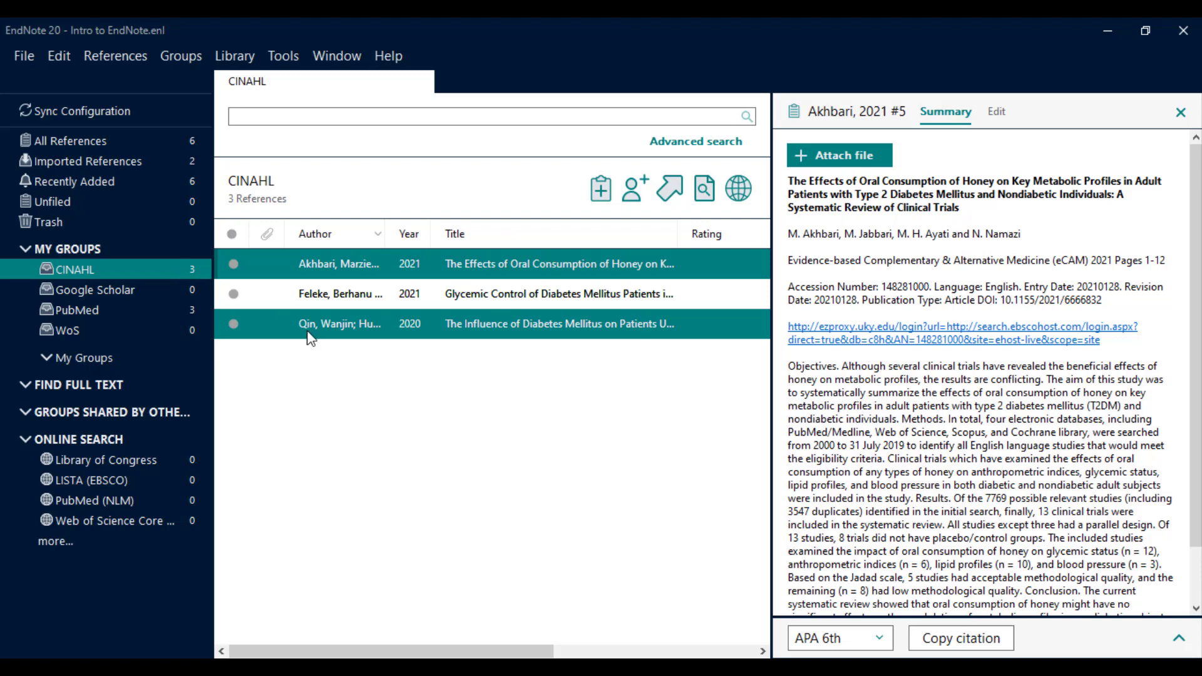
mouse_move(300, 668)
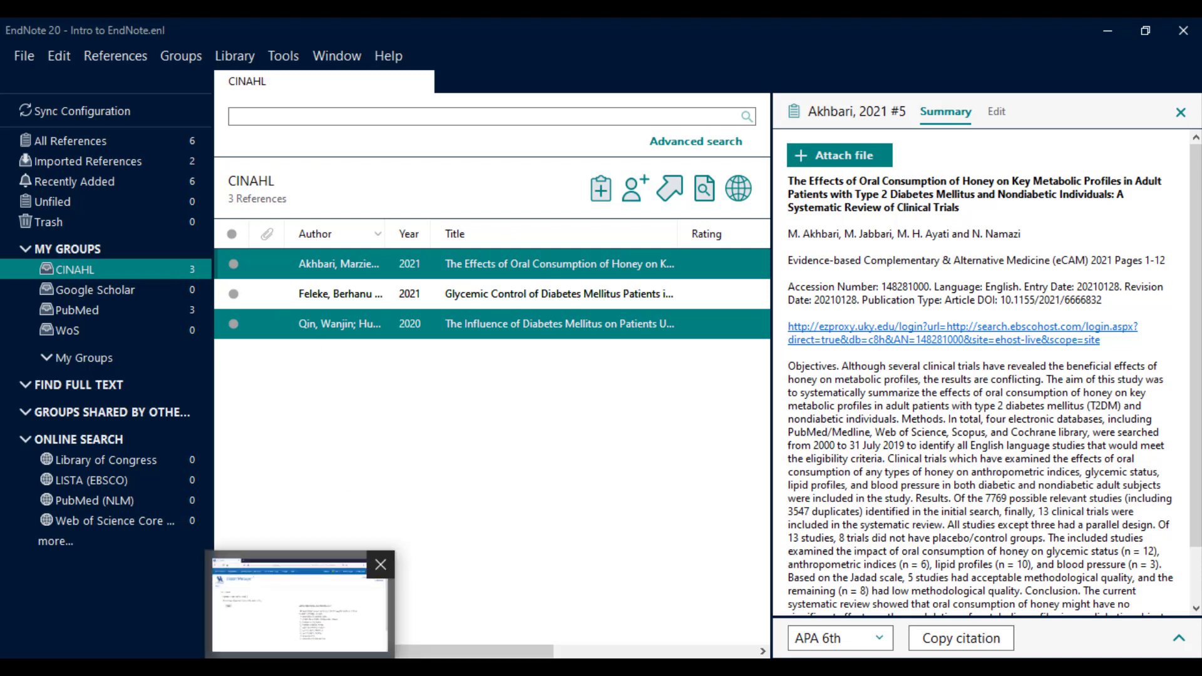
click(300, 605)
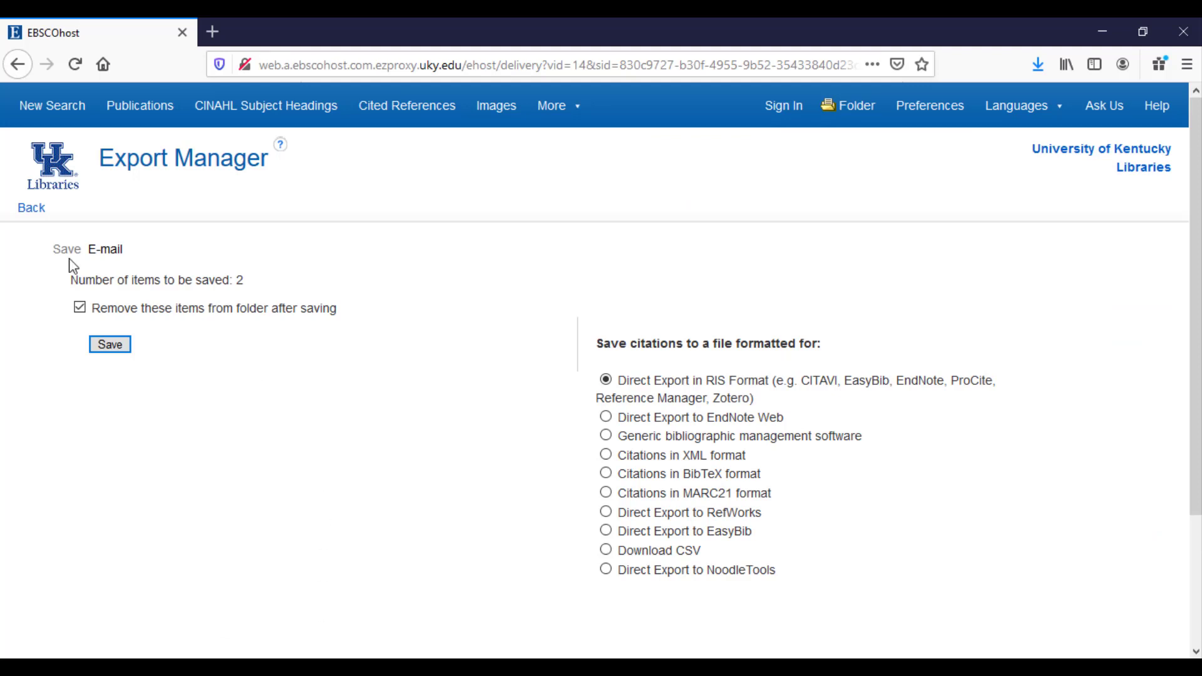
Confirm the EBSCOhost folder is empty and open the UK Libraries homepage in a new tab.
click(32, 213)
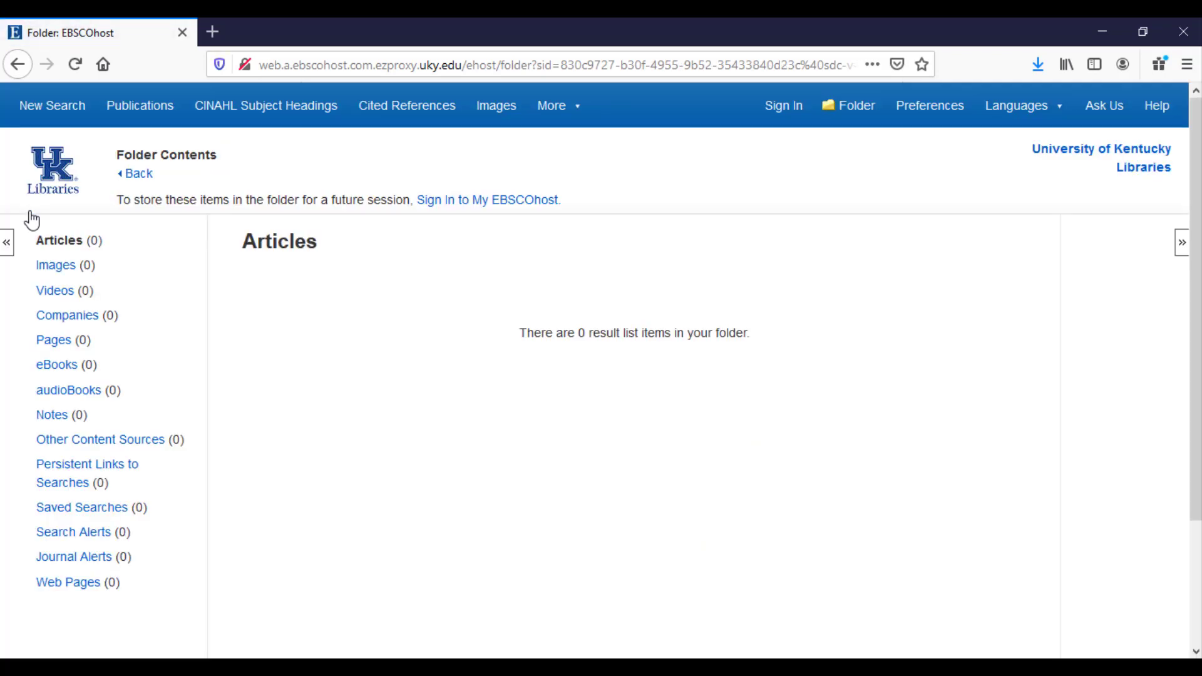
click(45, 178)
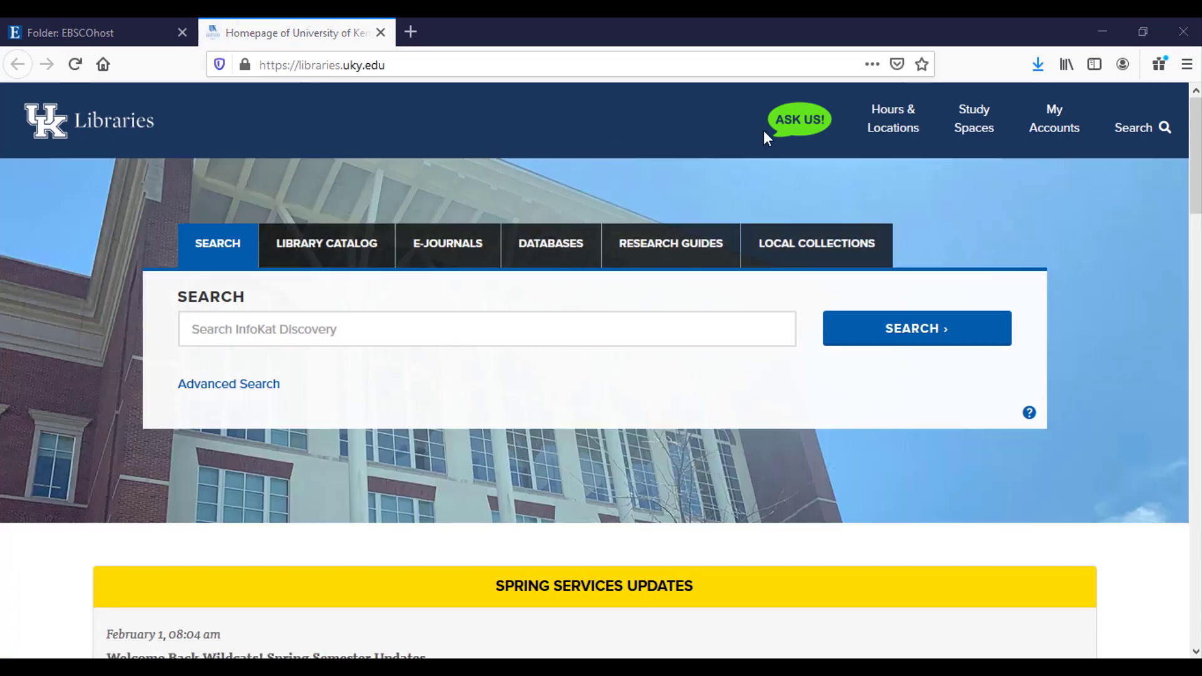
Open Web of Science Core Collection from the Medical Center Library's Selected Databases and click into the search box.
click(895, 119)
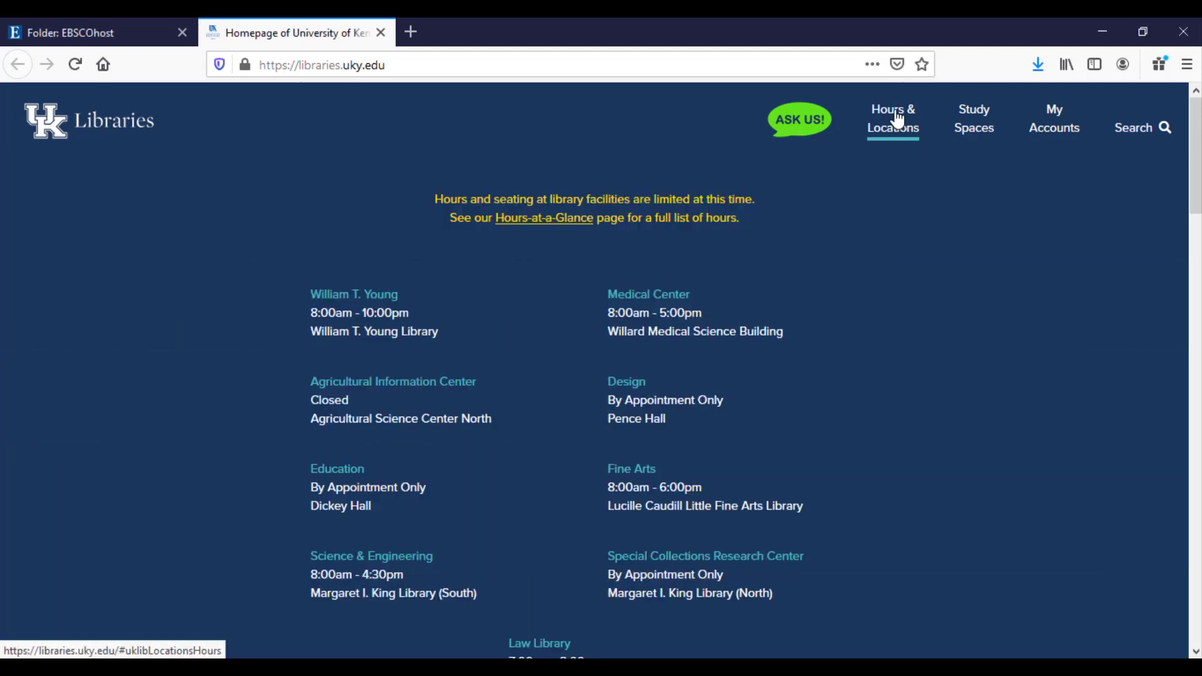
click(633, 295)
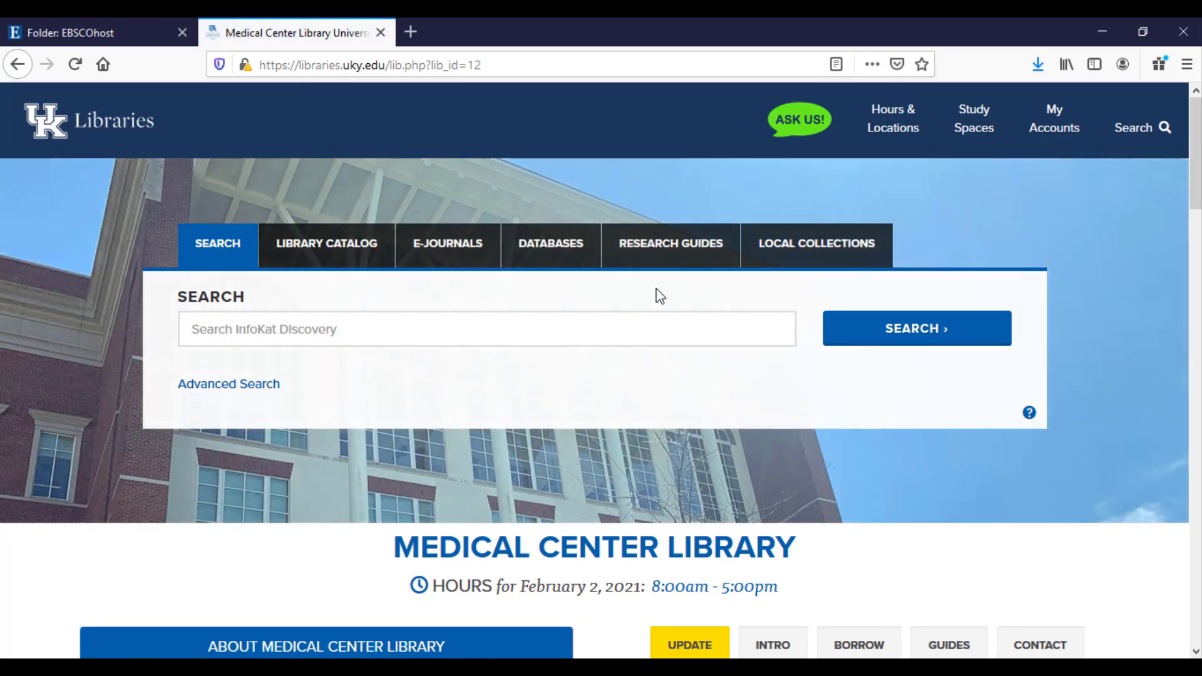
scroll(1197, 213, down, 3)
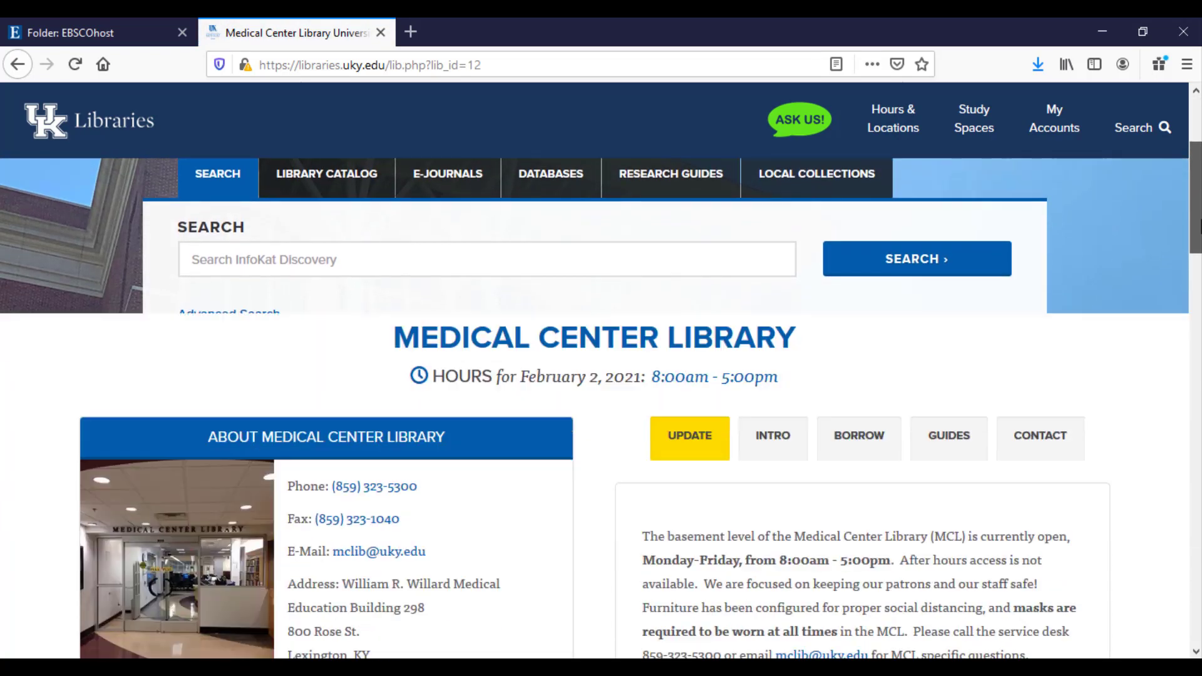
drag(1199, 226, 1198, 430)
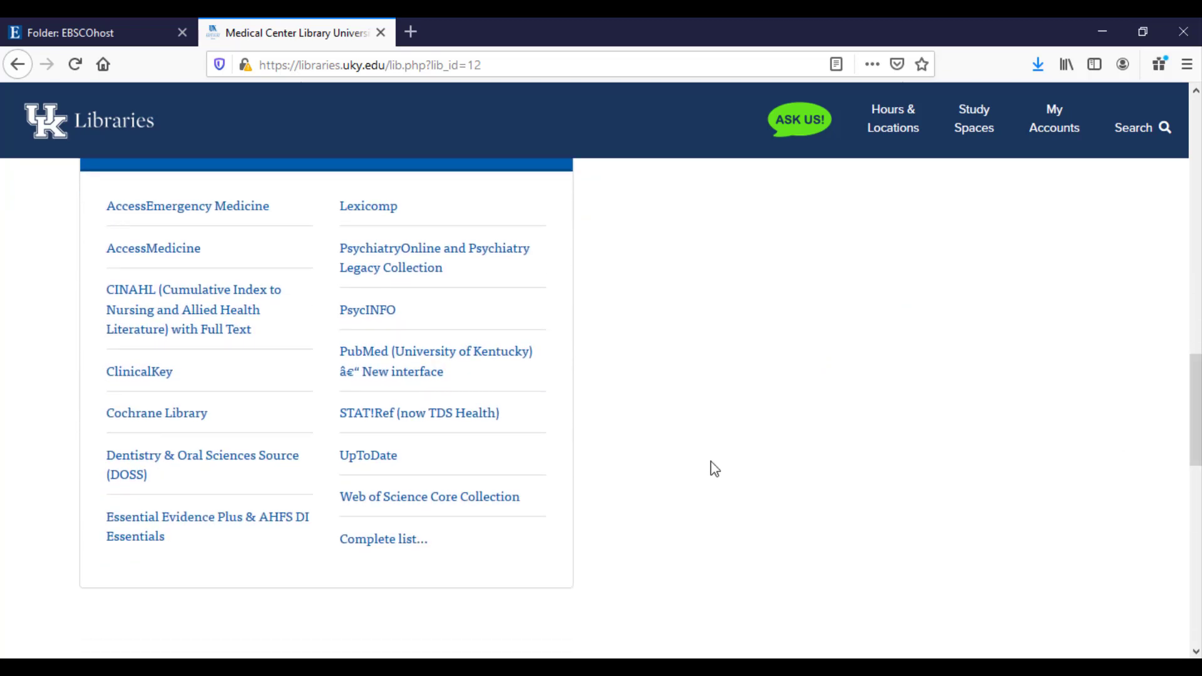
mouse_move(482, 505)
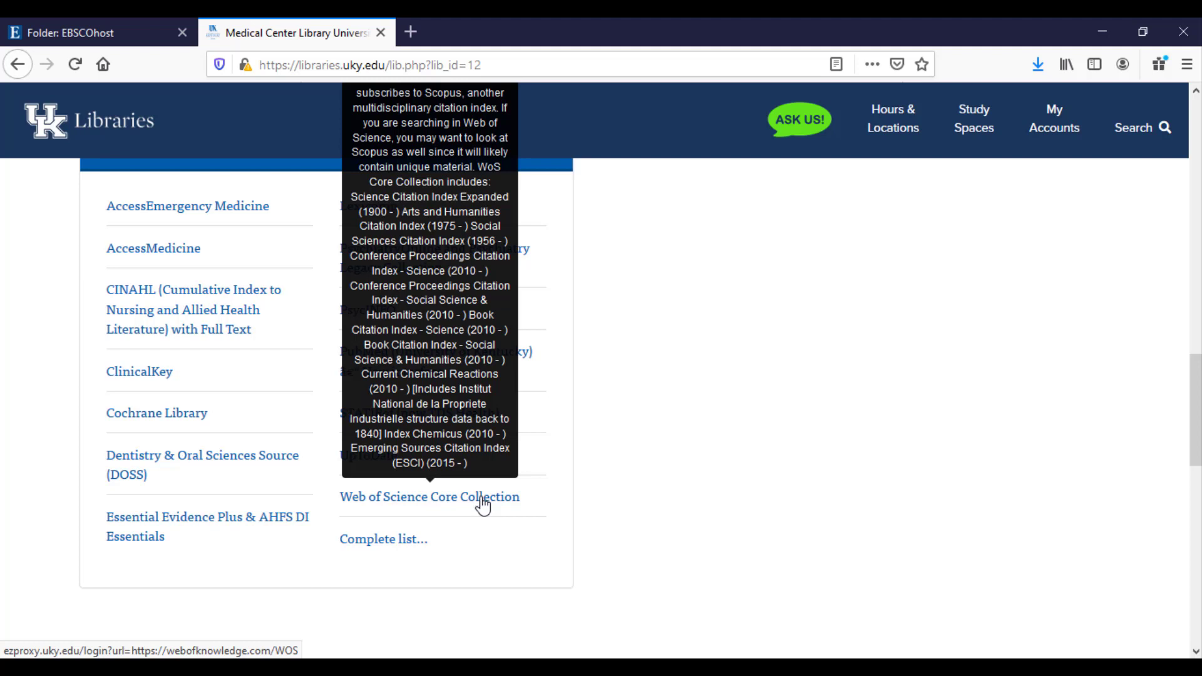
click(482, 504)
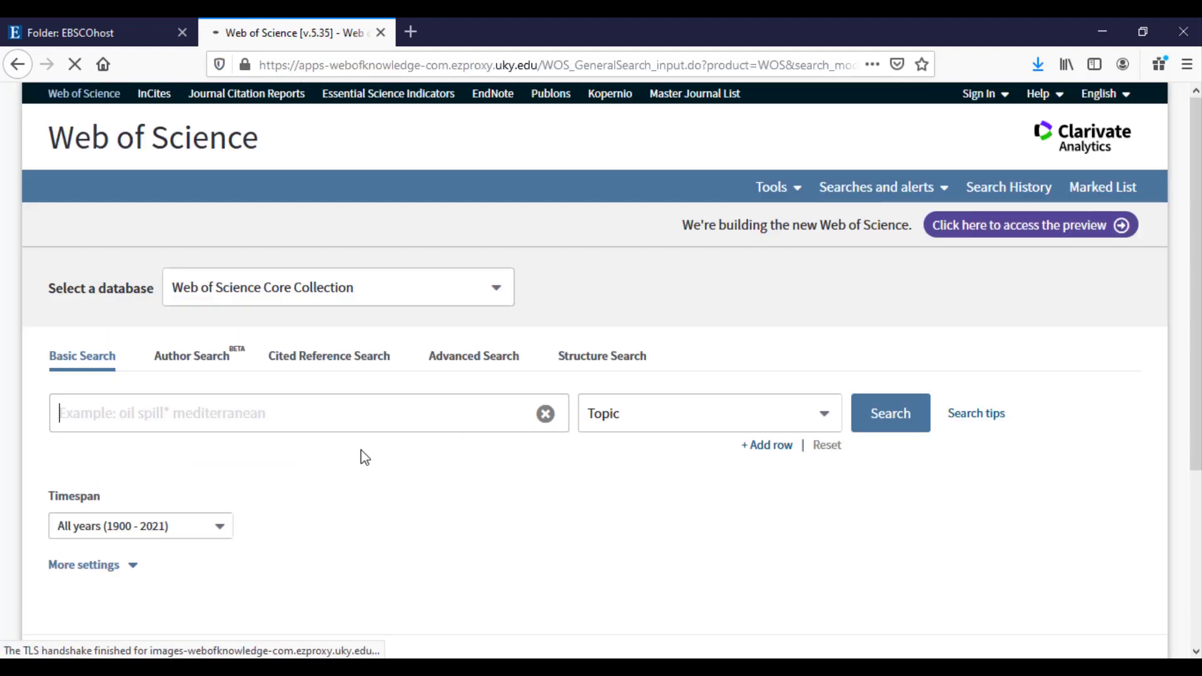
click(315, 420)
click(315, 419)
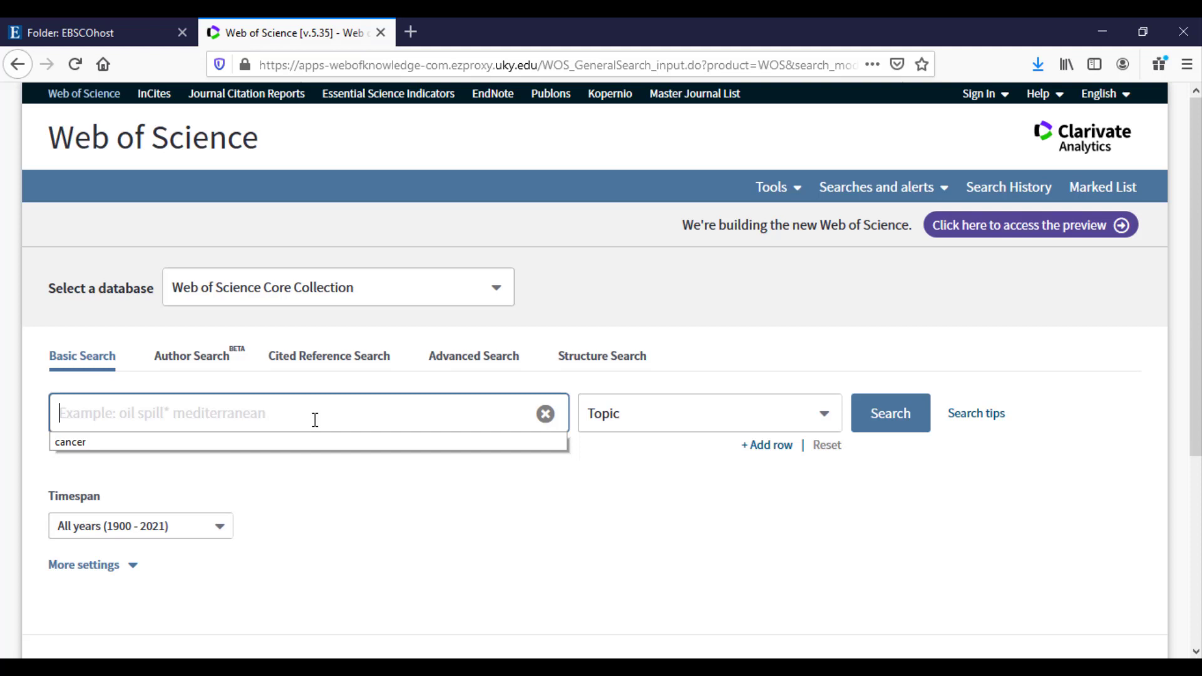
Search Web of Science topics for 'heart attack' and open the Armenia emergency medical systems article.
text(he)
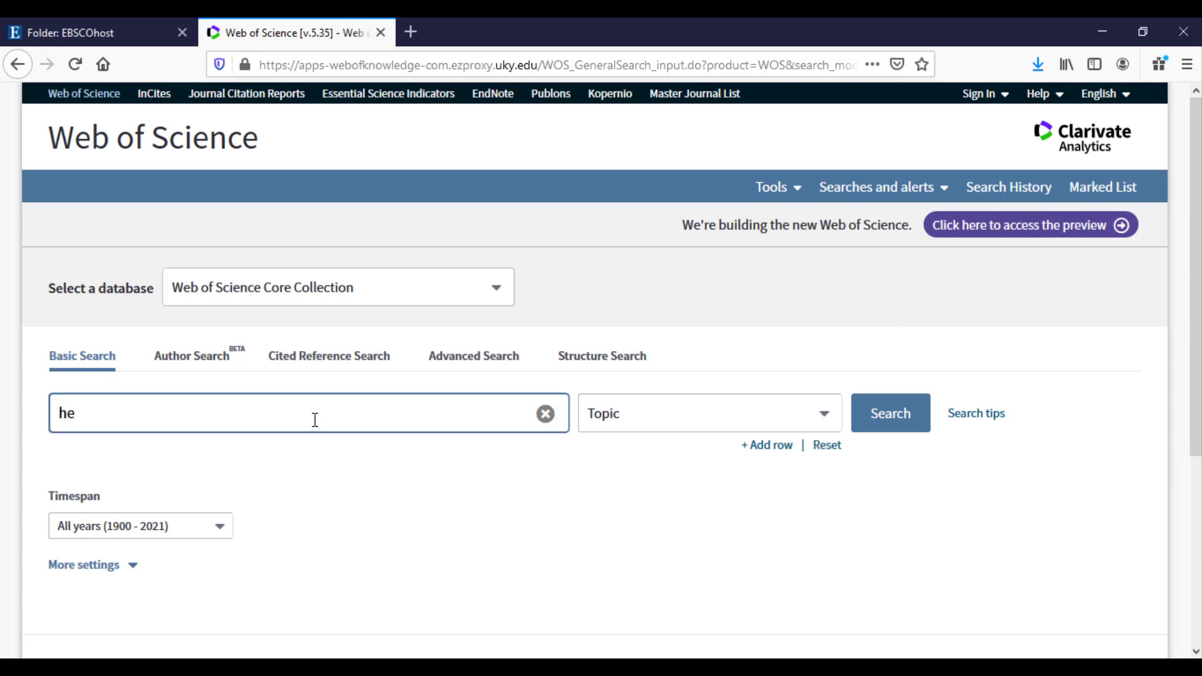
text(art attack)
key(Return)
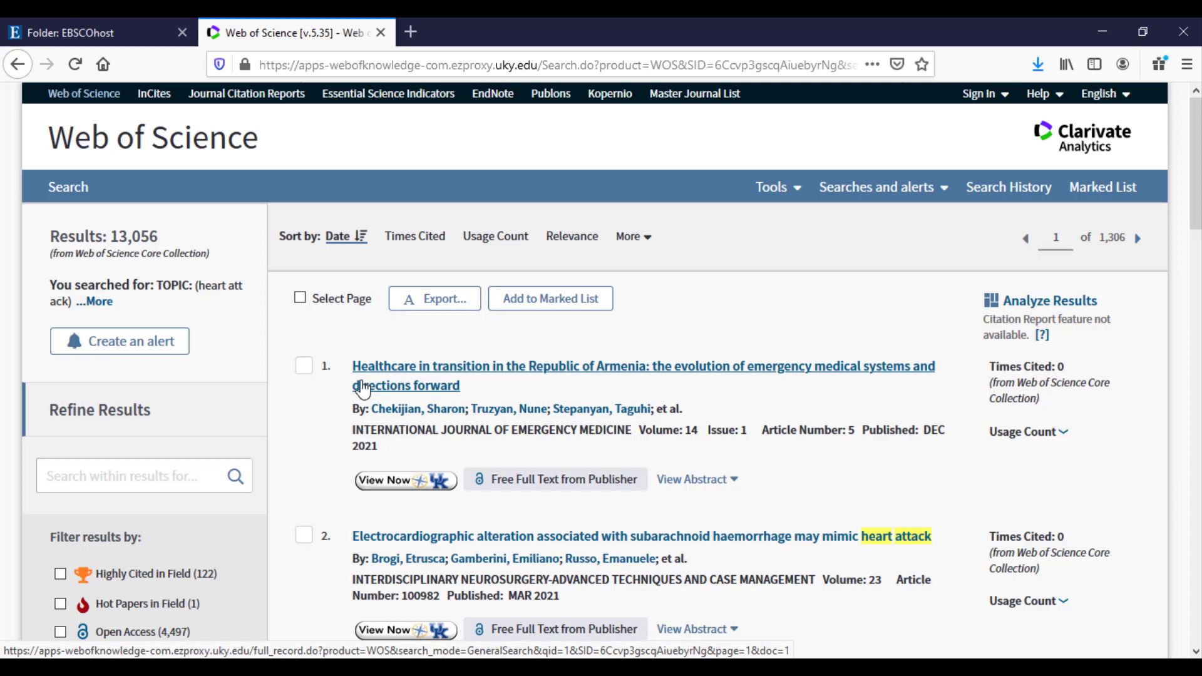
click(365, 389)
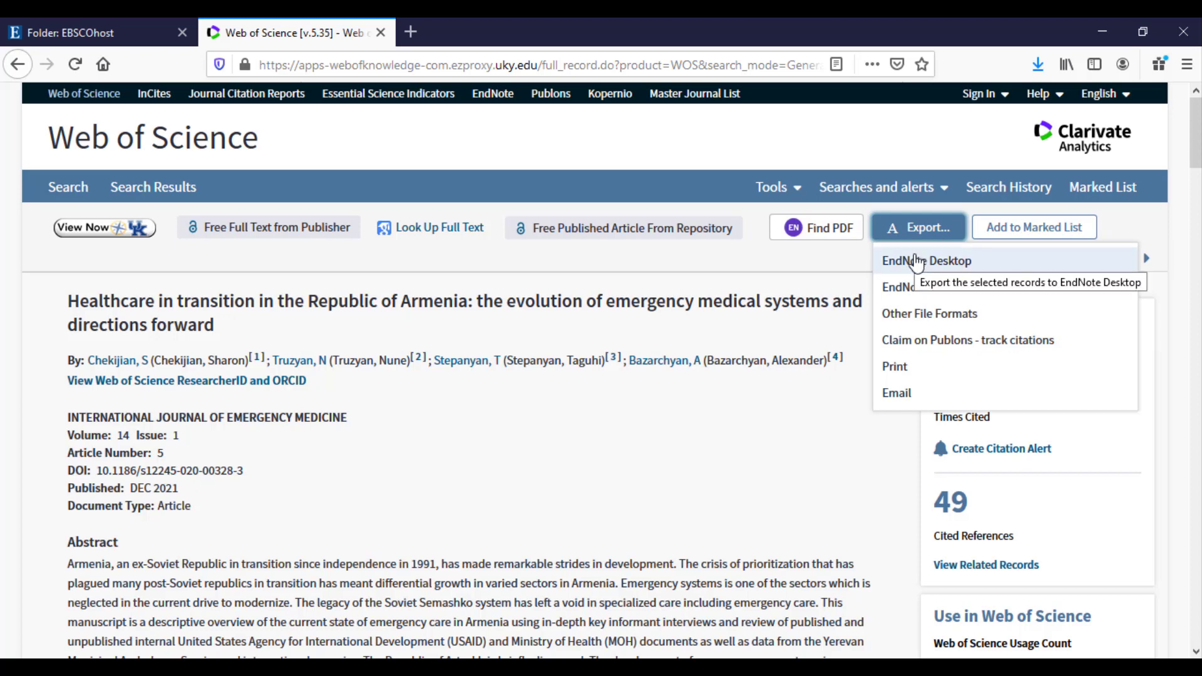
Export the Armenia article's full record to EndNote Desktop and open savedrecs.ciw in EndNote 20.
click(916, 260)
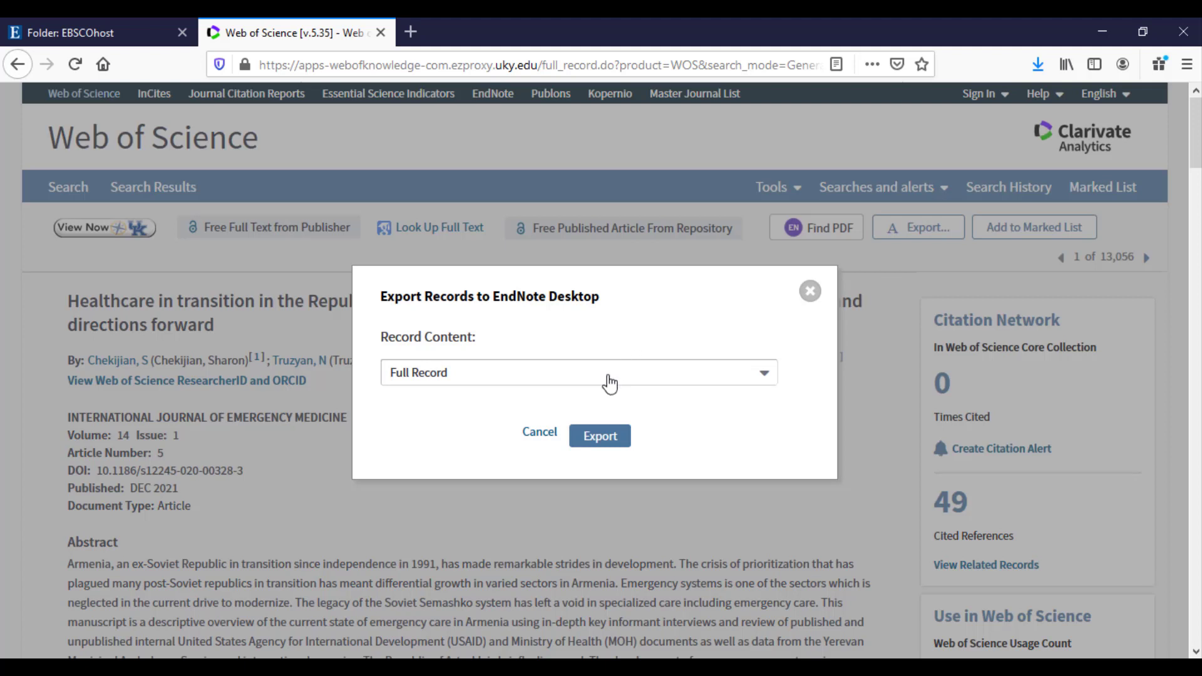
click(595, 441)
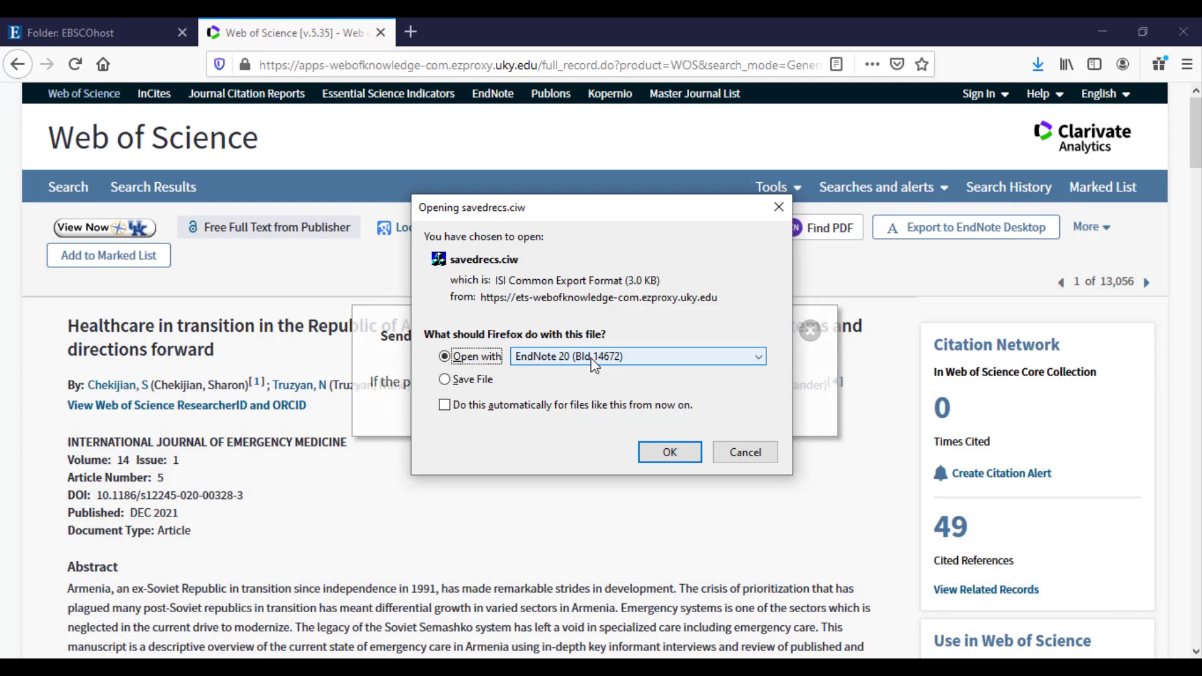
click(671, 454)
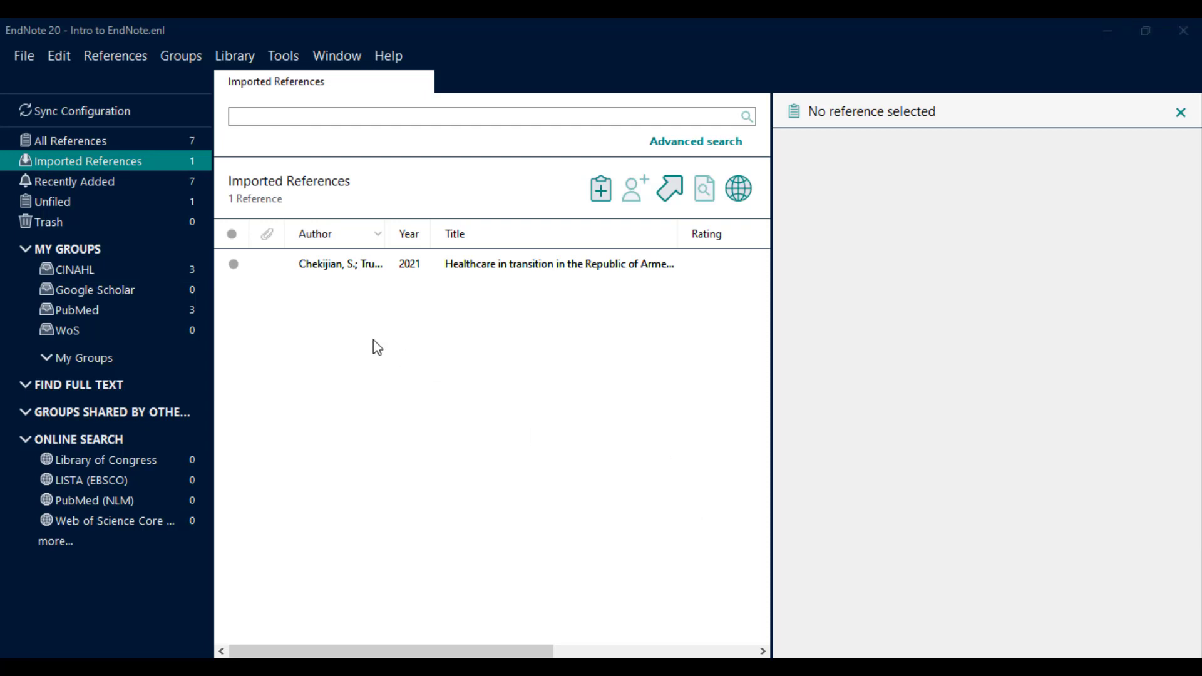
Drag the imported Chekijian 2021 reference into the WoS group, view it, and return to Firefox.
click(331, 266)
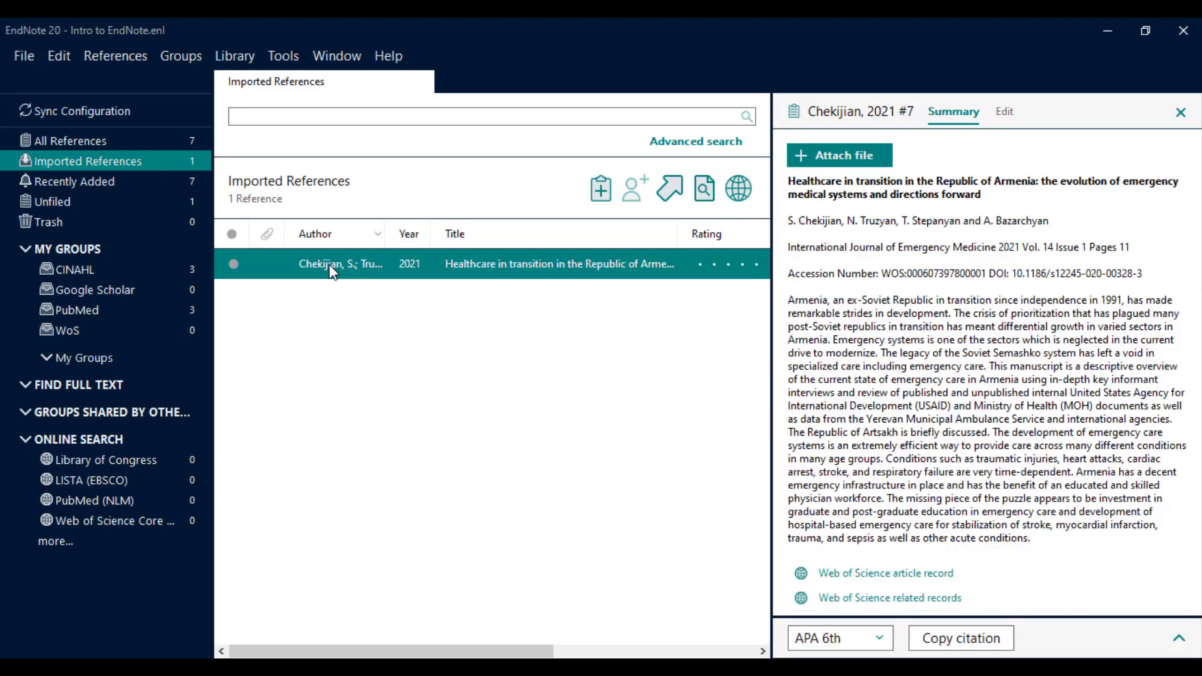
drag(330, 269, 162, 329)
click(161, 329)
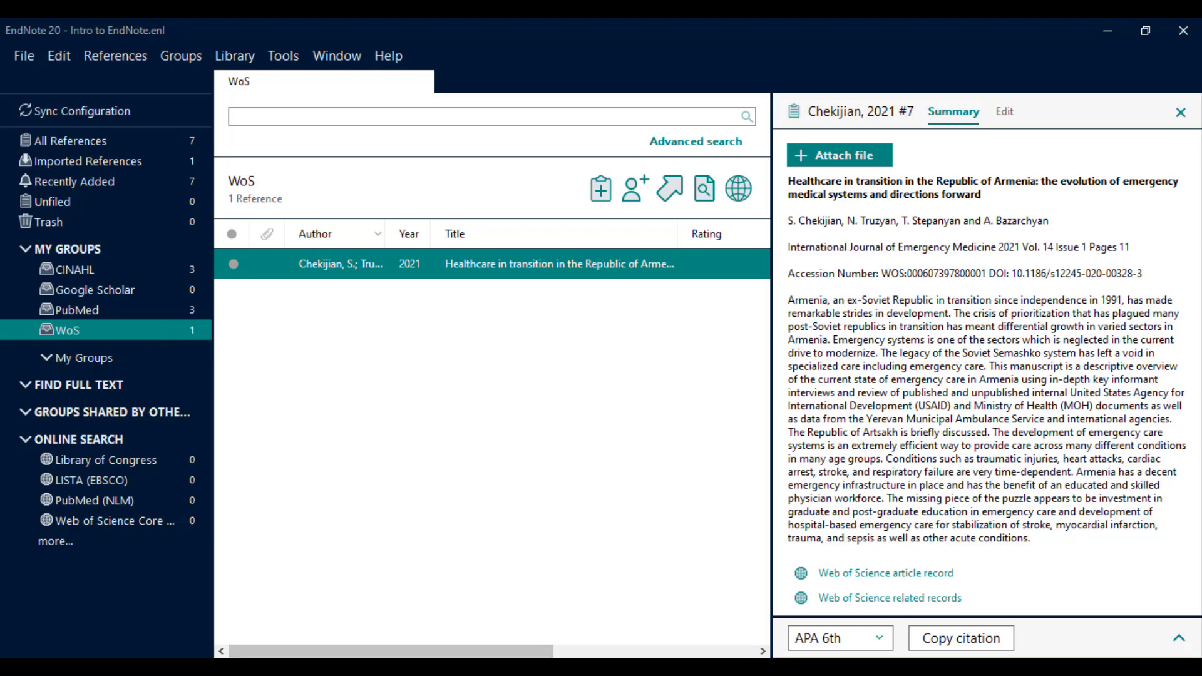
click(886, 573)
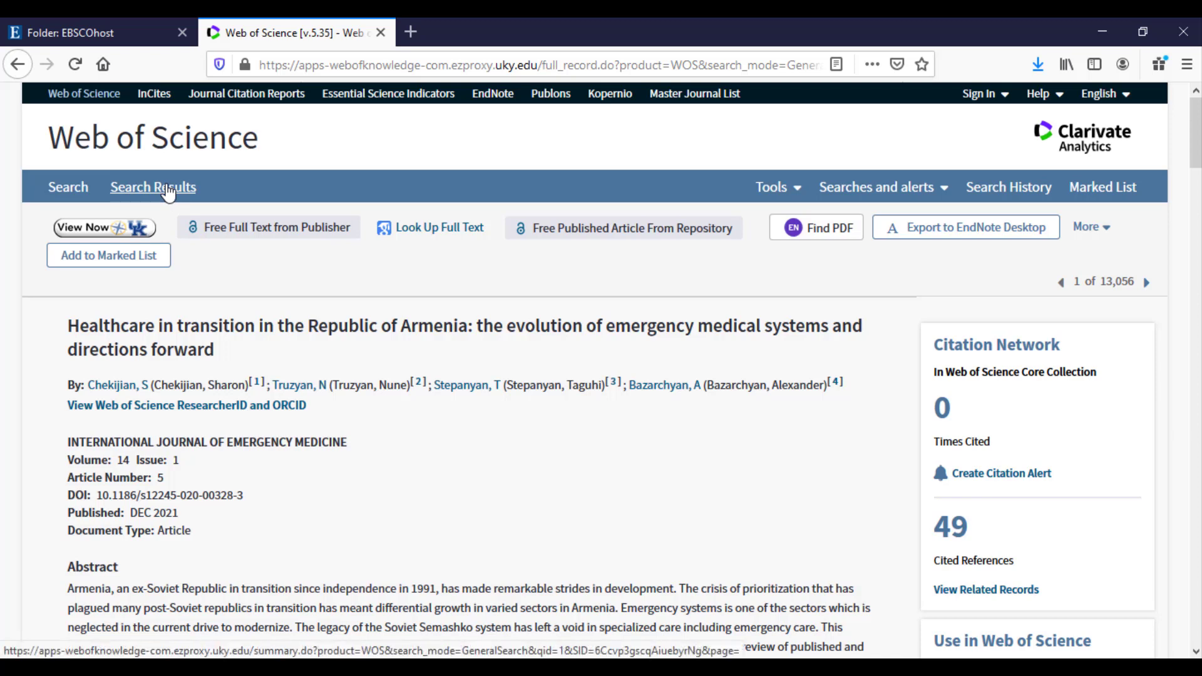
Back in the heart attack results list, mark results 2 and 3 for export.
click(168, 189)
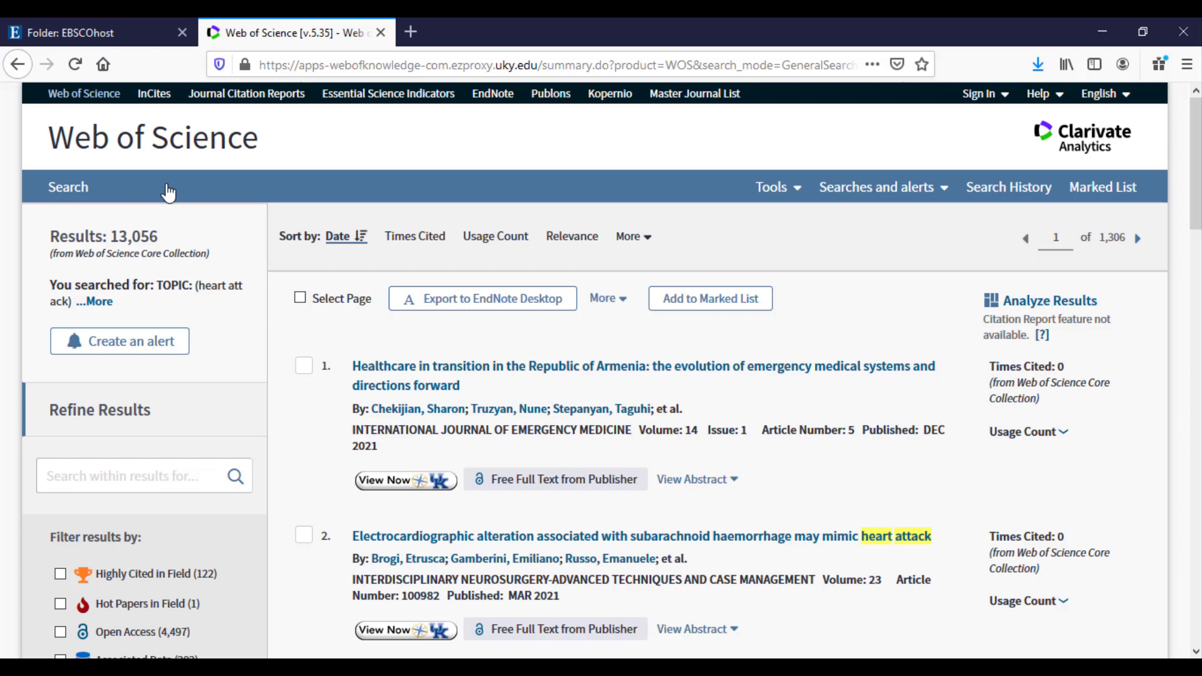
click(305, 537)
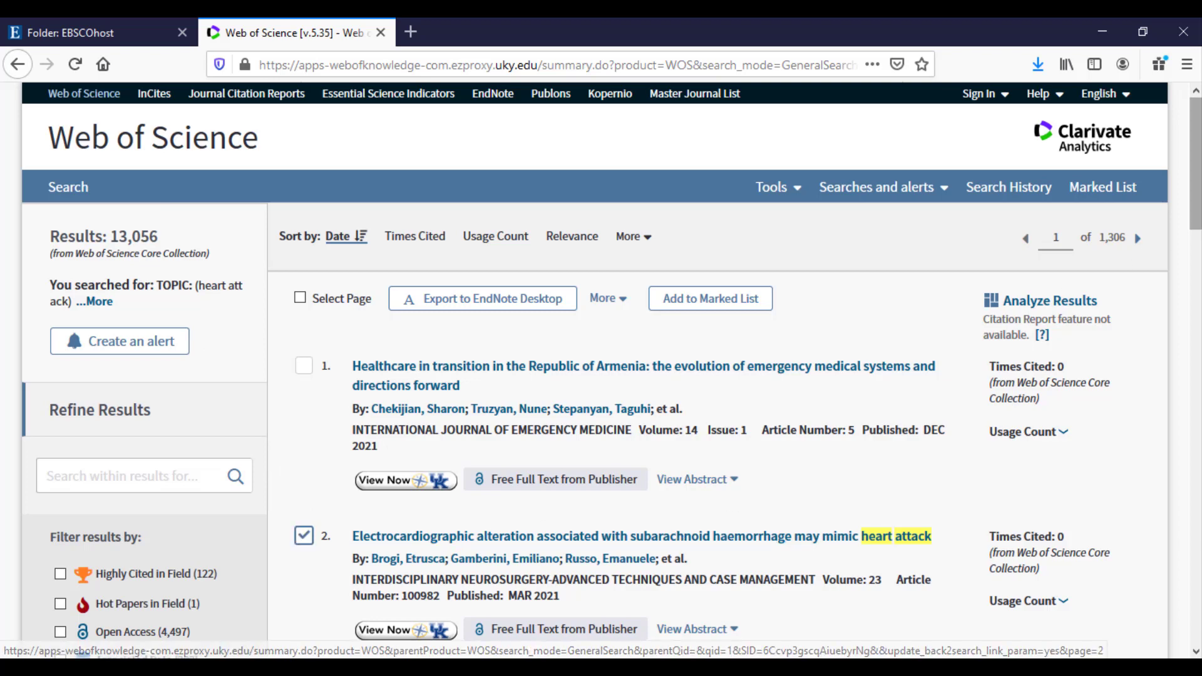
scroll(1200, 182, down, 3)
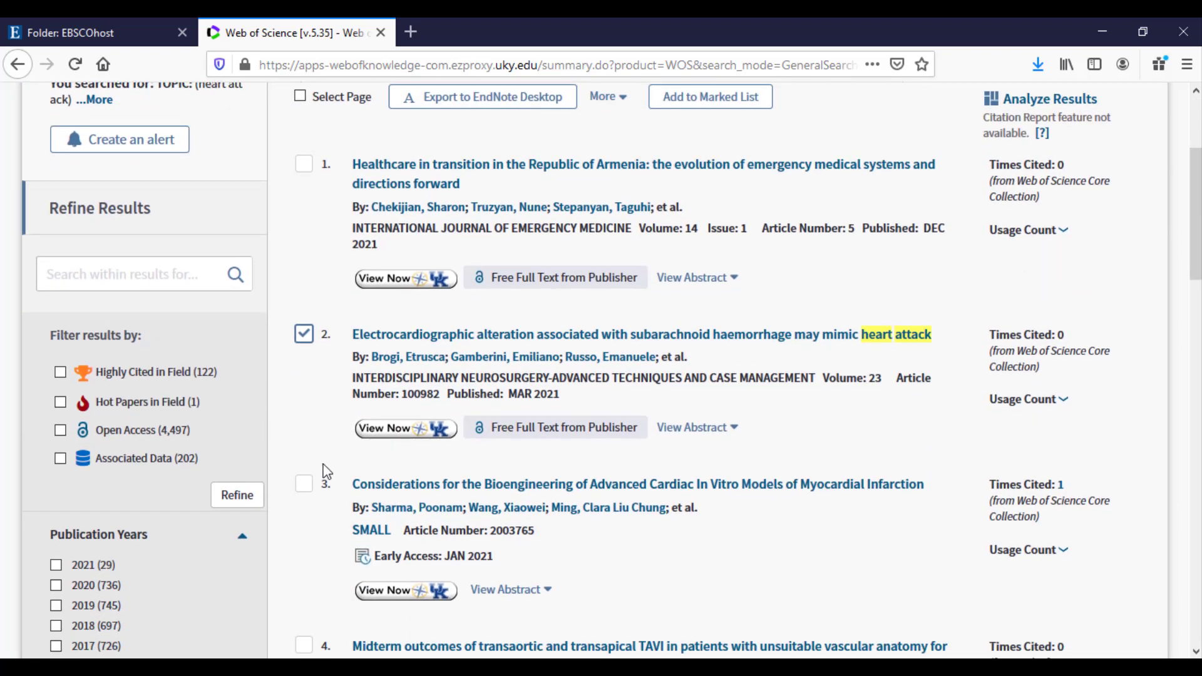
click(304, 485)
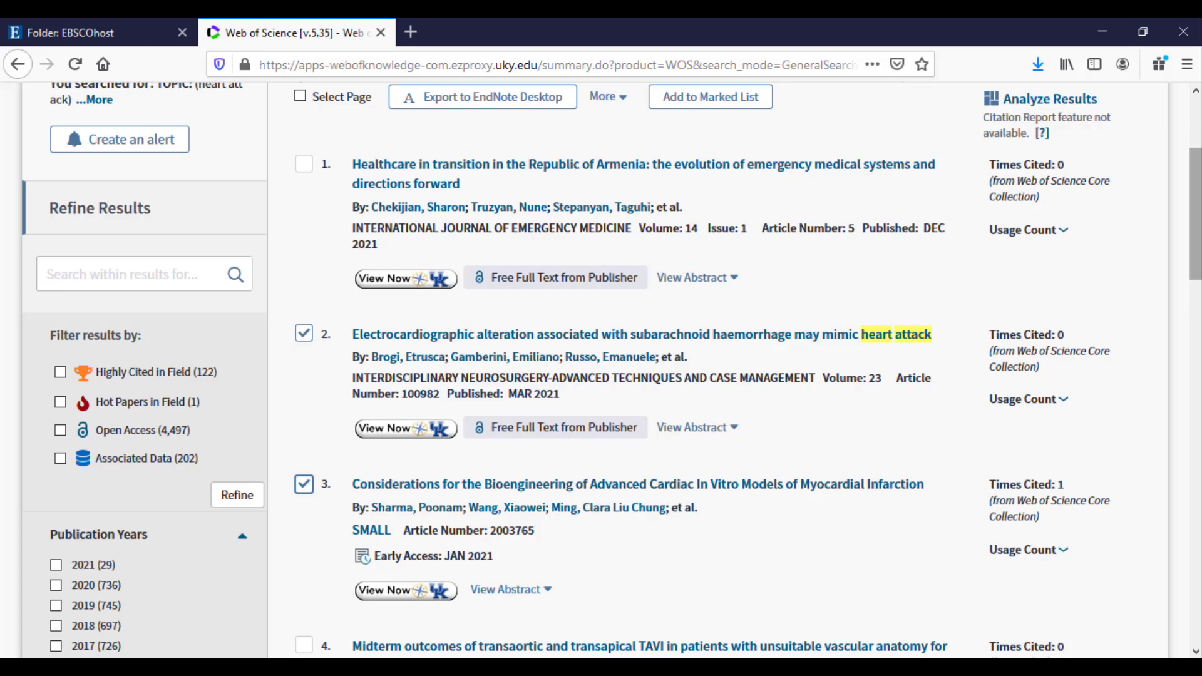
scroll(1196, 213, up, 3)
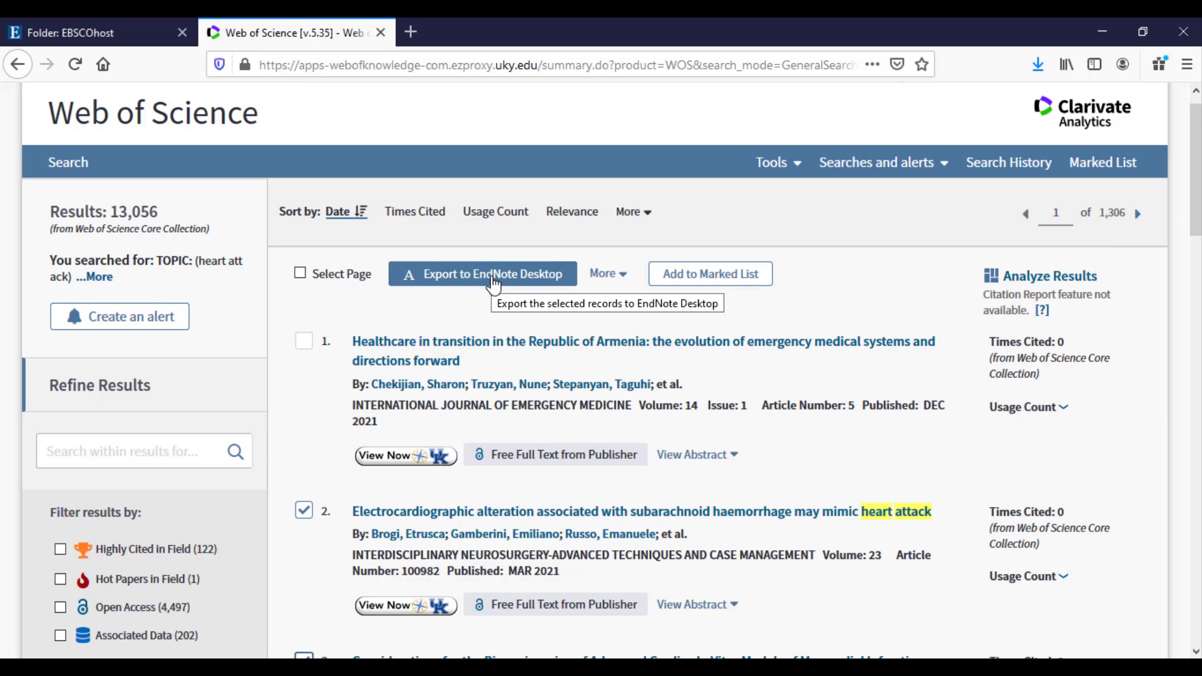
Export the two marked records as Full Record to EndNote Desktop and open them in EndNote 20.
click(493, 284)
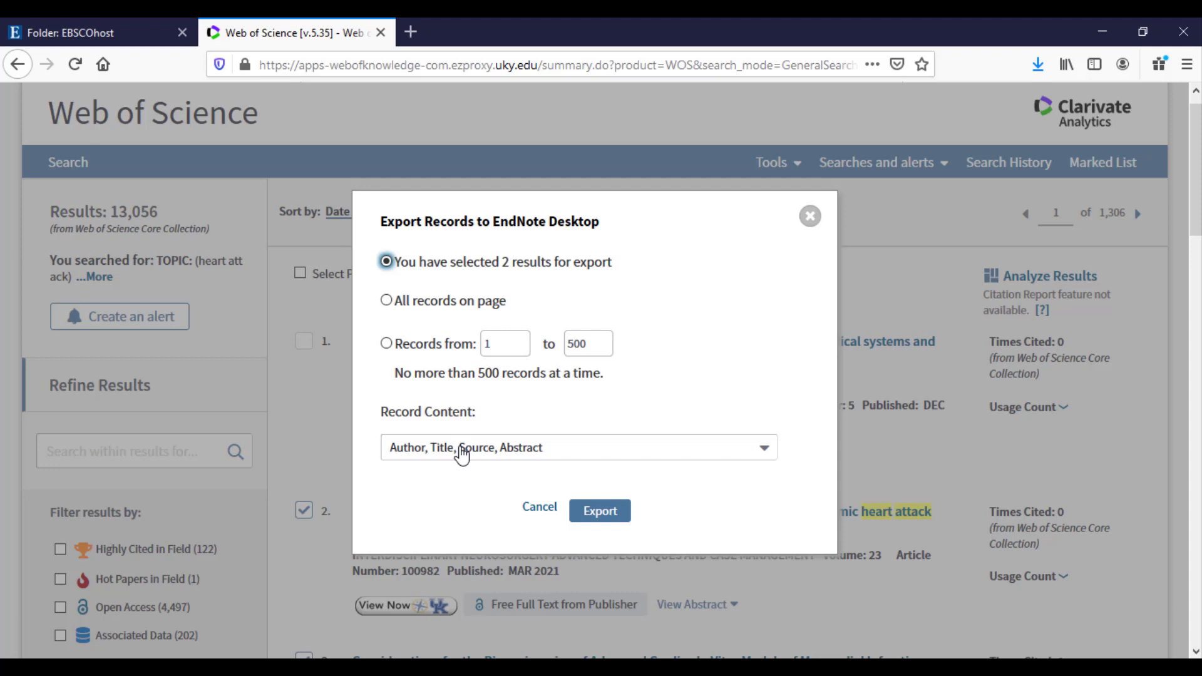
click(463, 455)
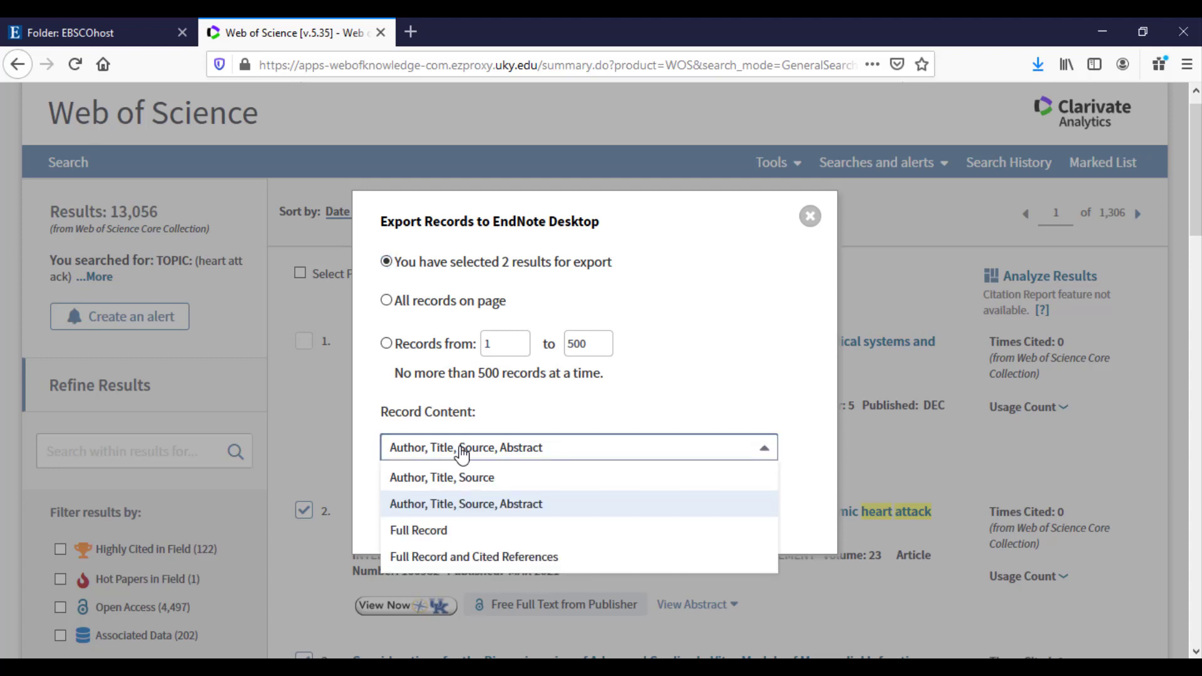
click(451, 537)
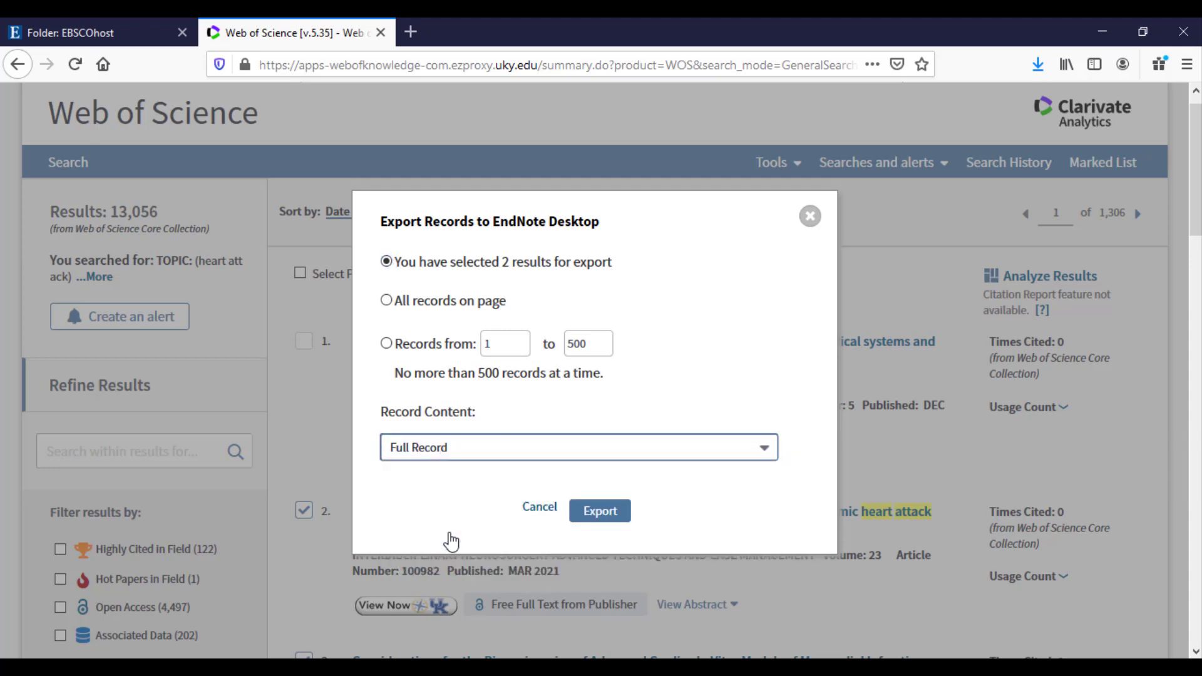
click(602, 517)
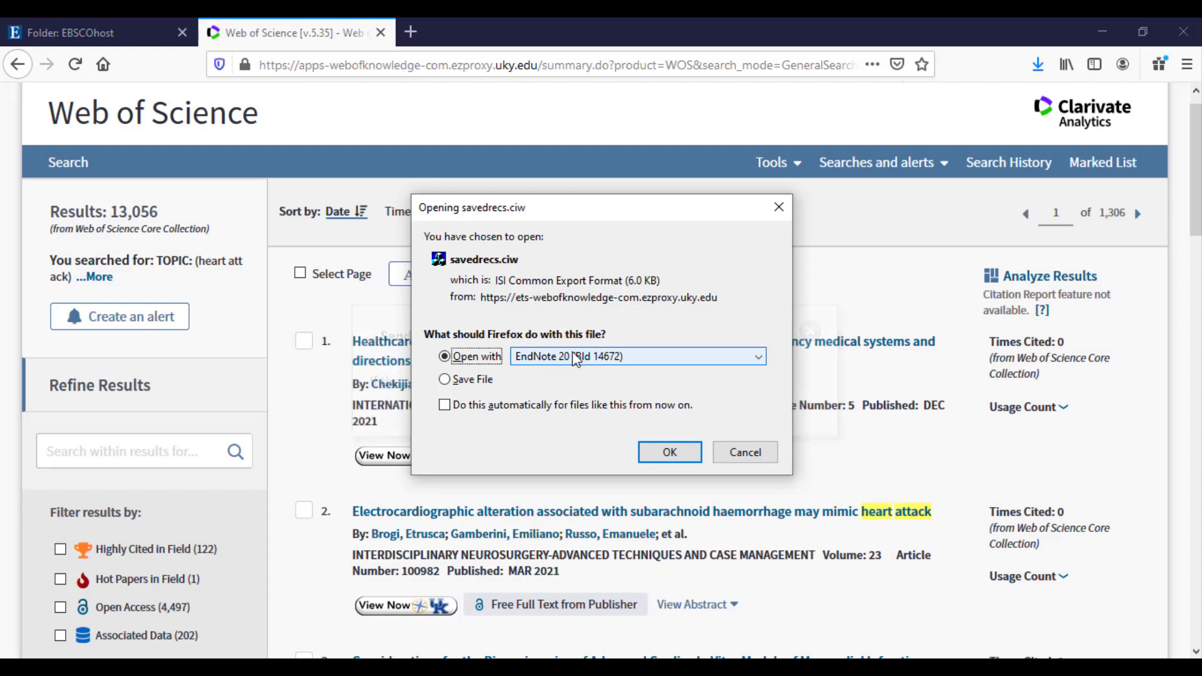
click(668, 452)
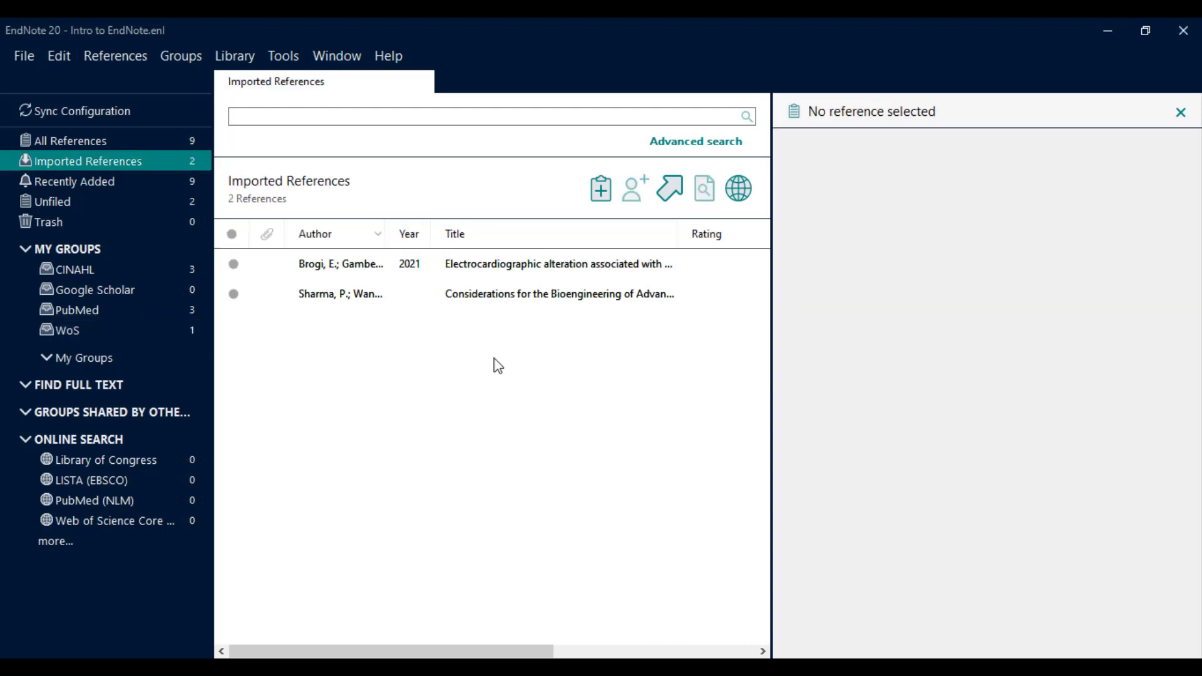
Add the Brogi and Sharma references to the WoS group, check its 3 references, and return to Firefox.
click(353, 274)
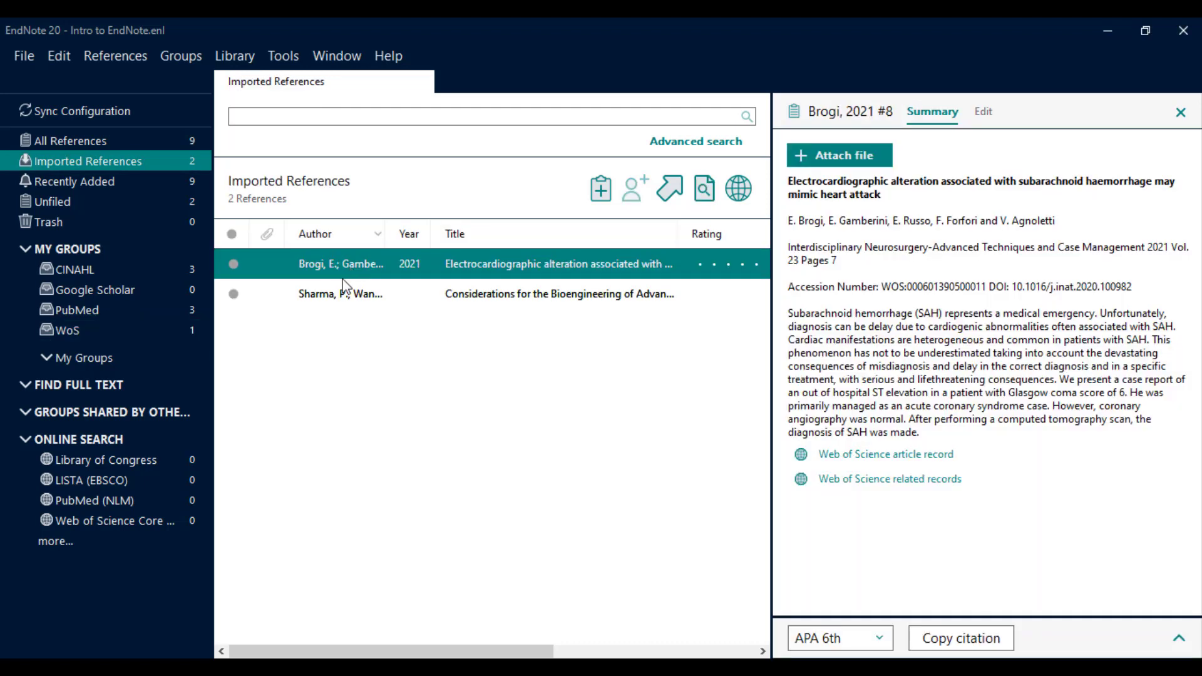
shift+click(339, 294)
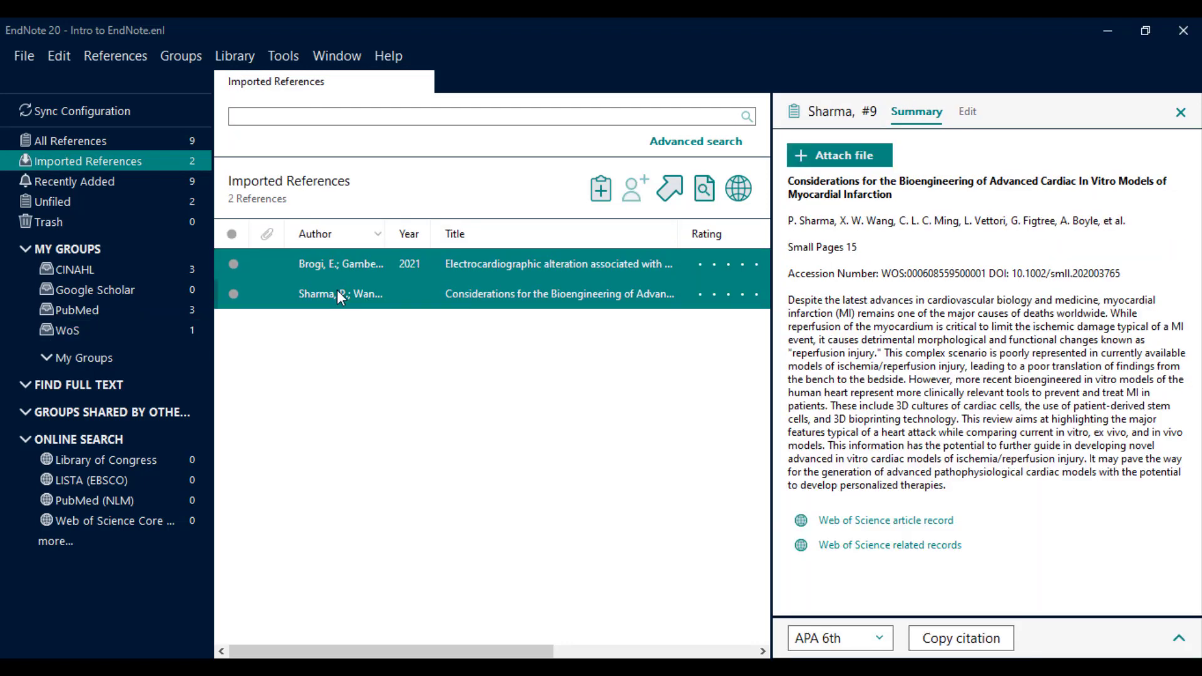
drag(336, 290, 194, 329)
click(193, 329)
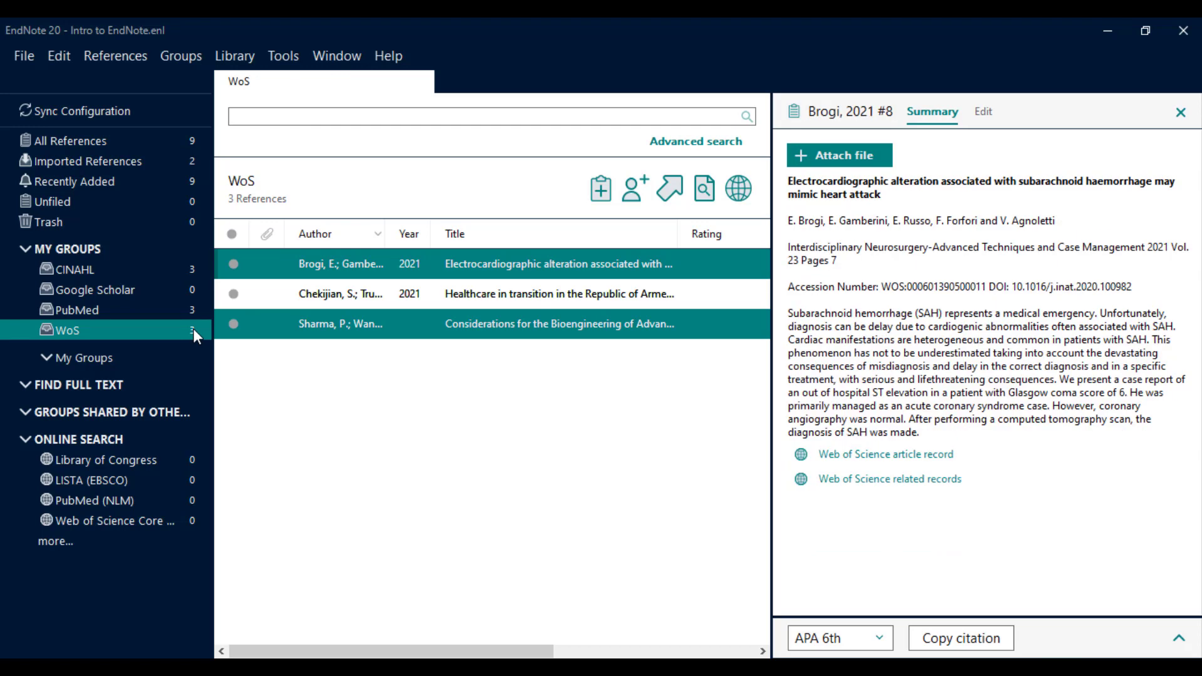
key(alt+Tab)
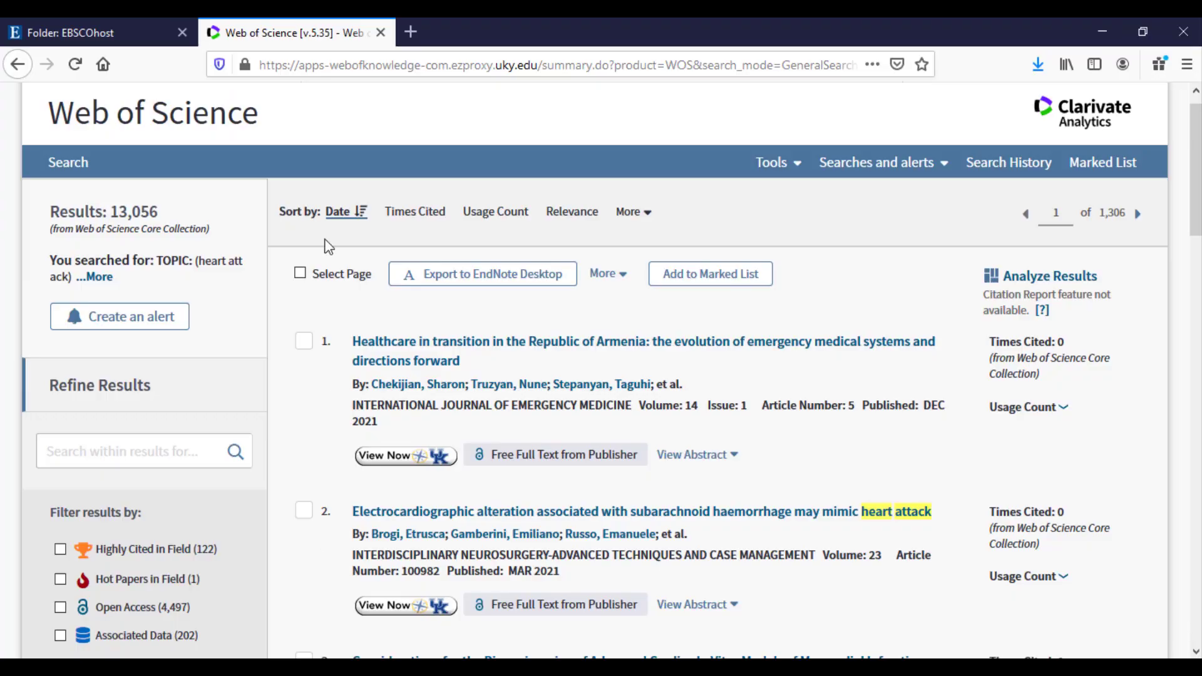
Go to Google Scholar and search for 'coronavirus'.
click(392, 65)
text(s)
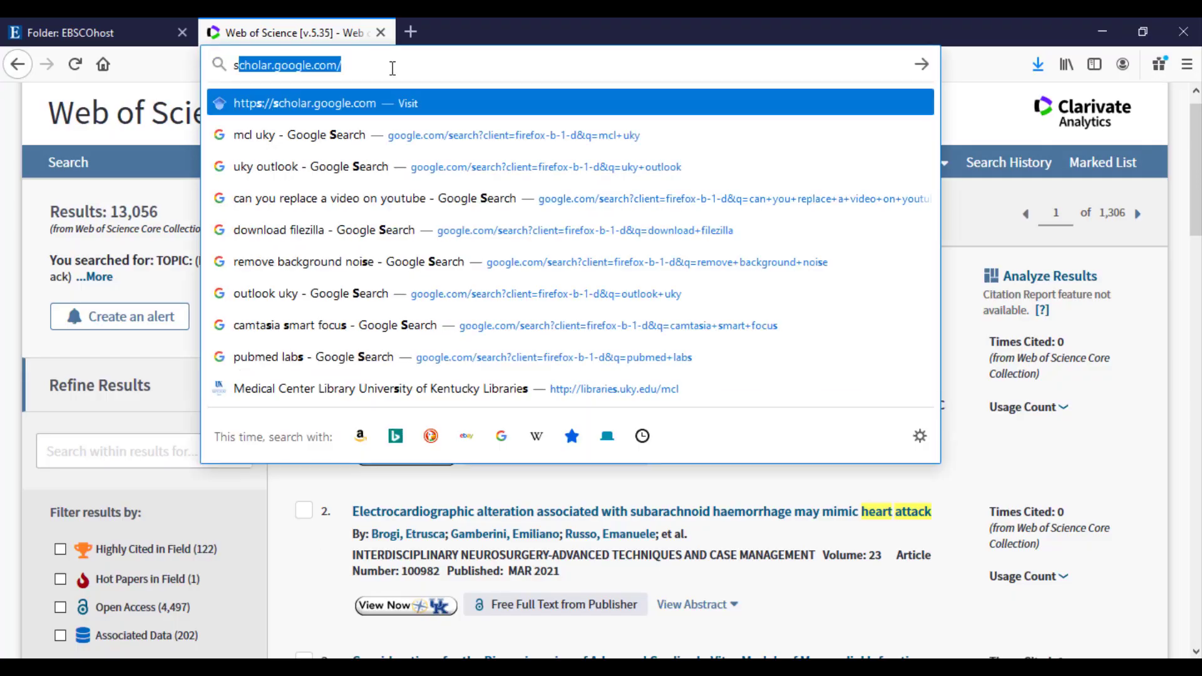
text(cho)
key(Return)
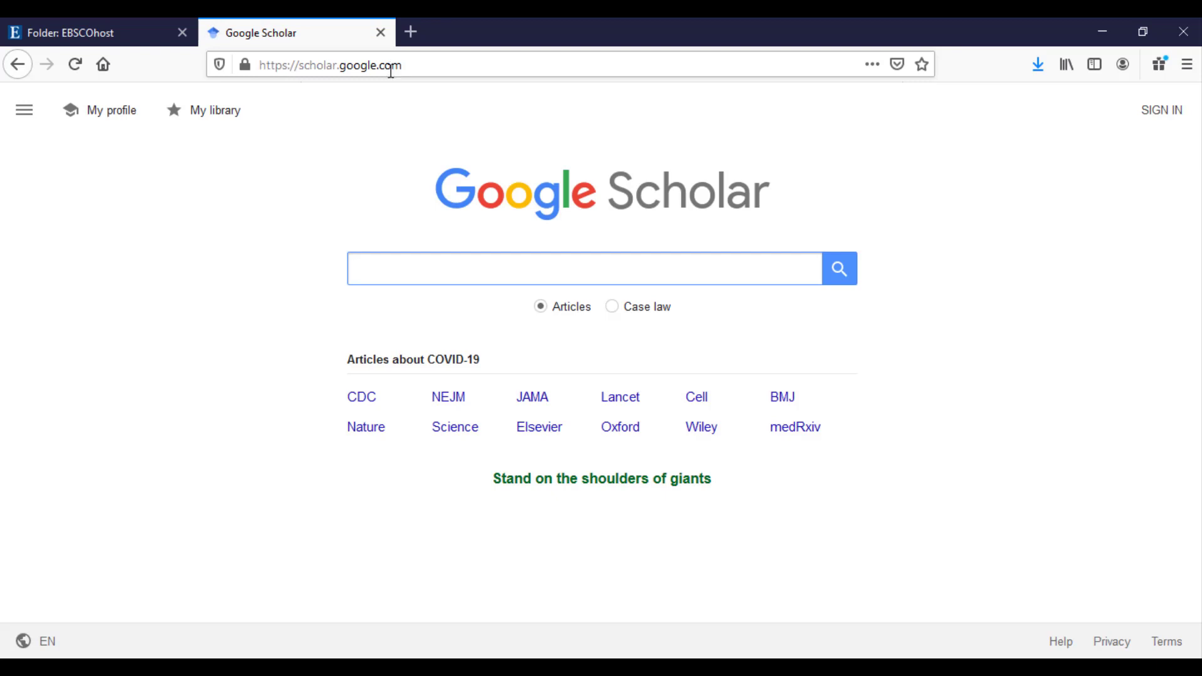
text(c)
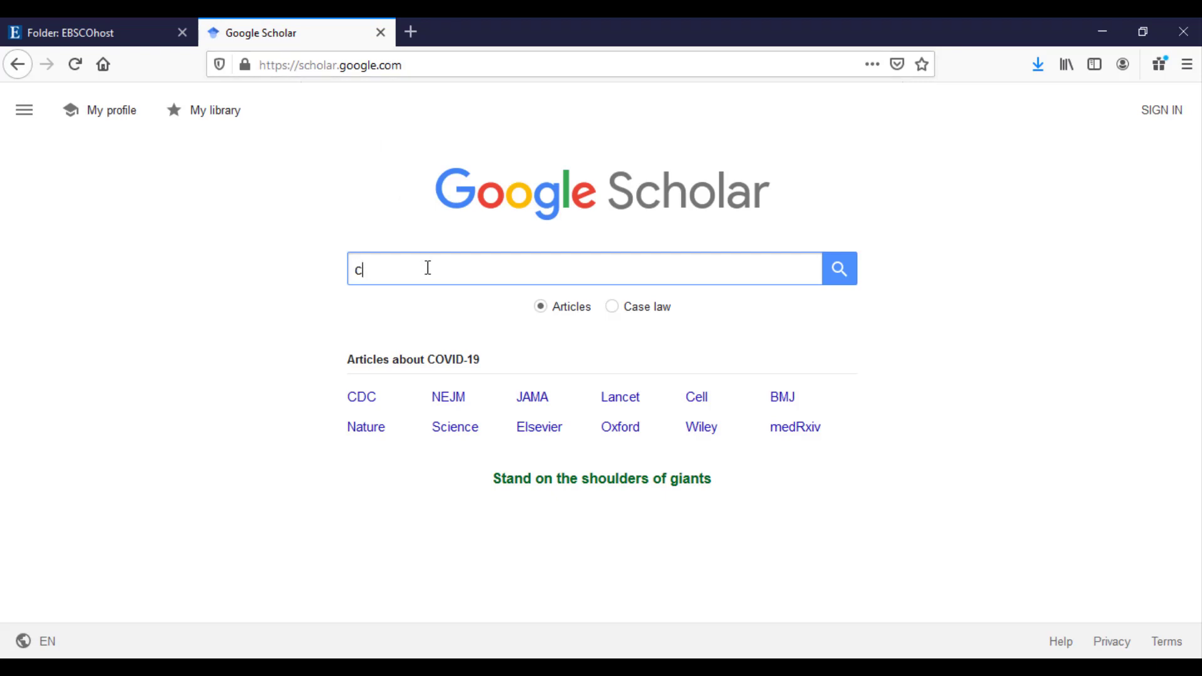
text(oronavirus)
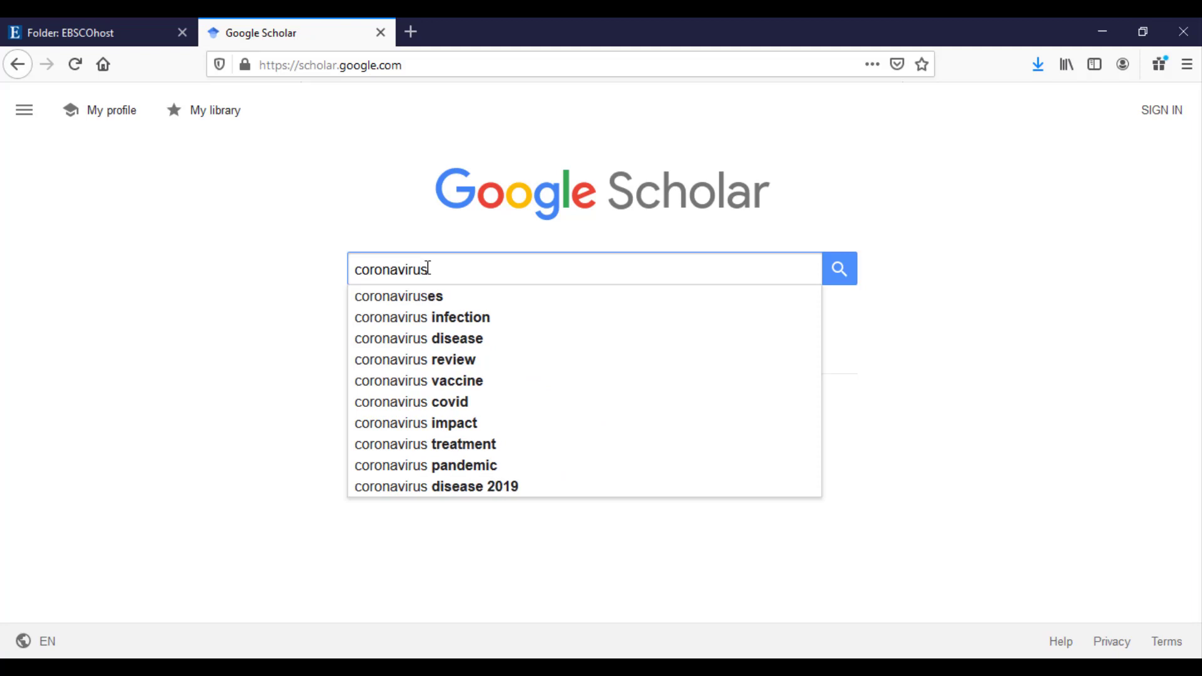
key(Return)
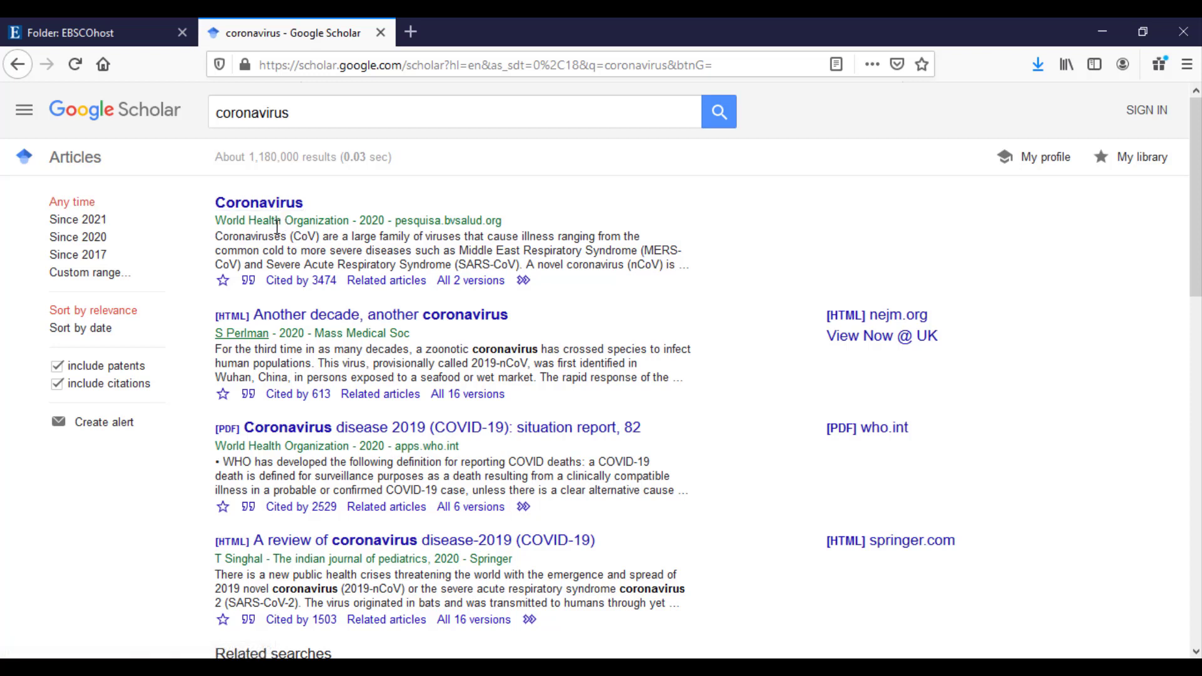
Export the first result's World Health Organization citation to EndNote and open it in EndNote 20.
click(248, 282)
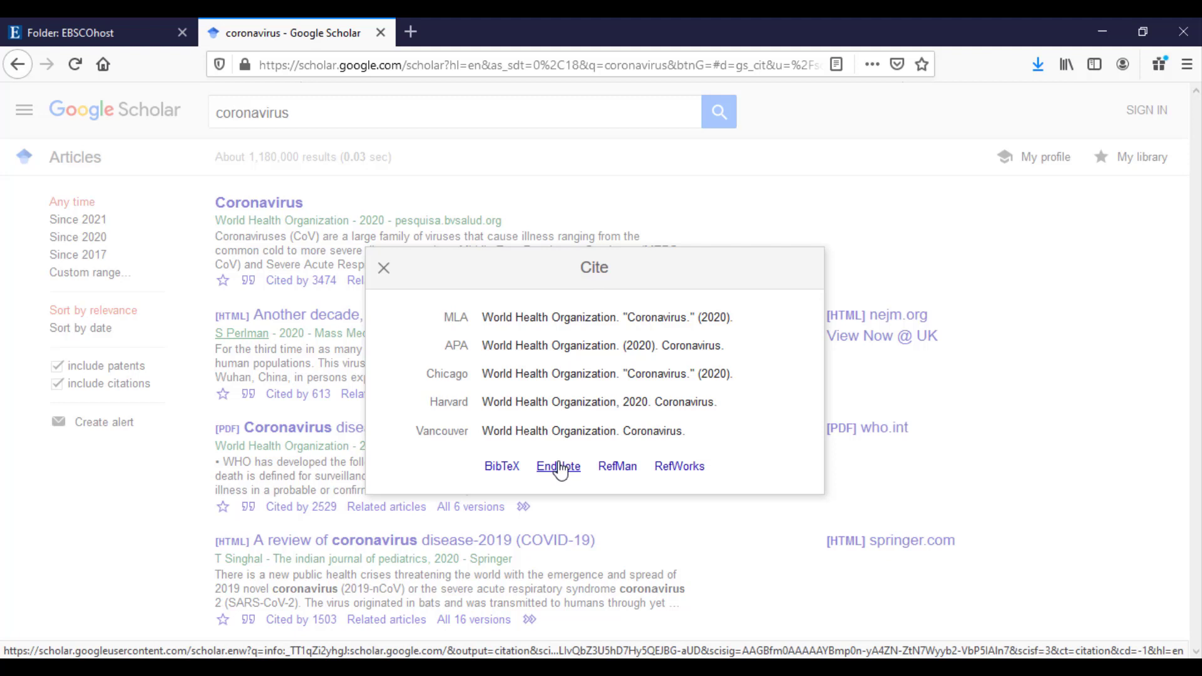
click(560, 468)
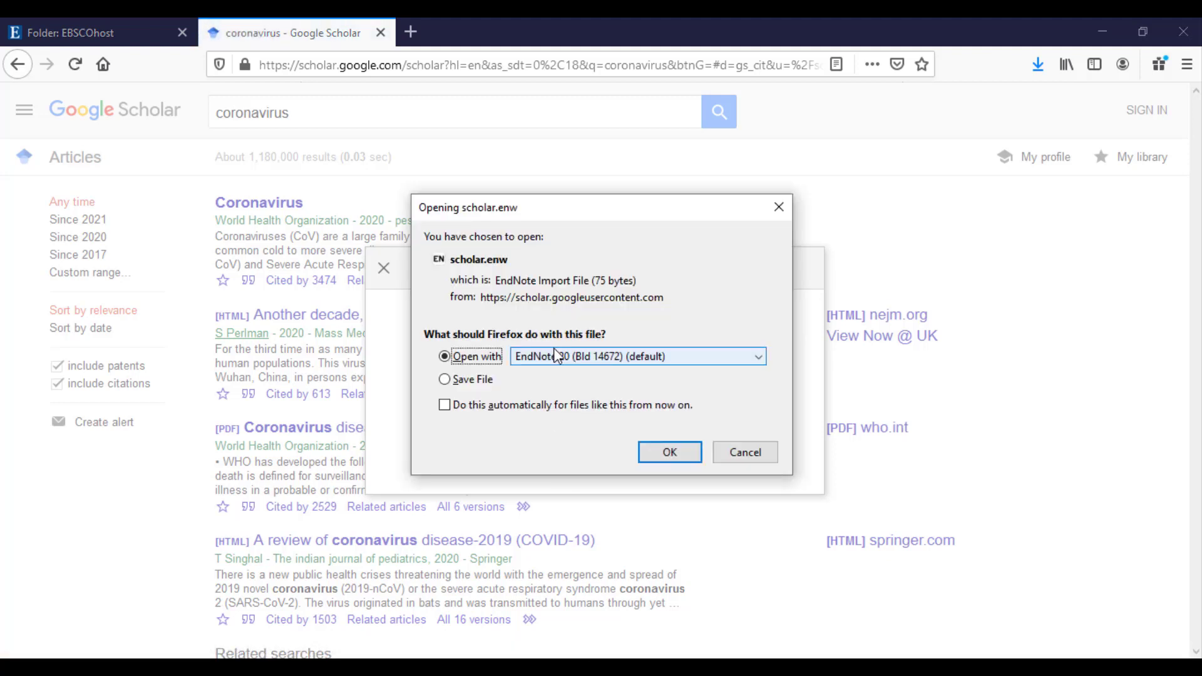
click(667, 453)
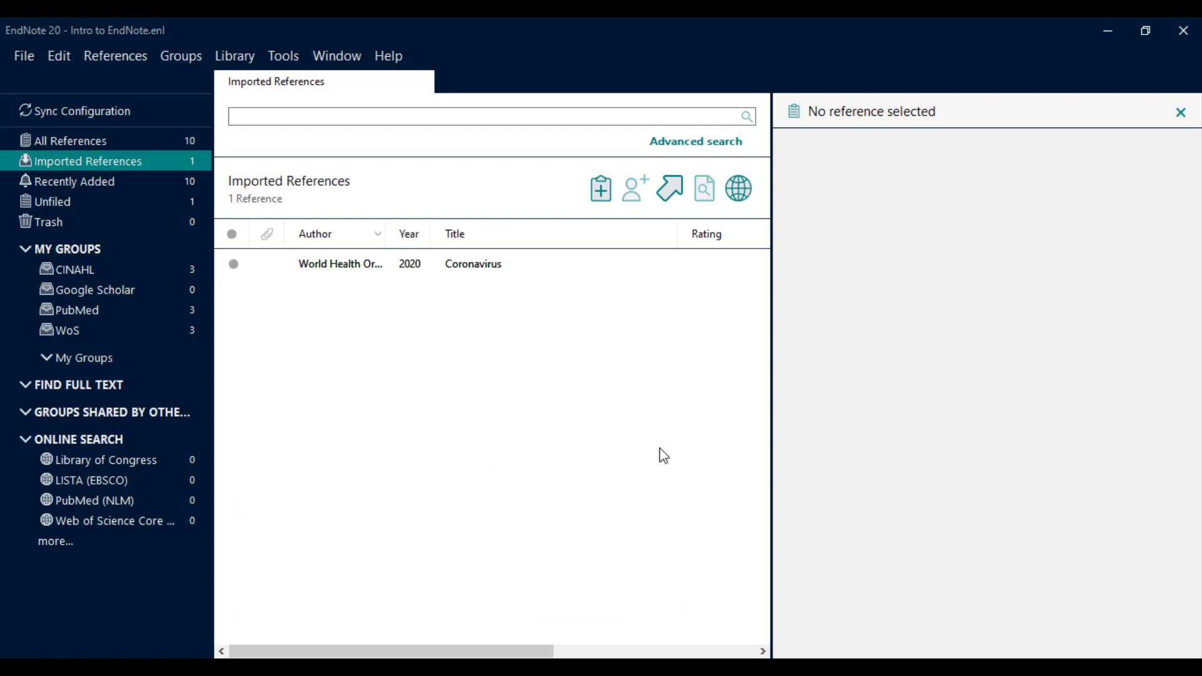
File the WHO Coronavirus reference into the Google Scholar group, then list all 10 references.
click(318, 263)
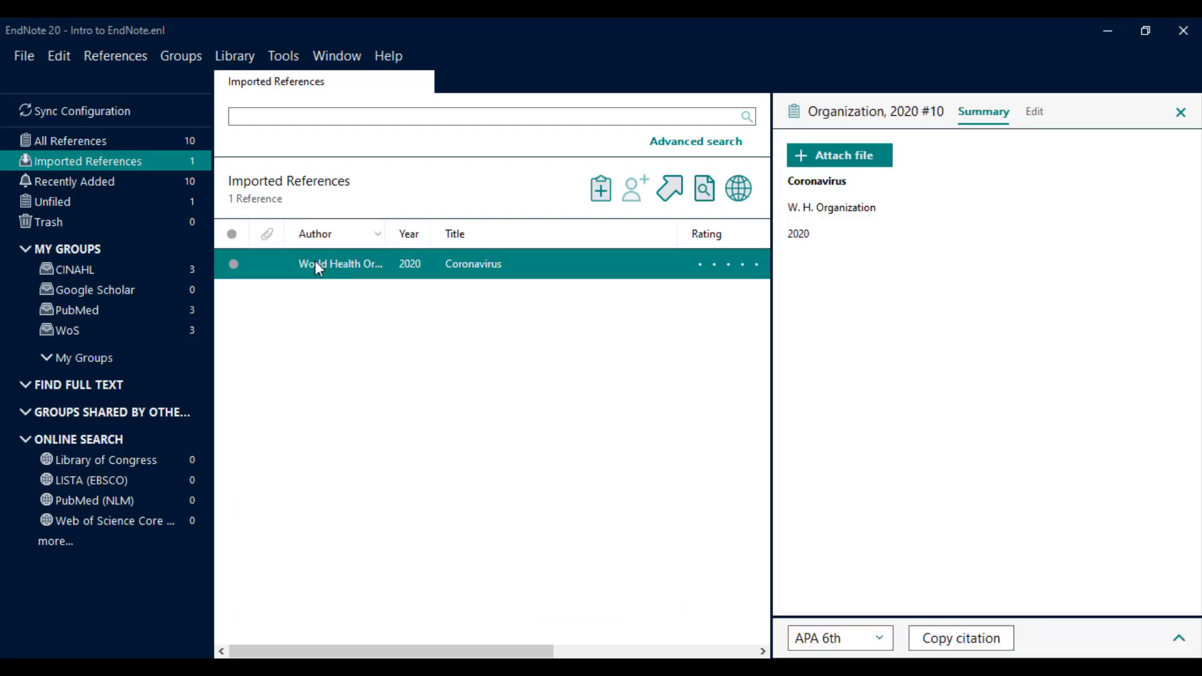
drag(315, 261, 190, 291)
click(190, 290)
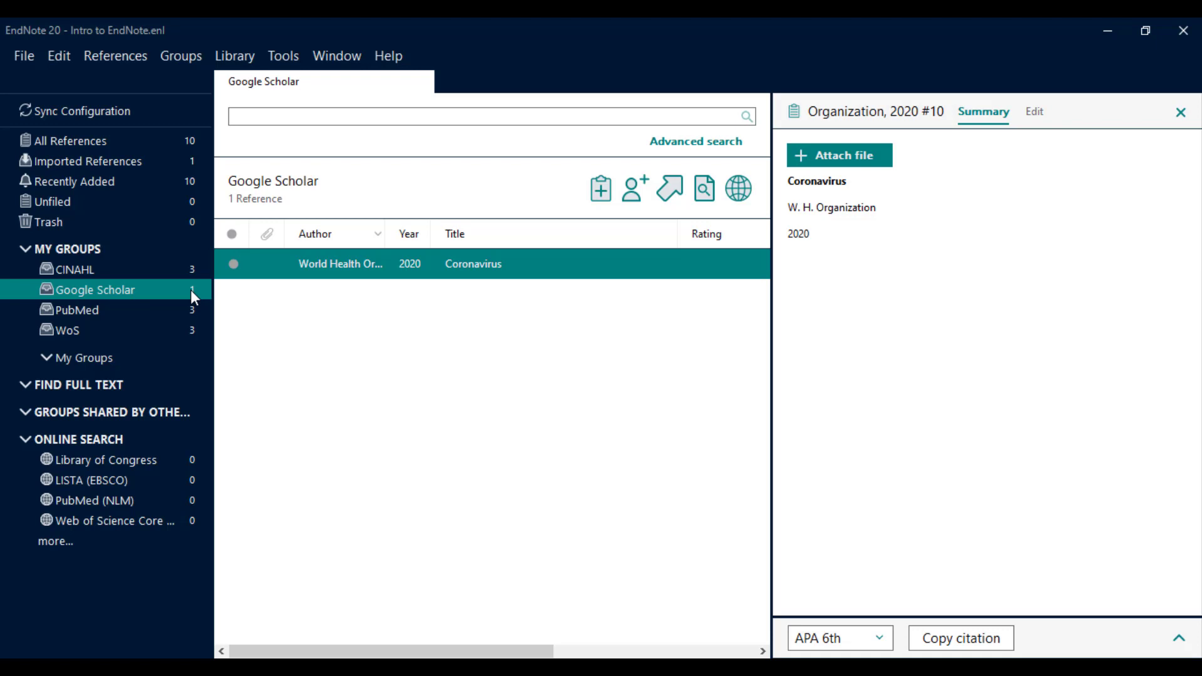
click(129, 147)
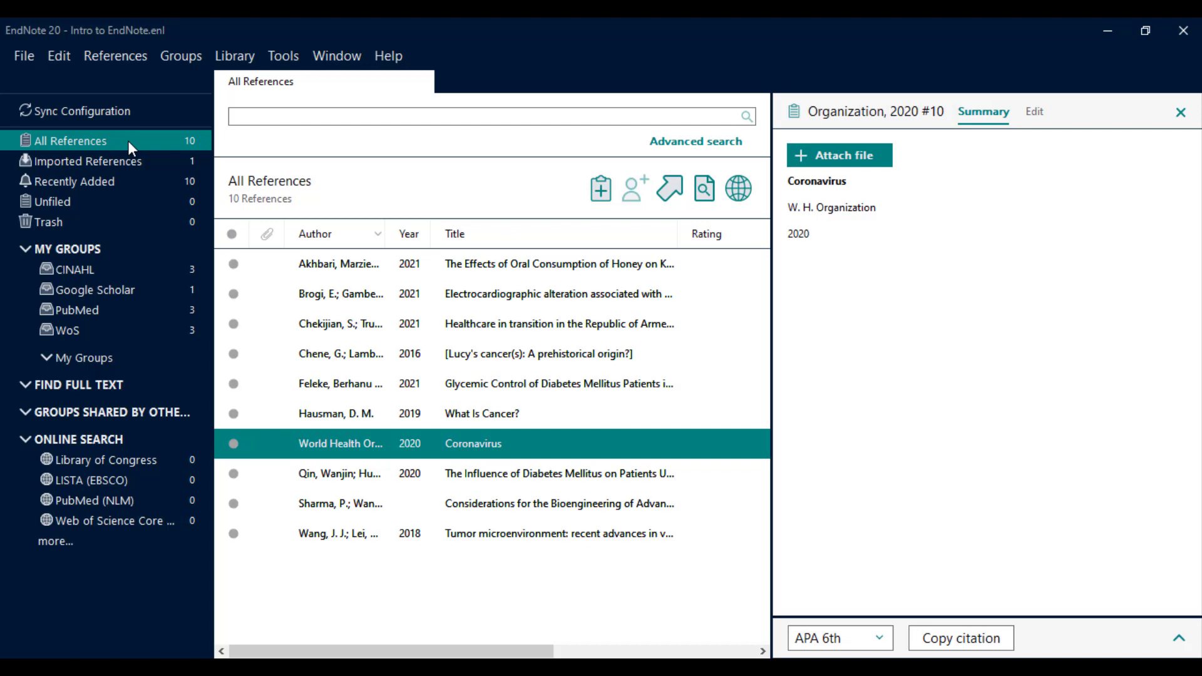
click(130, 139)
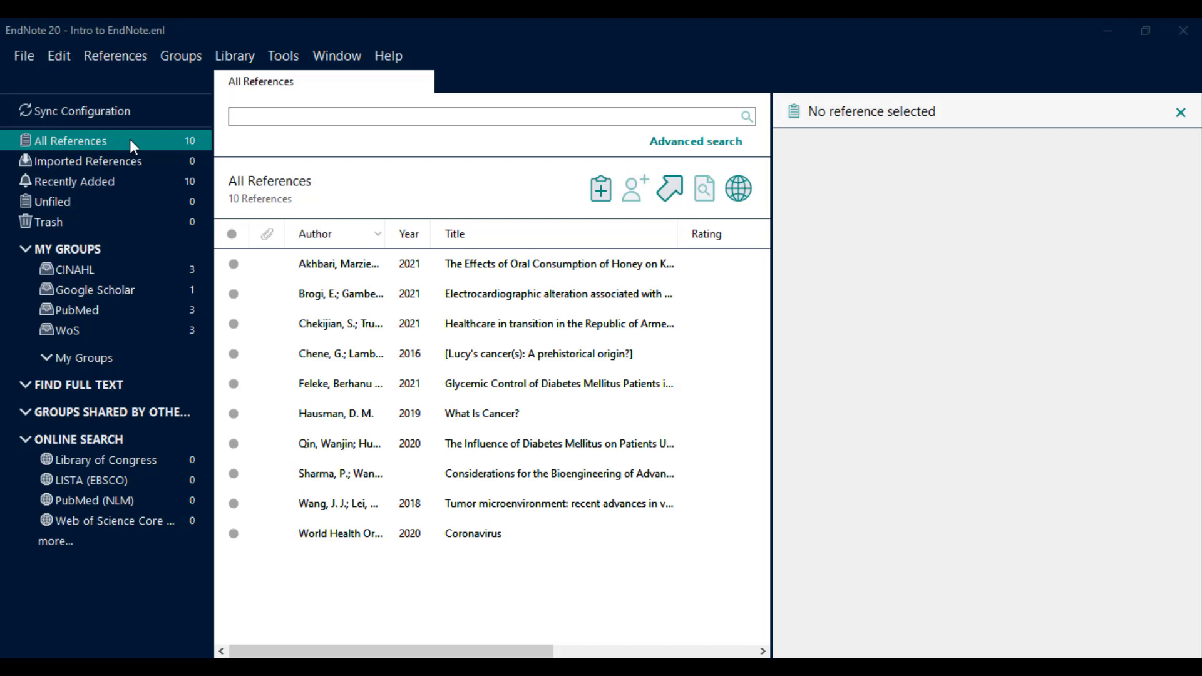
Remove the Coronavirus reference from the Google Scholar group, then reselect it in All References.
click(104, 295)
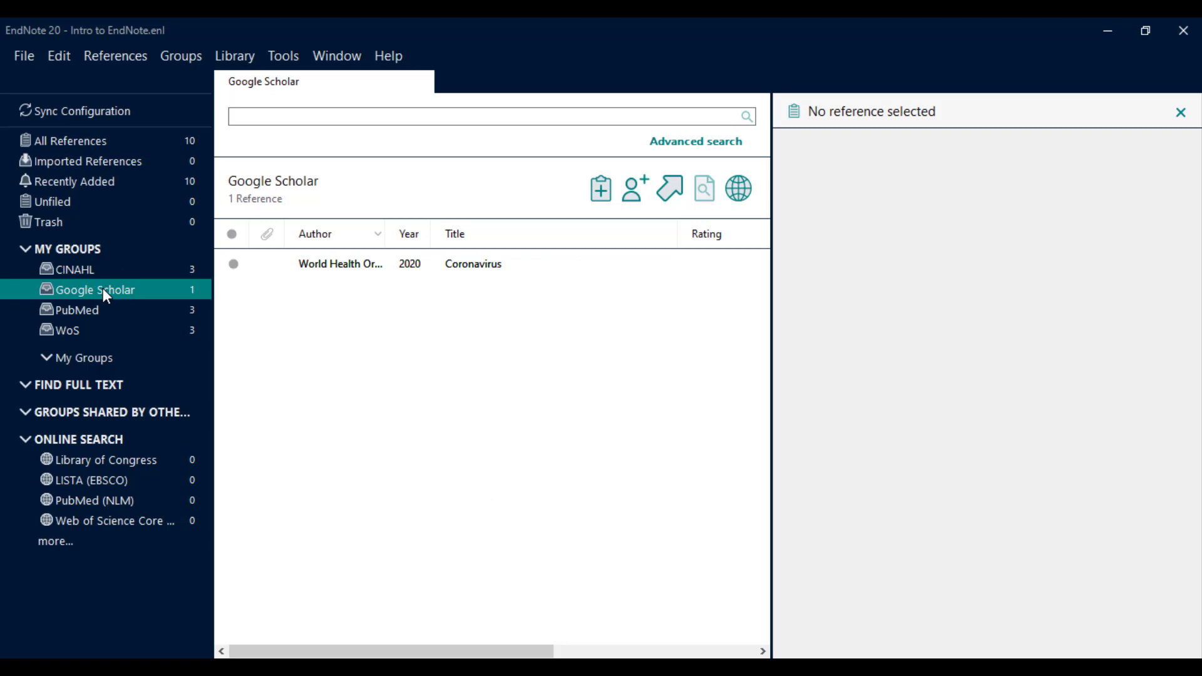
click(346, 273)
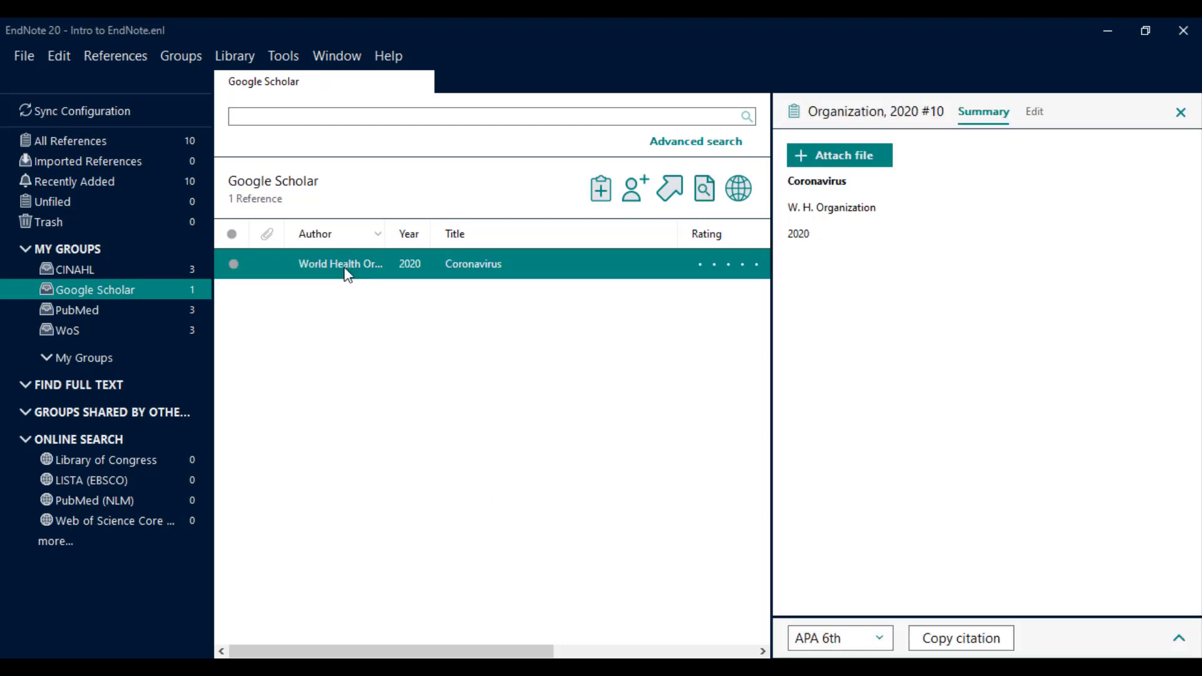
right_click(349, 275)
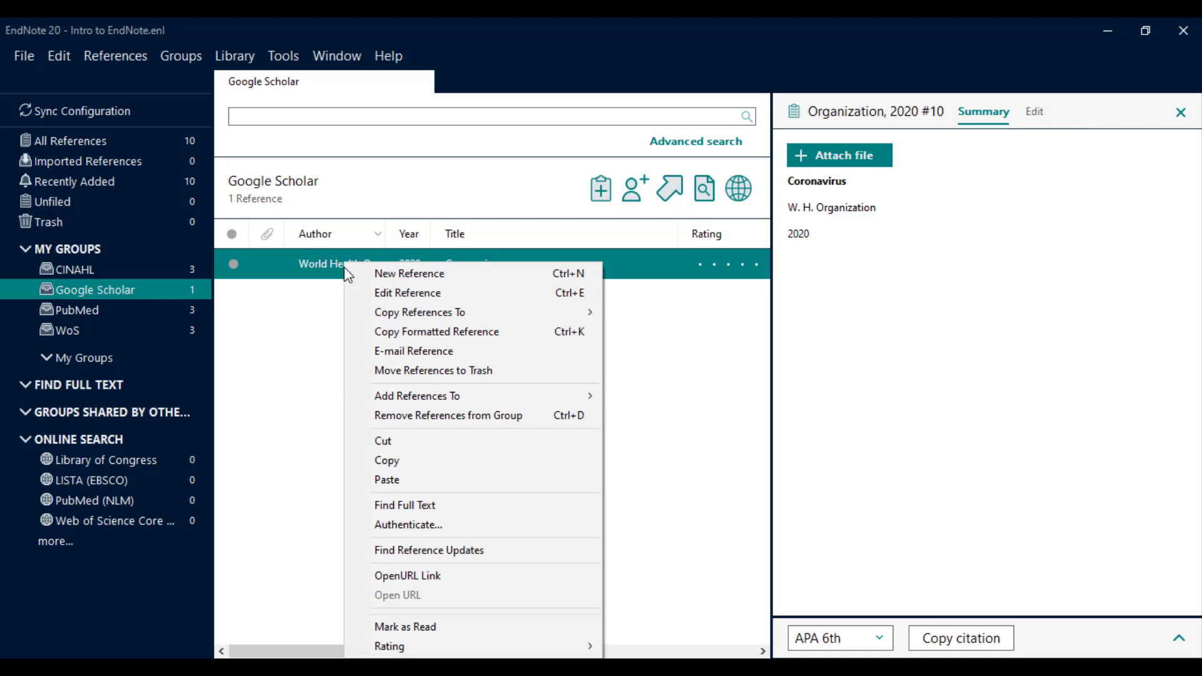
click(412, 416)
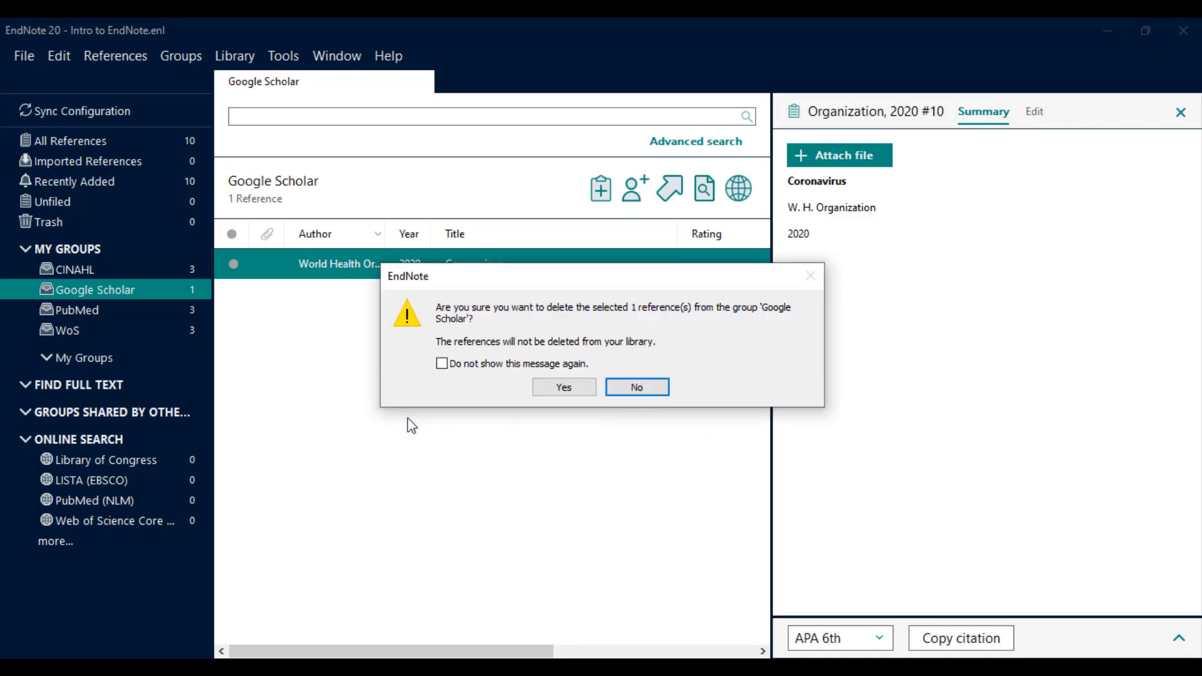
click(554, 388)
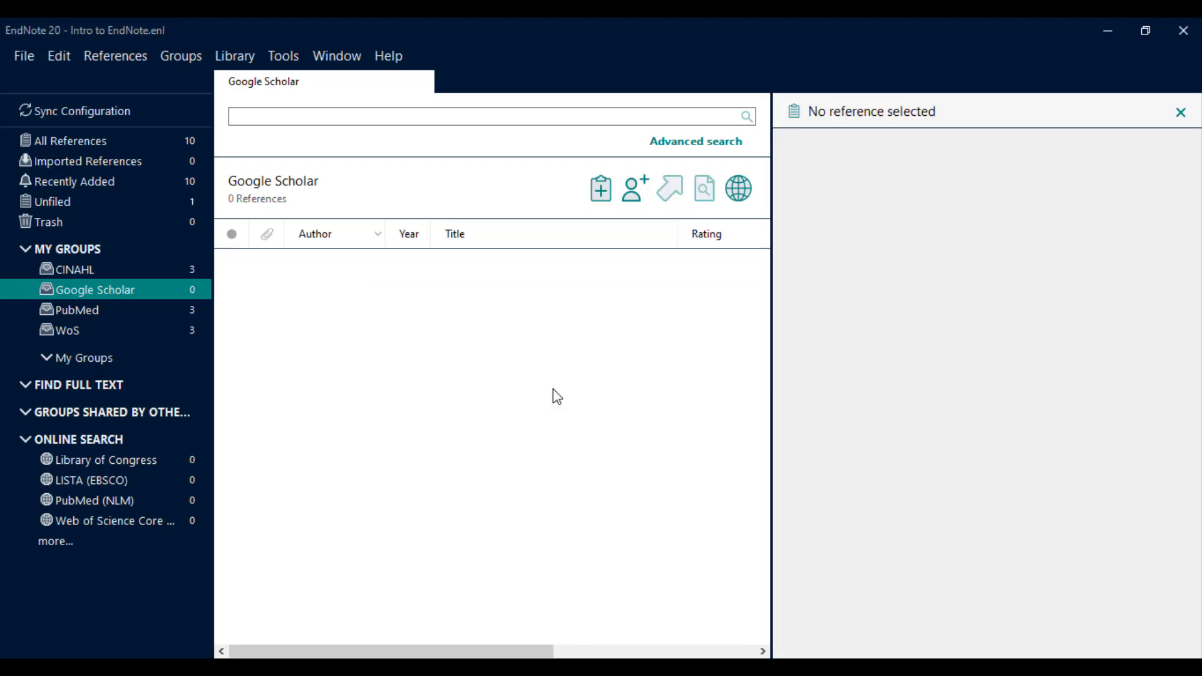
click(103, 139)
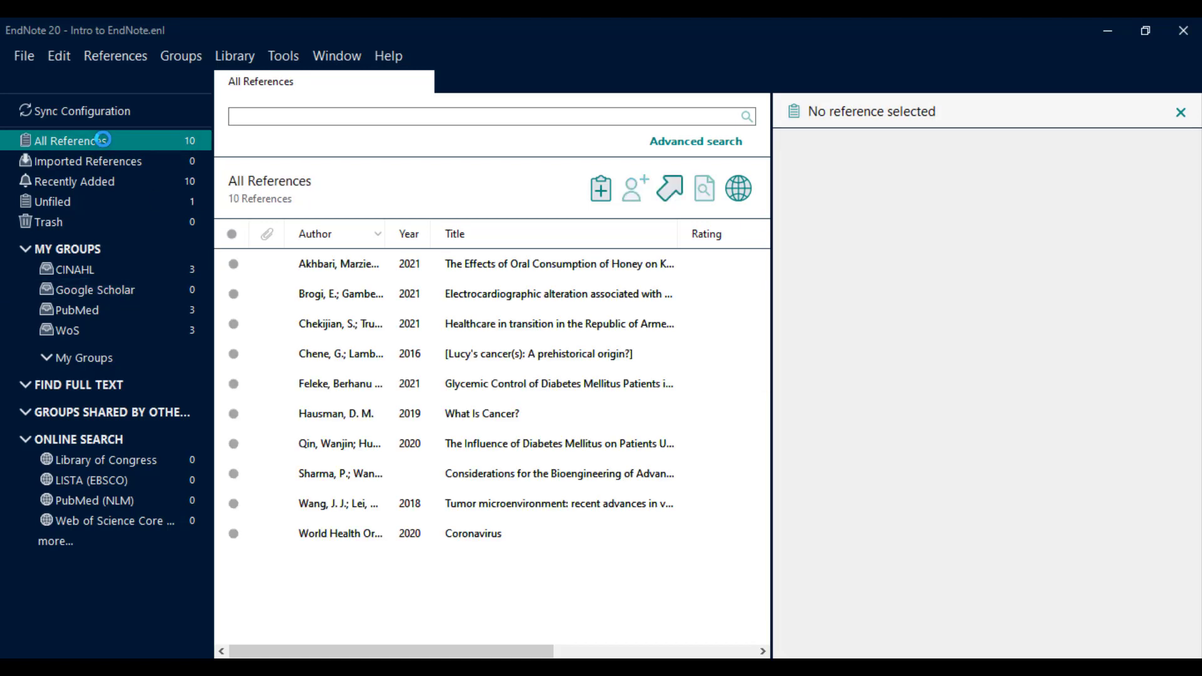
click(388, 541)
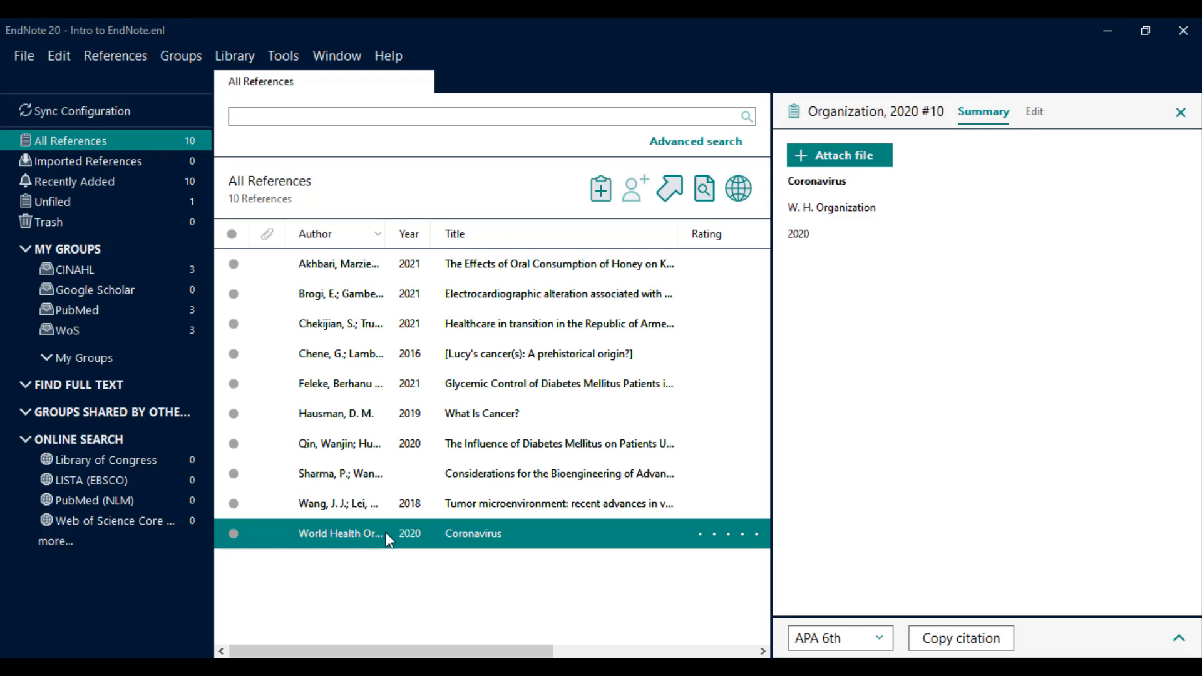
Move the Coronavirus reference into the Trash and select it there.
drag(386, 540, 110, 224)
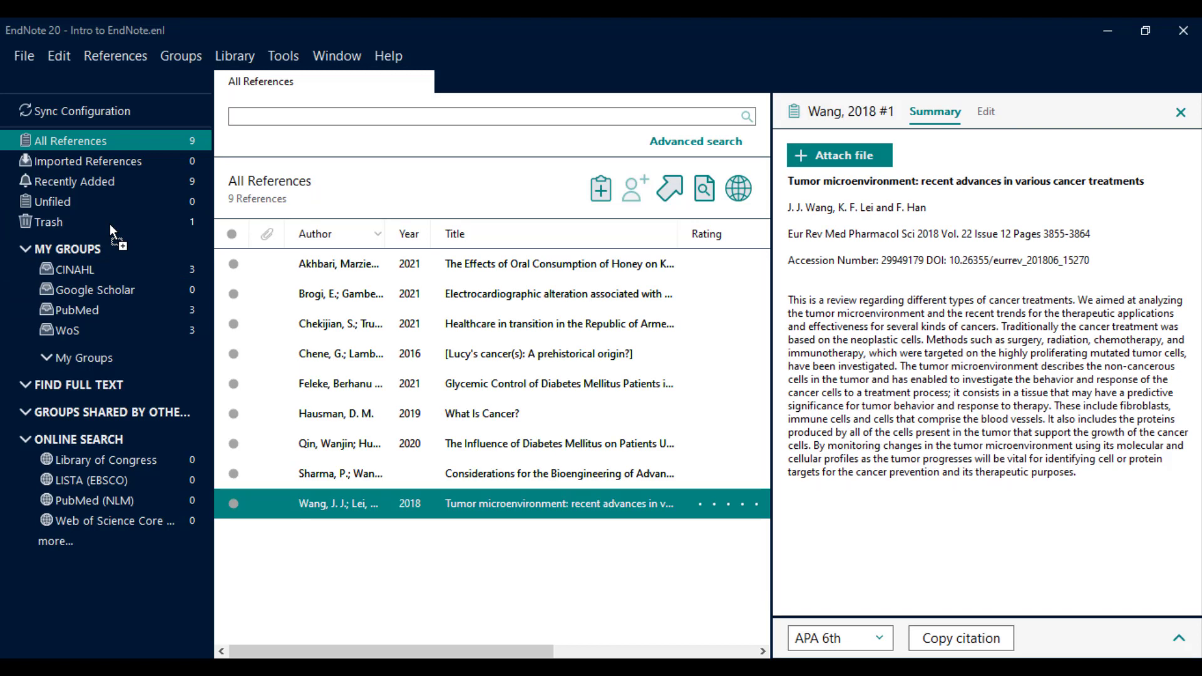
click(111, 224)
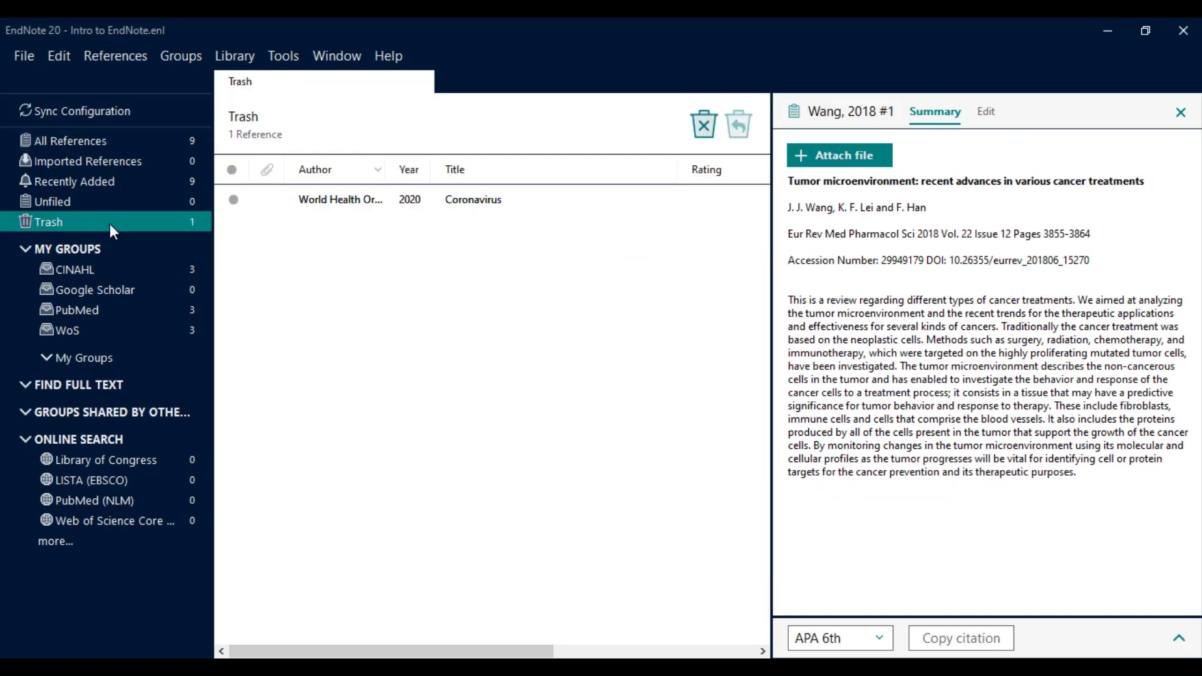
click(310, 203)
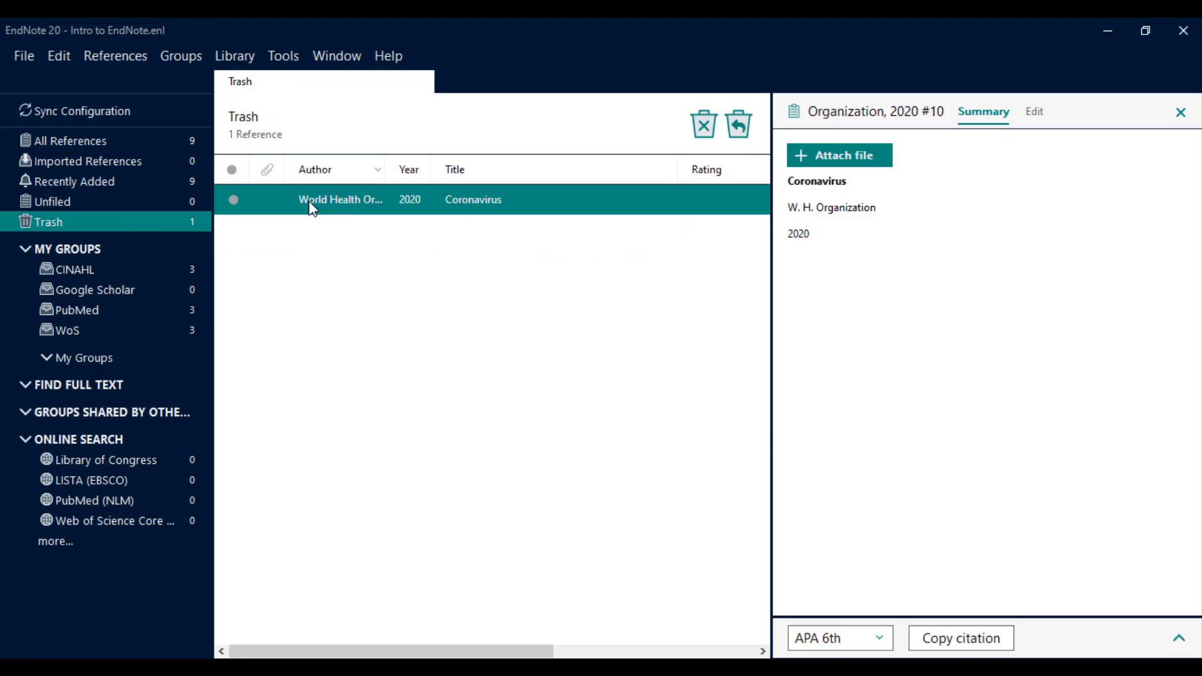
right_click(310, 203)
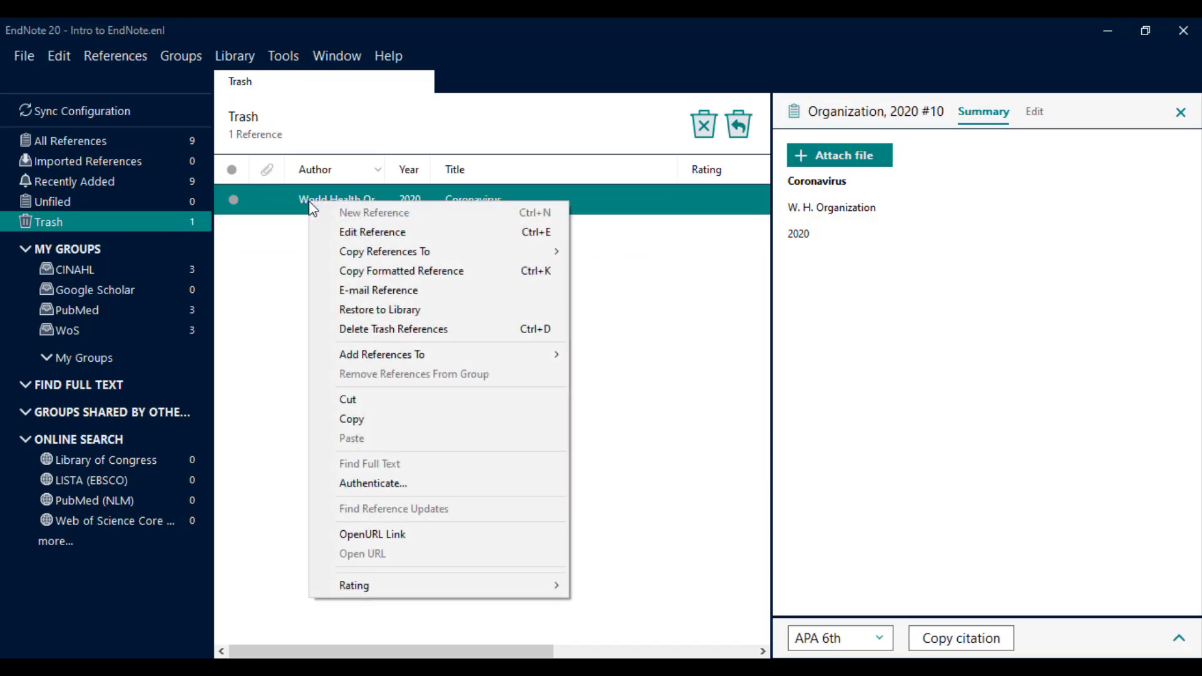
Empty the Trash permanently and return to All References, now 9 references.
right_click(174, 218)
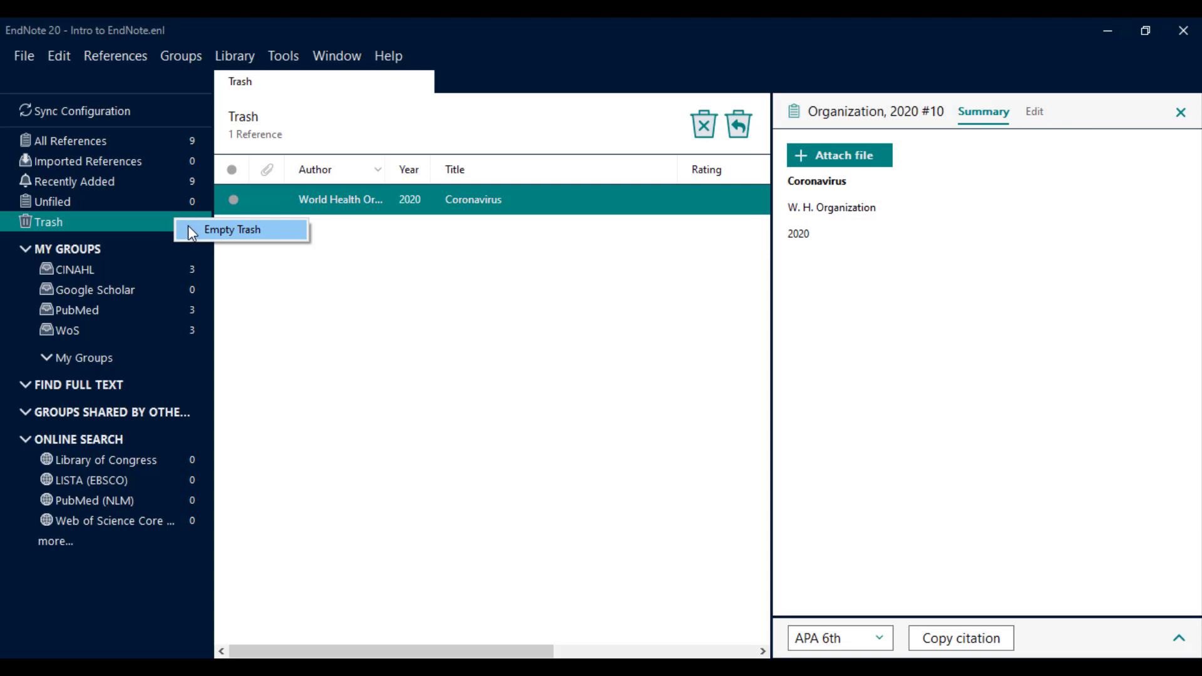
click(188, 230)
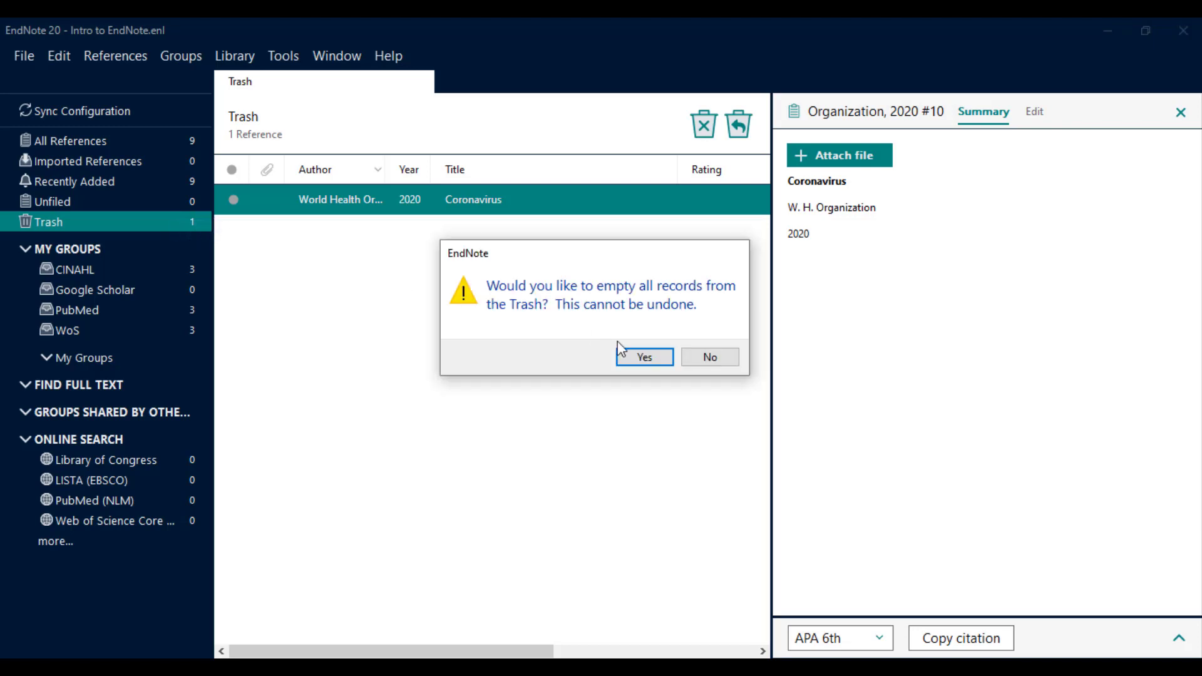
click(633, 359)
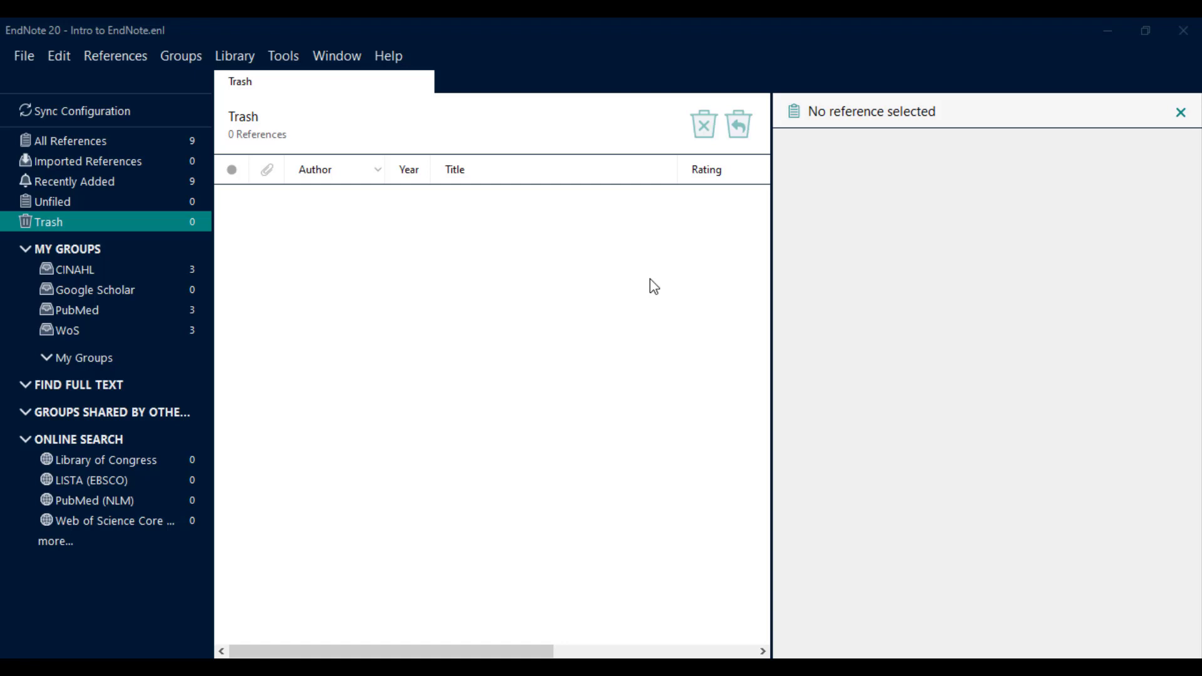
click(148, 145)
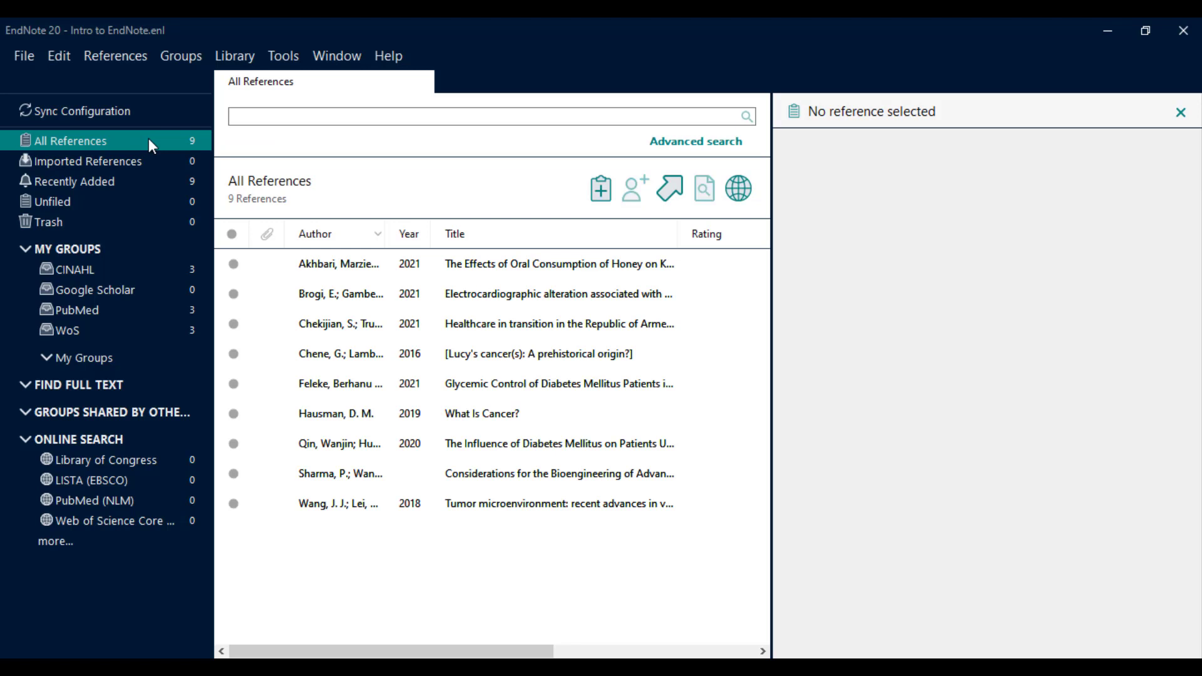
Select the Akhbari 2021 honey review and show its Summary with the full abstract.
click(503, 268)
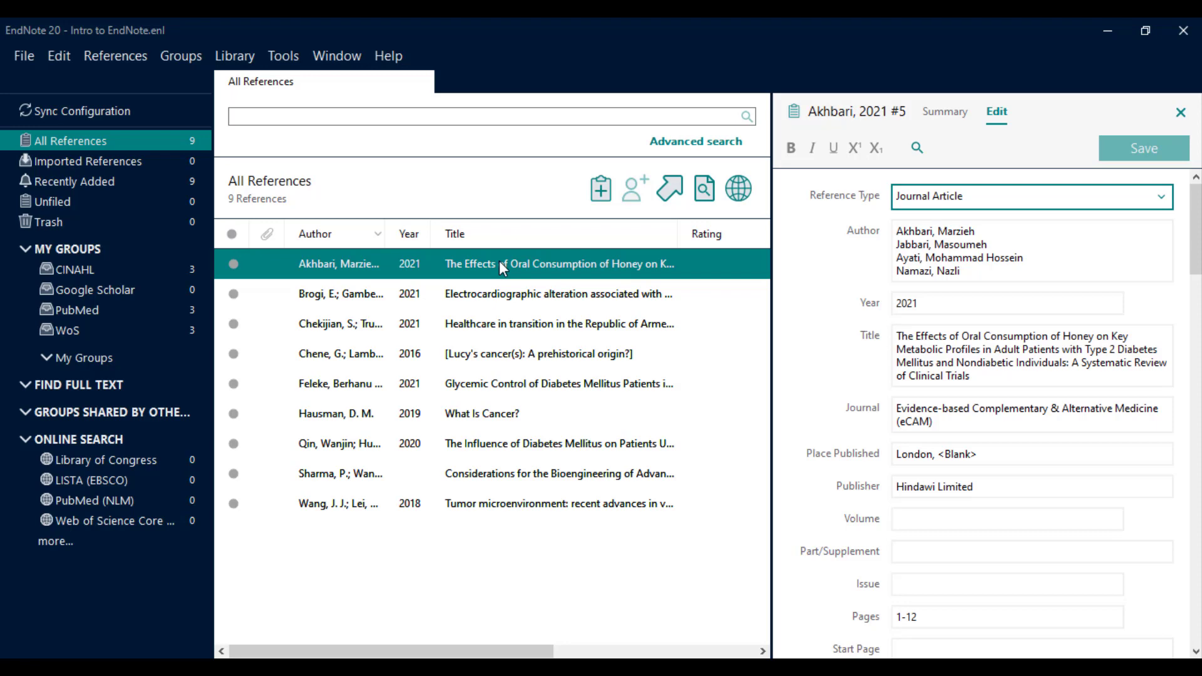
click(952, 119)
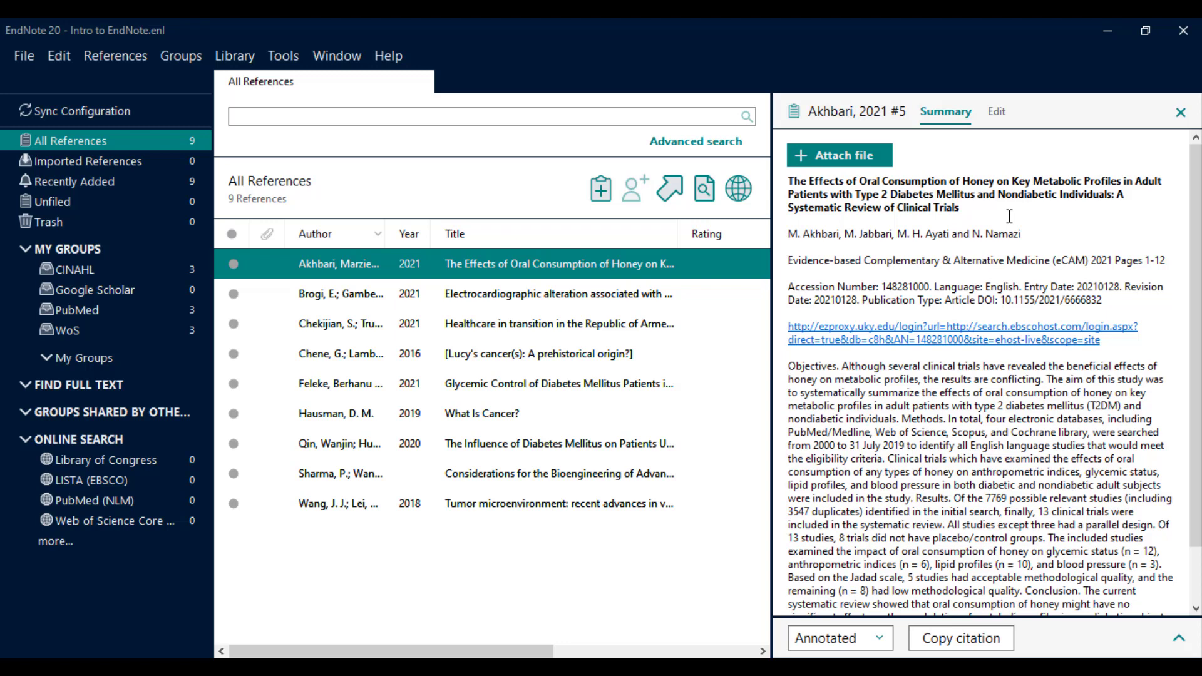
Expand the Akhbari citation preview and format it in APA 6th, then in Vancouver style.
click(1180, 641)
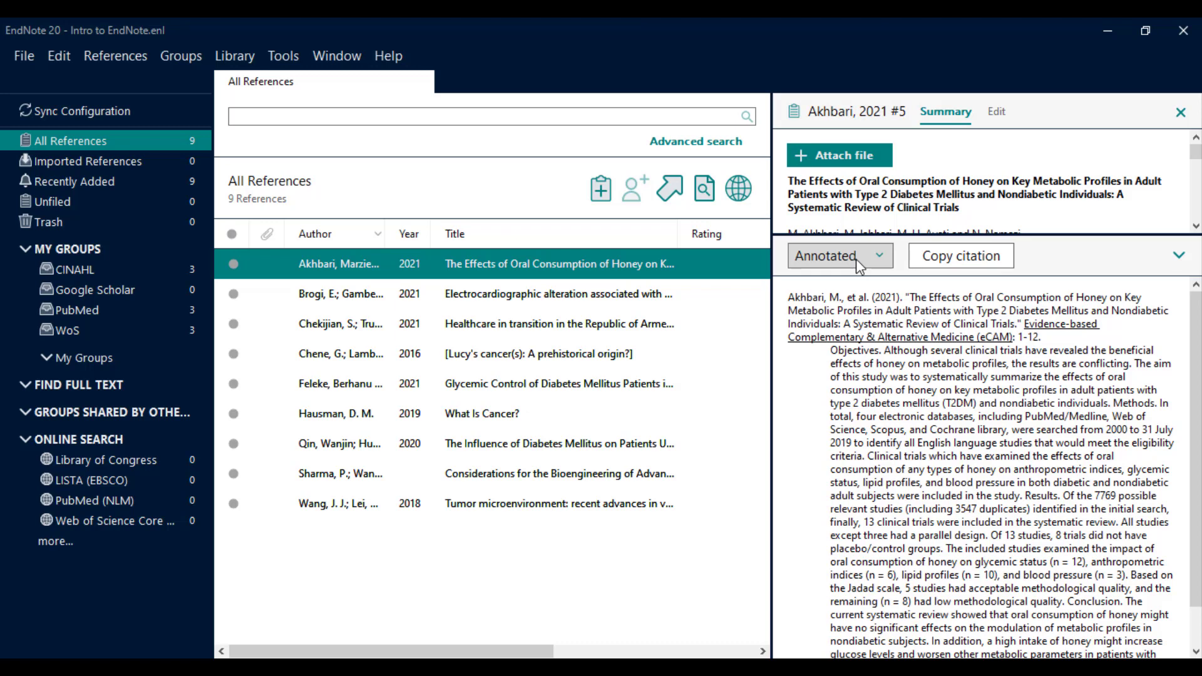
click(855, 258)
click(860, 339)
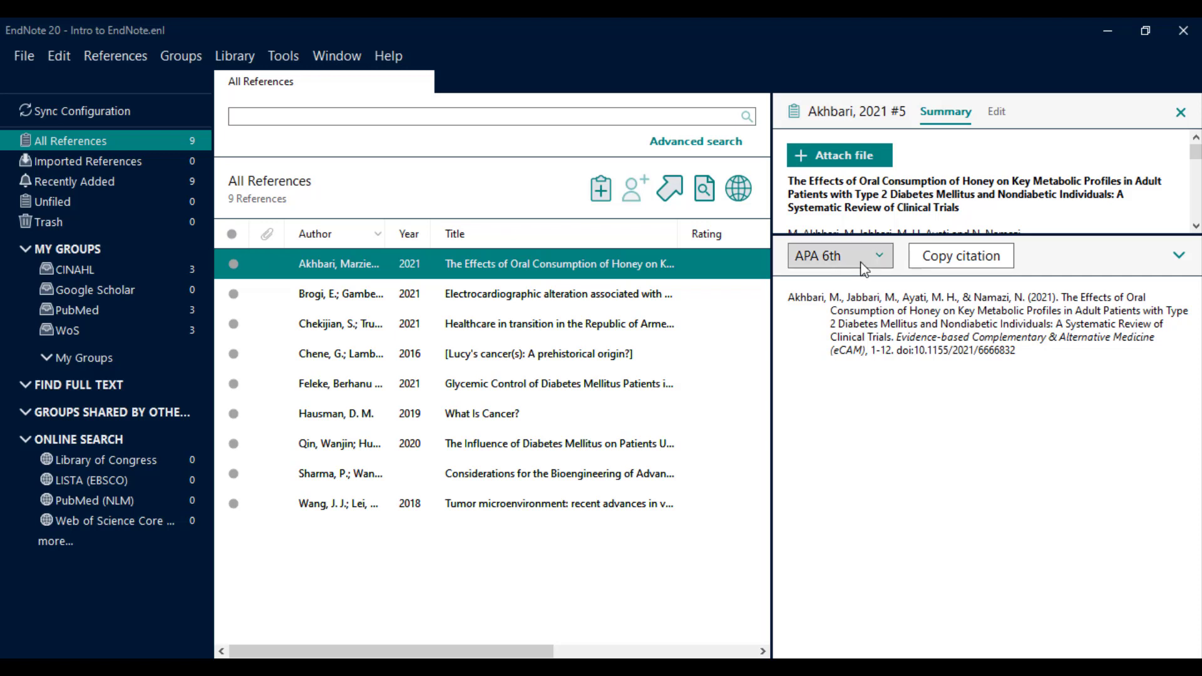
click(863, 258)
click(851, 507)
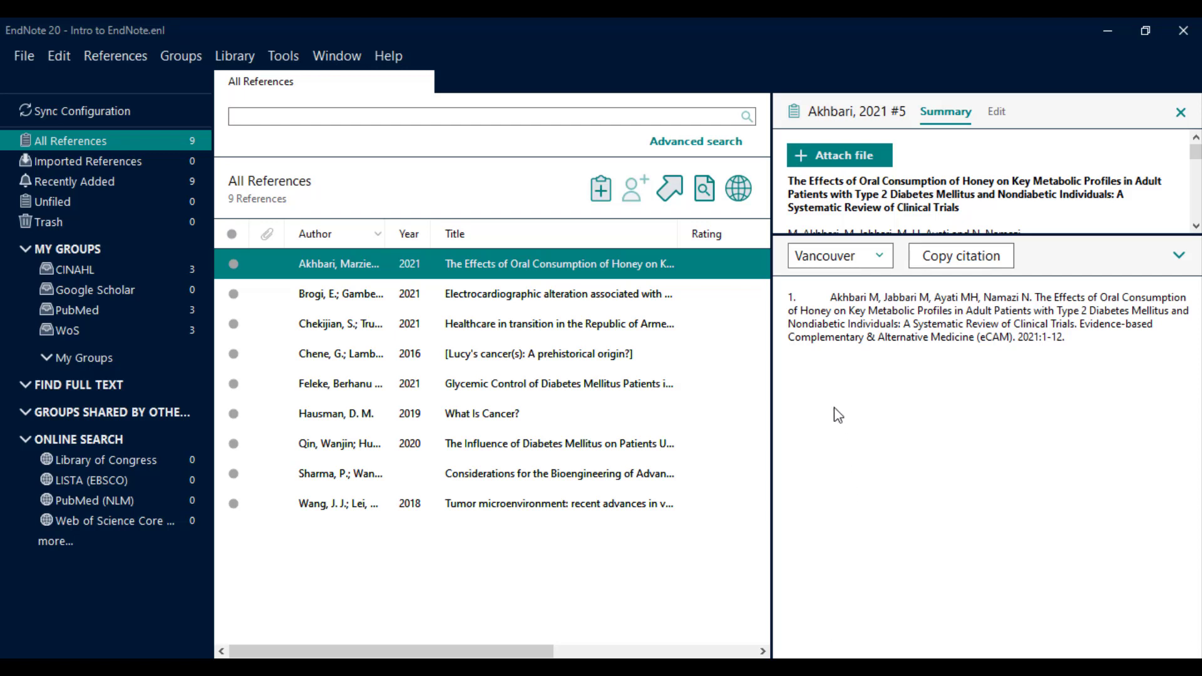
click(856, 261)
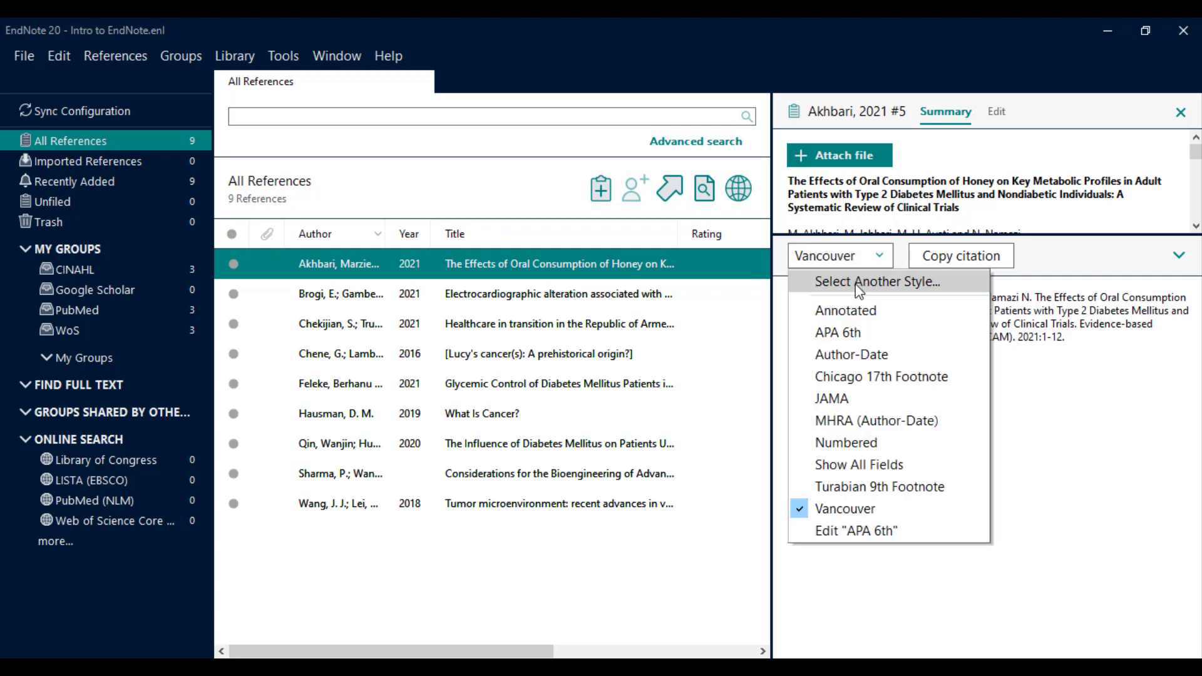
Search Choose A Style for JAMA and apply it to the citation preview.
click(859, 282)
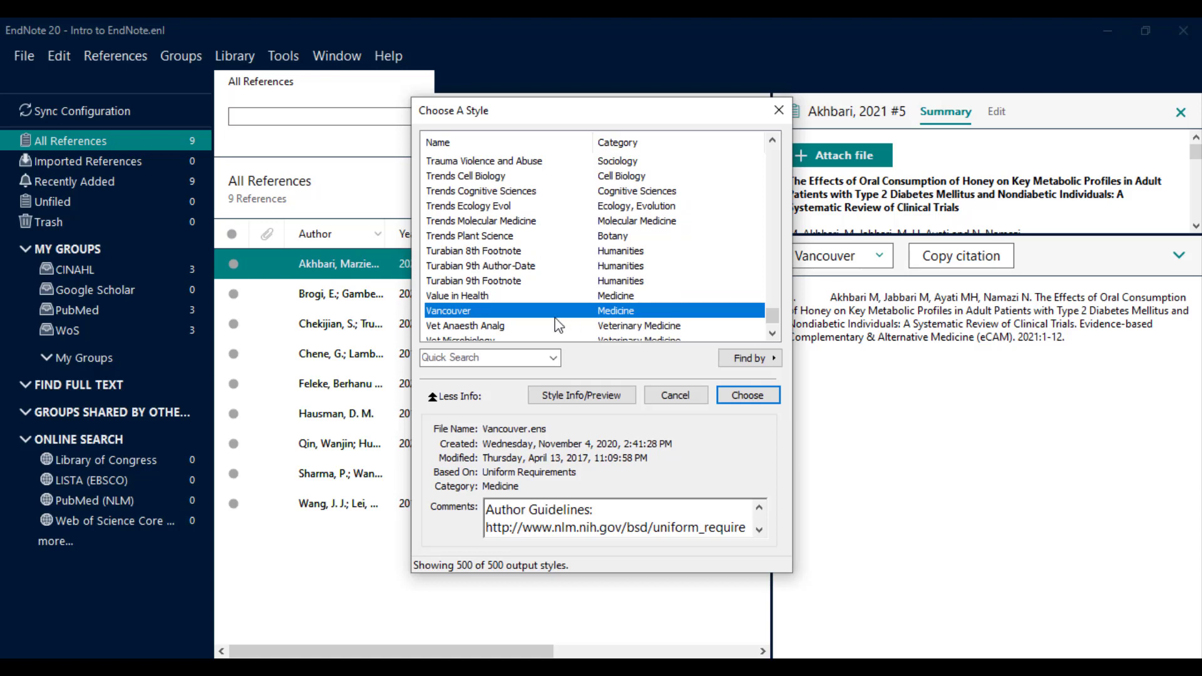
click(479, 358)
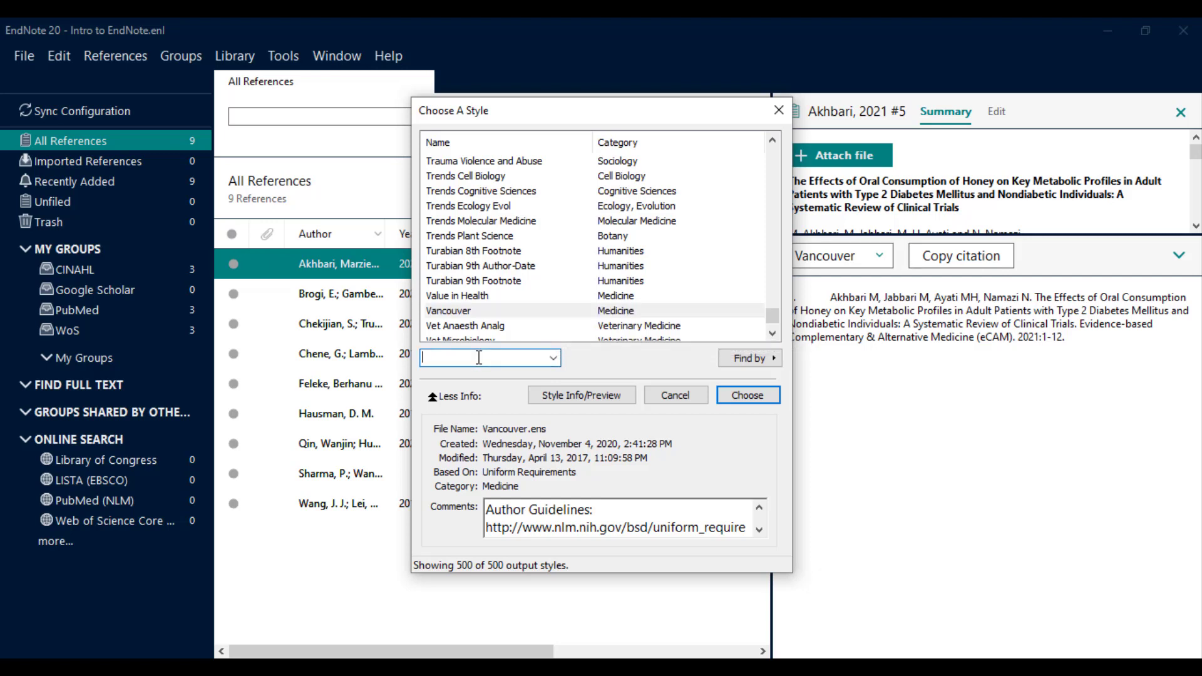
text(JAMA)
key(Return)
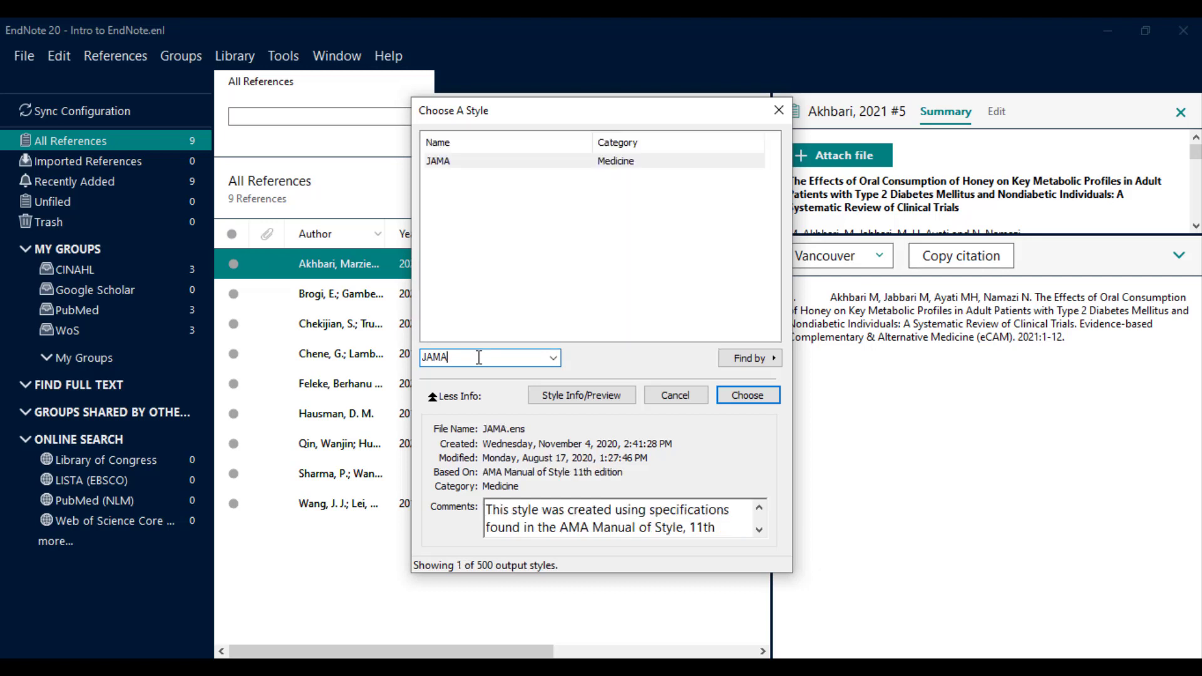
click(490, 164)
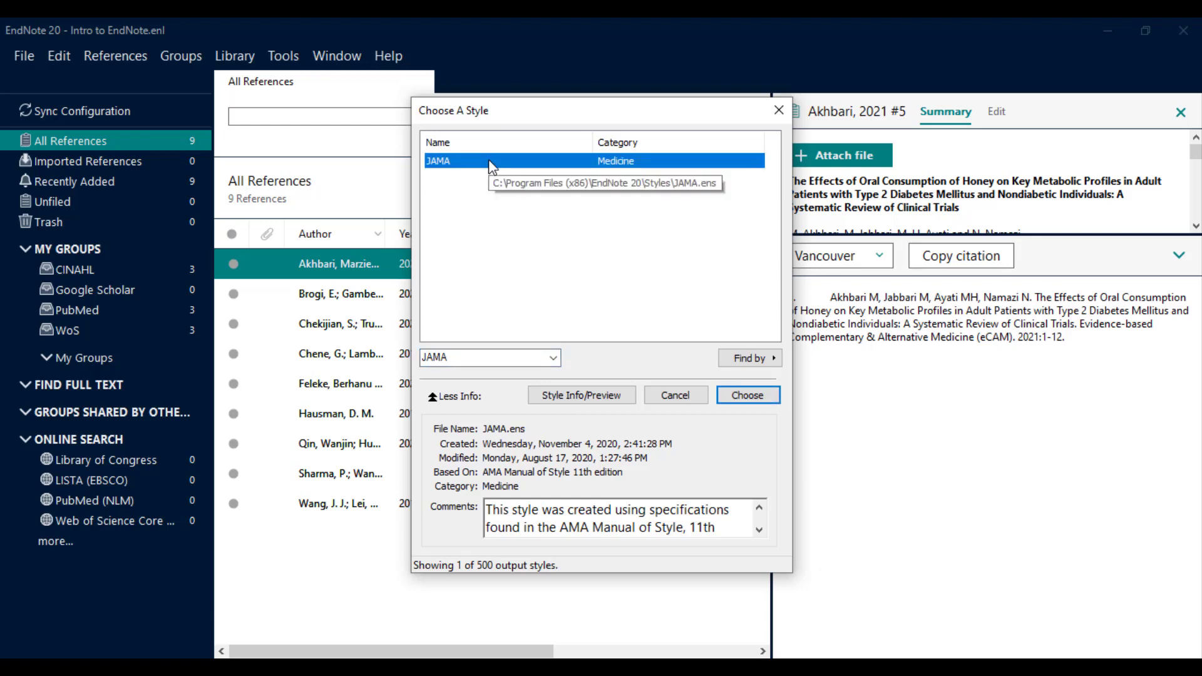
click(741, 396)
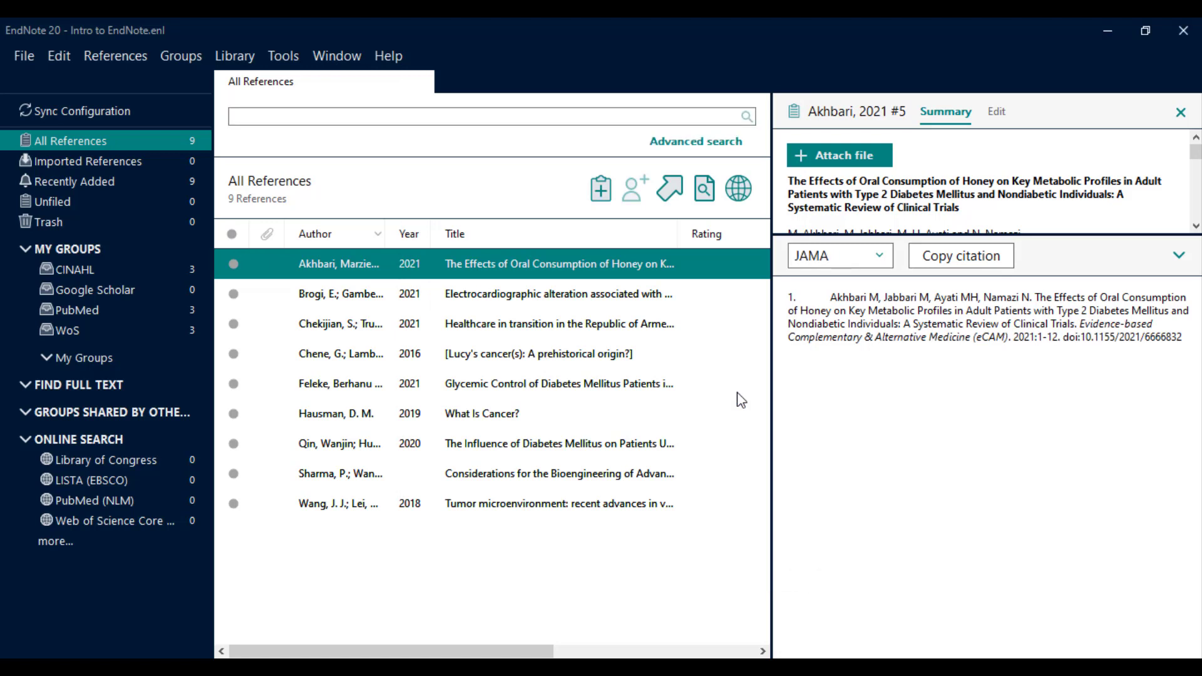
Confirm JAMA in the style list, then expand the reference summary to full details.
click(850, 258)
click(840, 408)
click(1180, 256)
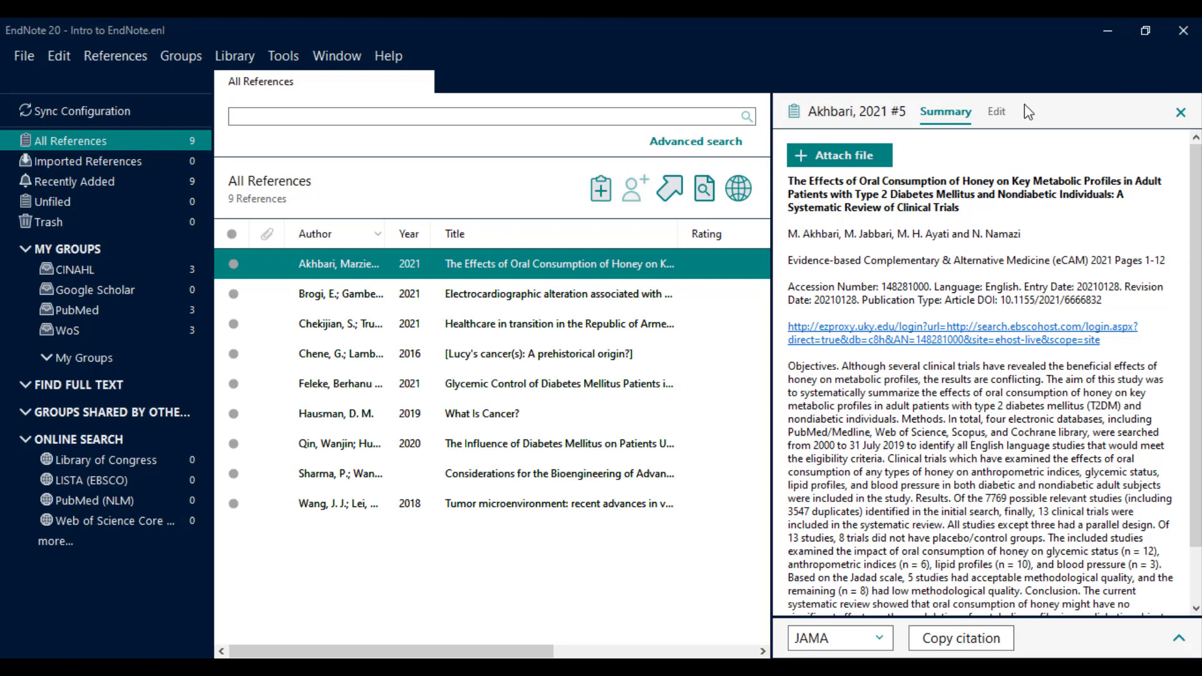
Open the Akhbari reference's editable fields, change the Year to 2020 and save.
click(997, 113)
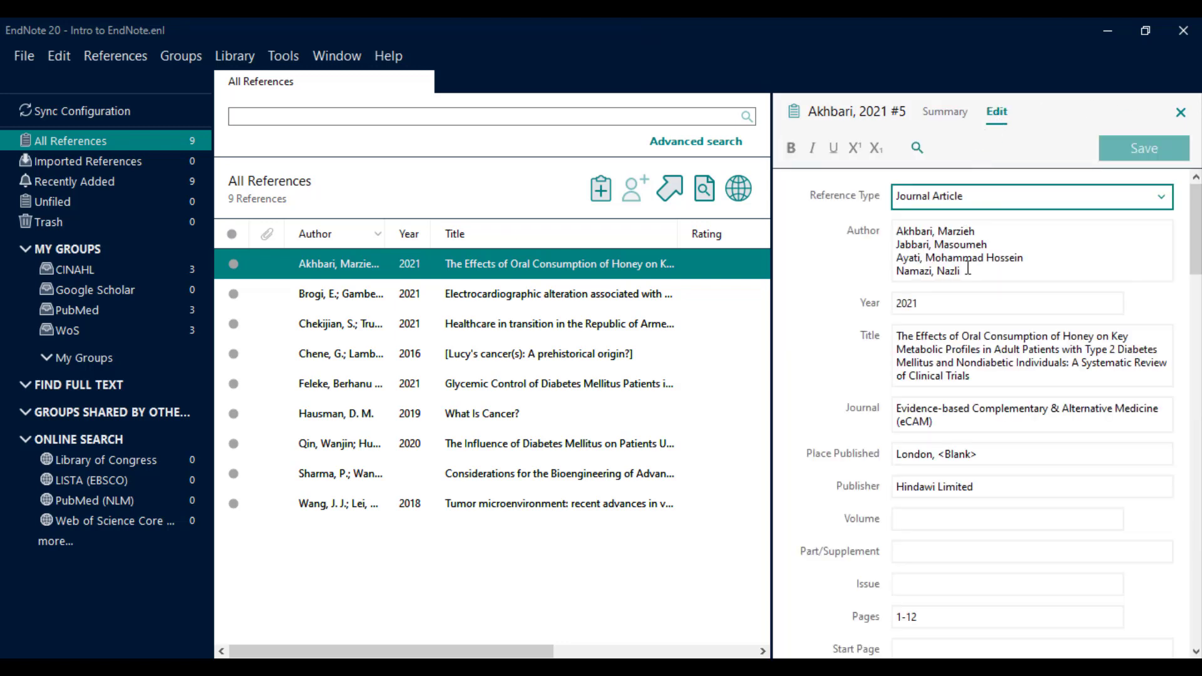
click(962, 302)
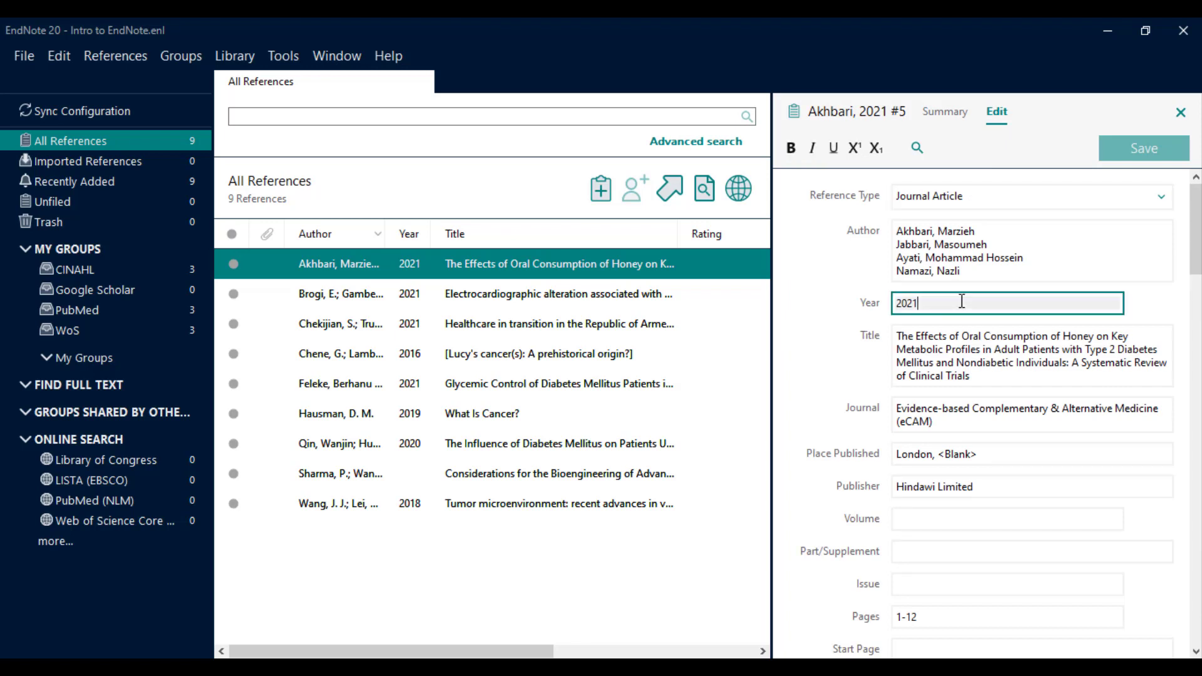
key(BackSpace)
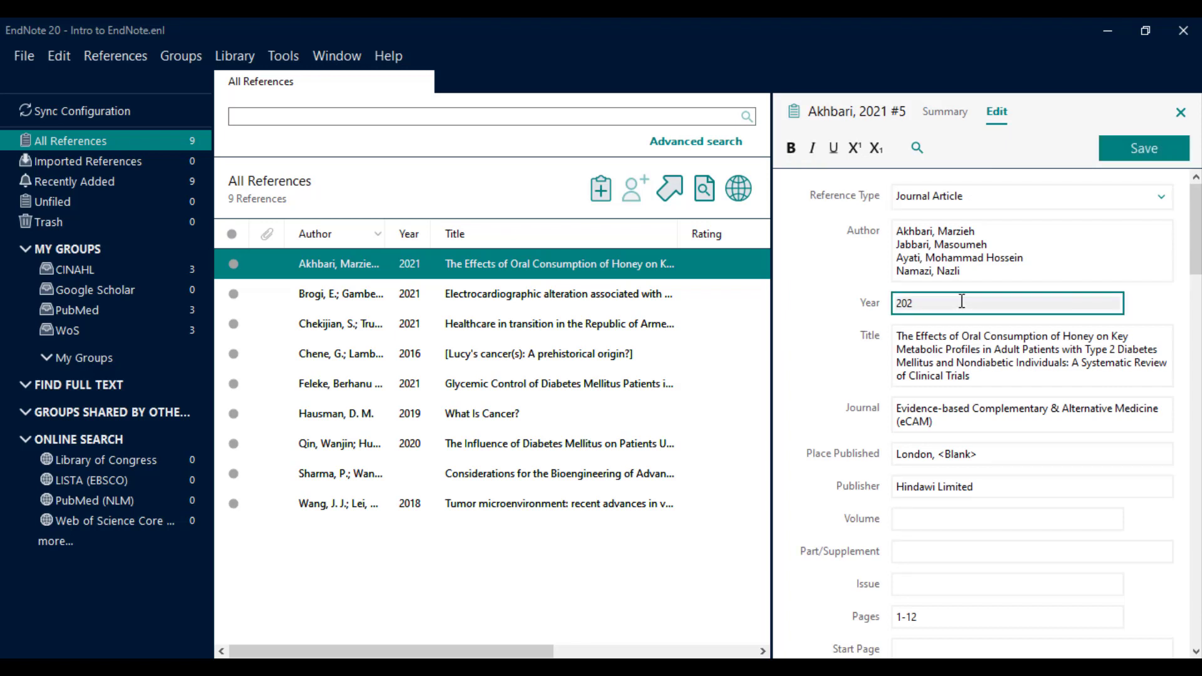
text(0)
click(1140, 155)
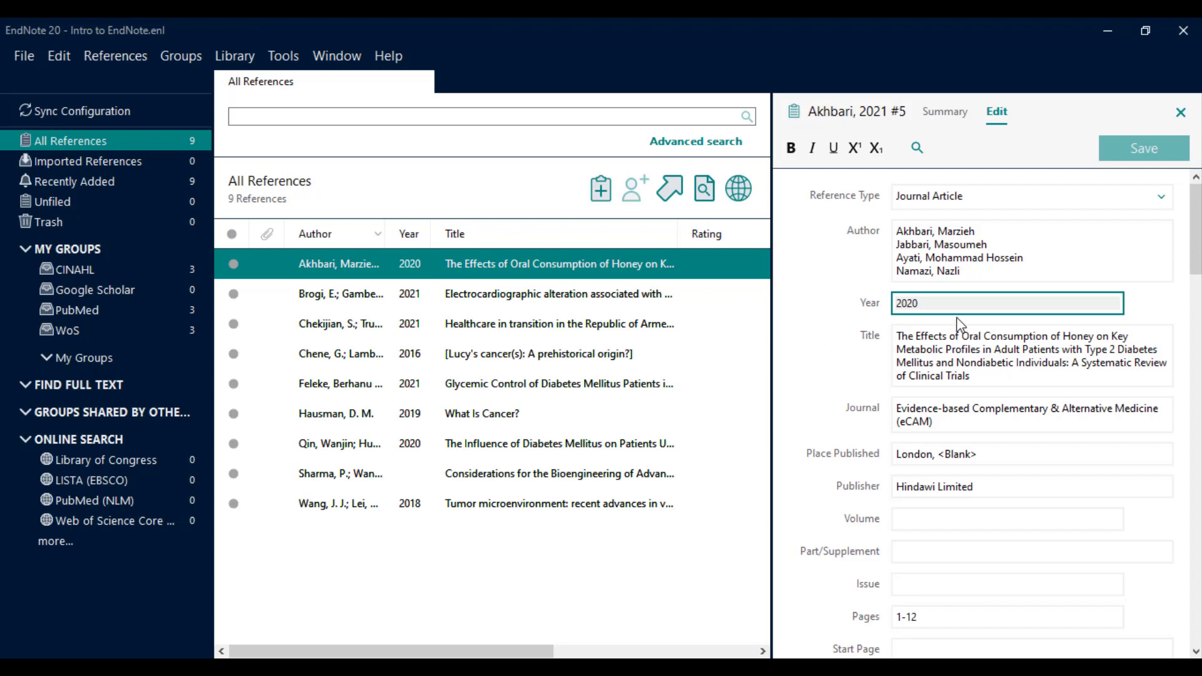
Change the Year back to 2021 and save the reference again.
key(BackSpace)
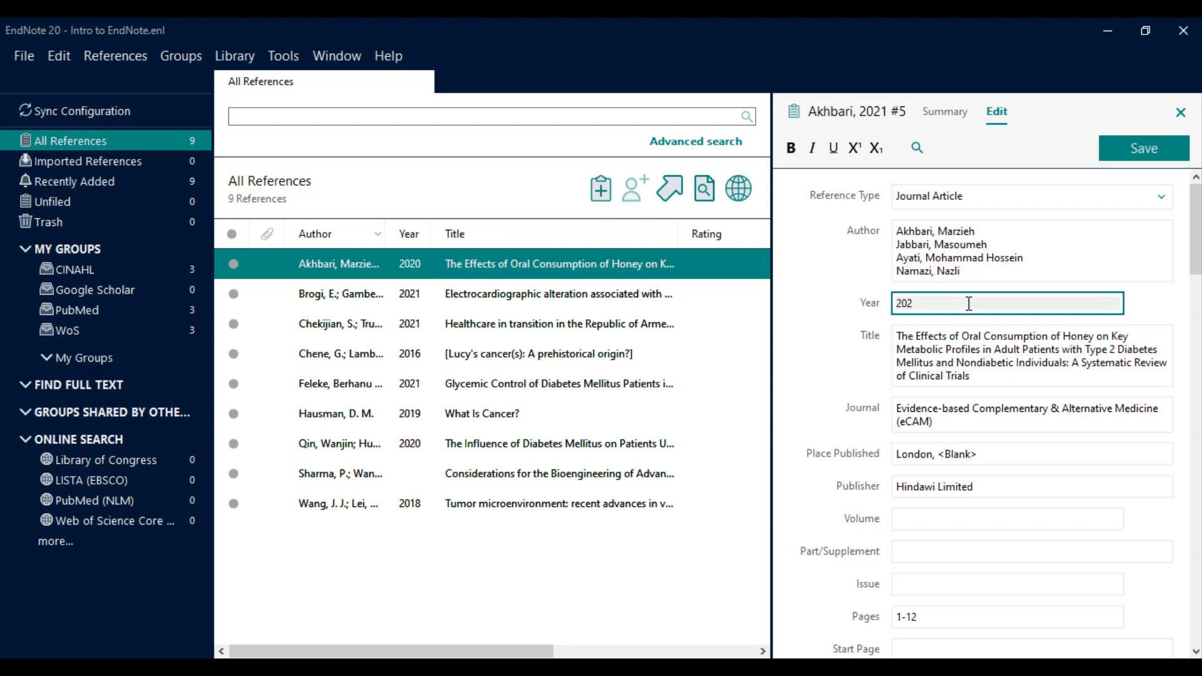
text(1)
click(1134, 160)
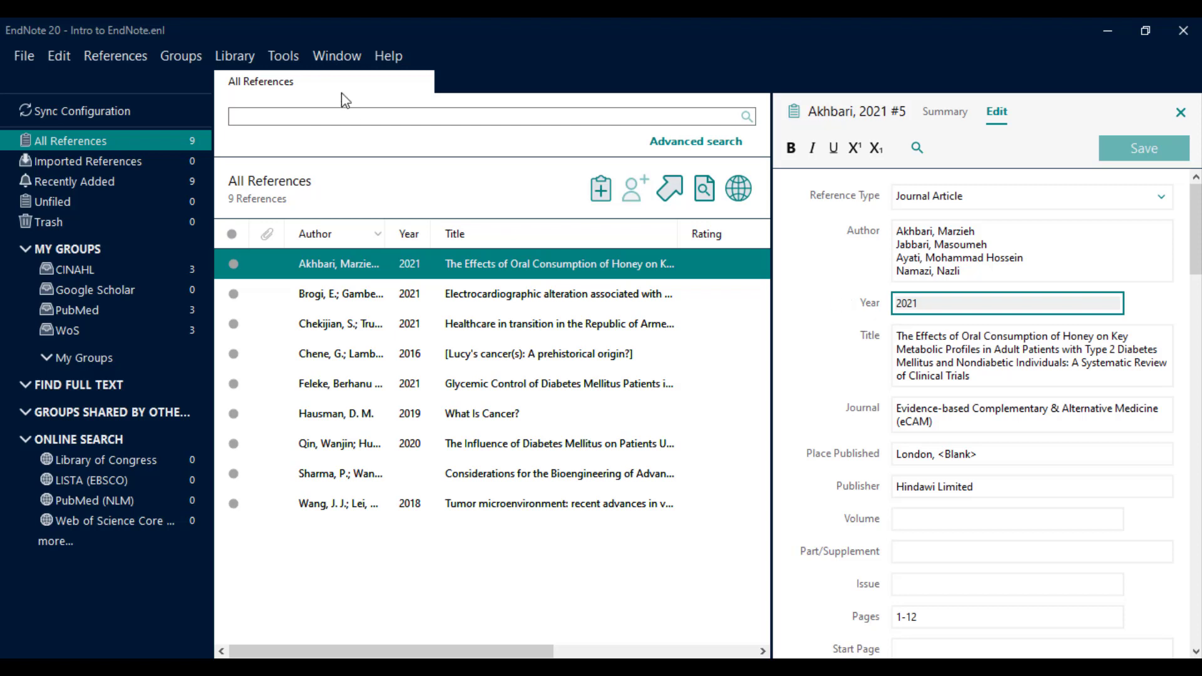
Create a new blank reference via References > New Reference with reference type Interview.
click(122, 58)
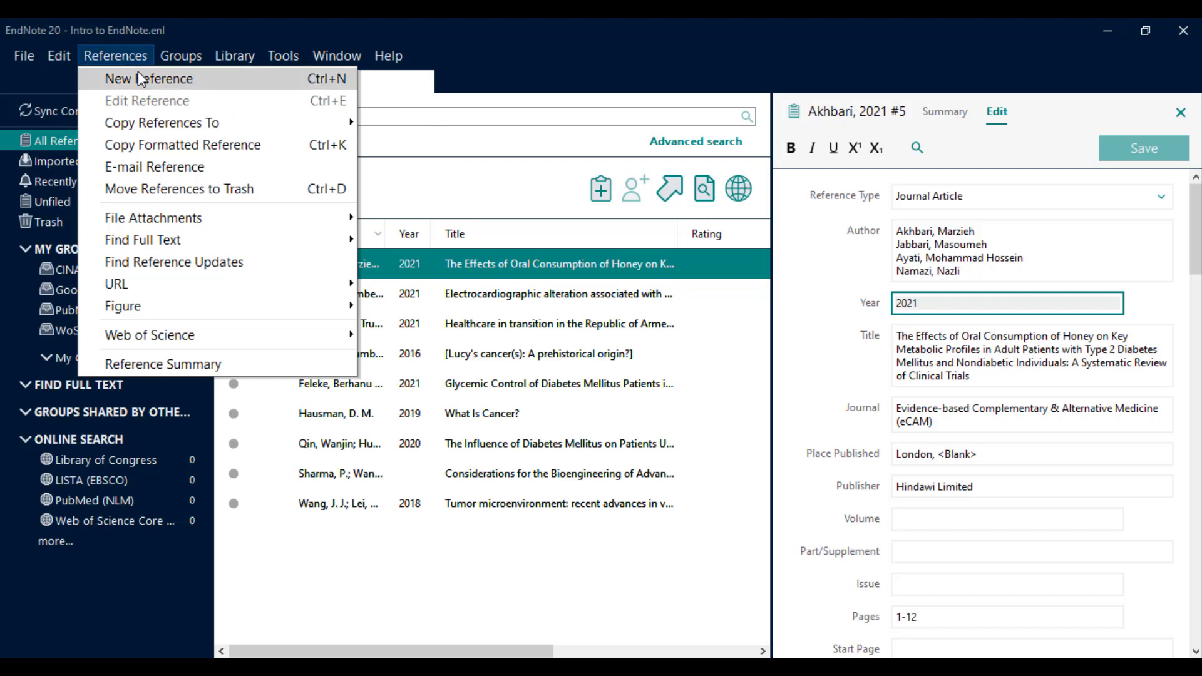
click(141, 78)
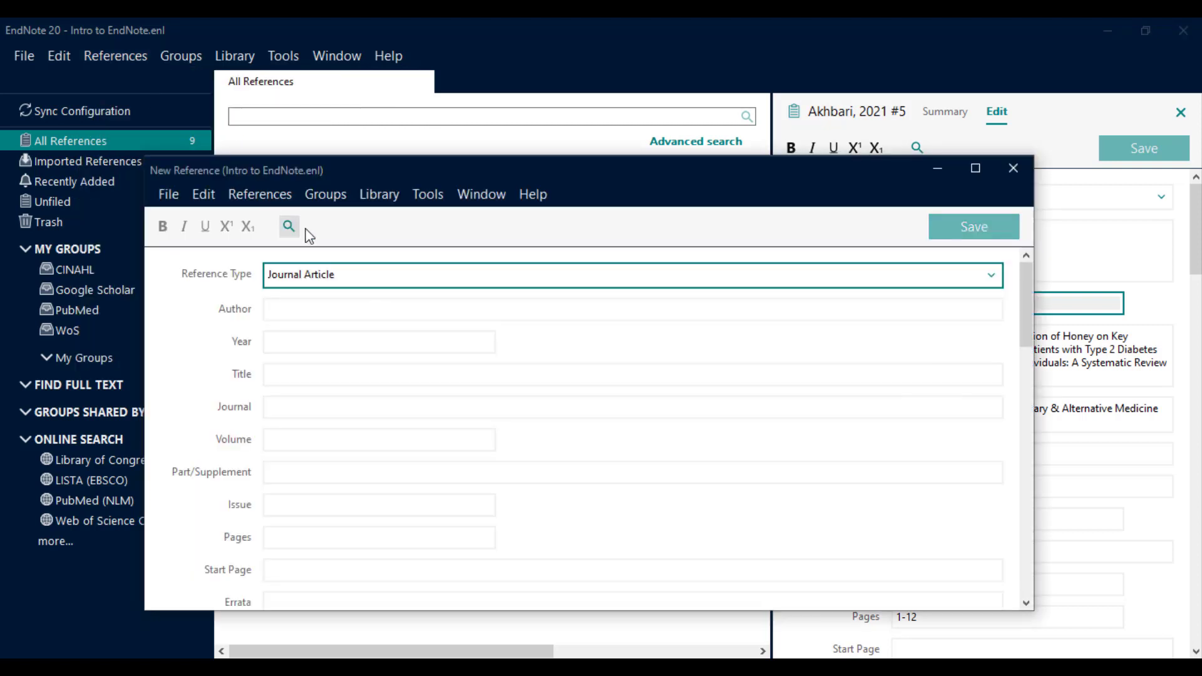
click(357, 280)
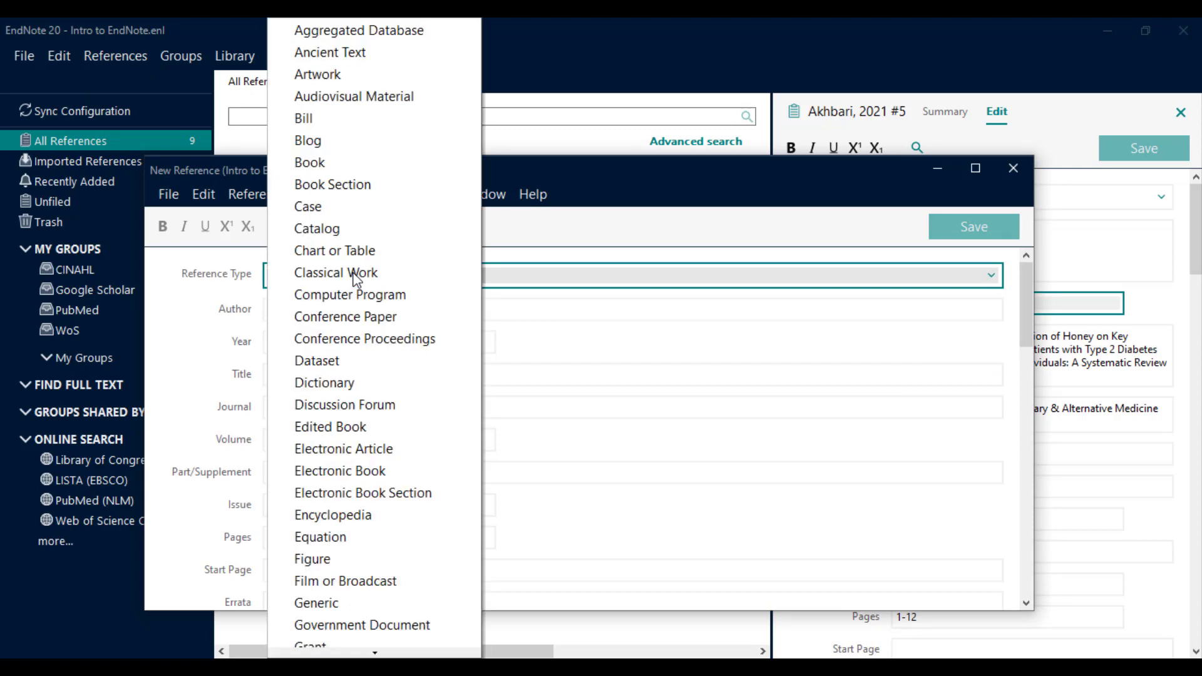
mouse_move(436, 654)
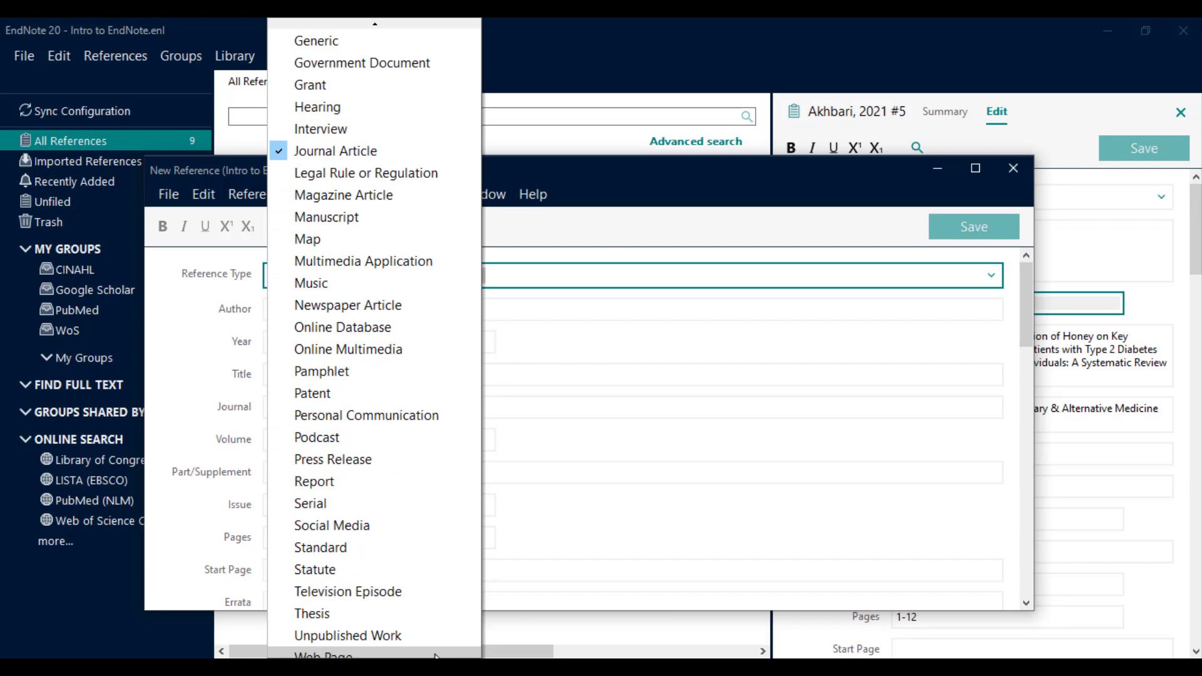
click(340, 132)
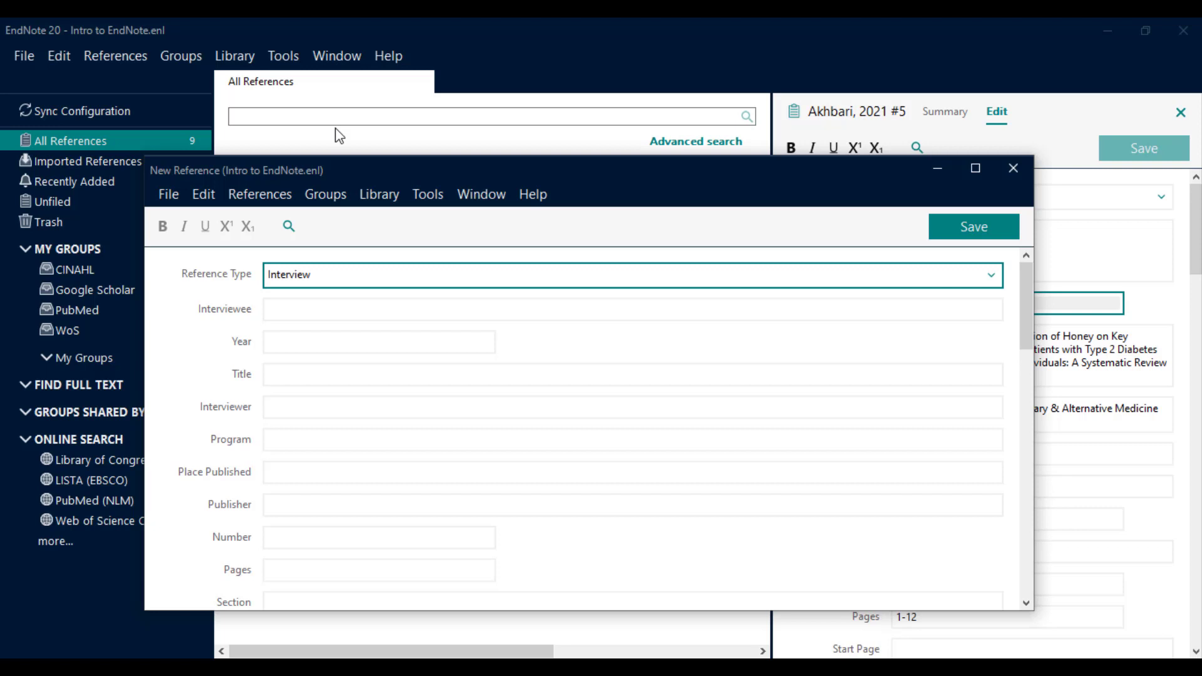
Enter the interviewee's name and Year 2021 in the Interview reference, then save it.
click(382, 313)
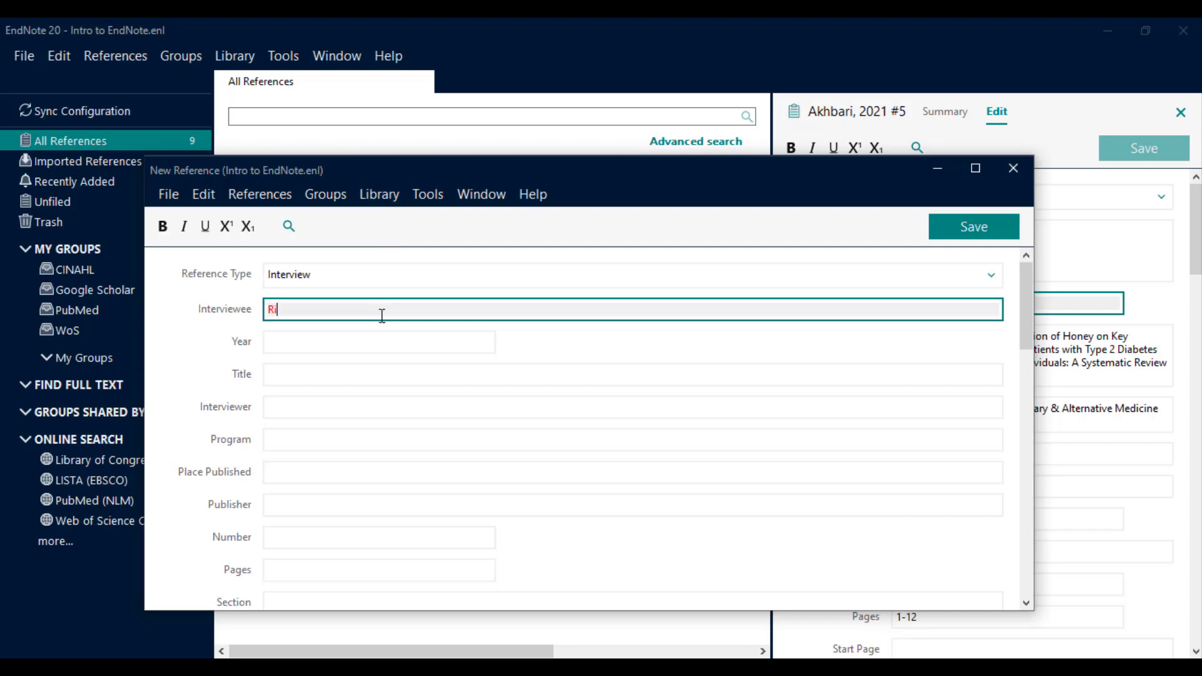
click(359, 342)
text(2021)
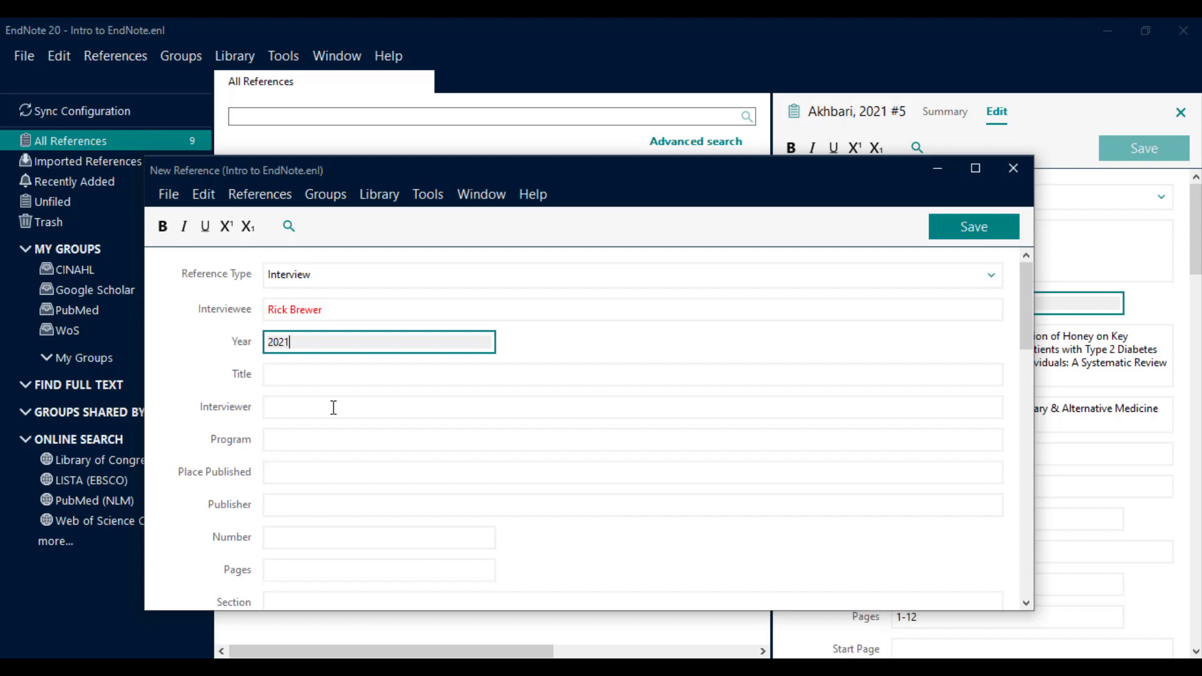
click(986, 225)
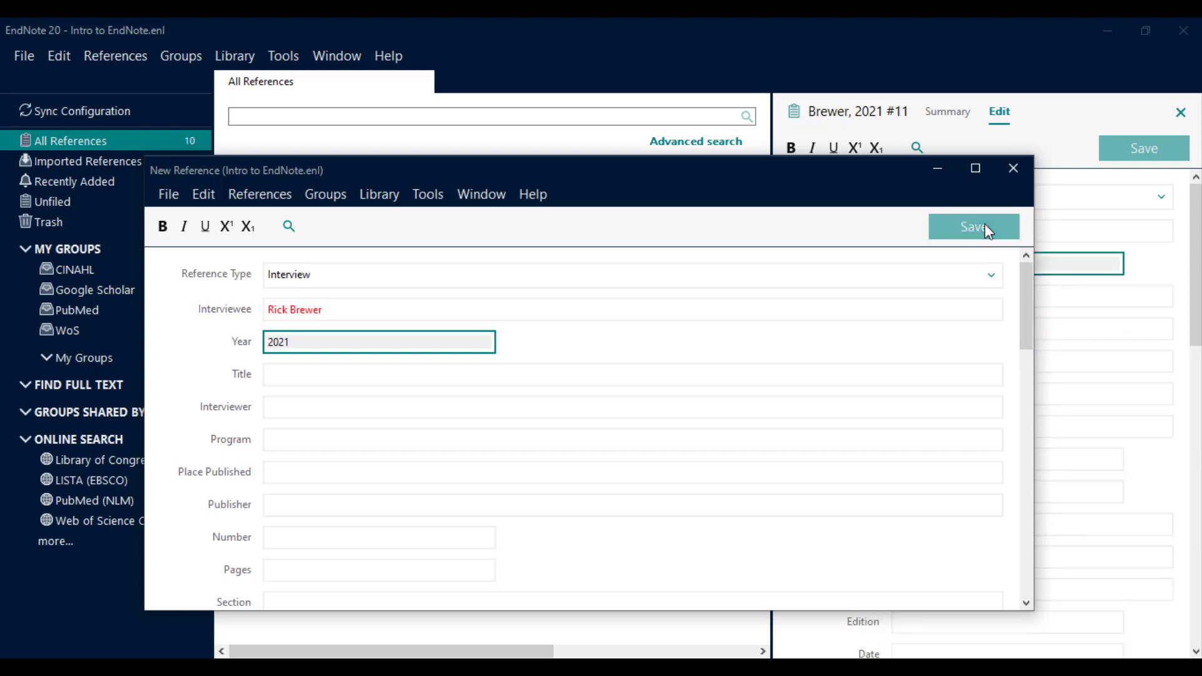
Close the New Reference window and bring up the Akhbari reference's summary.
click(1007, 173)
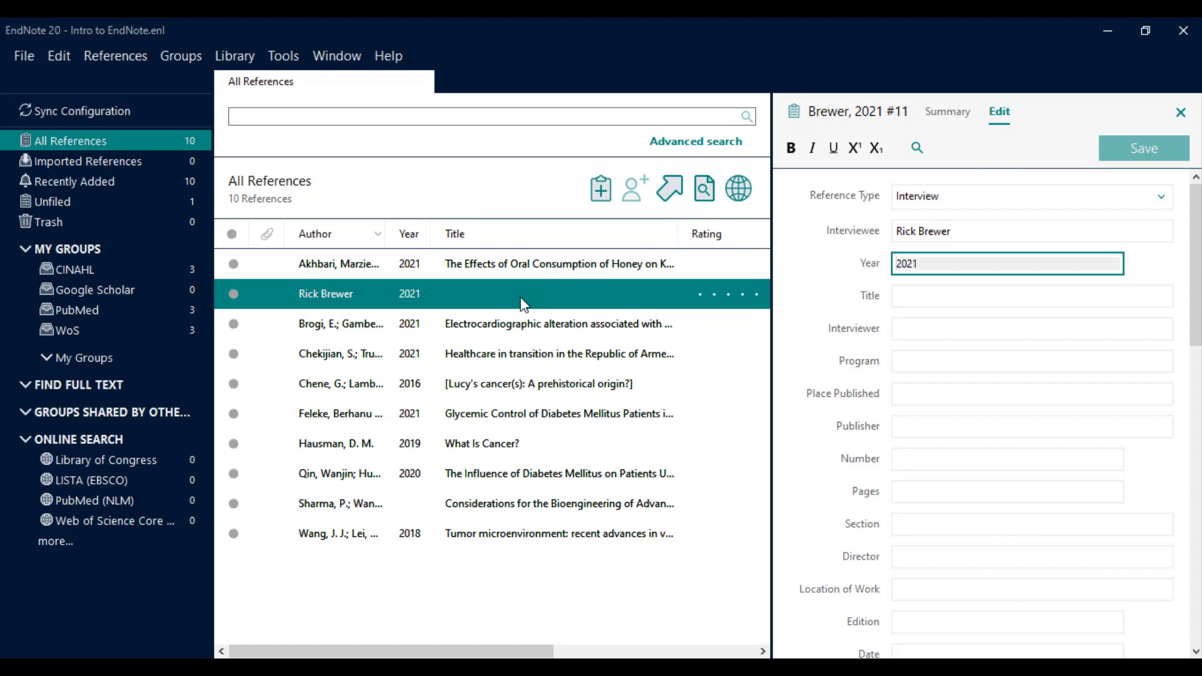
click(940, 119)
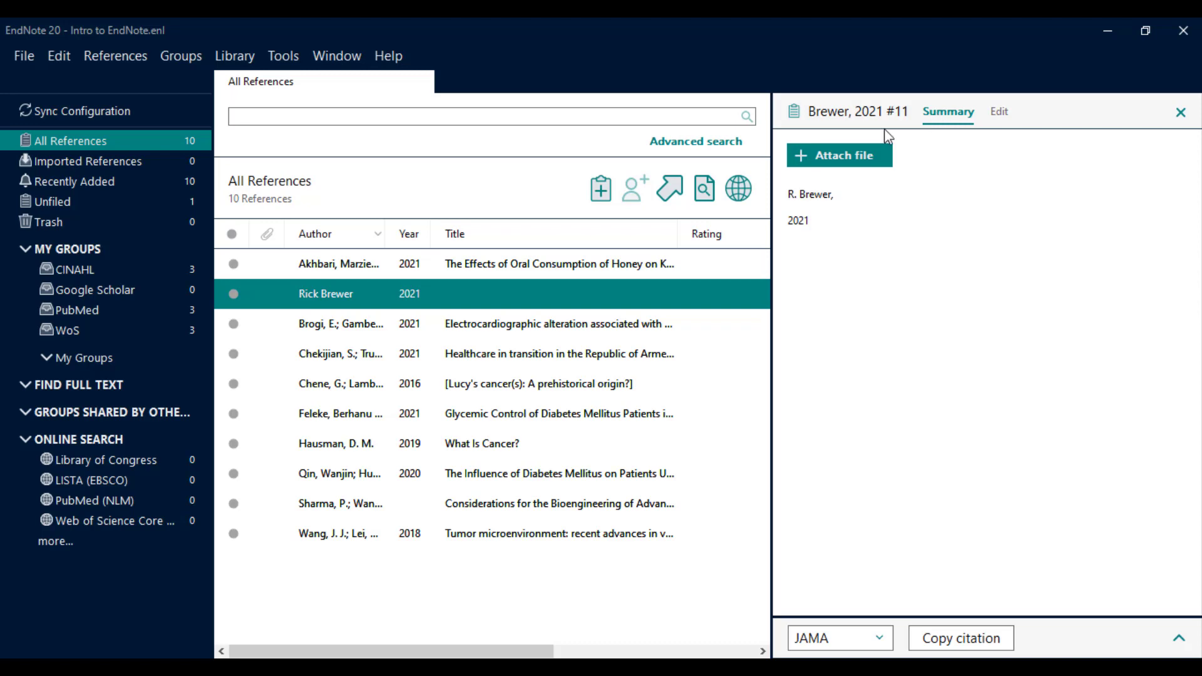
click(595, 265)
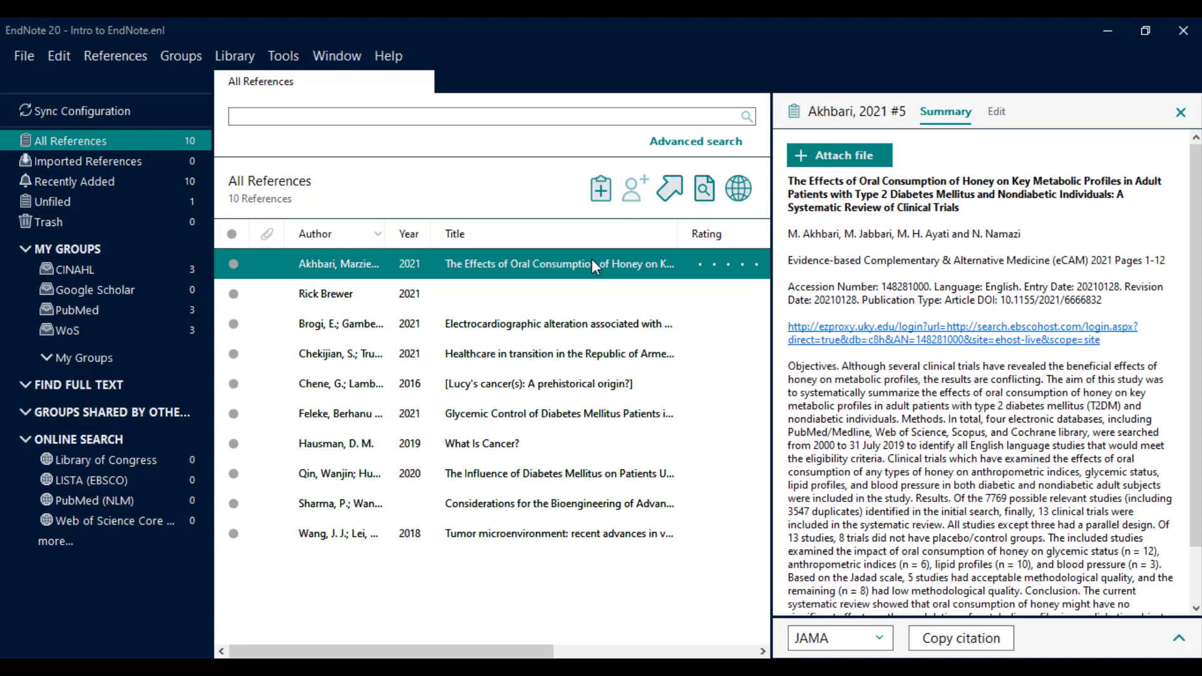
Attach document(1).pdf from Downloads to the Feleke reference and confirm saving the changes.
click(849, 165)
click(544, 416)
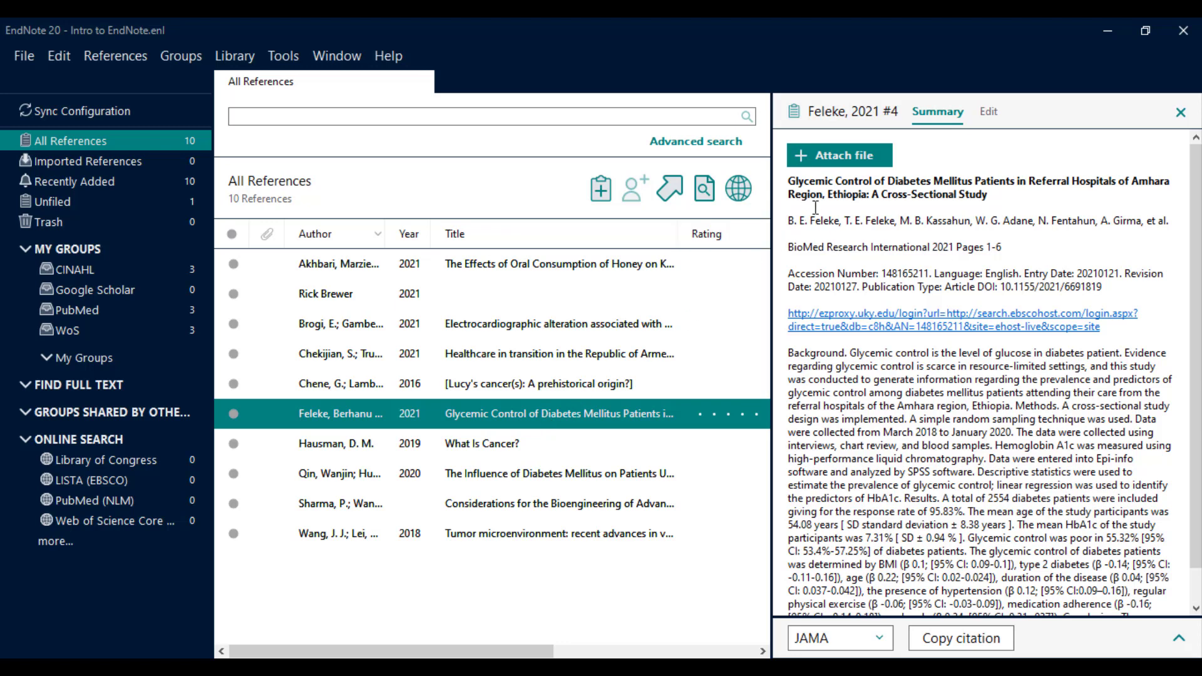
click(850, 164)
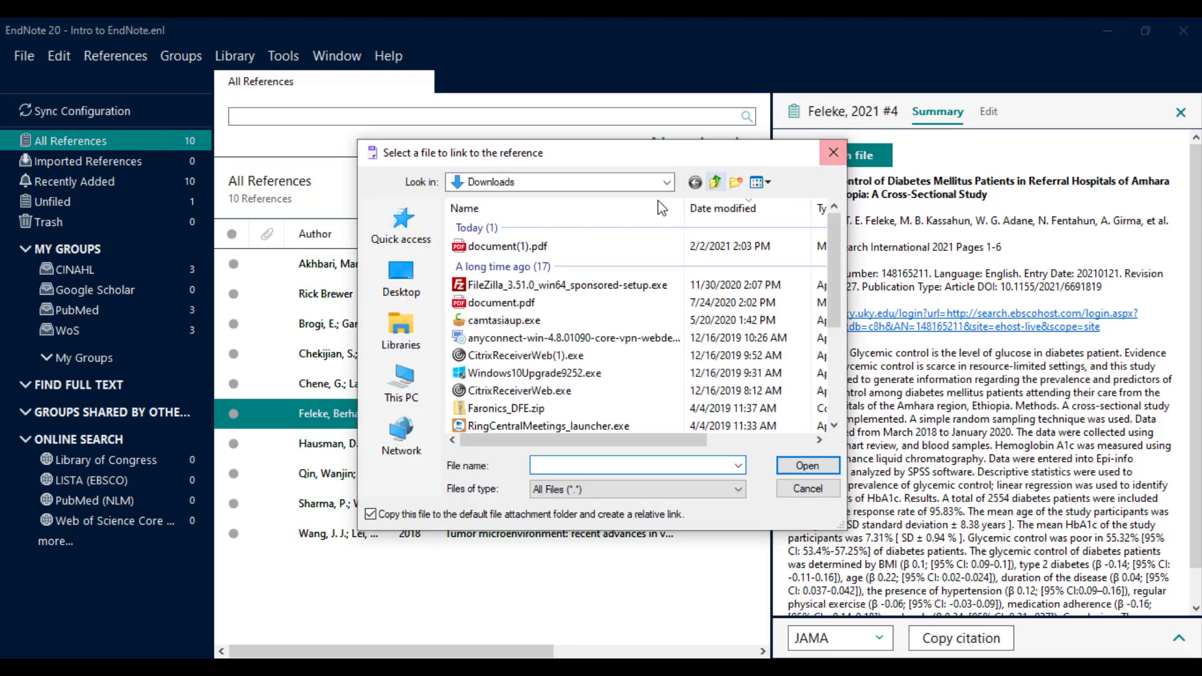
click(629, 183)
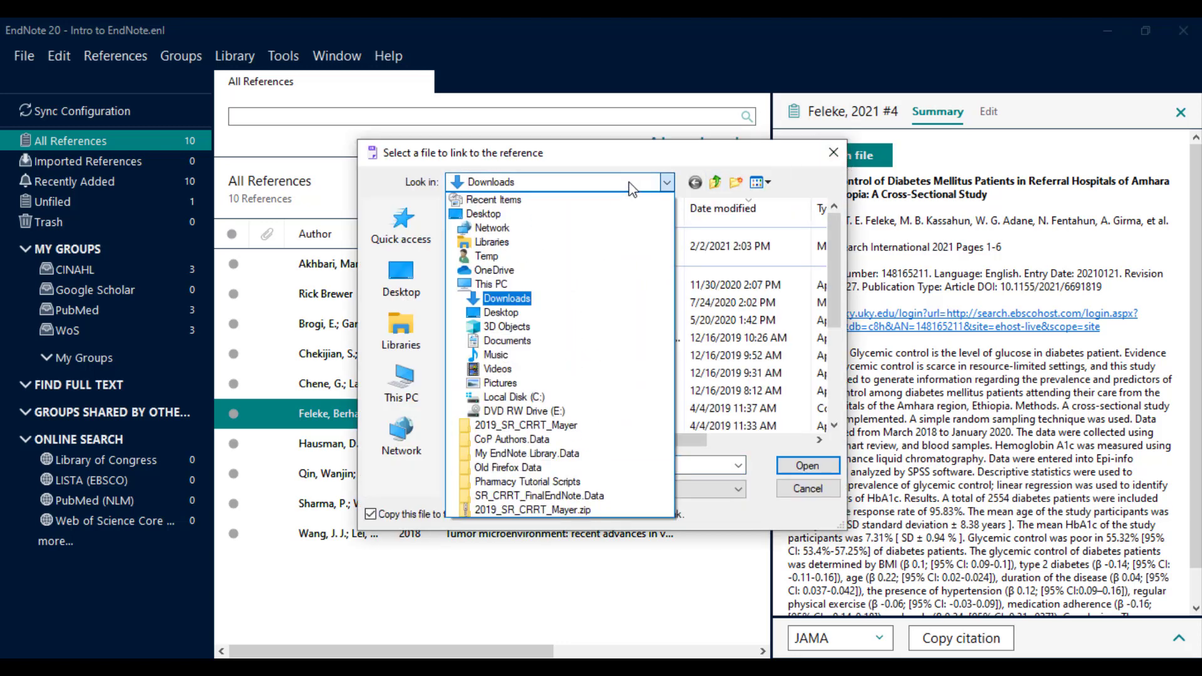
click(628, 182)
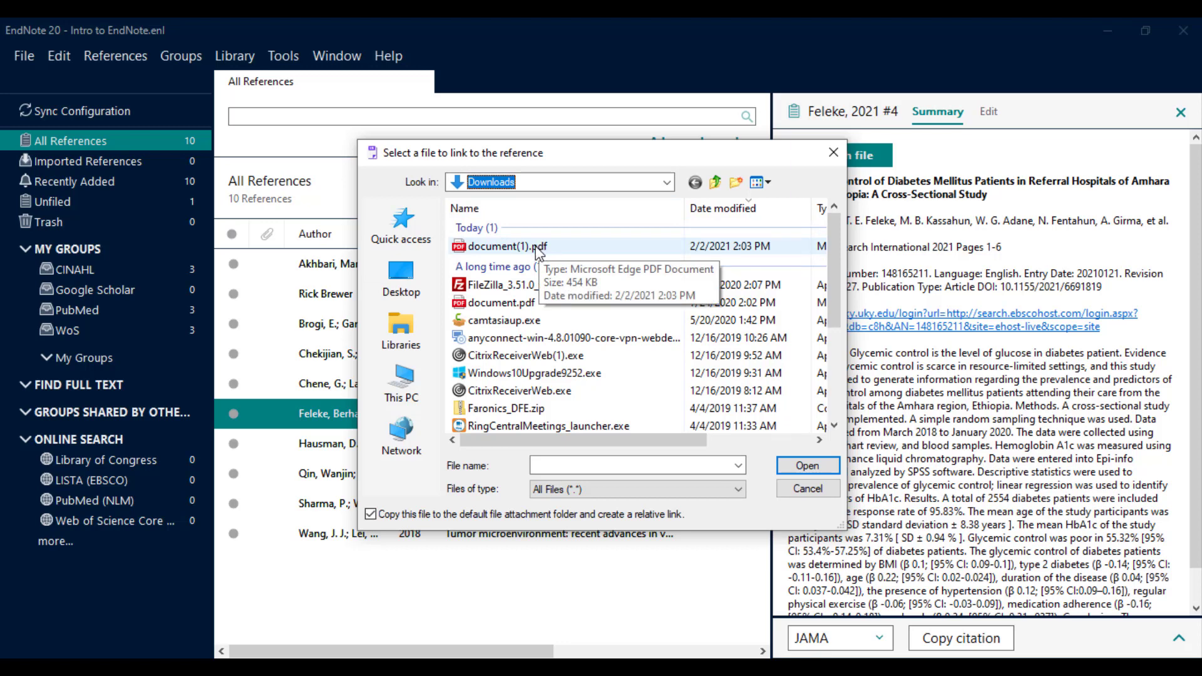
click(536, 248)
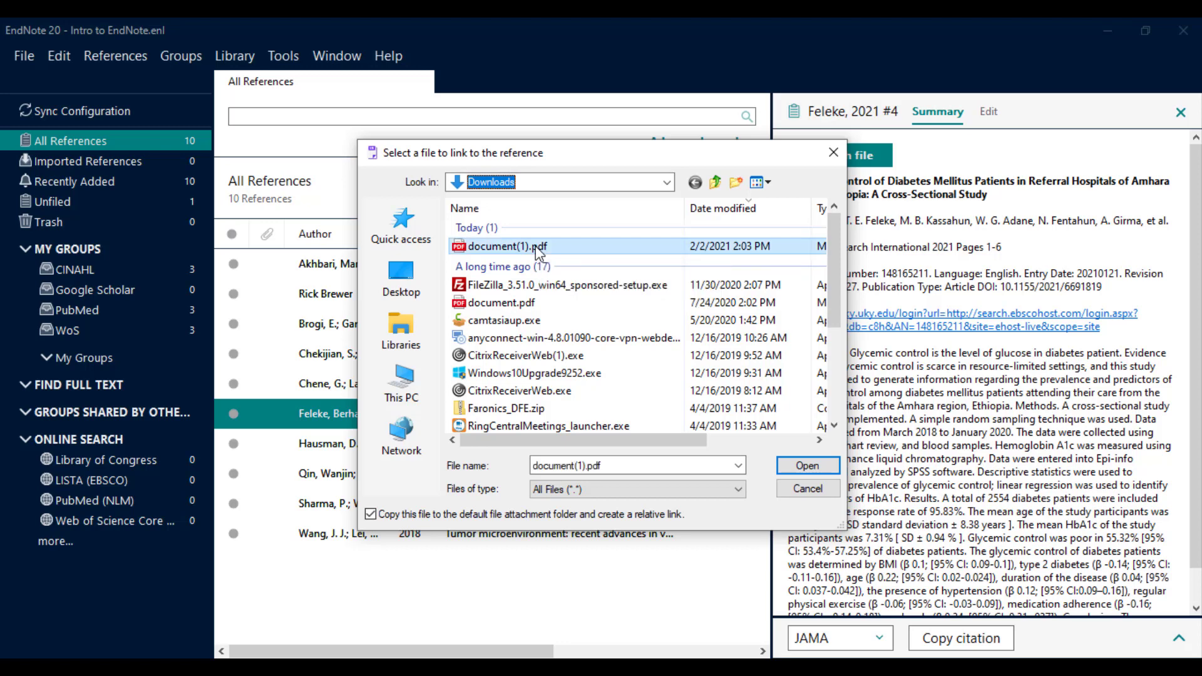
click(803, 465)
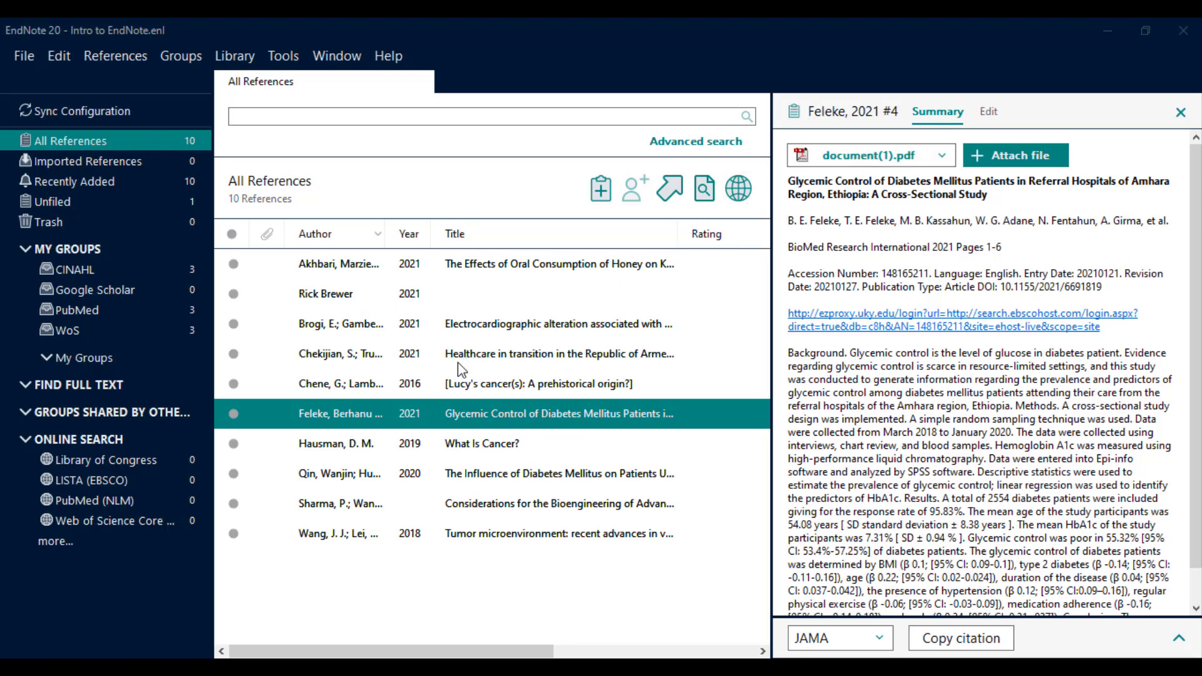
click(438, 389)
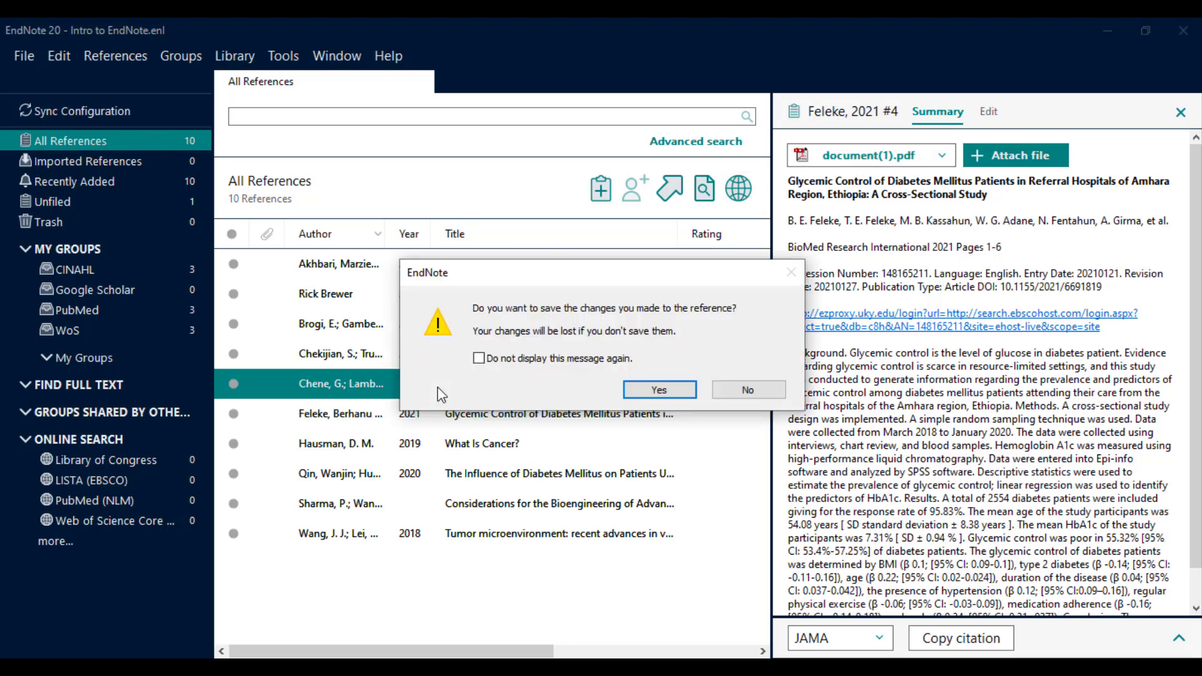
click(659, 392)
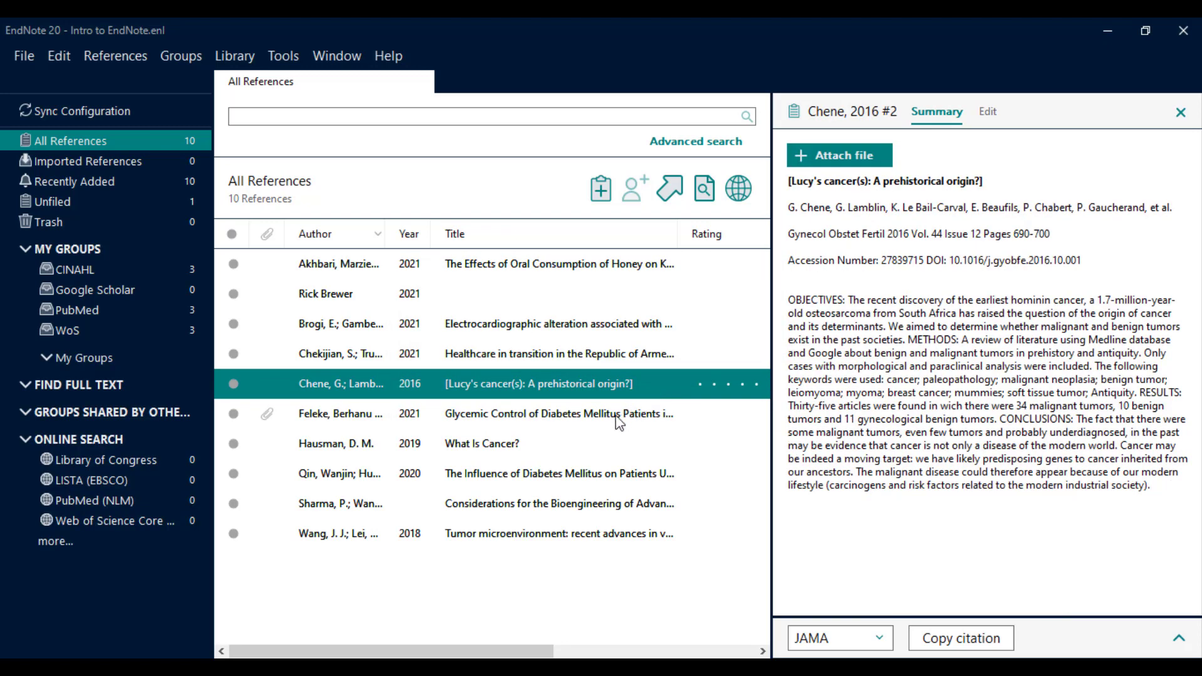
click(602, 426)
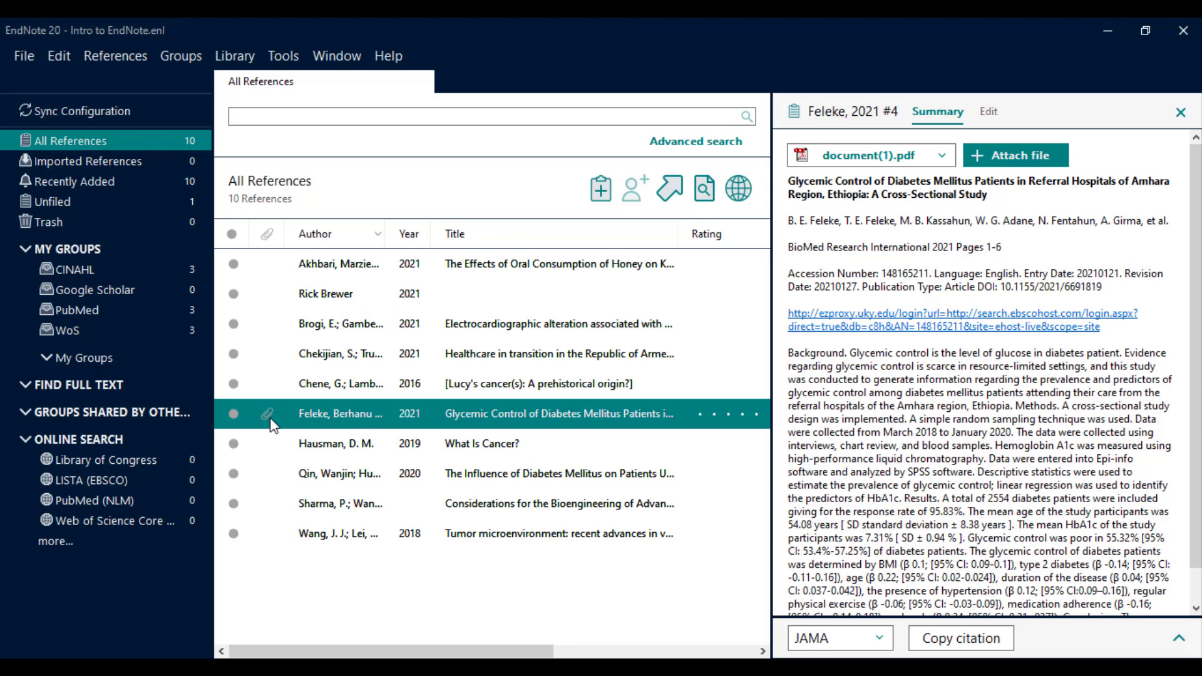
Open the attached document(1).pdf and place a sticky-note comment near the page top.
click(911, 160)
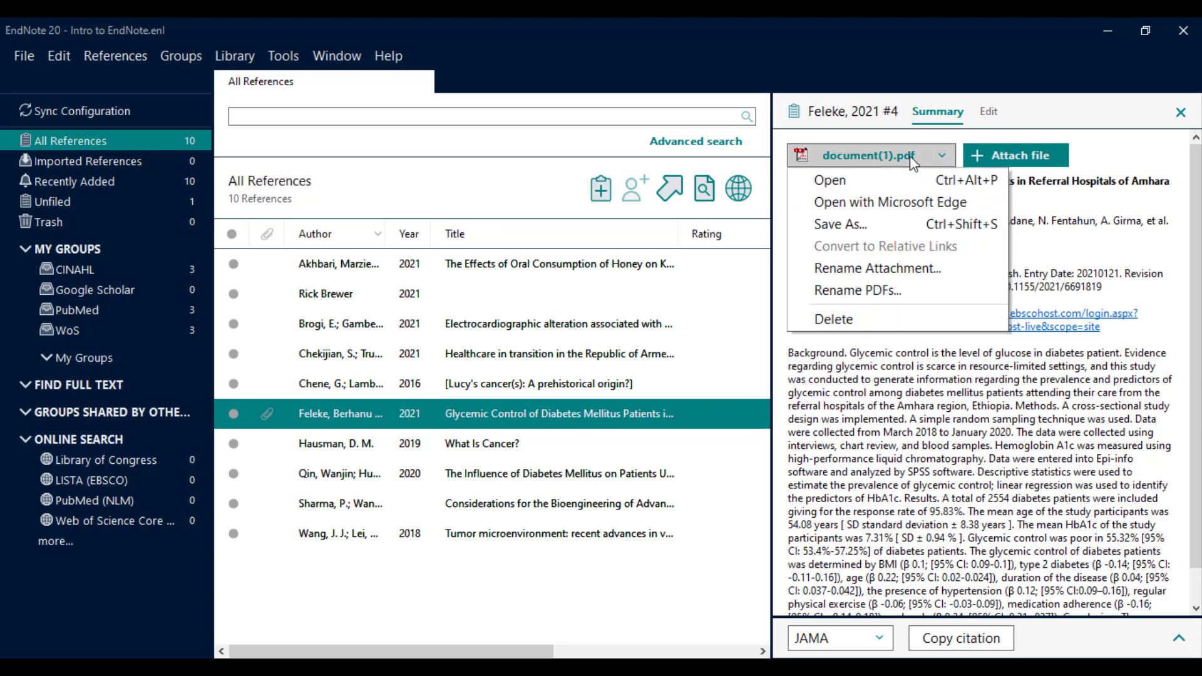
click(899, 183)
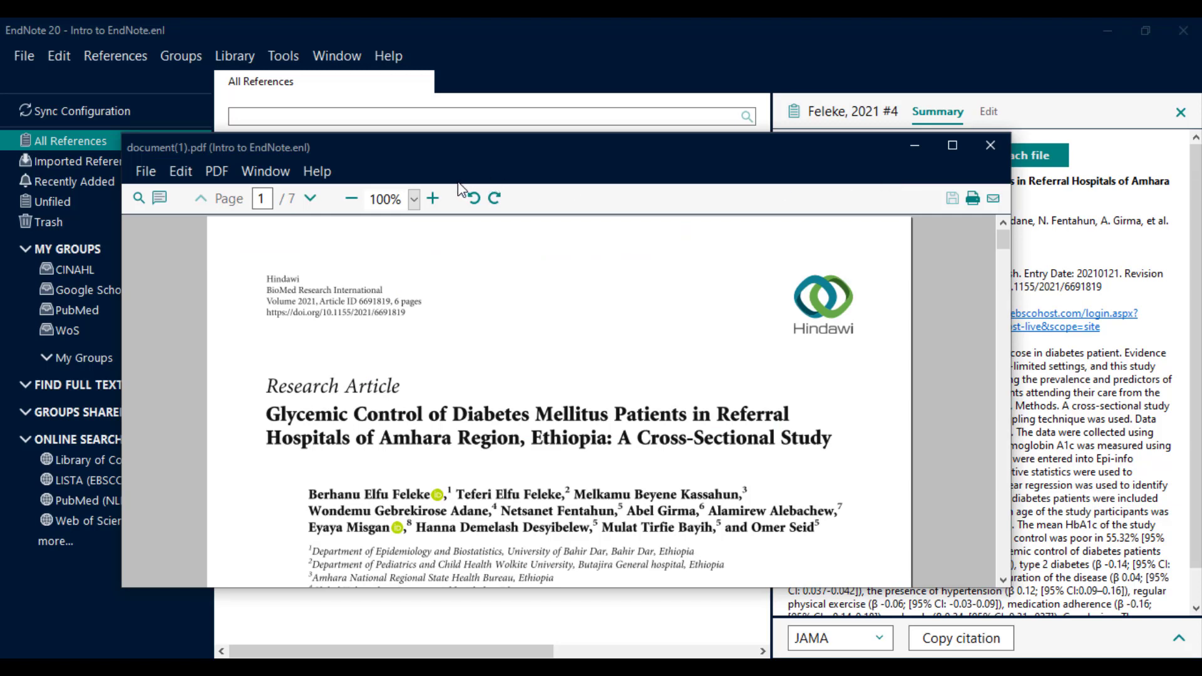
click(158, 200)
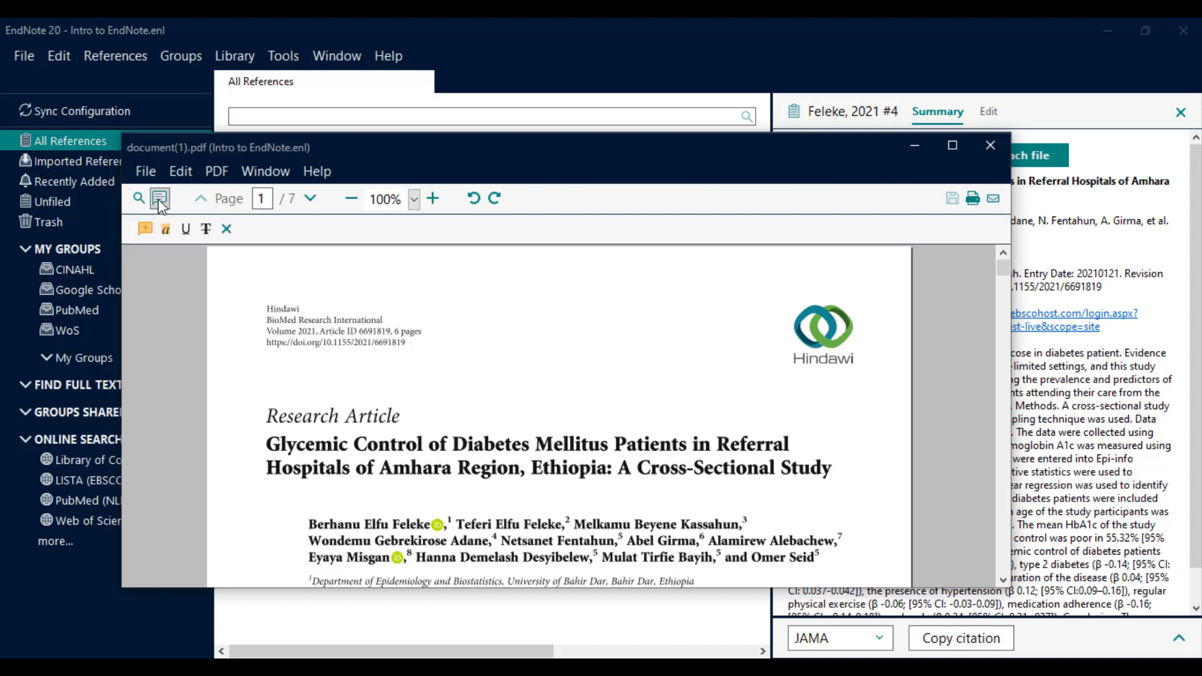
click(144, 230)
click(230, 287)
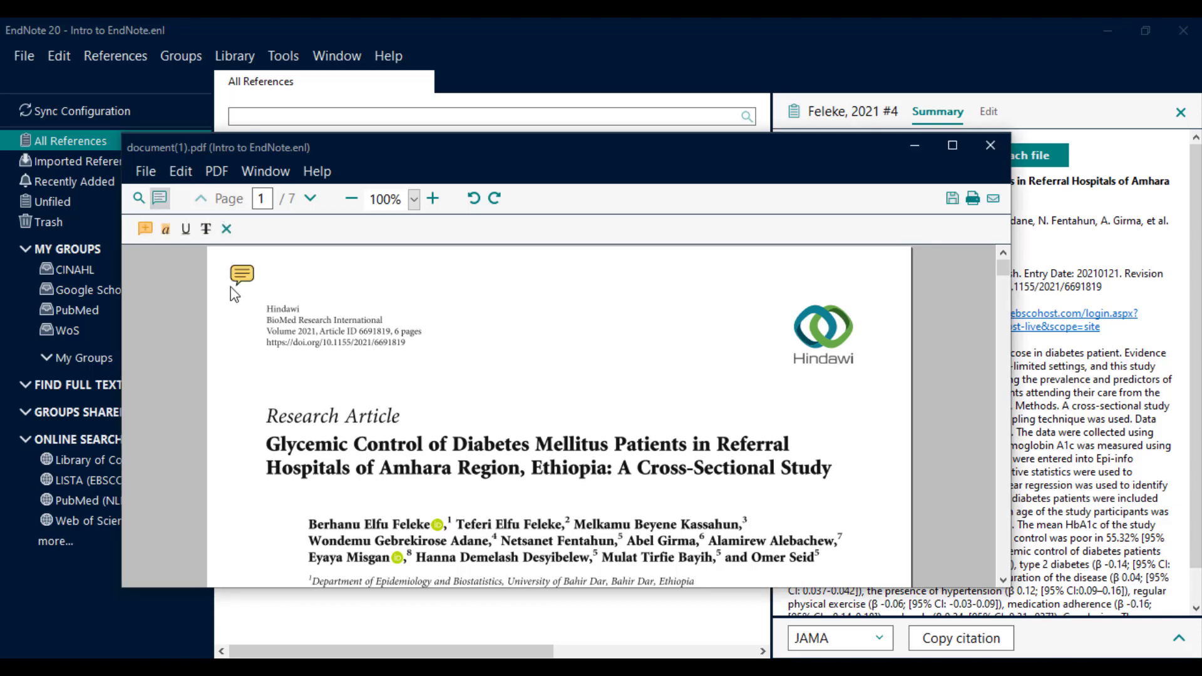
Highlight 'Glycemic' and underline 'Control' in the PDF title.
click(166, 229)
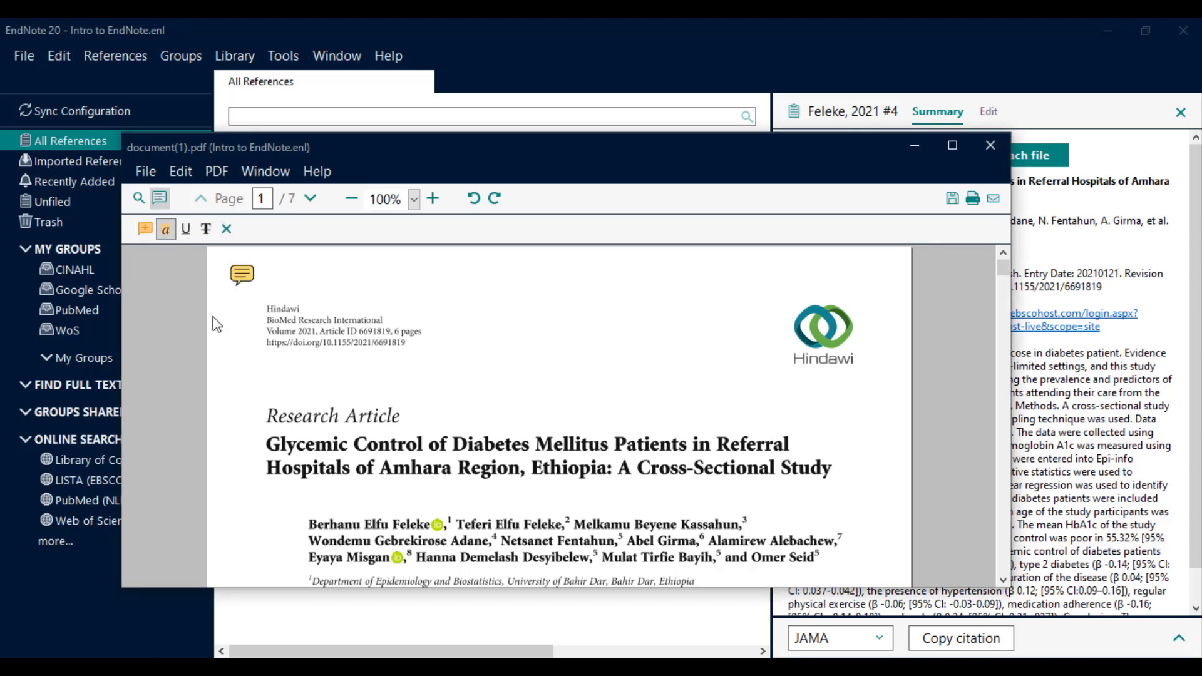
double_click(274, 449)
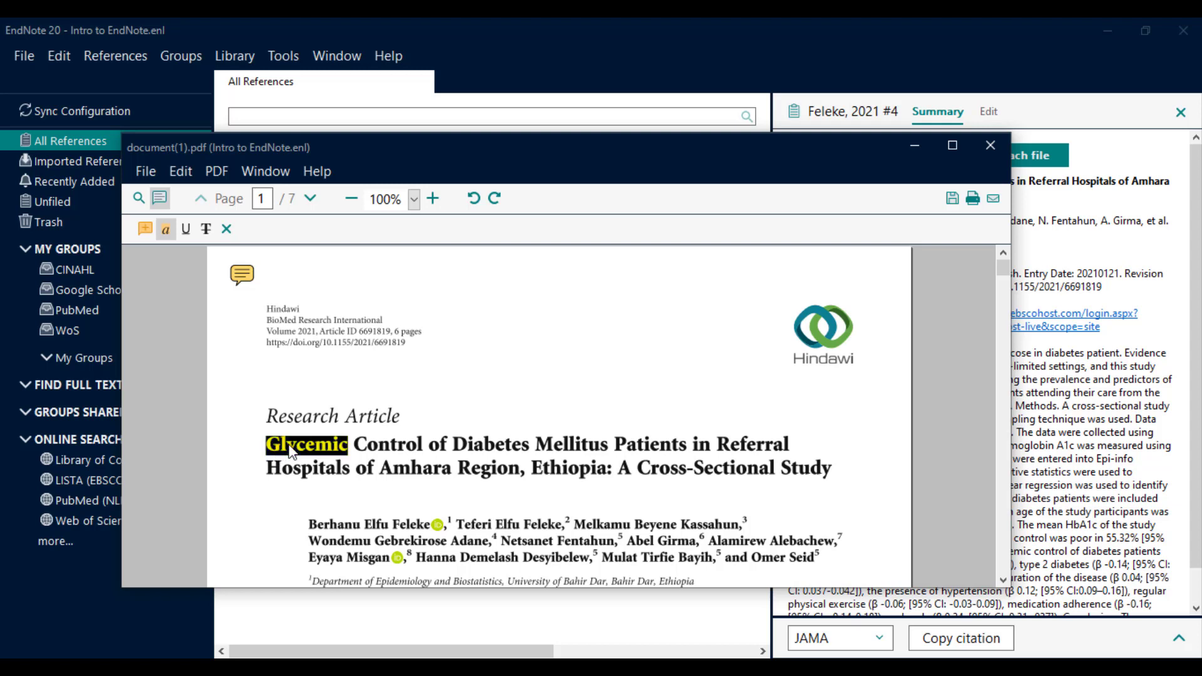
click(186, 230)
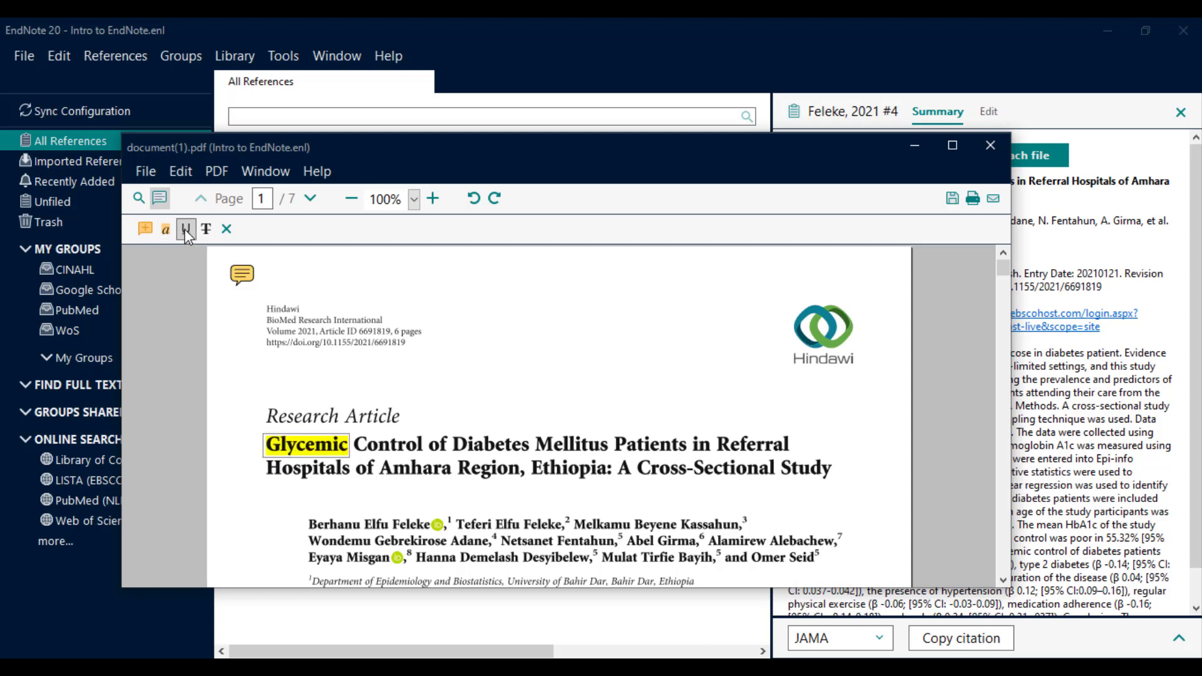
click(397, 444)
double_click(397, 447)
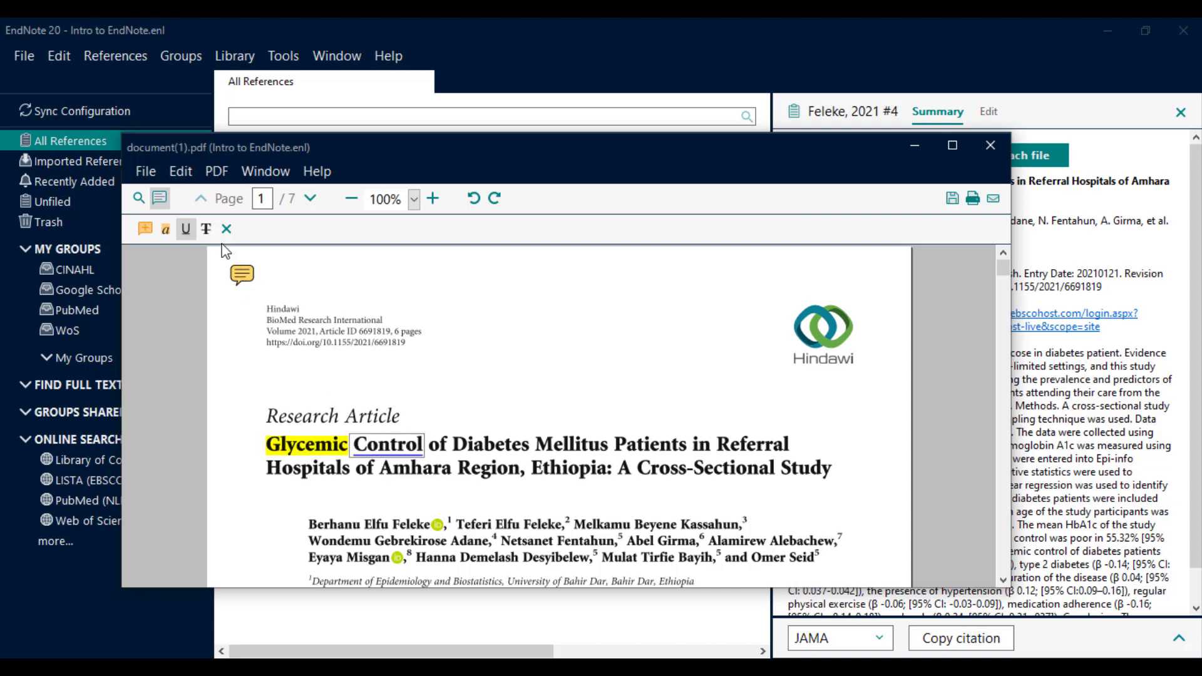
Strike through 'Diabetes' in the title, save the annotations and close the viewer.
click(206, 229)
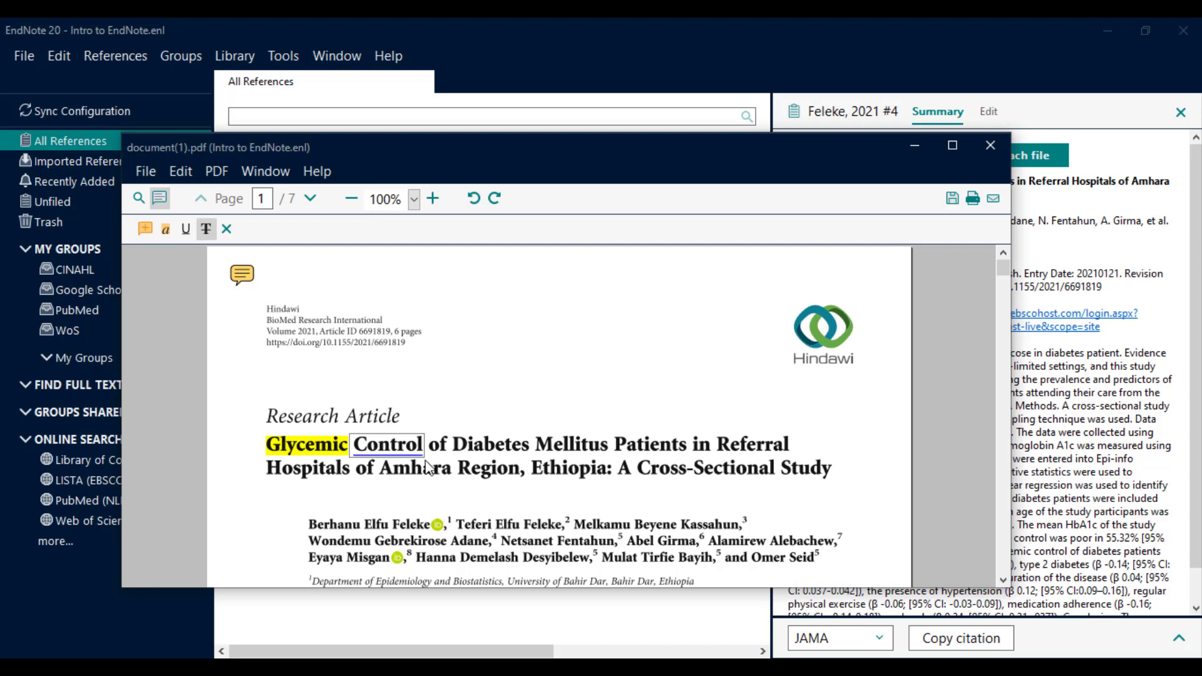
double_click(462, 446)
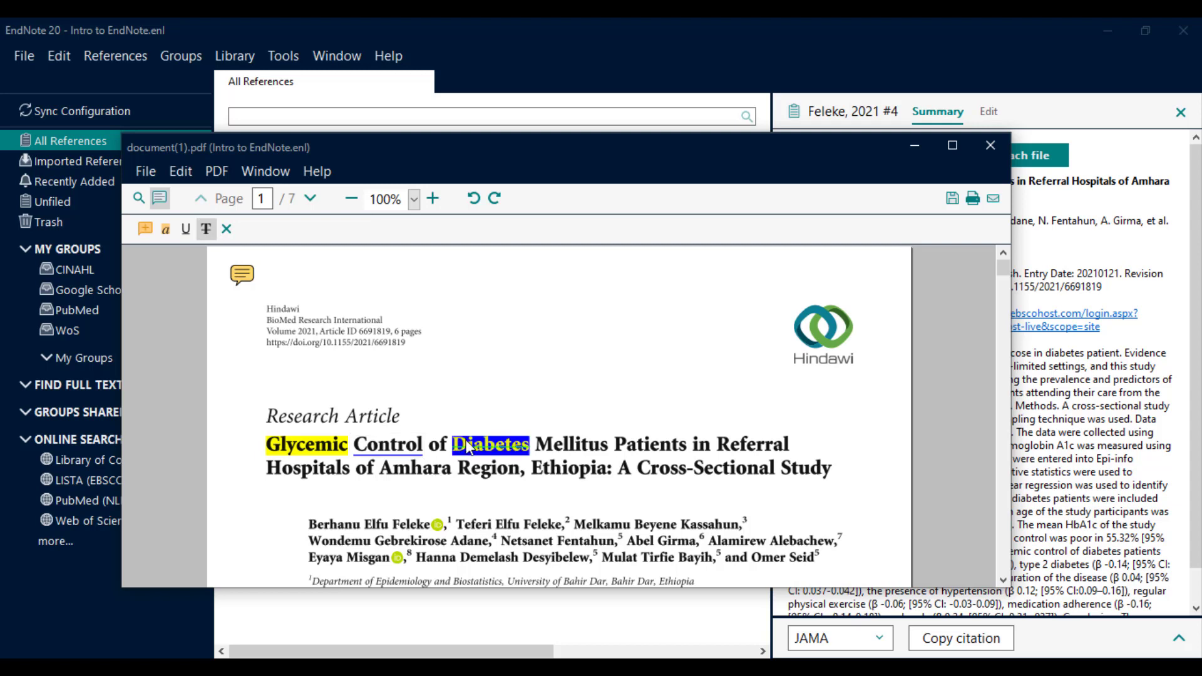
click(481, 350)
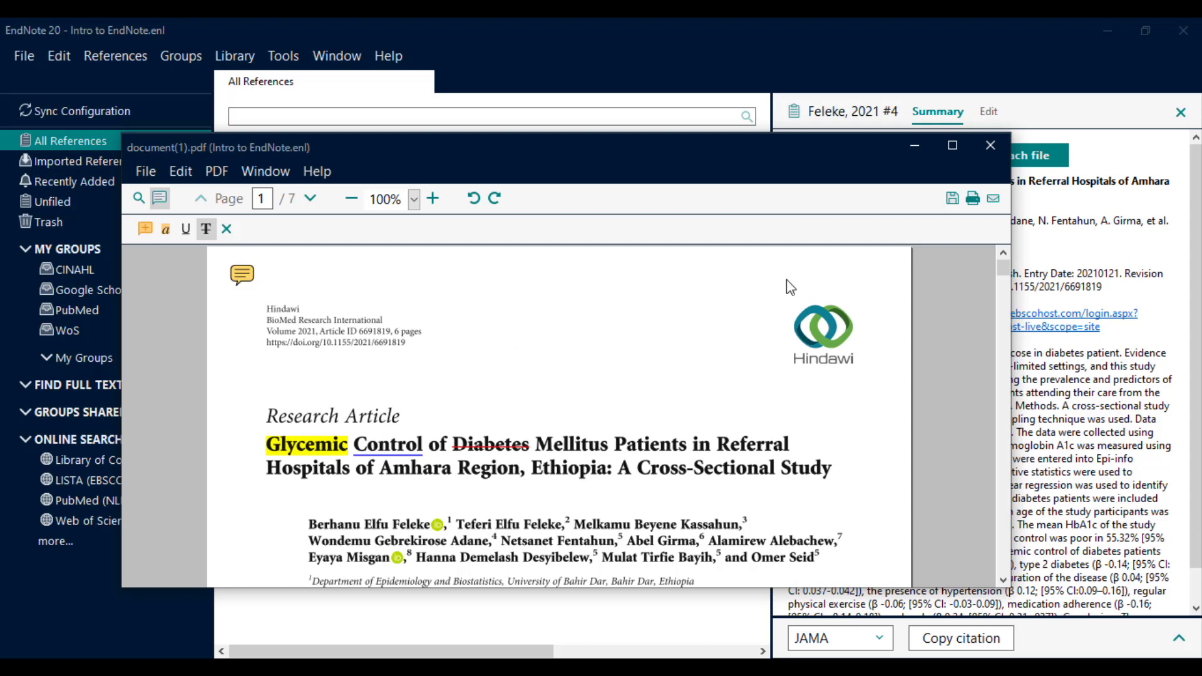
click(949, 205)
click(988, 159)
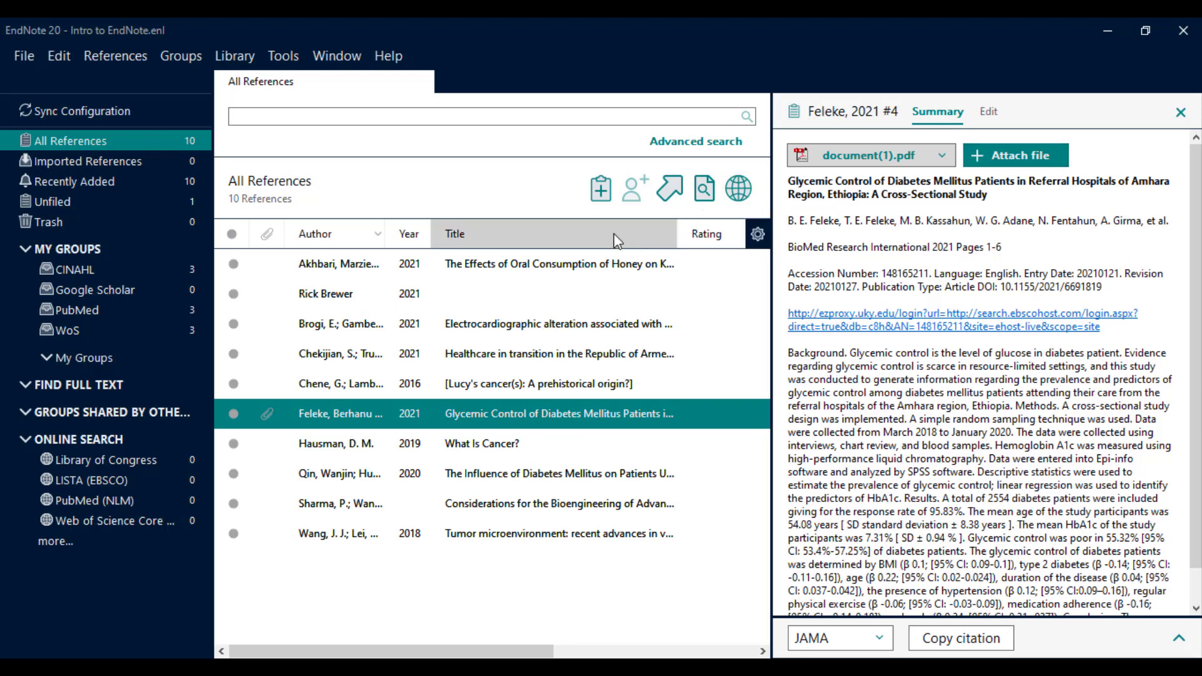
Run Find Full Text on the Brogi reference, signing in with the Link Blue ID and password.
click(380, 332)
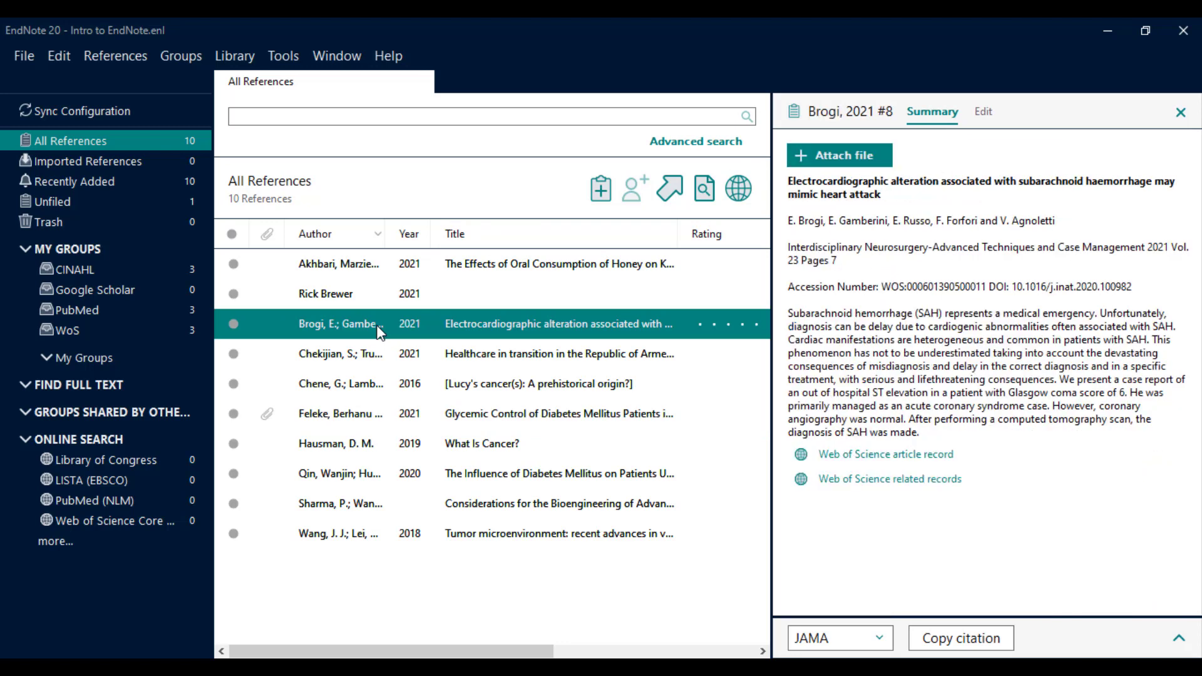
right_click(380, 332)
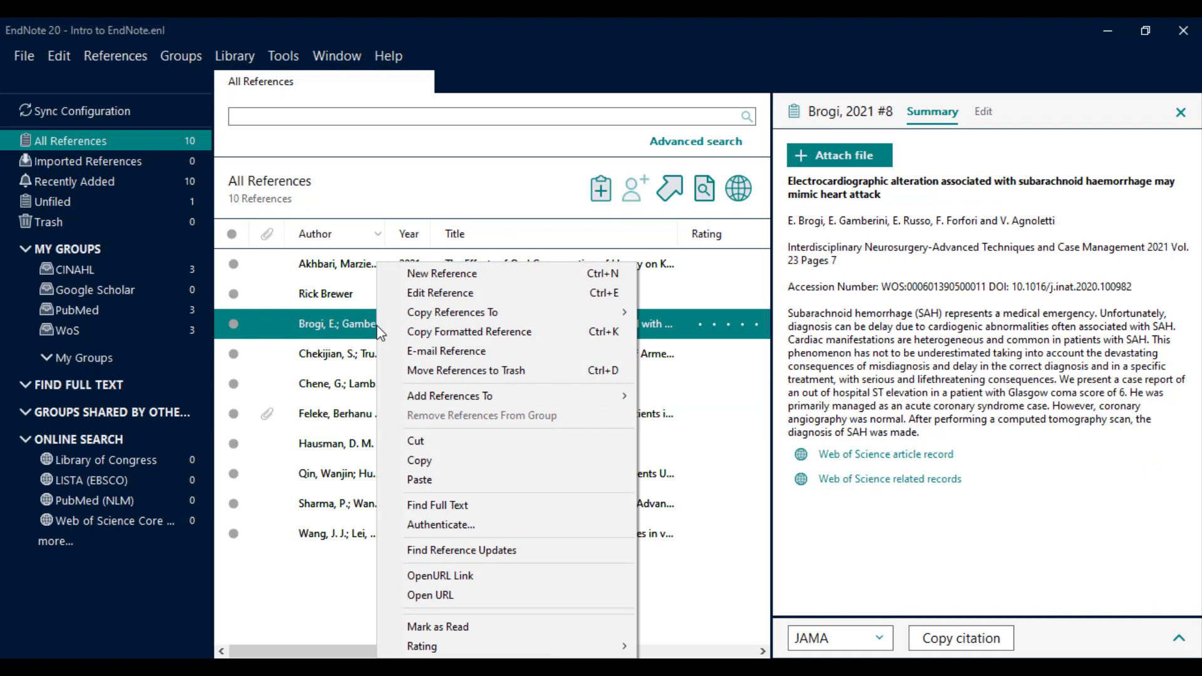
click(455, 504)
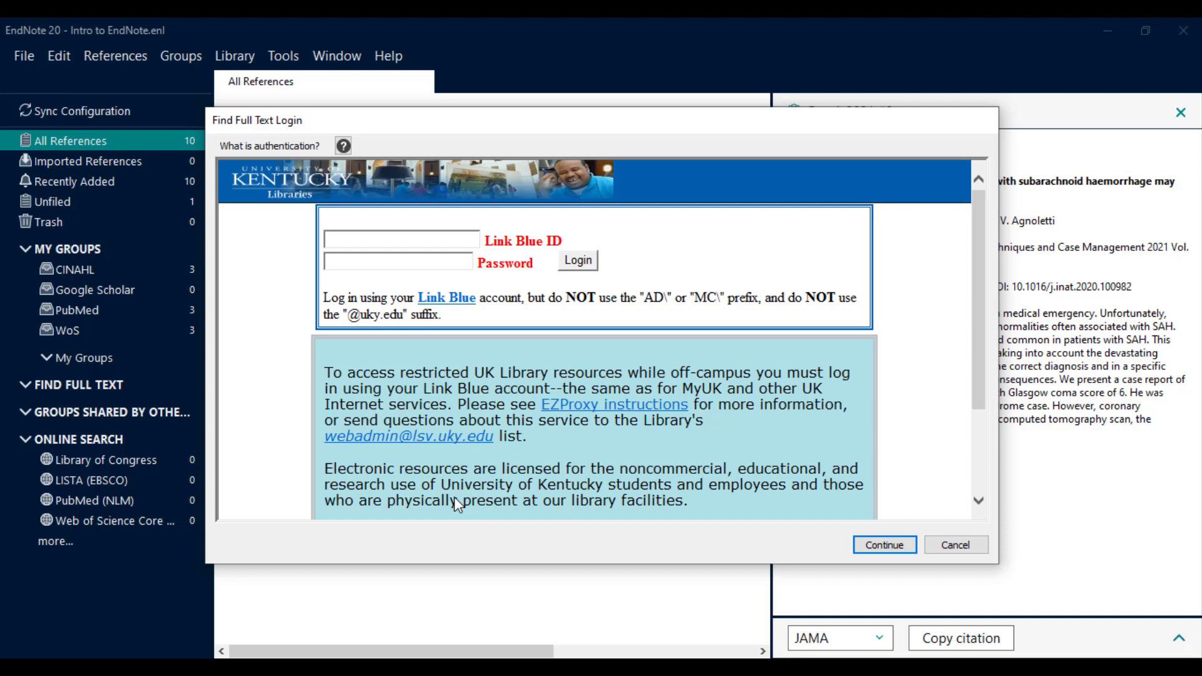
click(350, 241)
key(Tab)
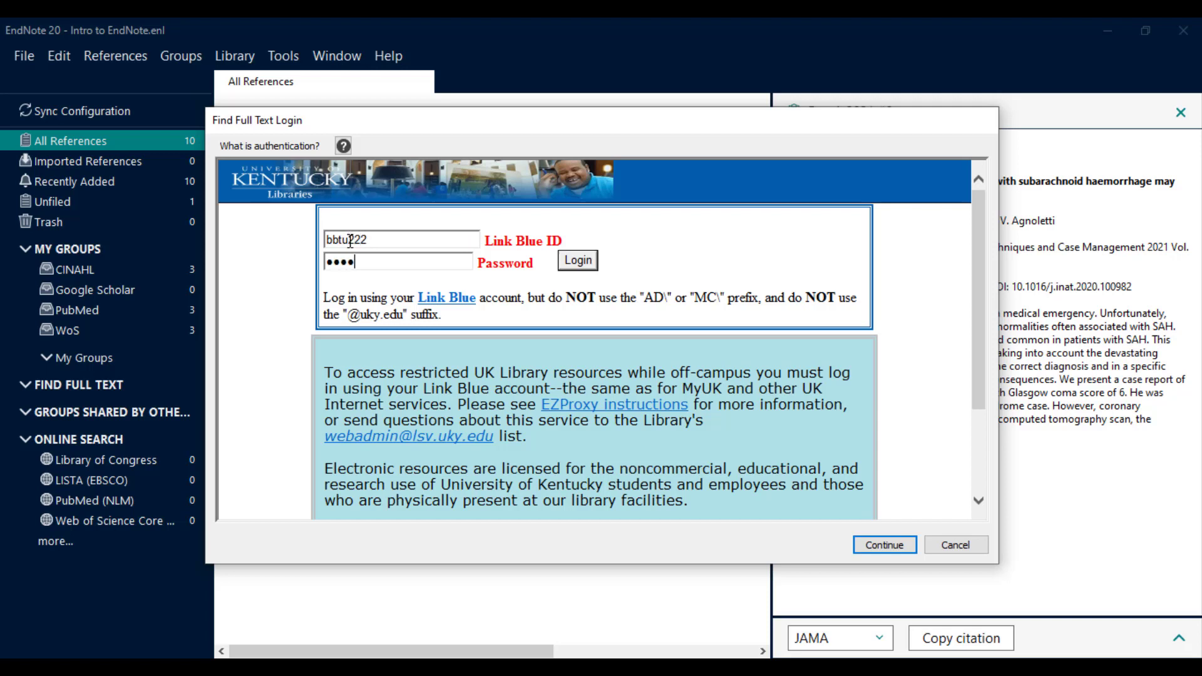
key(Return)
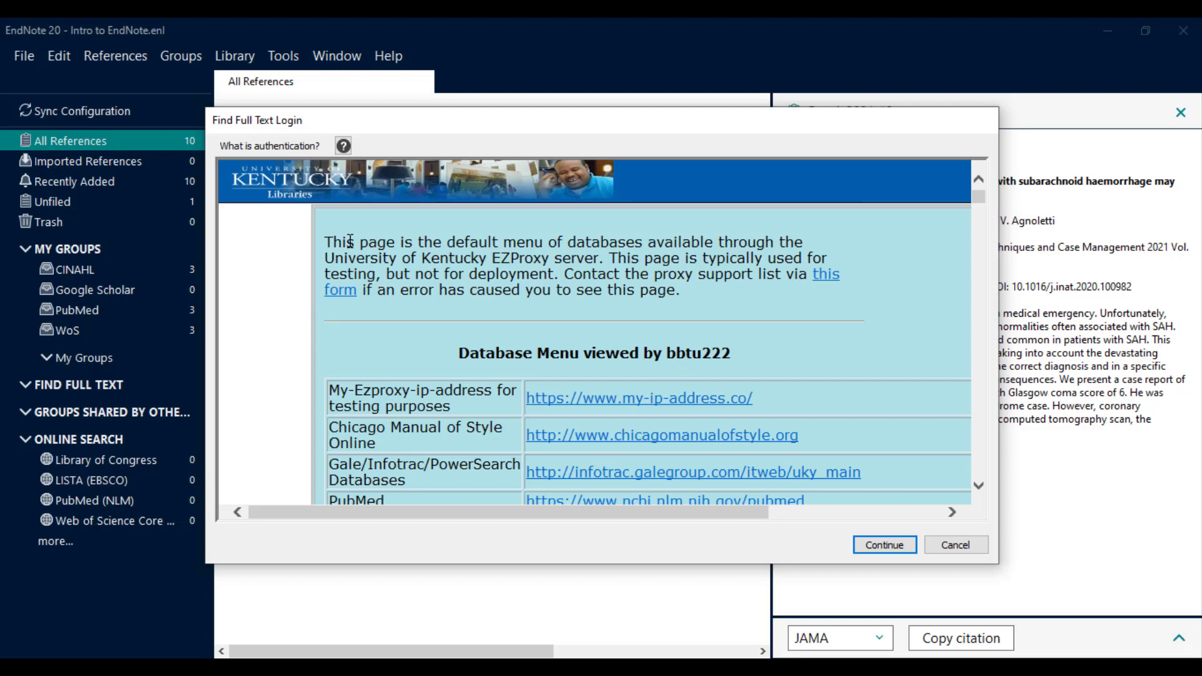
click(867, 545)
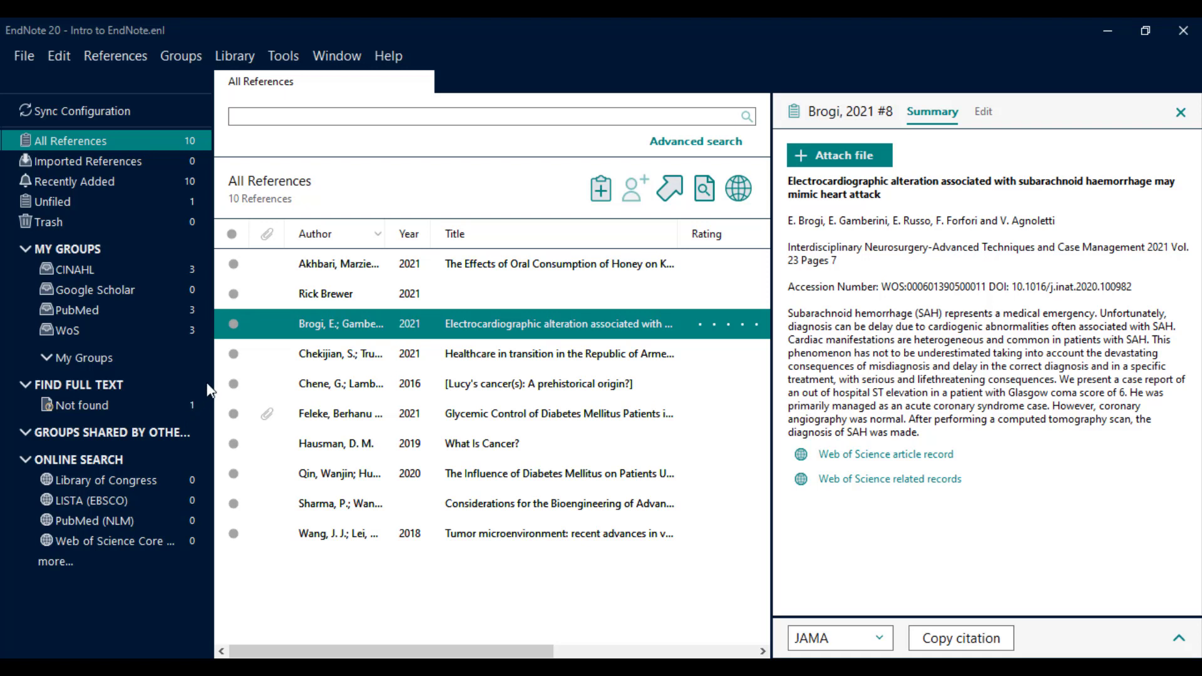
Run Find Full Text on Akhbari, Chekijian, Chene, Hausman, Qin, Sharma and Wang together.
click(384, 271)
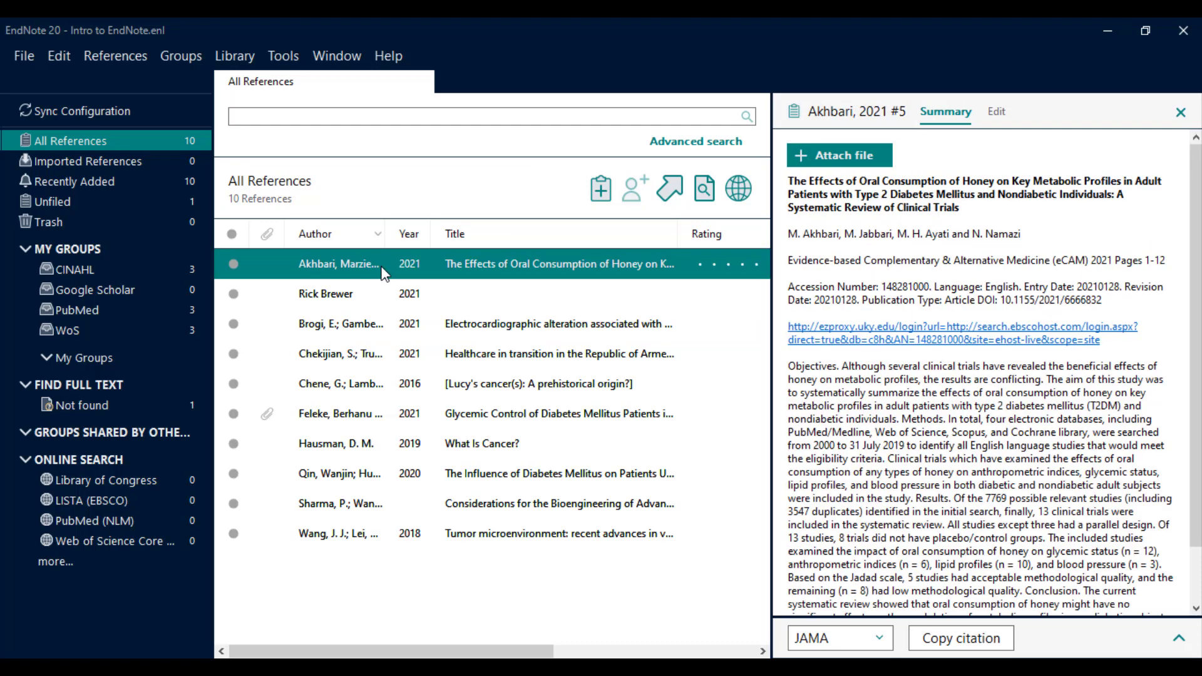
ctrl+click(343, 354)
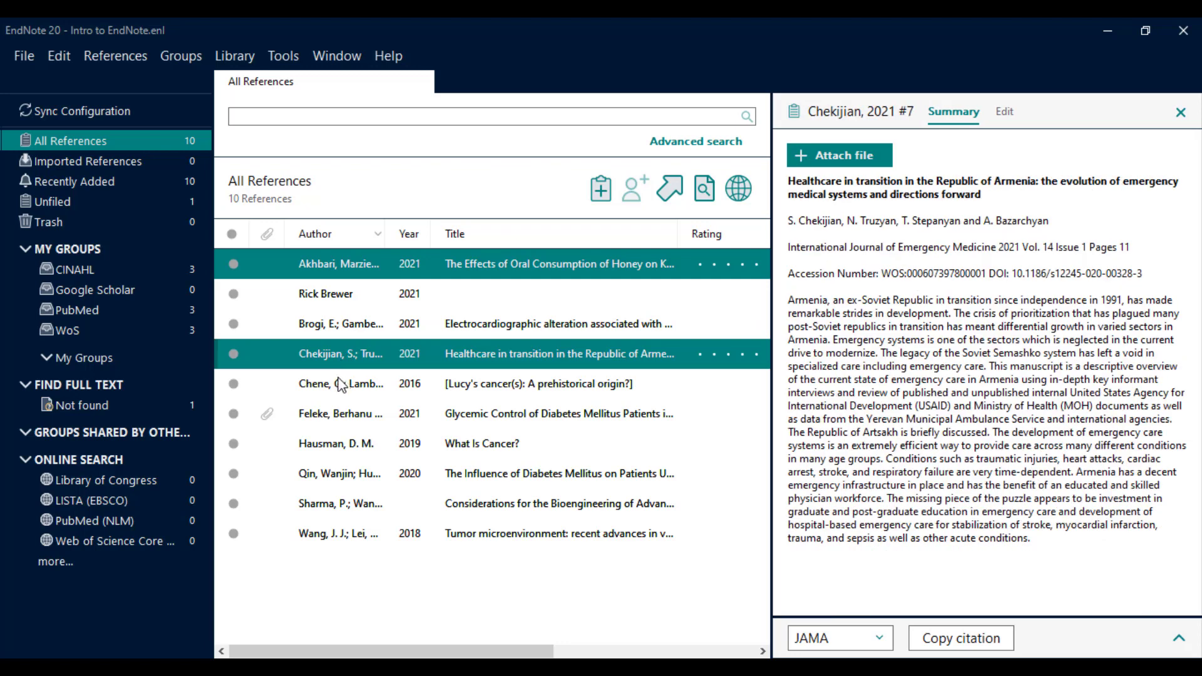
ctrl+click(341, 384)
ctrl+click(338, 446)
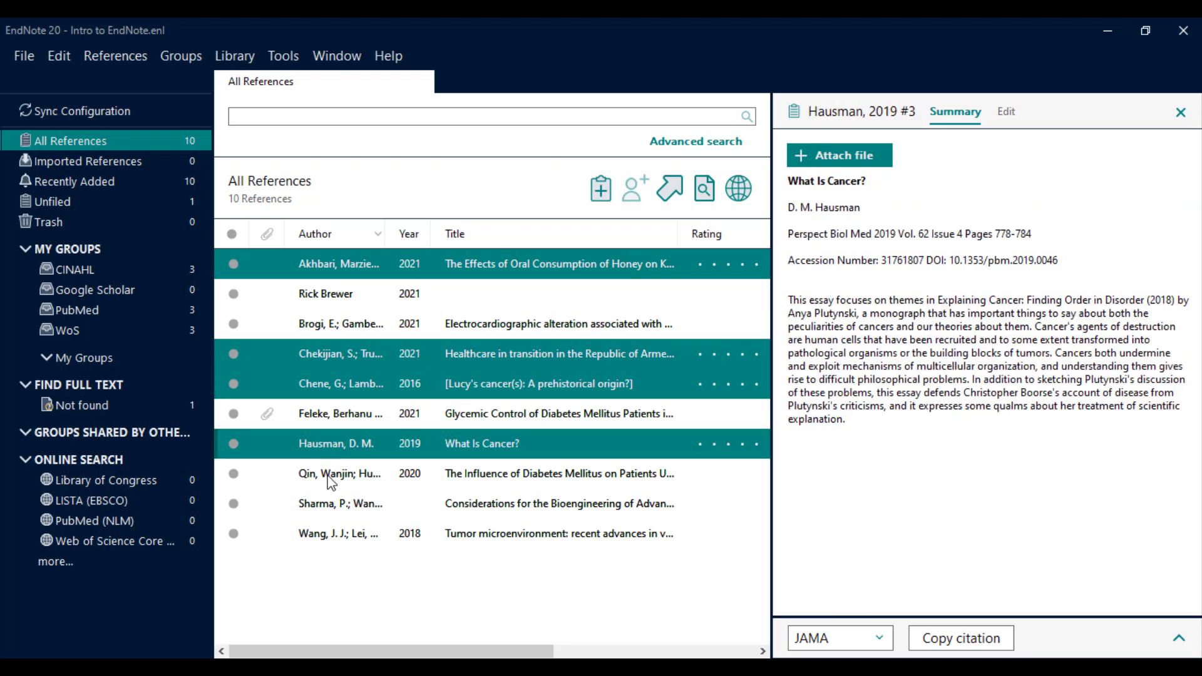
ctrl+click(330, 482)
ctrl+click(325, 504)
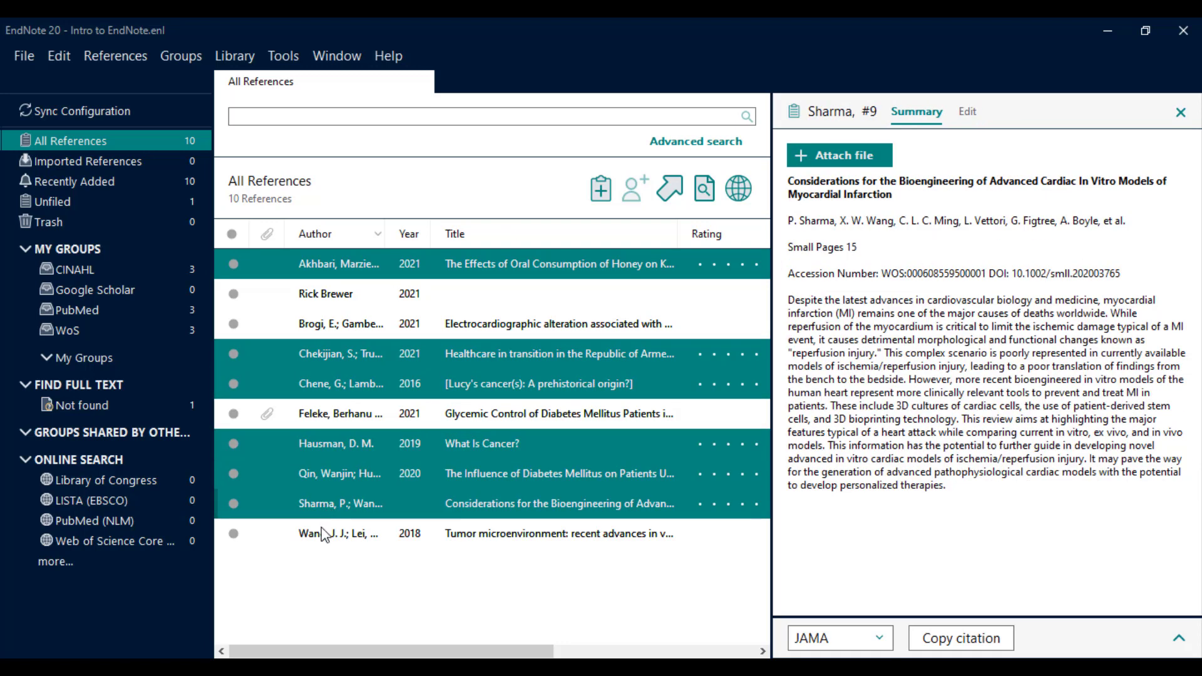
ctrl+click(324, 536)
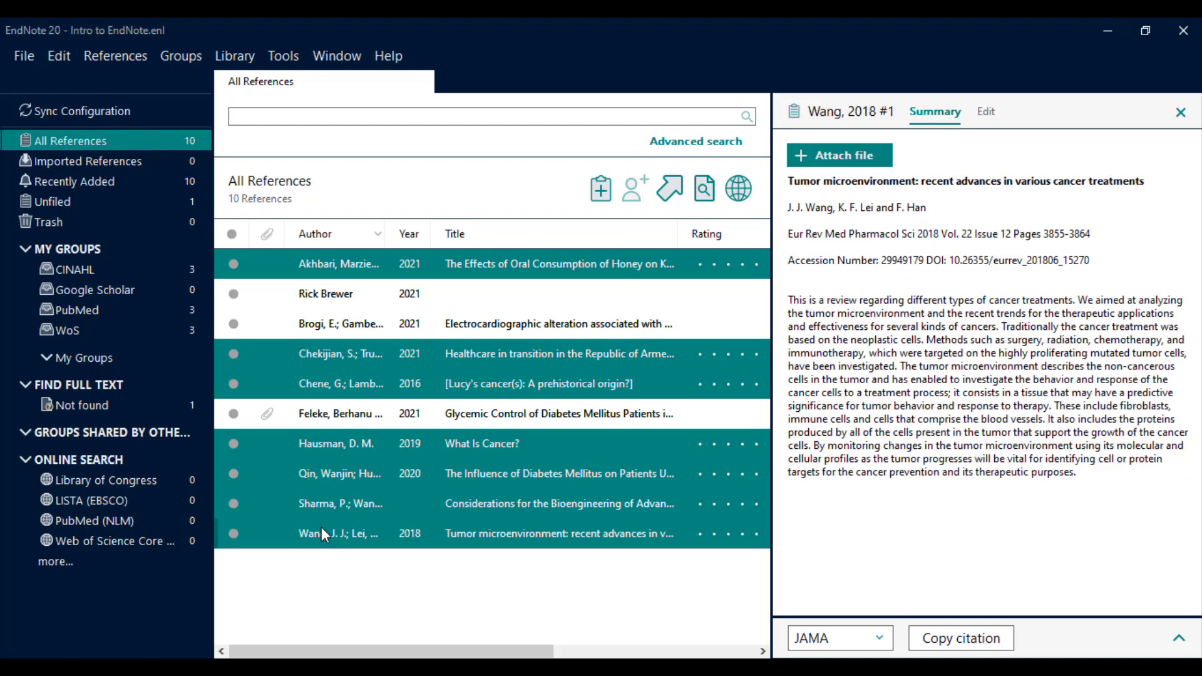
right_click(321, 527)
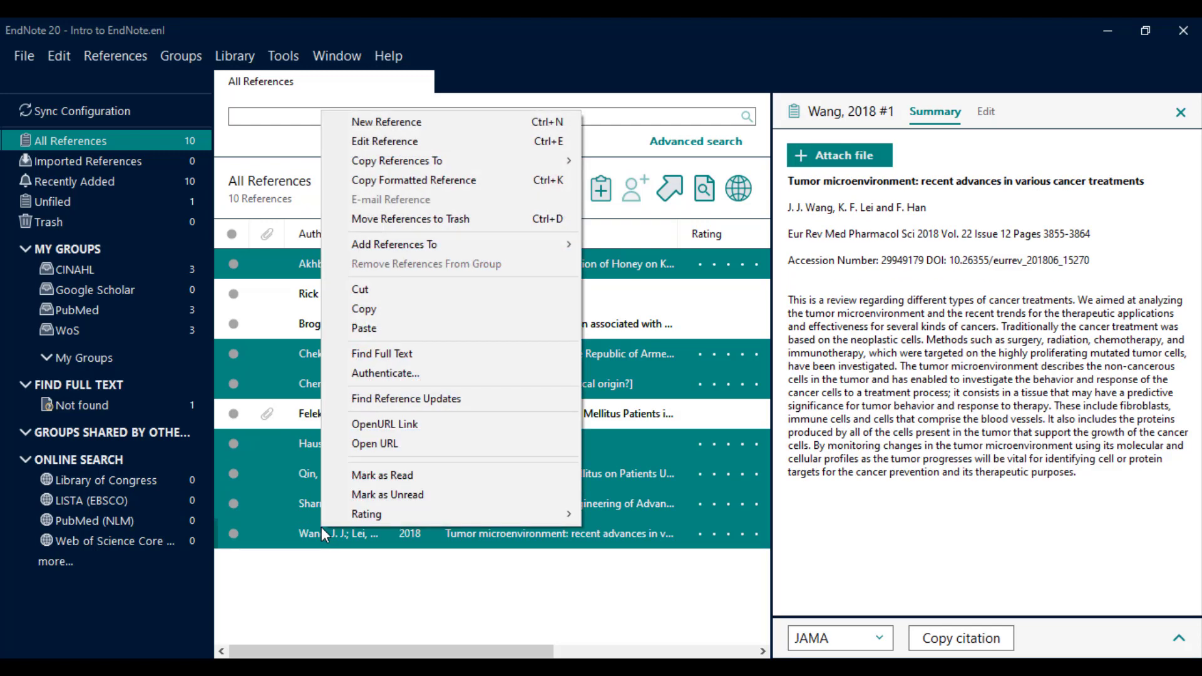
click(503, 362)
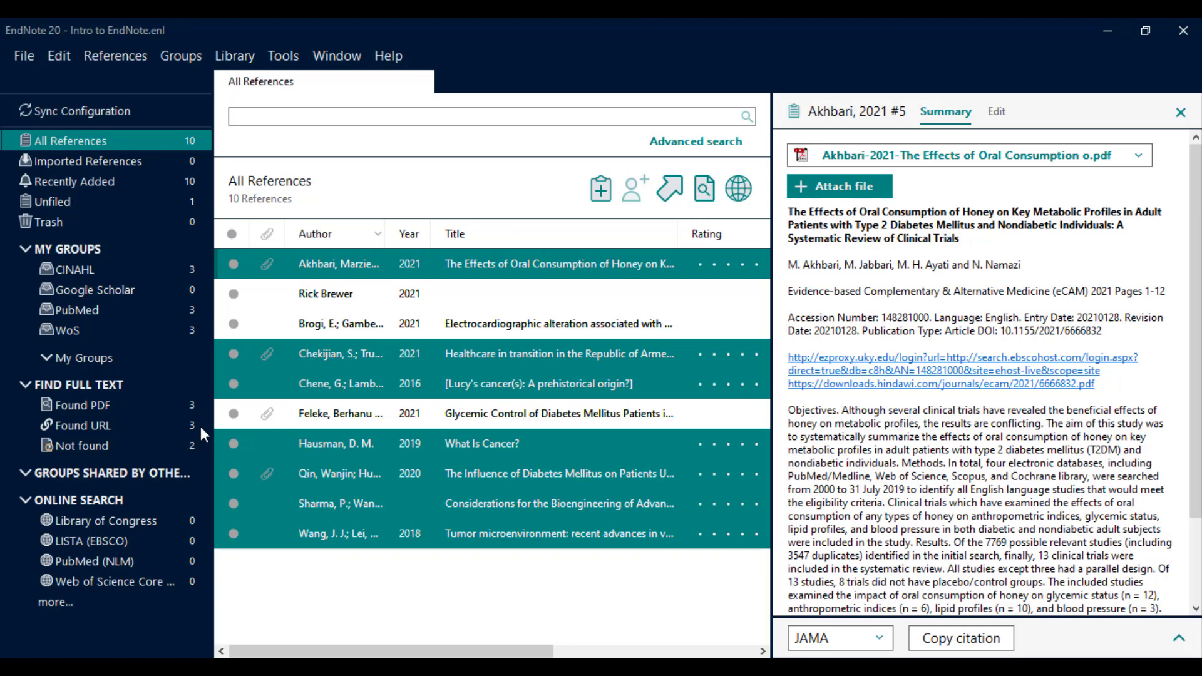
Check the PDFs now attached to Akhbari and Chekijian, then return to Feleke.
click(345, 269)
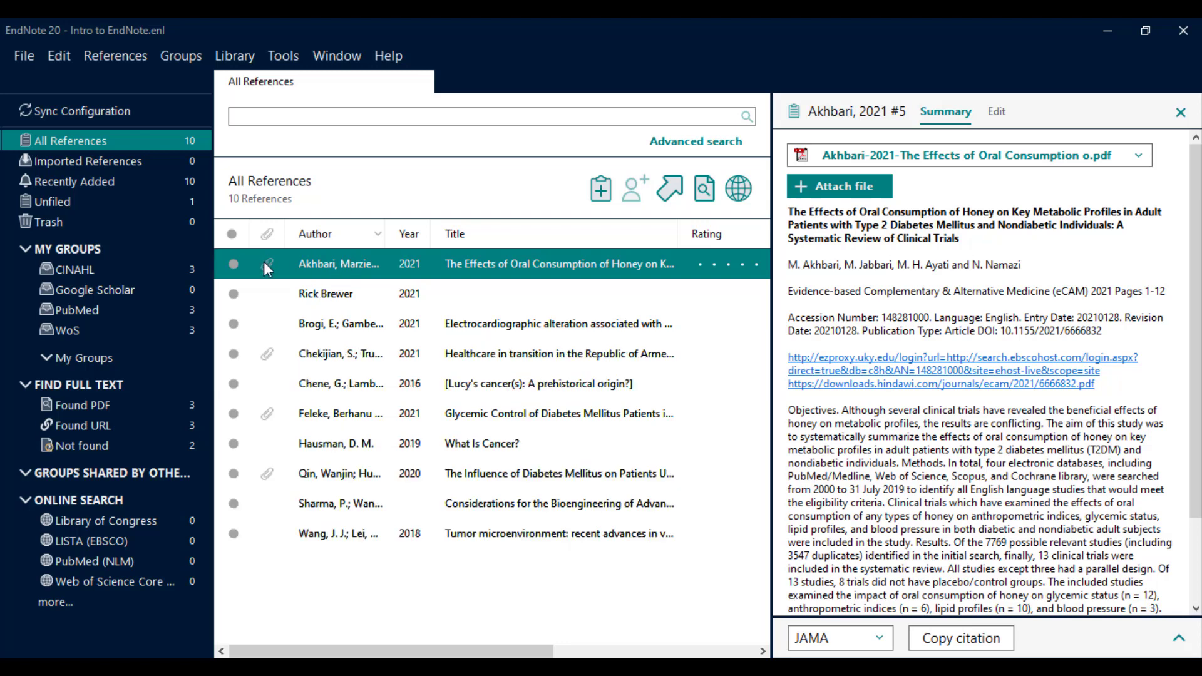
click(264, 349)
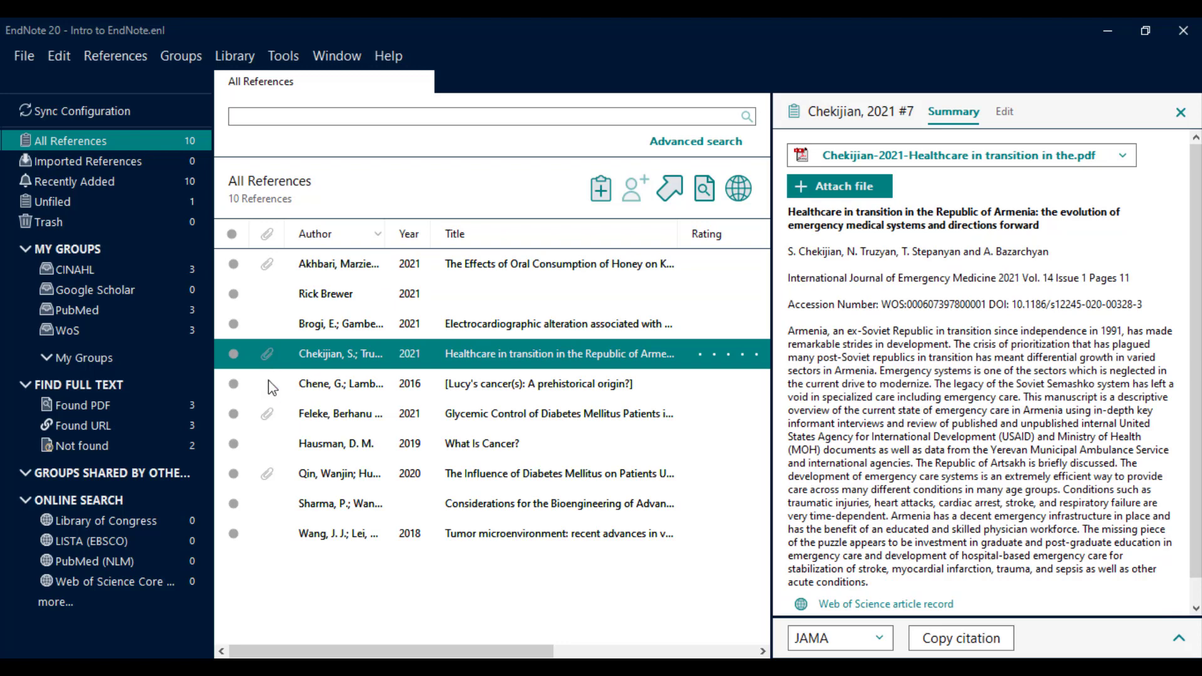
click(270, 414)
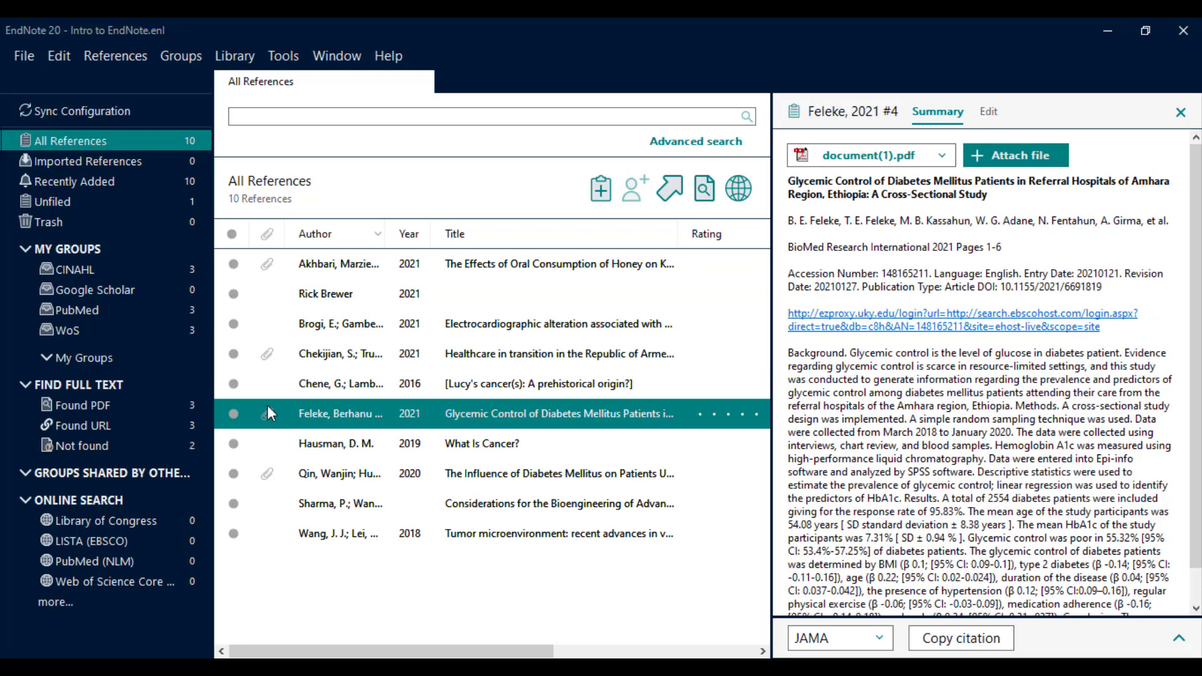
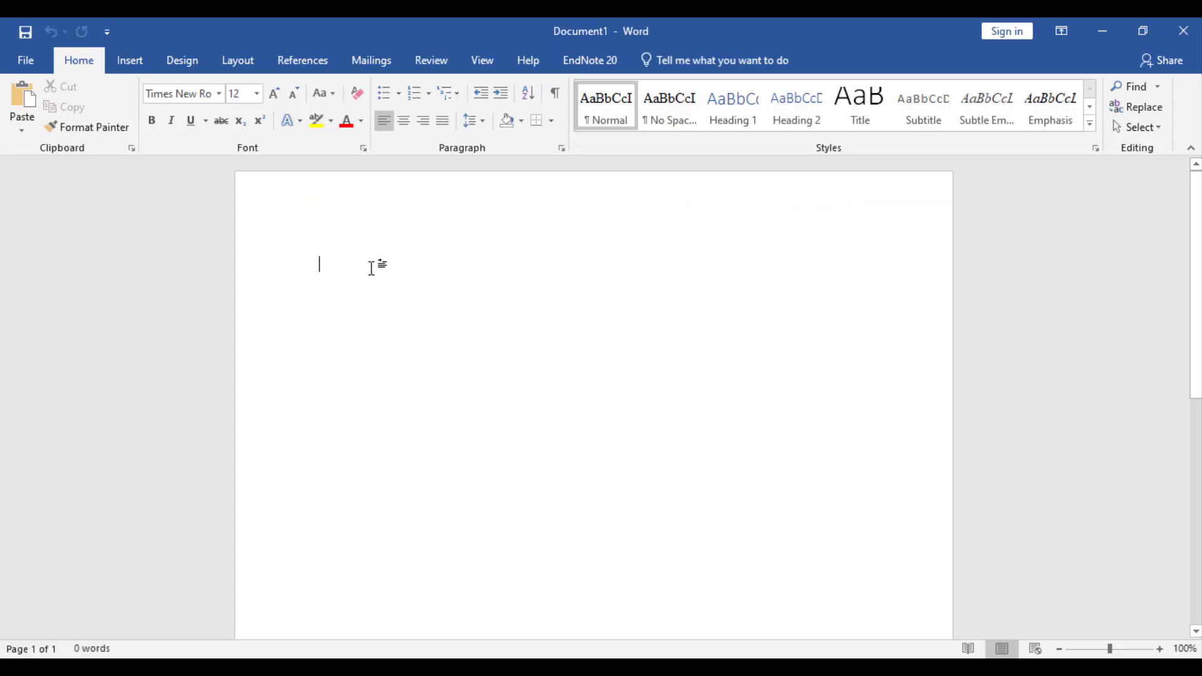
Paste three Lorem ipsum paragraphs, put the cursor after 'elit' and show the EndNote 20 tools.
text(Lorem ipsum dolor sit amet, consectetur adipiscing elit.  Nam at dui sed orci tincidunt suscipit ac eget odio.  Proin vitae tellus et massa sollicitudin lacinia.)
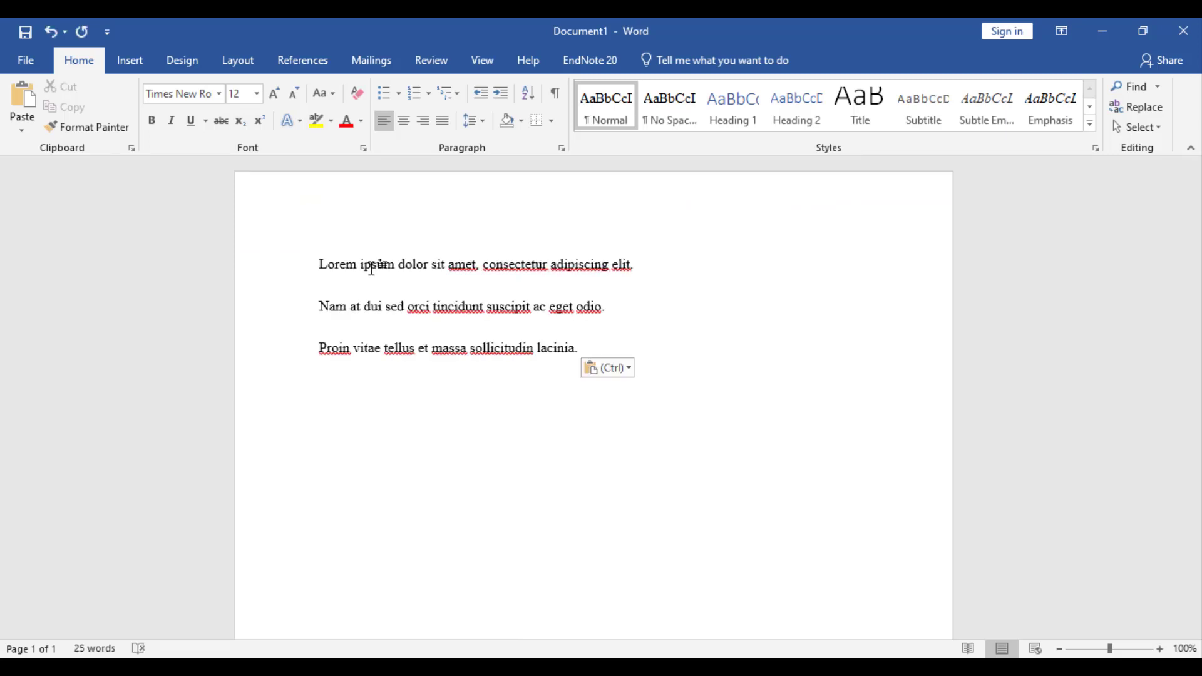
click(631, 265)
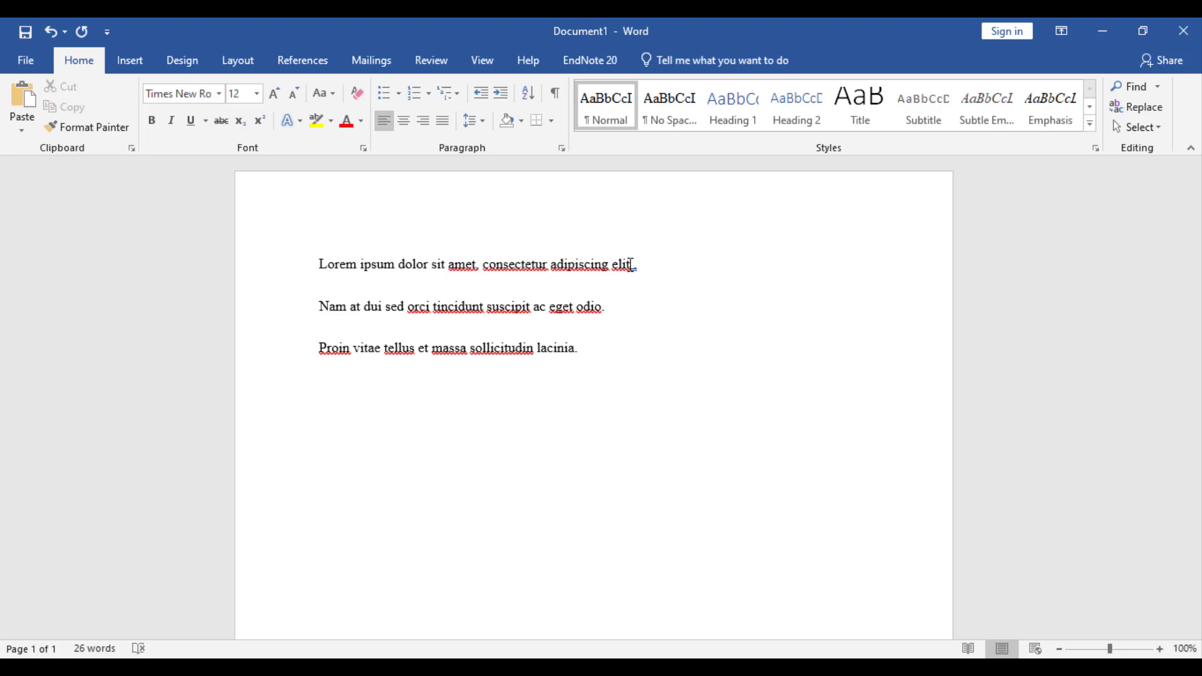
click(589, 62)
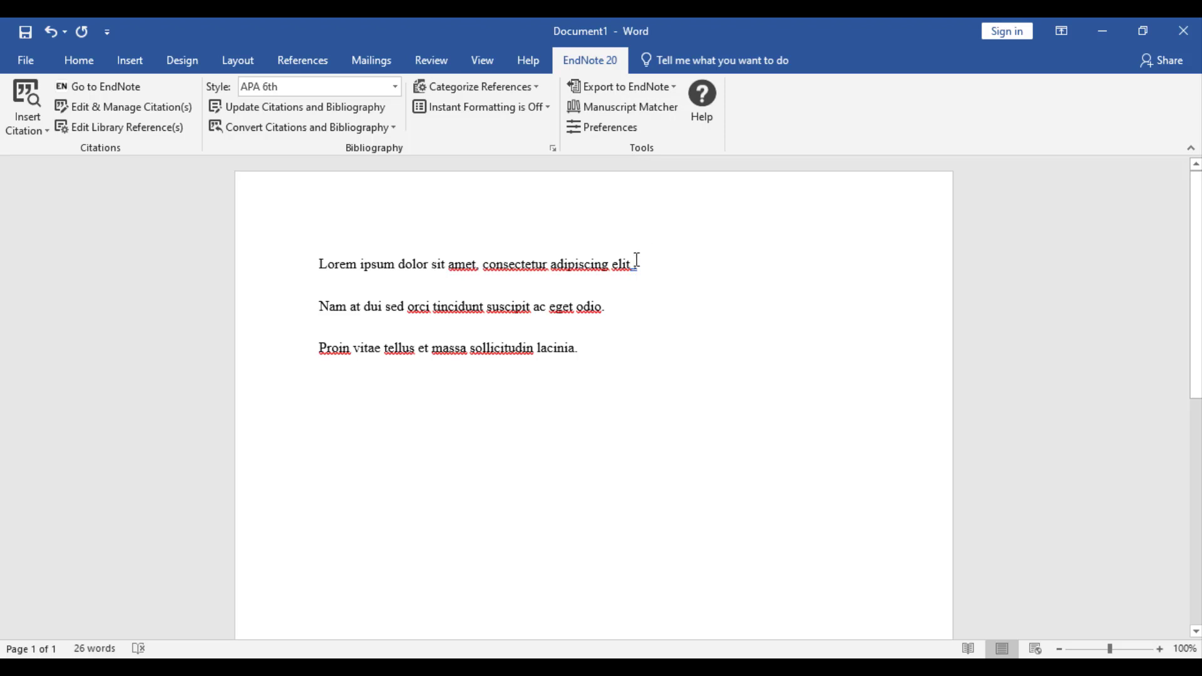
Search the library for 'Cancer' and insert the Chene 2016 citation after 'elit'.
click(39, 133)
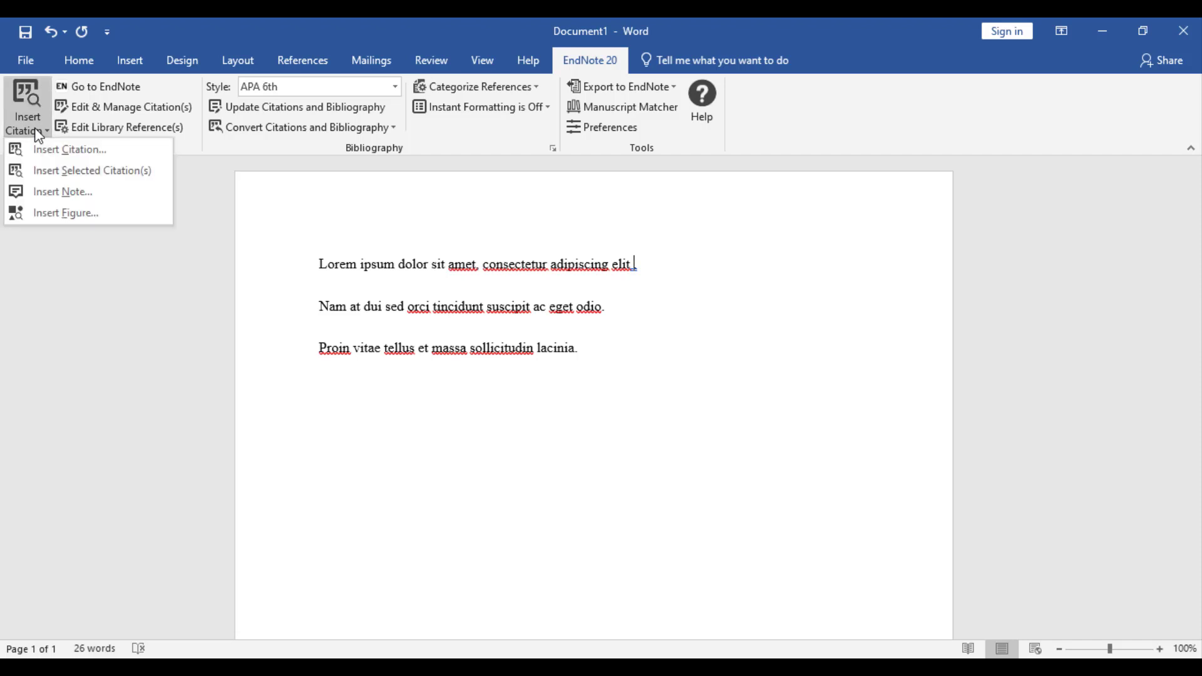
click(39, 146)
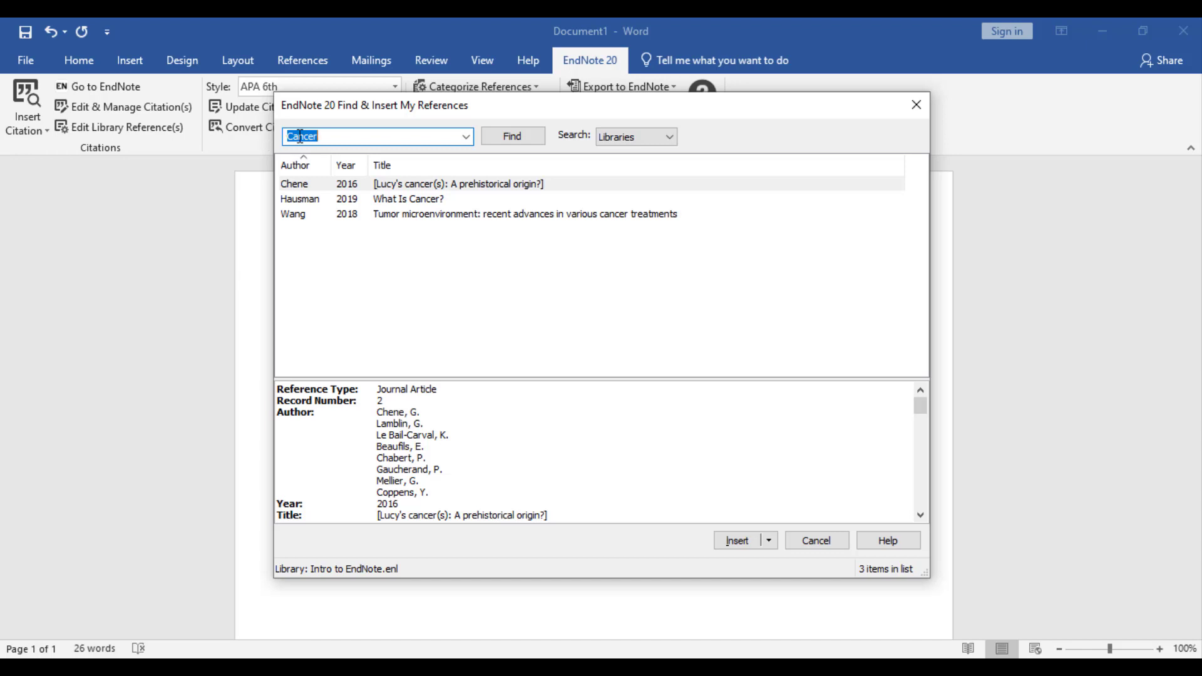
click(342, 141)
key(Return)
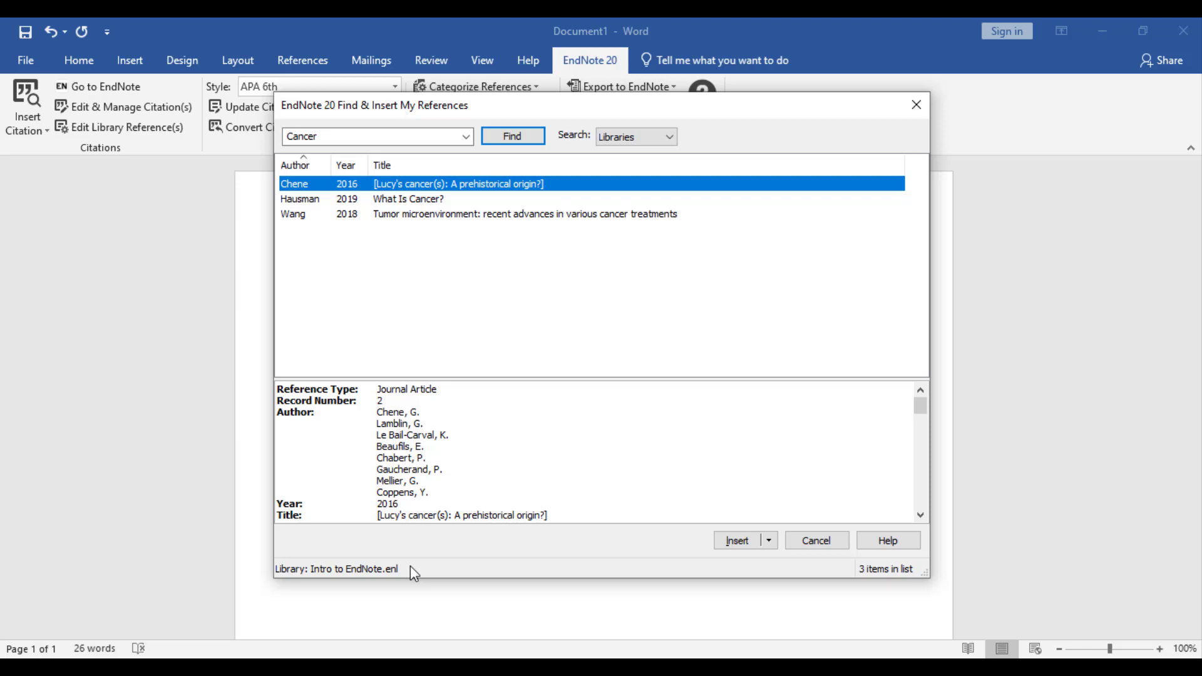
double_click(507, 186)
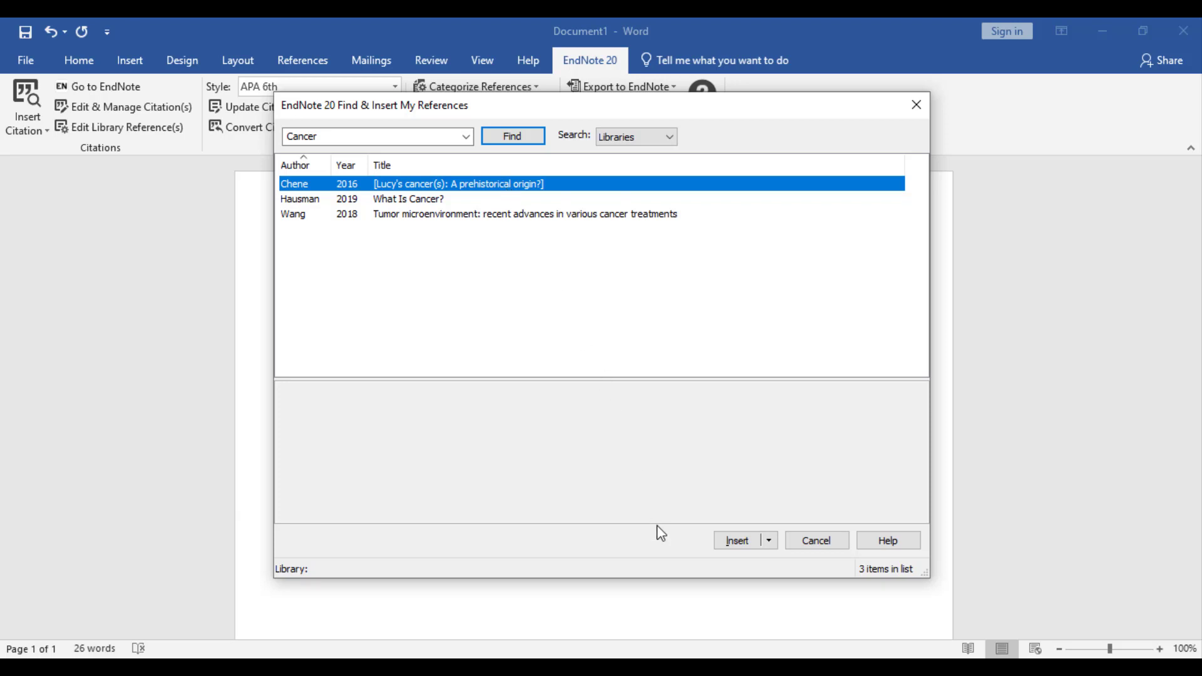
click(738, 541)
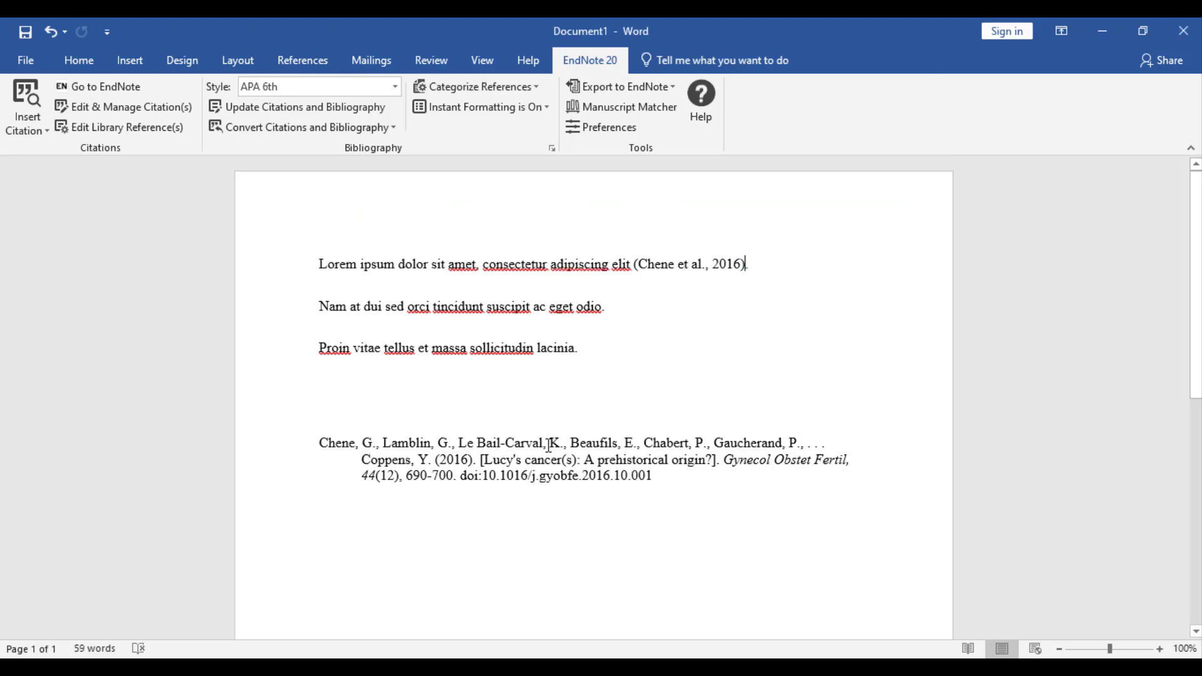
click(698, 270)
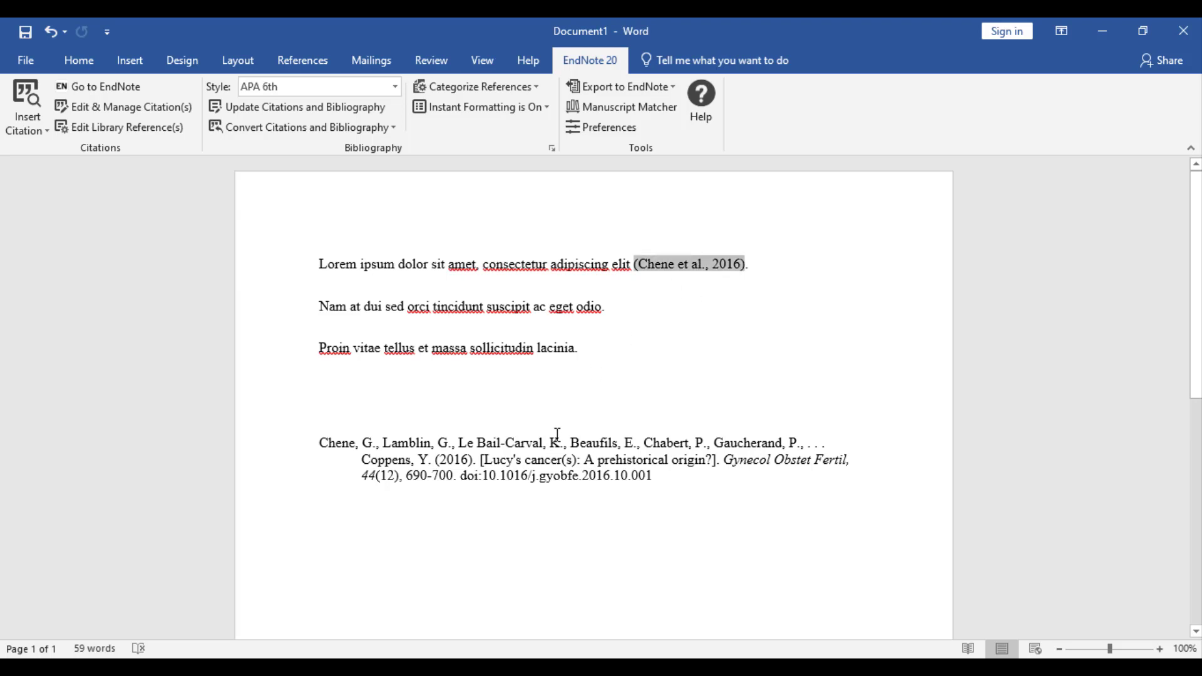
click(546, 452)
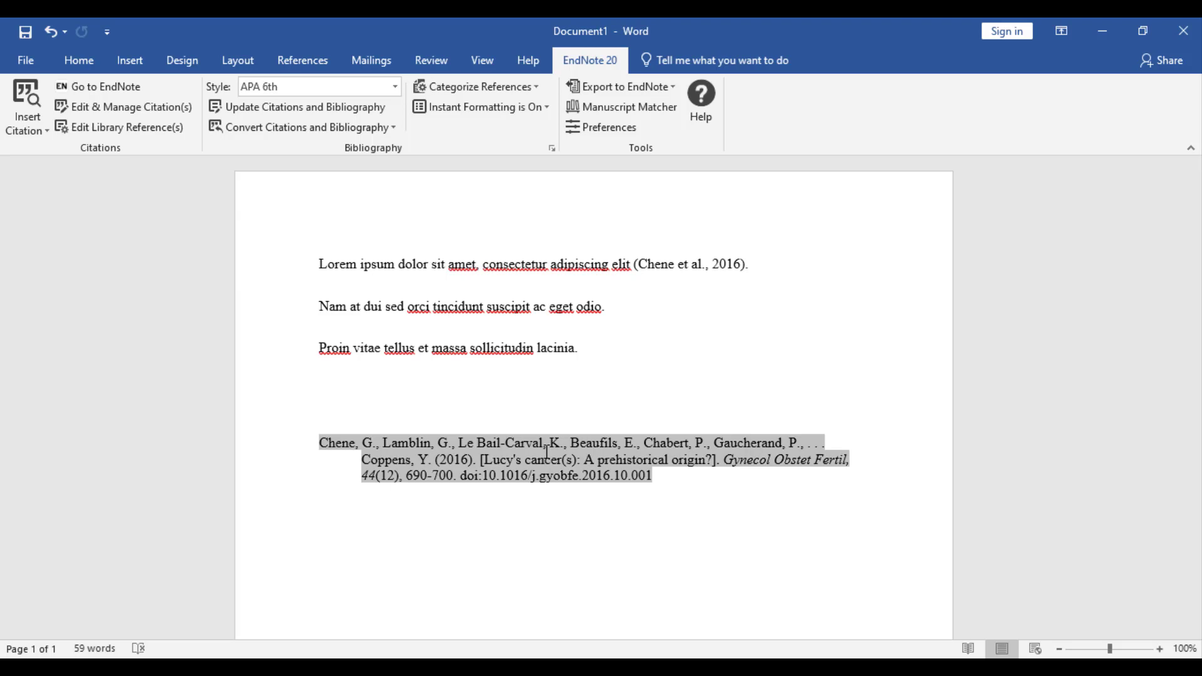
Cite Hausman 2019 'What Is Cancer?' after 'odio' with Insert & Exclude Author, showing (2019).
click(601, 308)
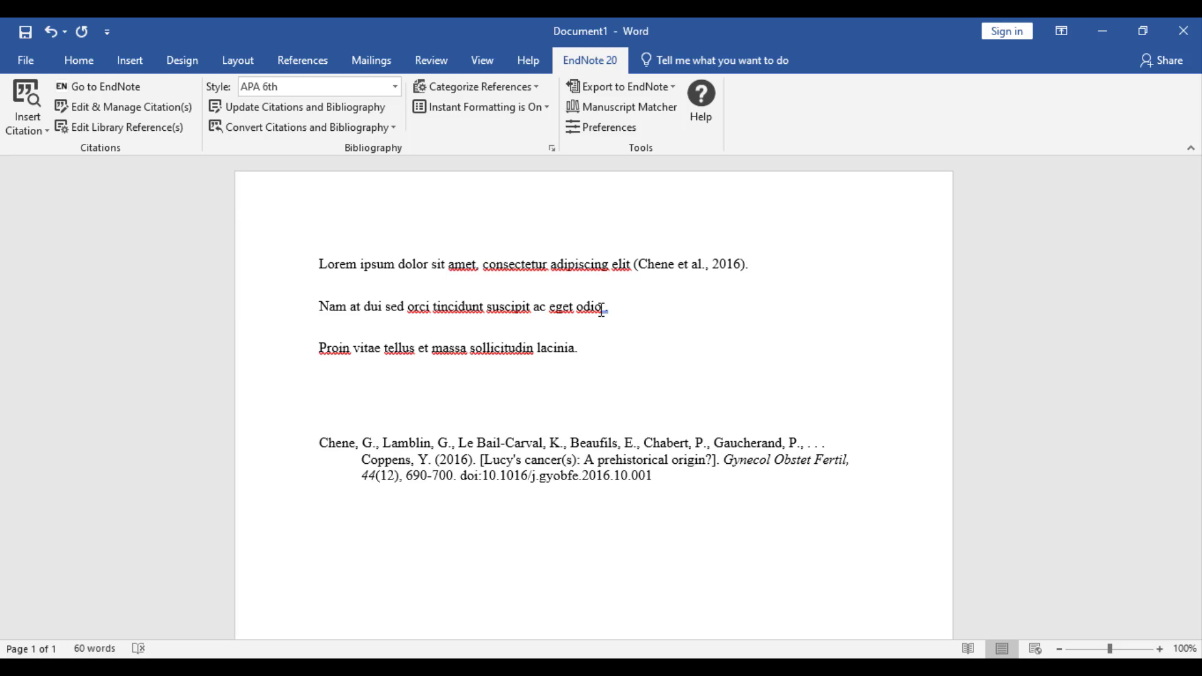
click(42, 131)
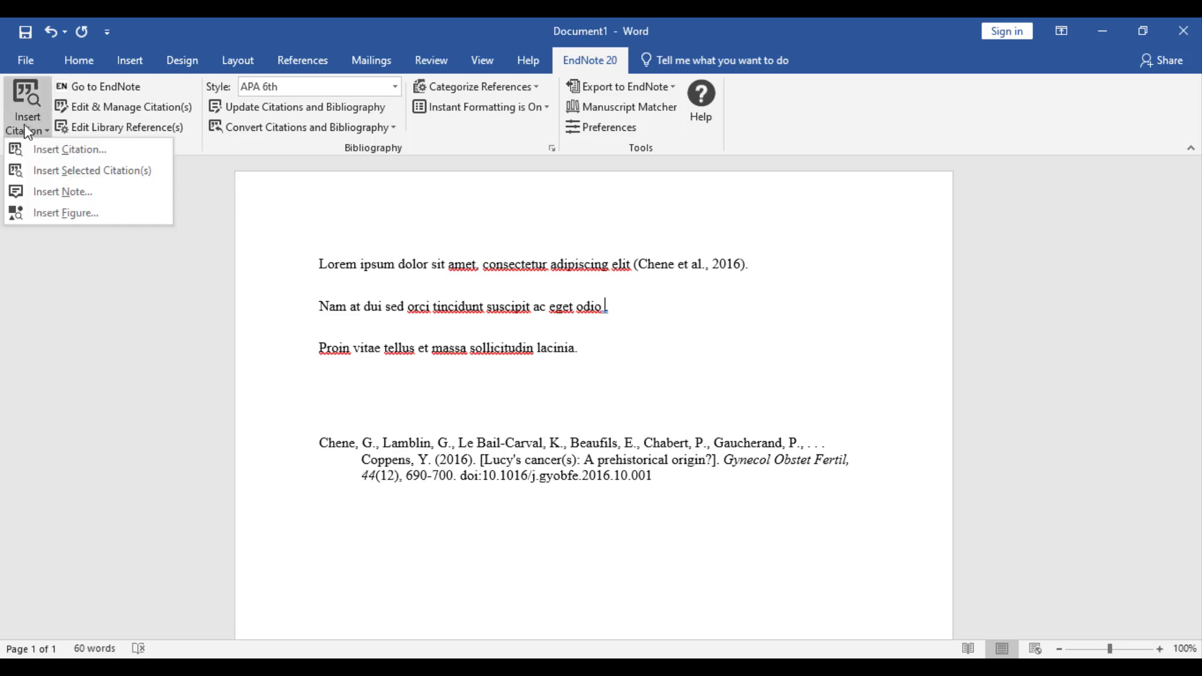
click(32, 148)
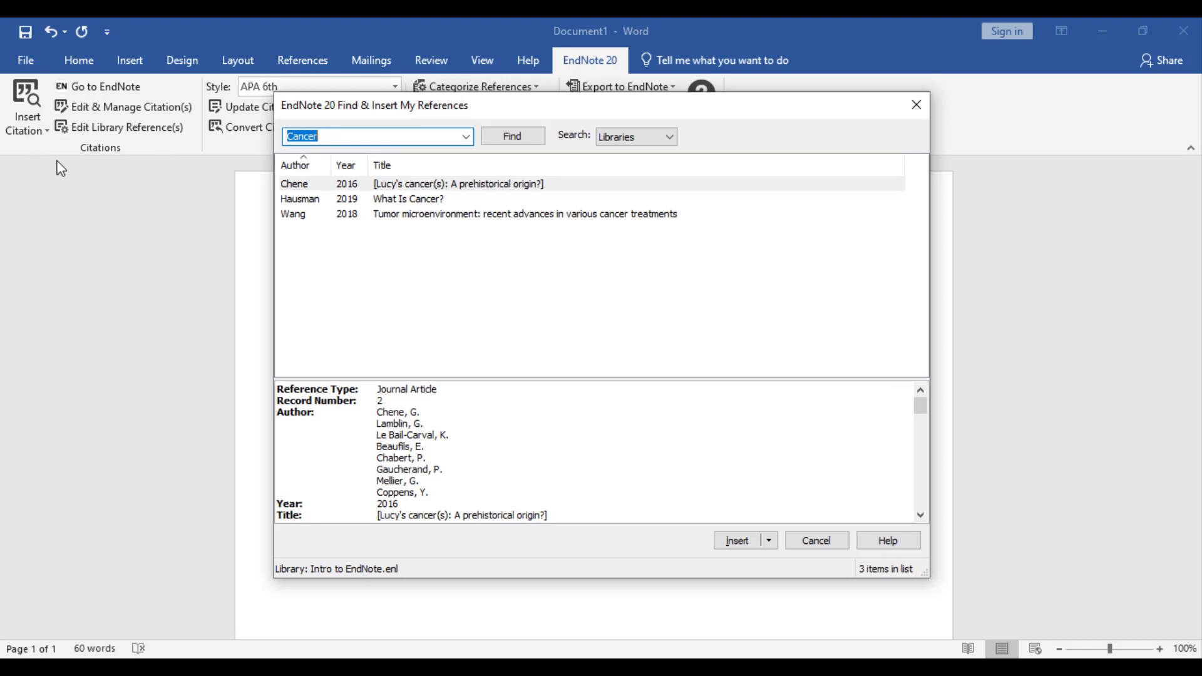
click(399, 202)
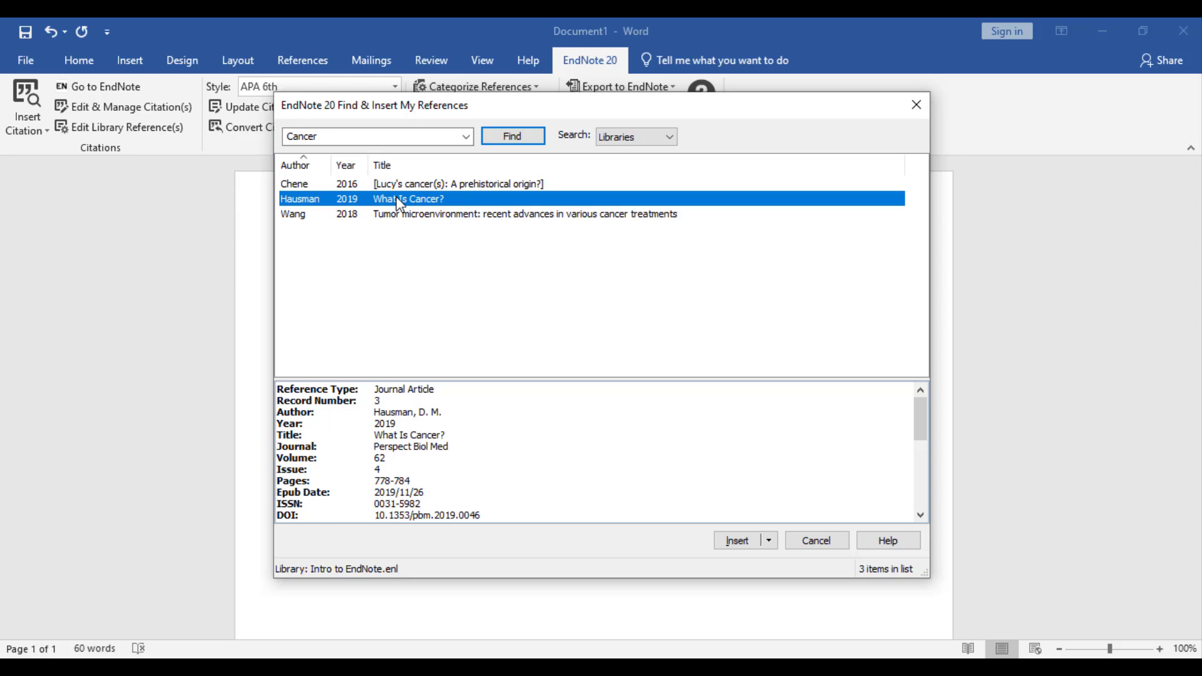
click(769, 541)
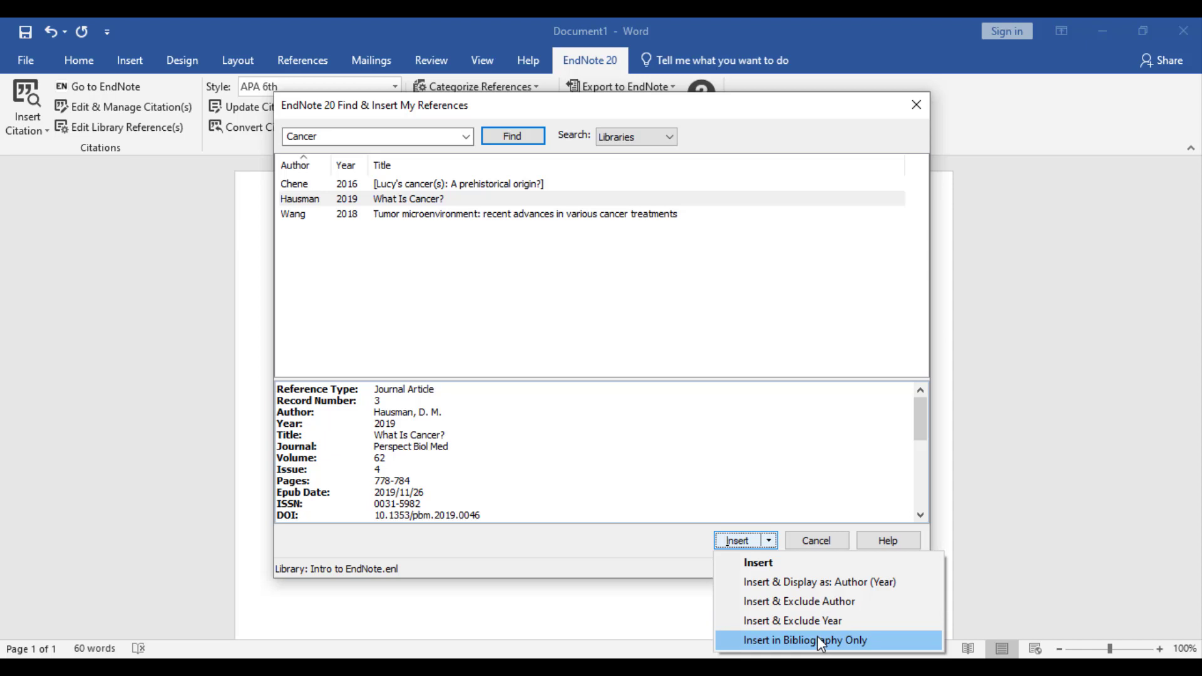
click(836, 603)
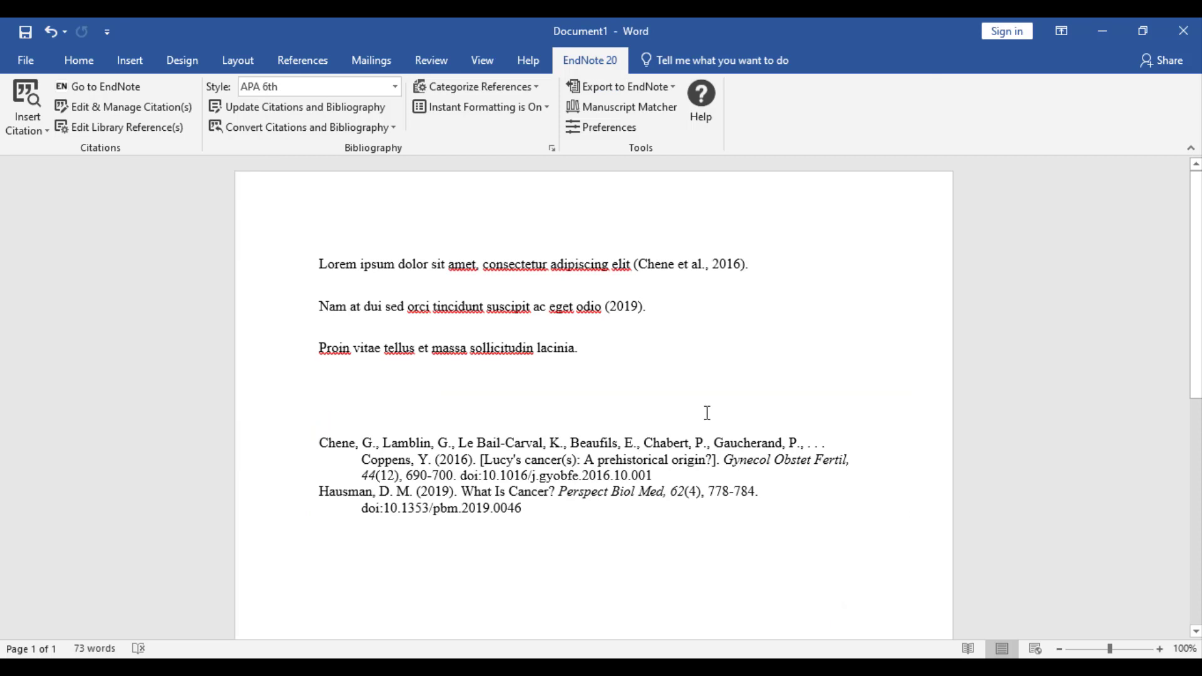
click(628, 306)
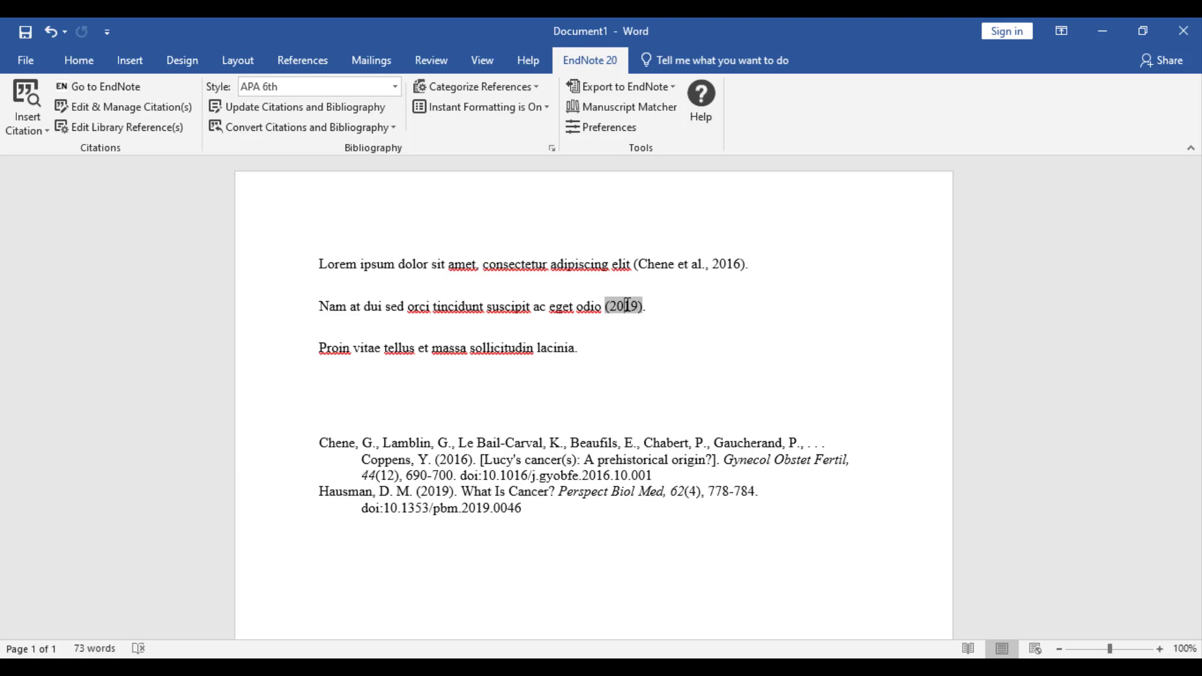
From the EndNote library, insert the Chekijian 2021 Armenia healthcare citation after 'lacinia'.
click(576, 349)
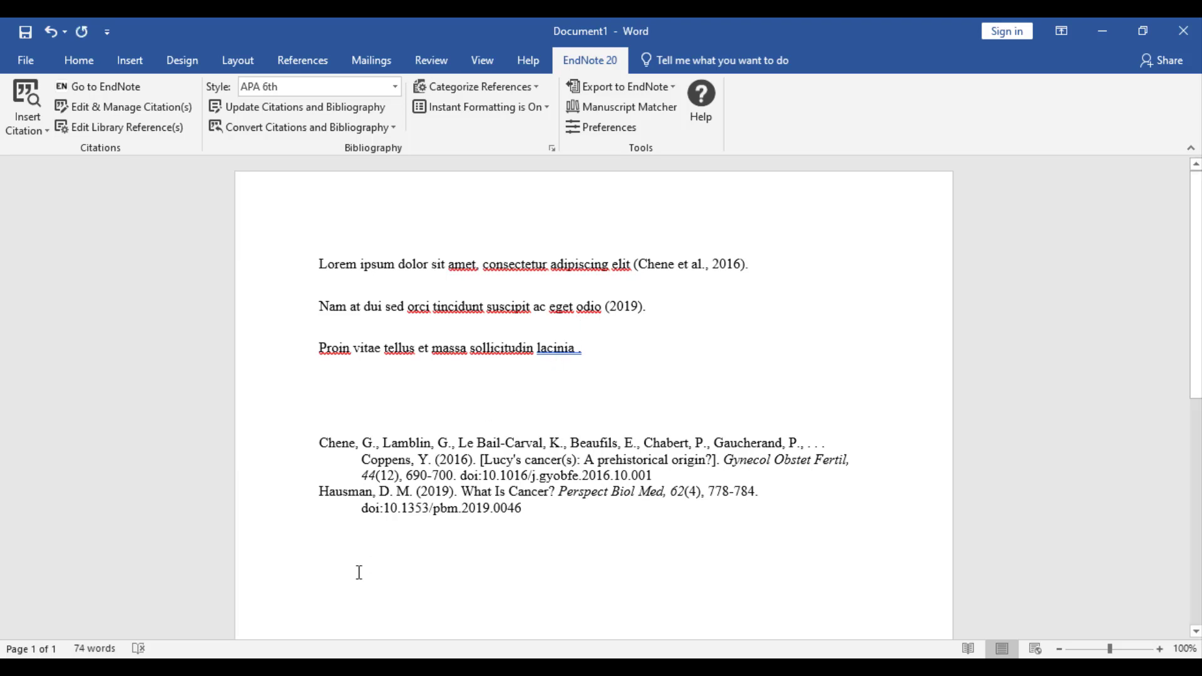
mouse_move(158, 668)
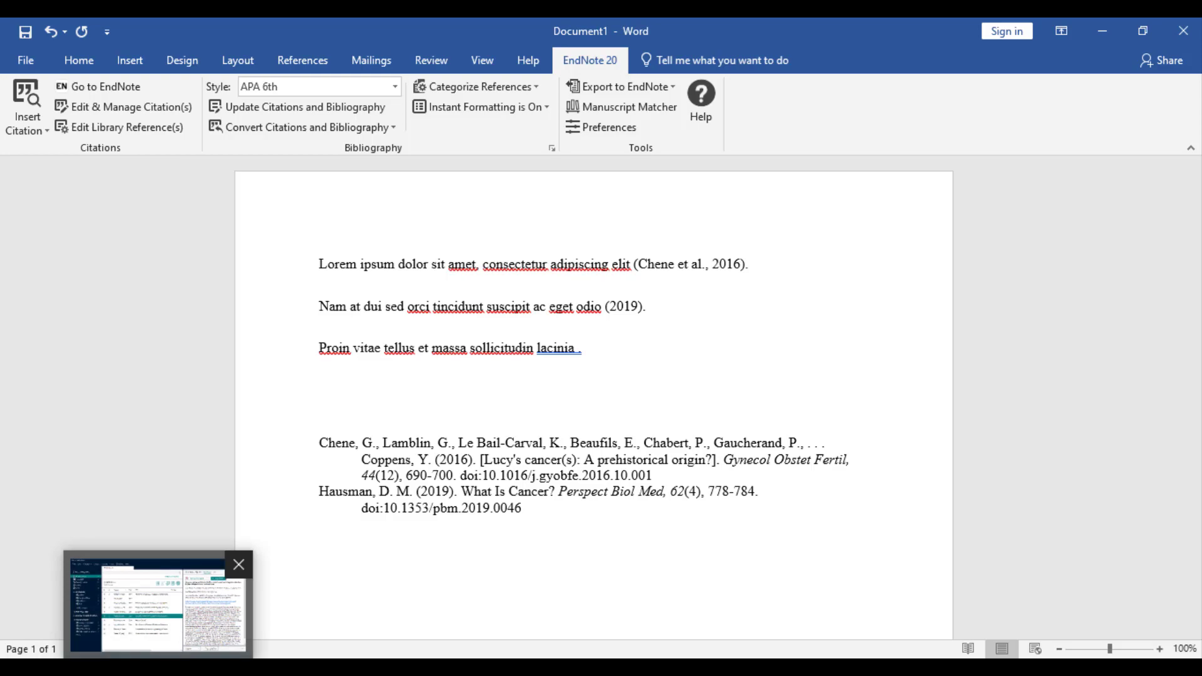
click(158, 604)
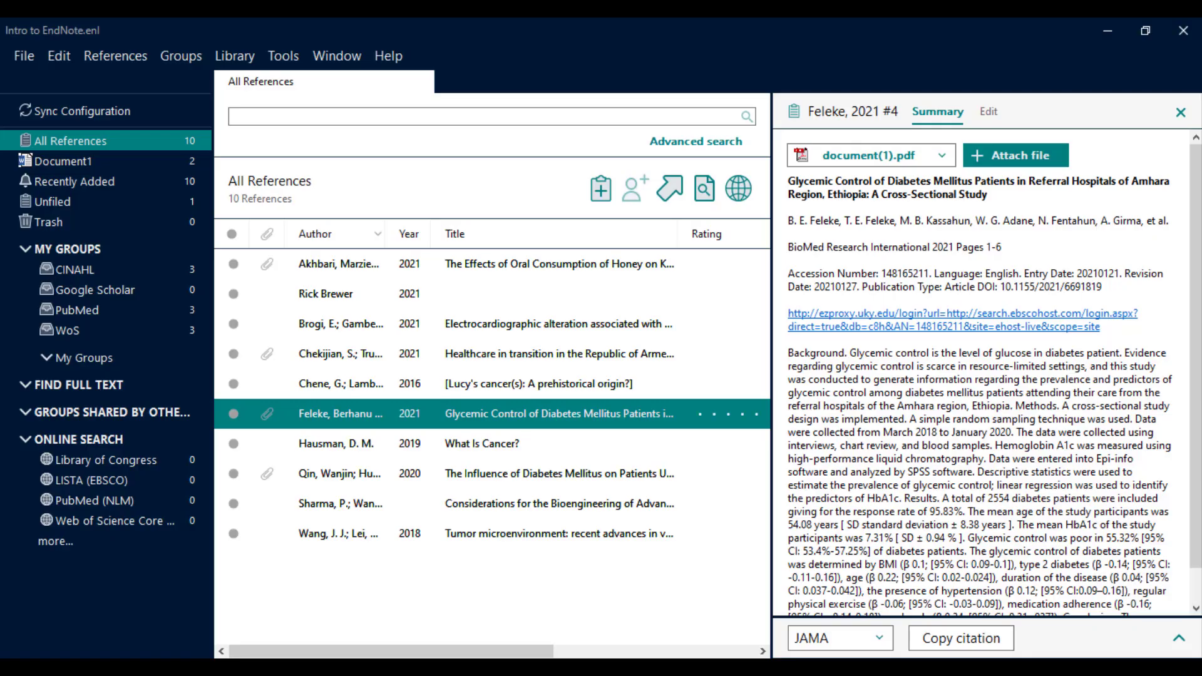
click(367, 354)
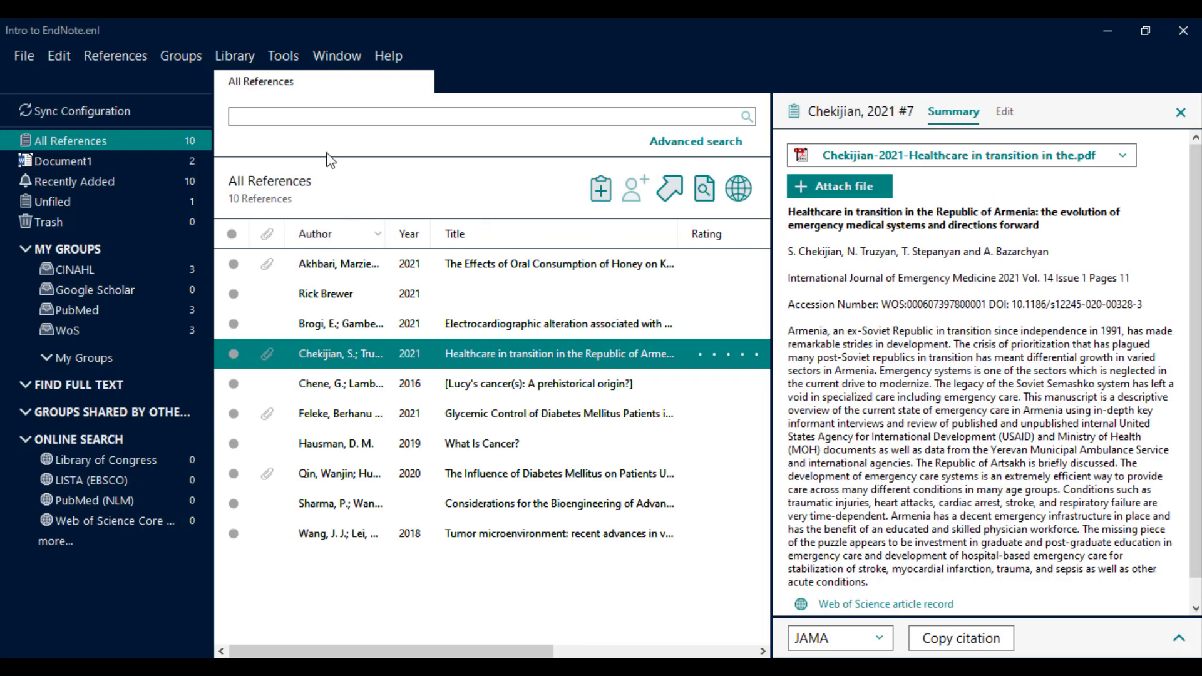
click(297, 59)
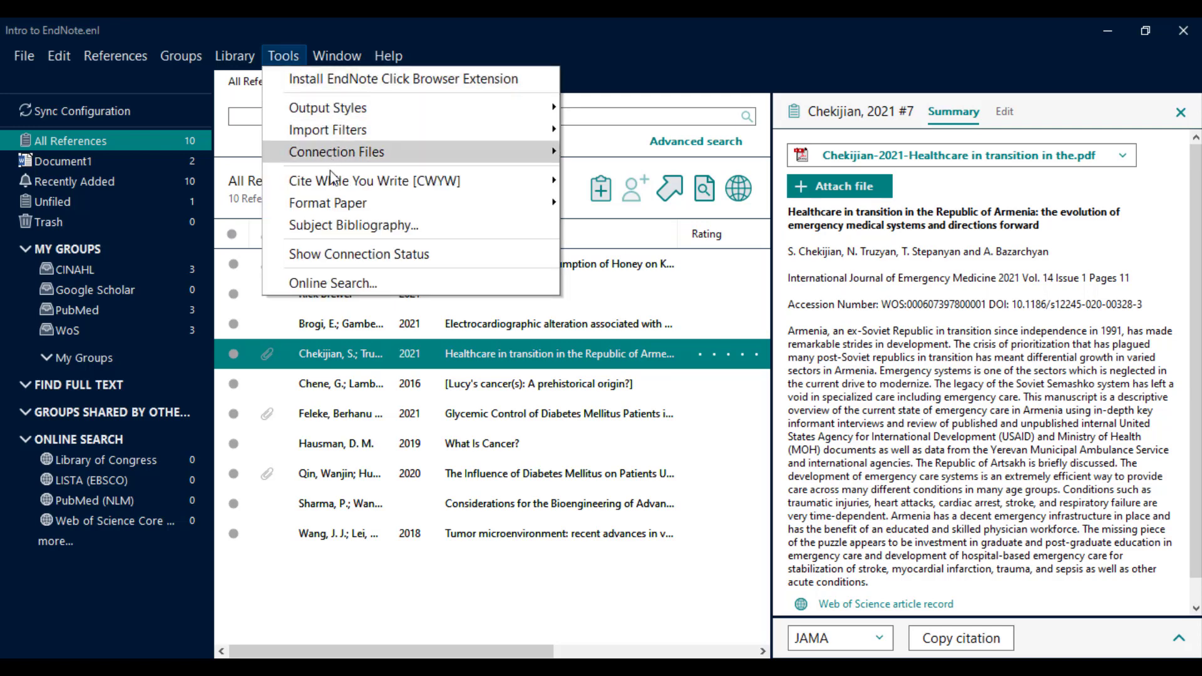
mouse_move(332, 180)
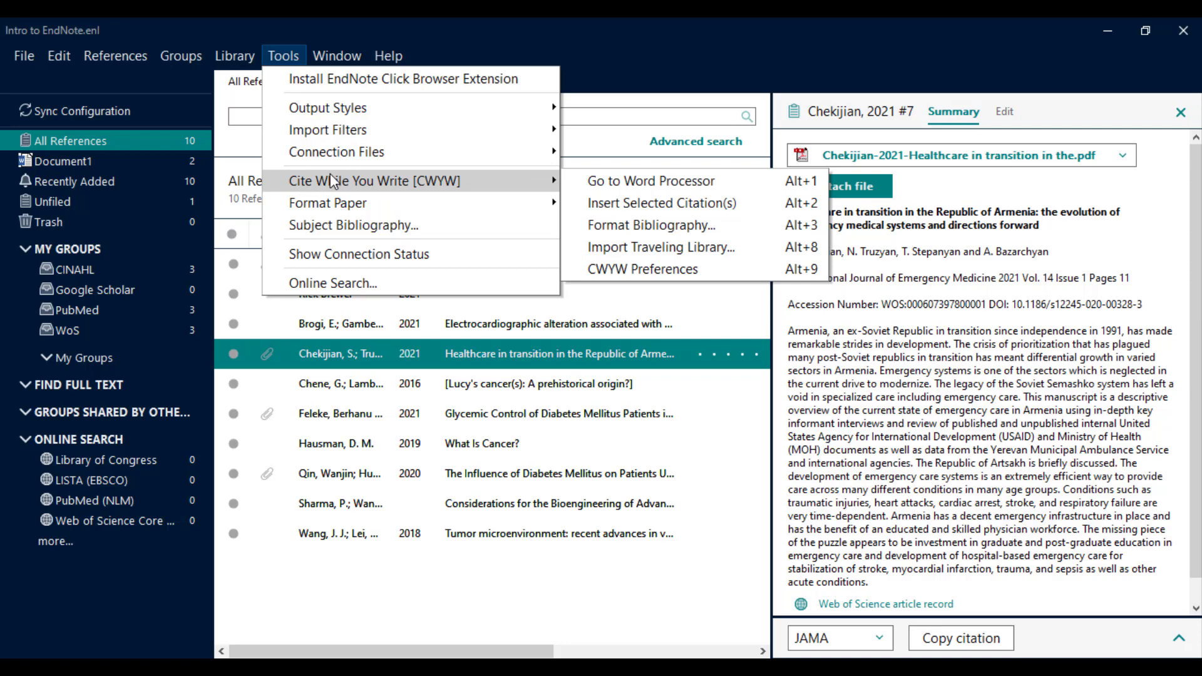
click(613, 203)
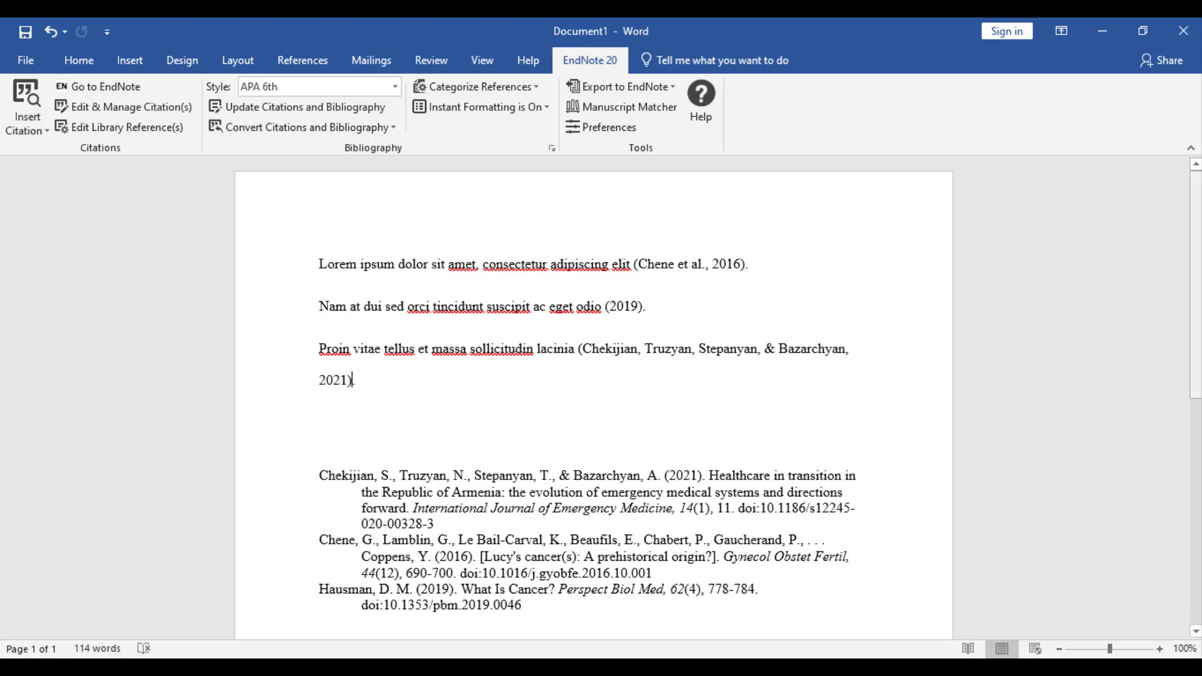
scroll(1199, 335, down, 3)
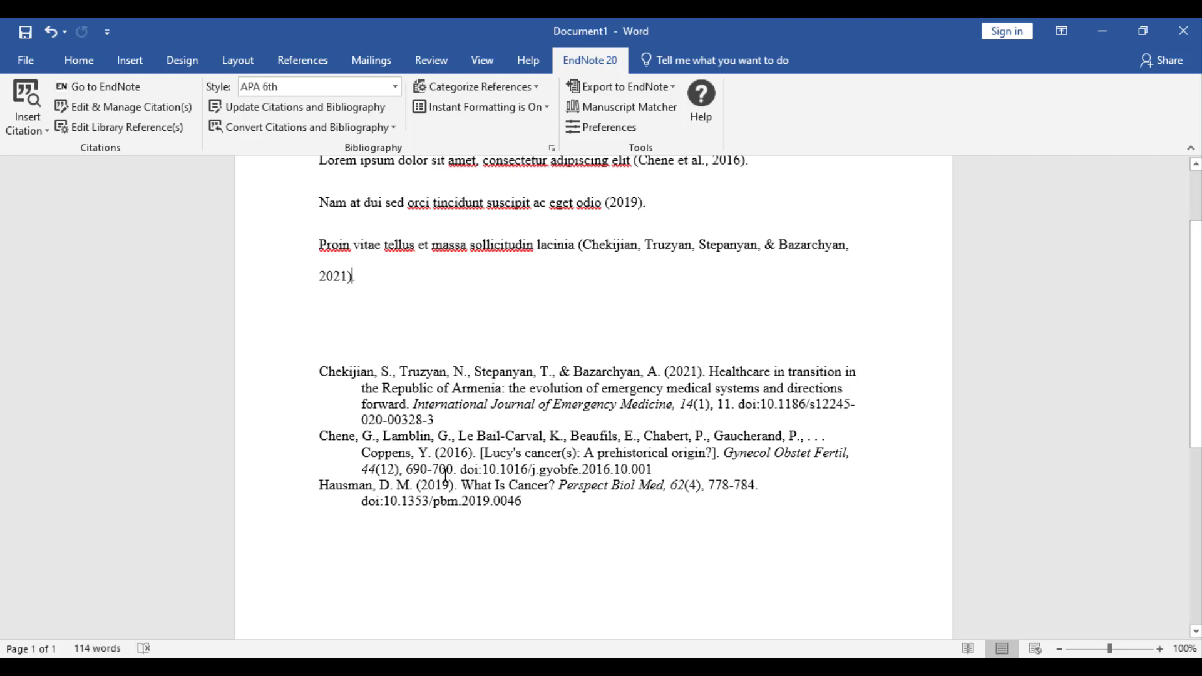
click(446, 475)
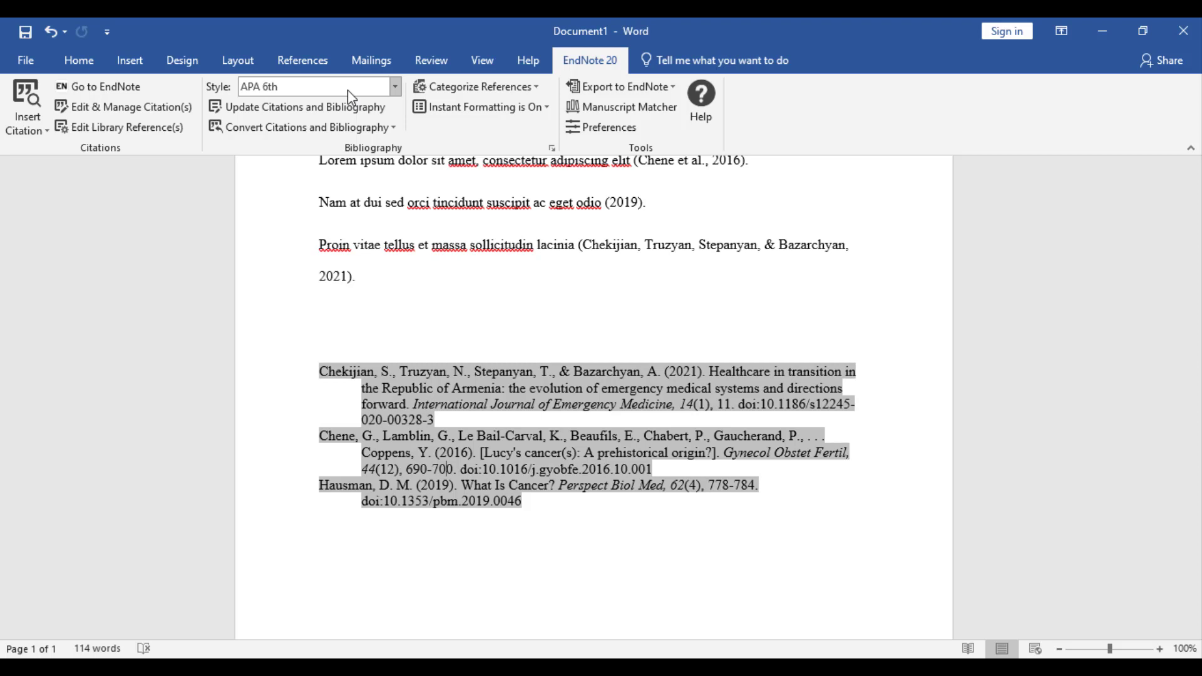
click(348, 89)
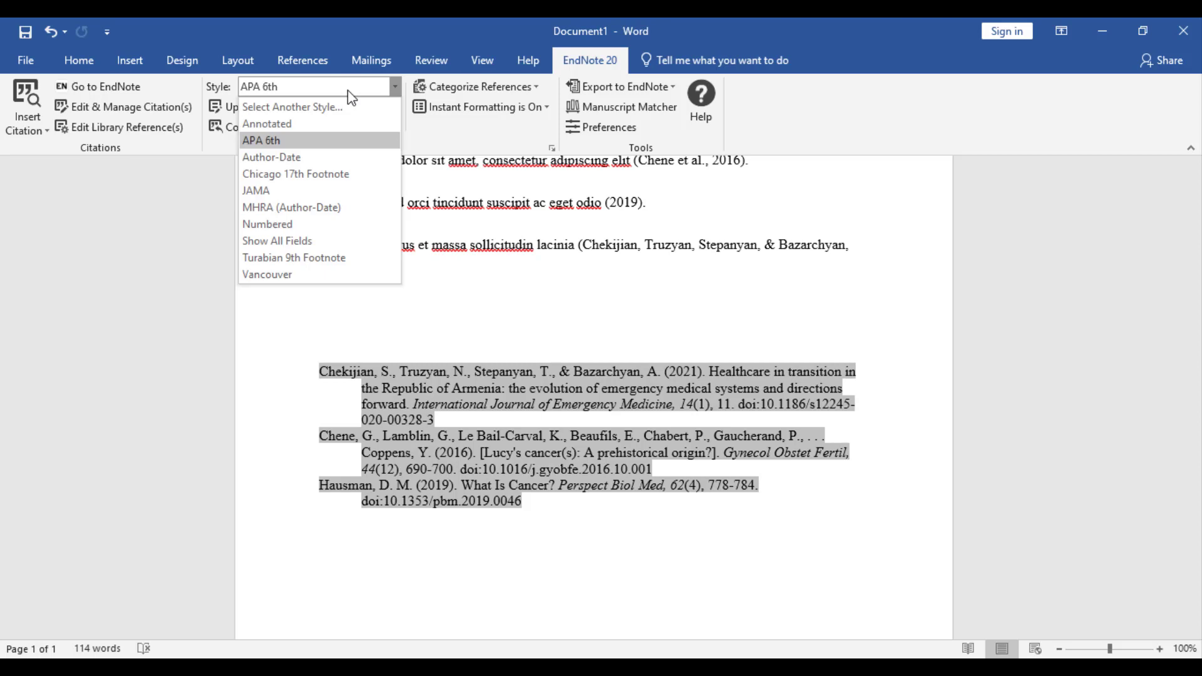
click(308, 276)
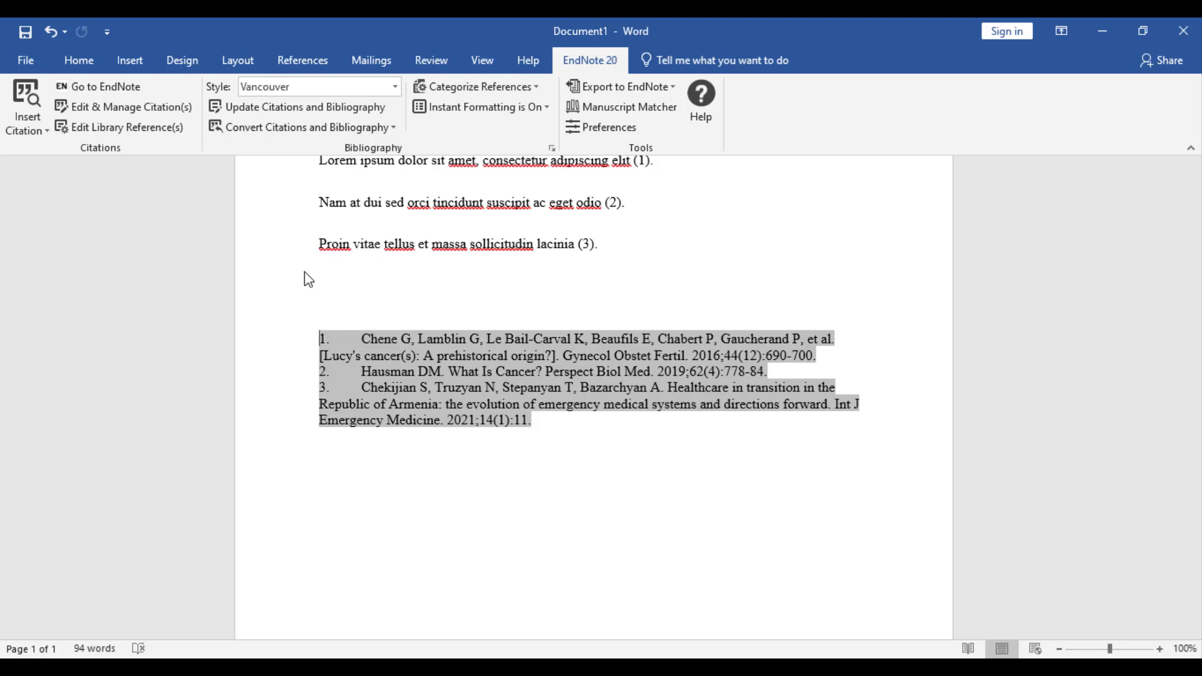
click(296, 86)
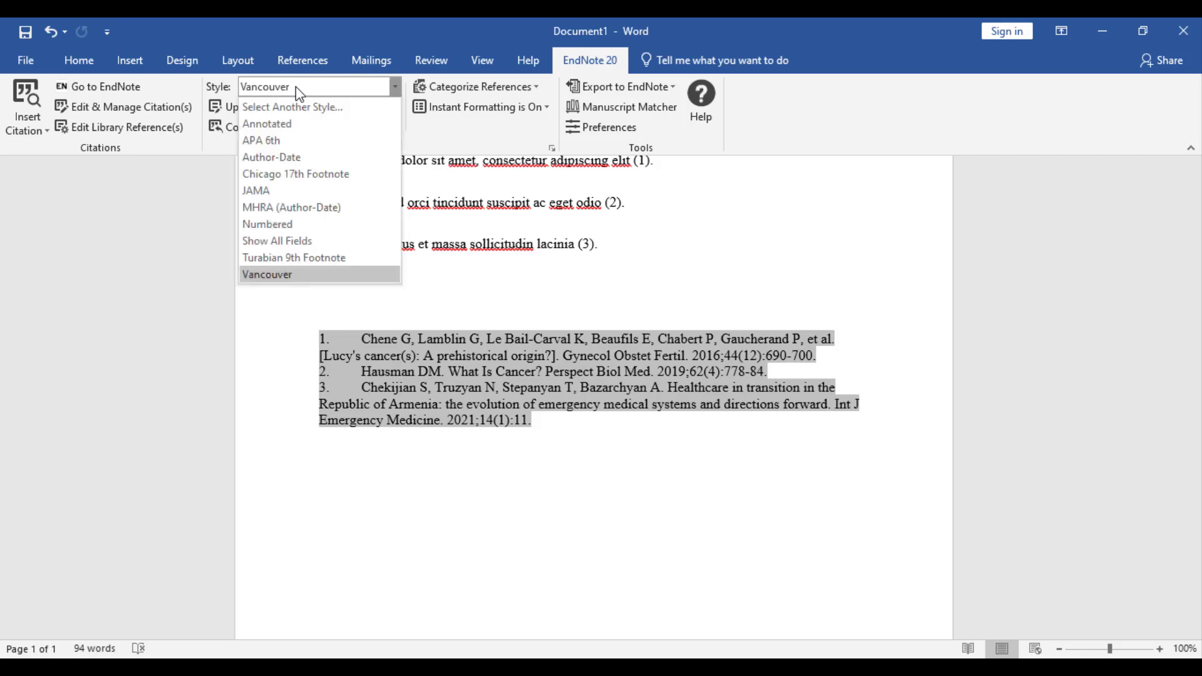
click(297, 108)
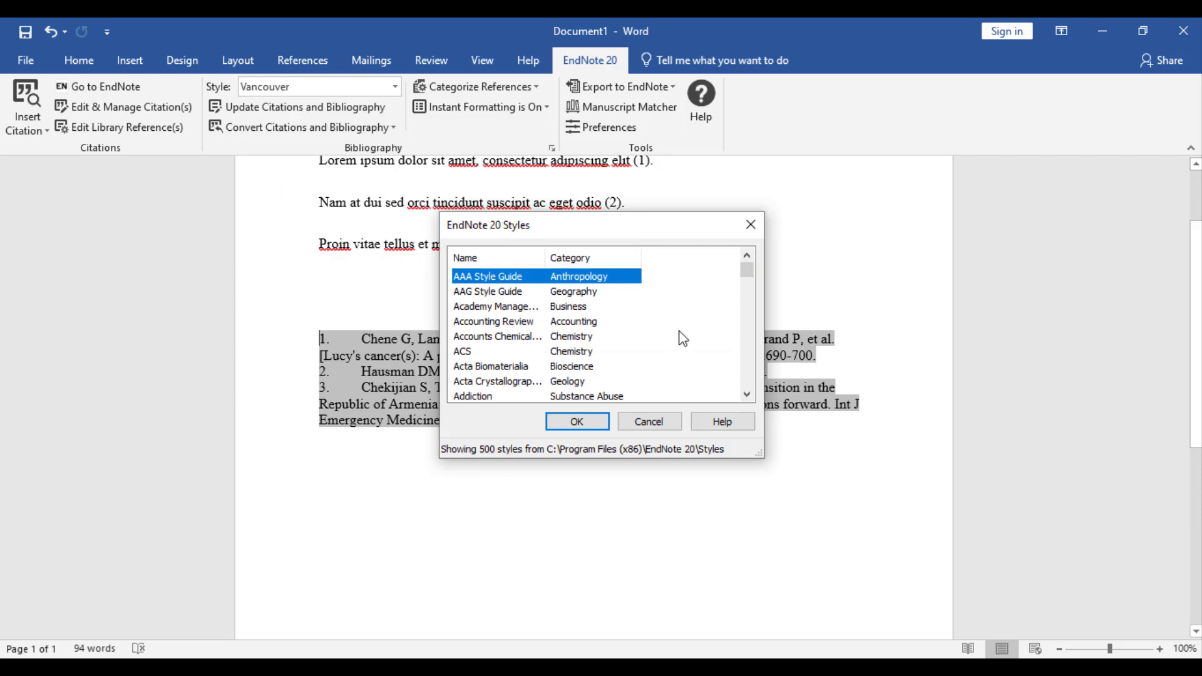
click(658, 421)
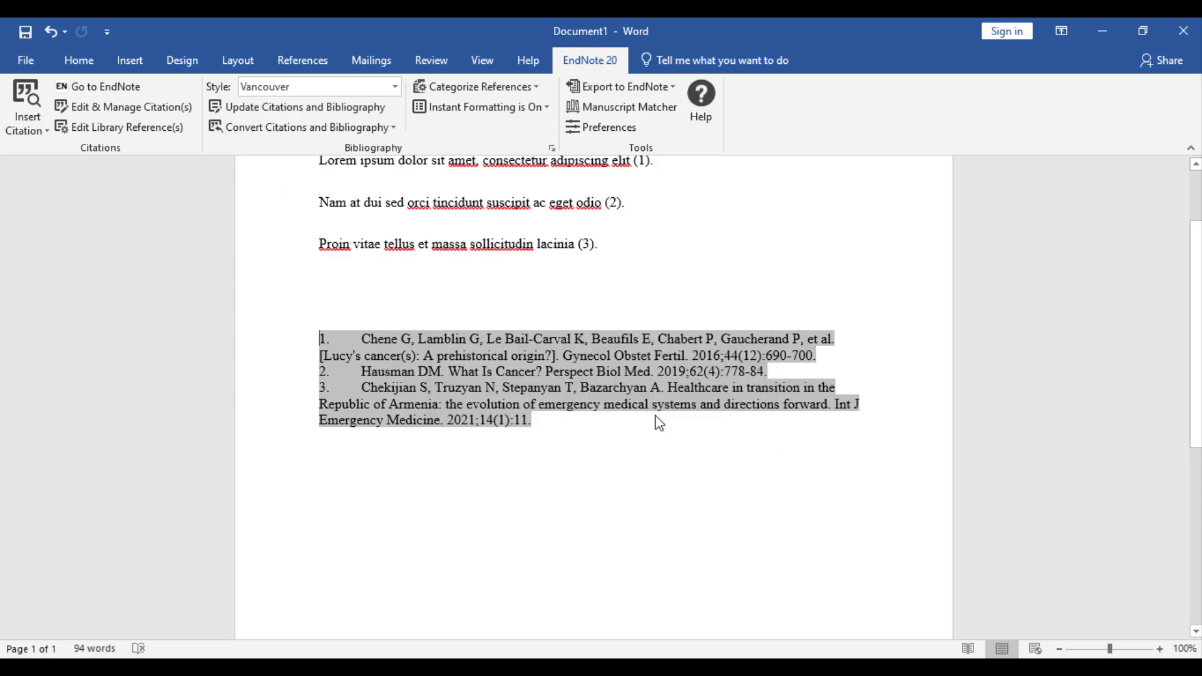
click(395, 86)
click(354, 142)
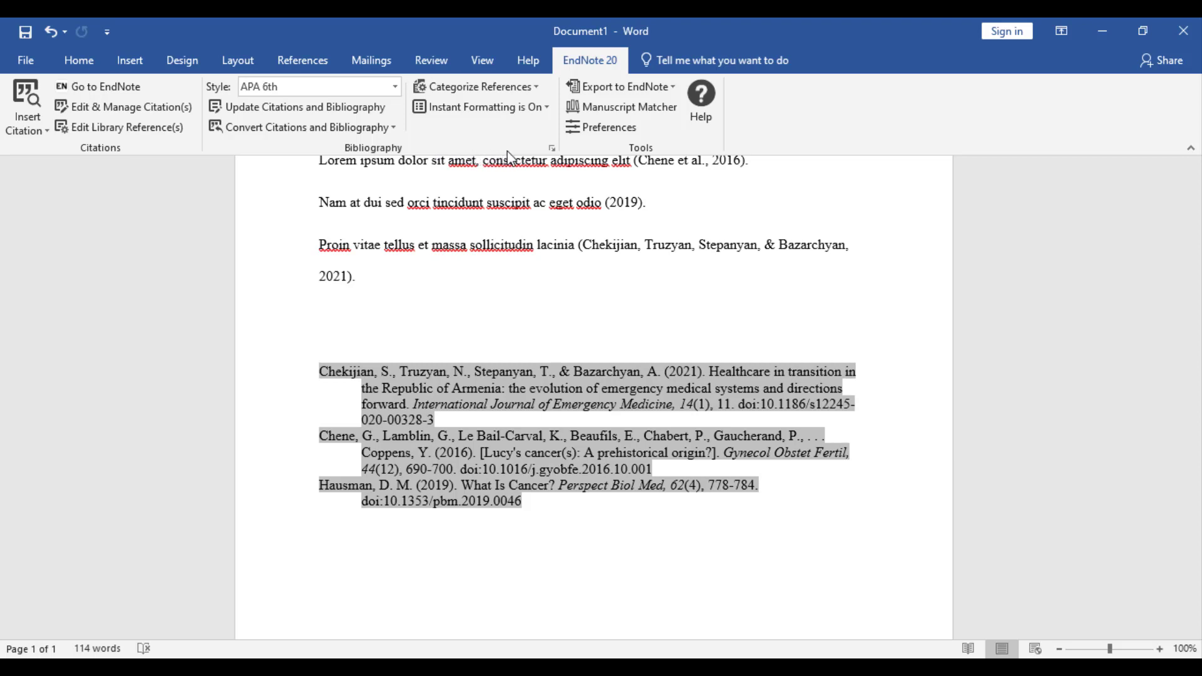
Set the bibliography layout to Double line spacing with the title 'References'.
click(552, 149)
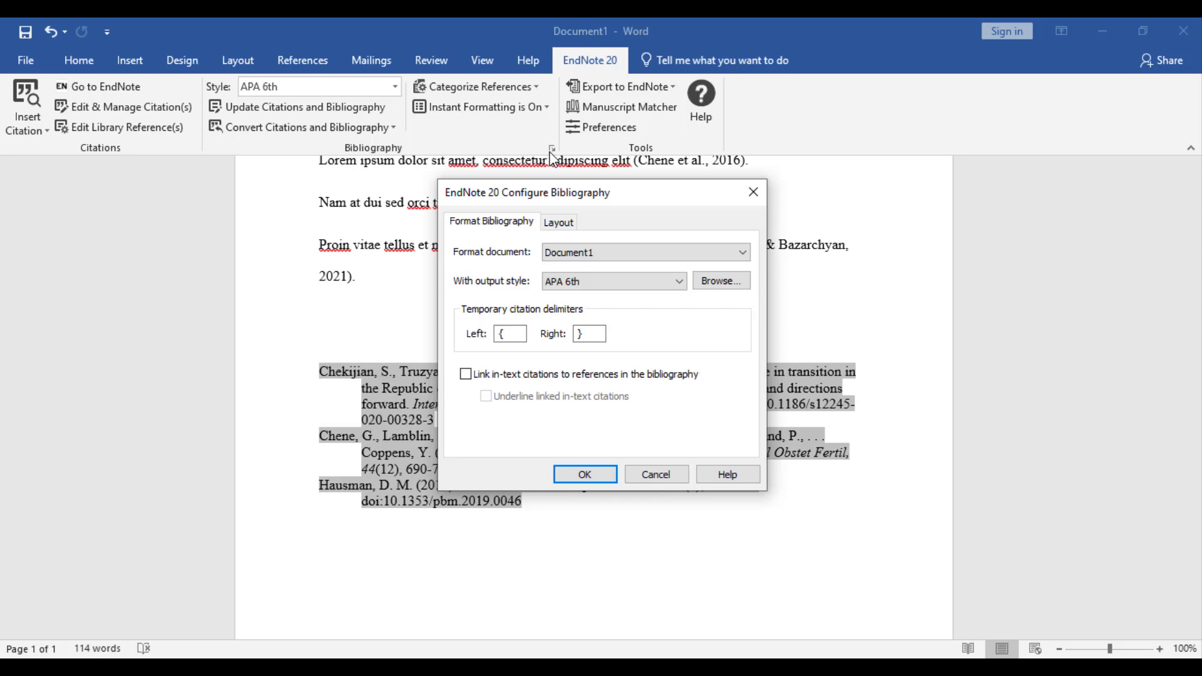
click(561, 224)
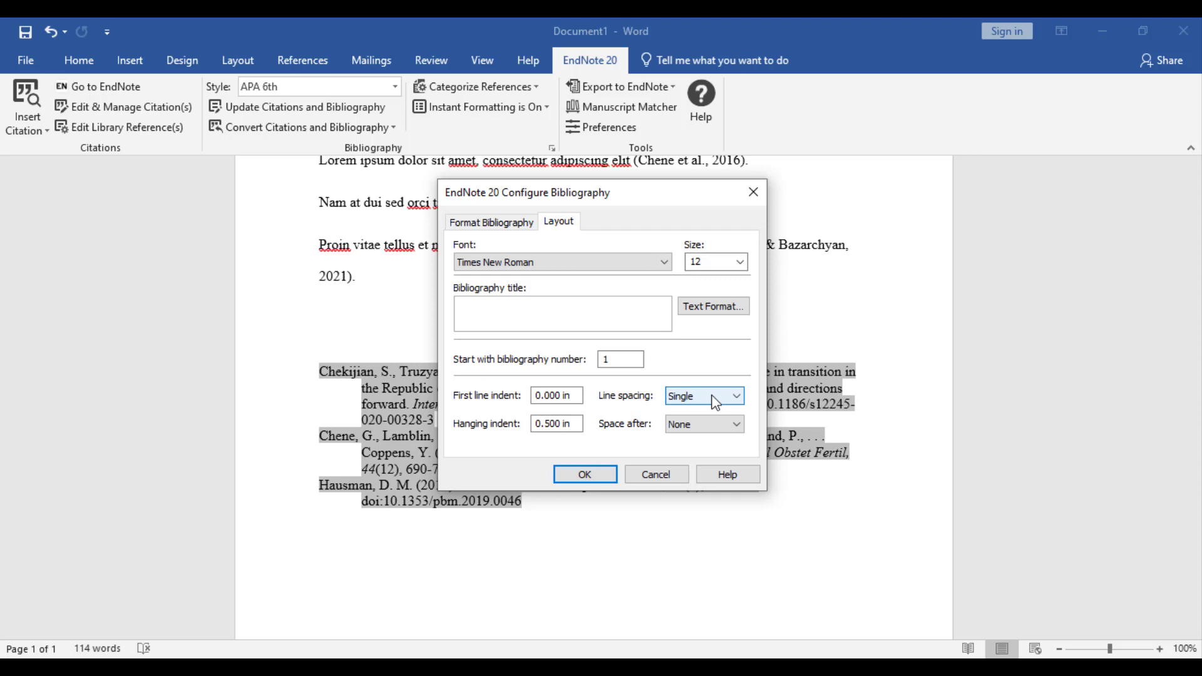
click(716, 402)
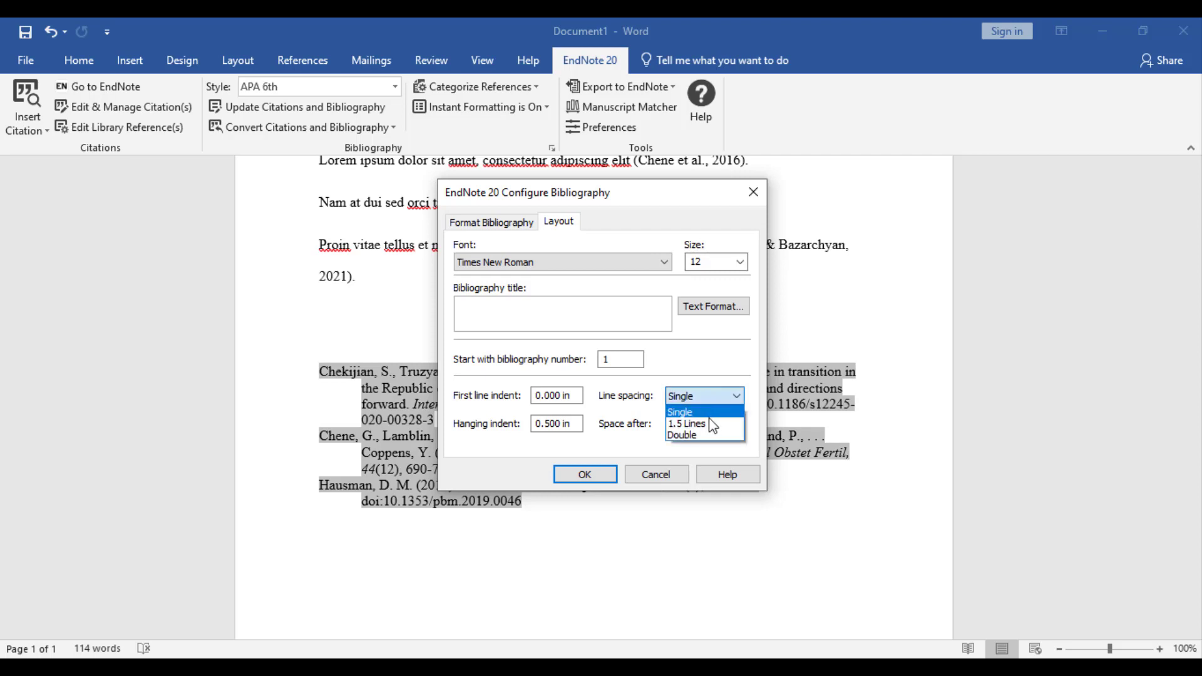
click(709, 436)
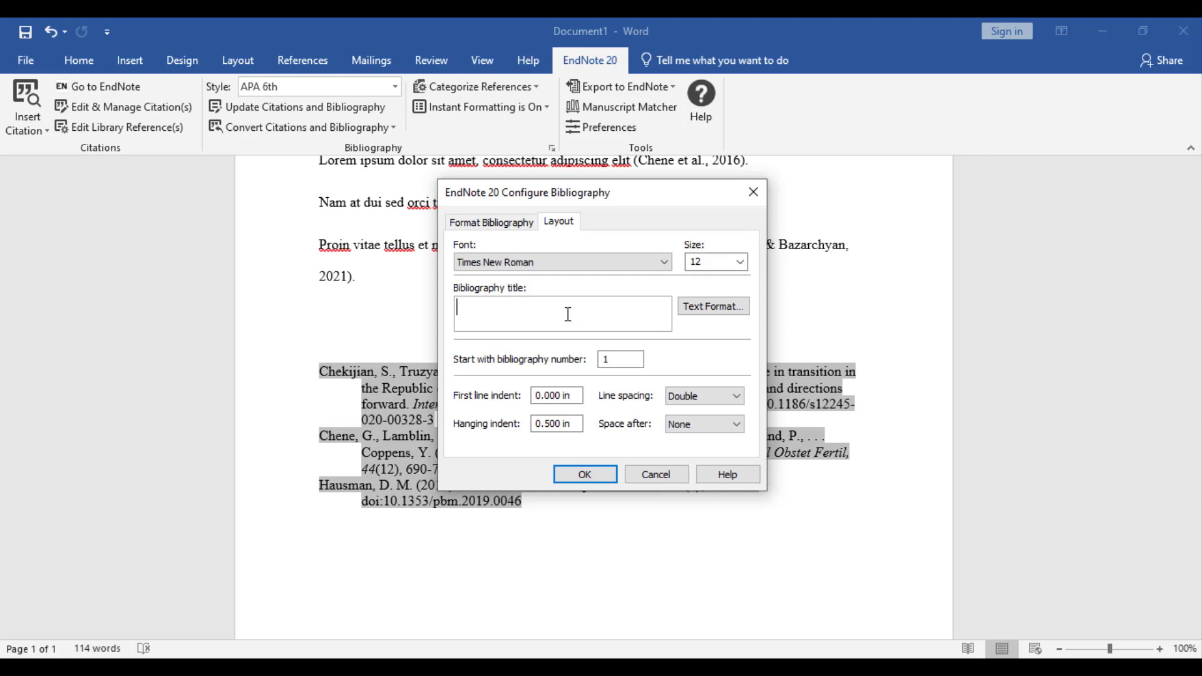
text(References)
click(584, 476)
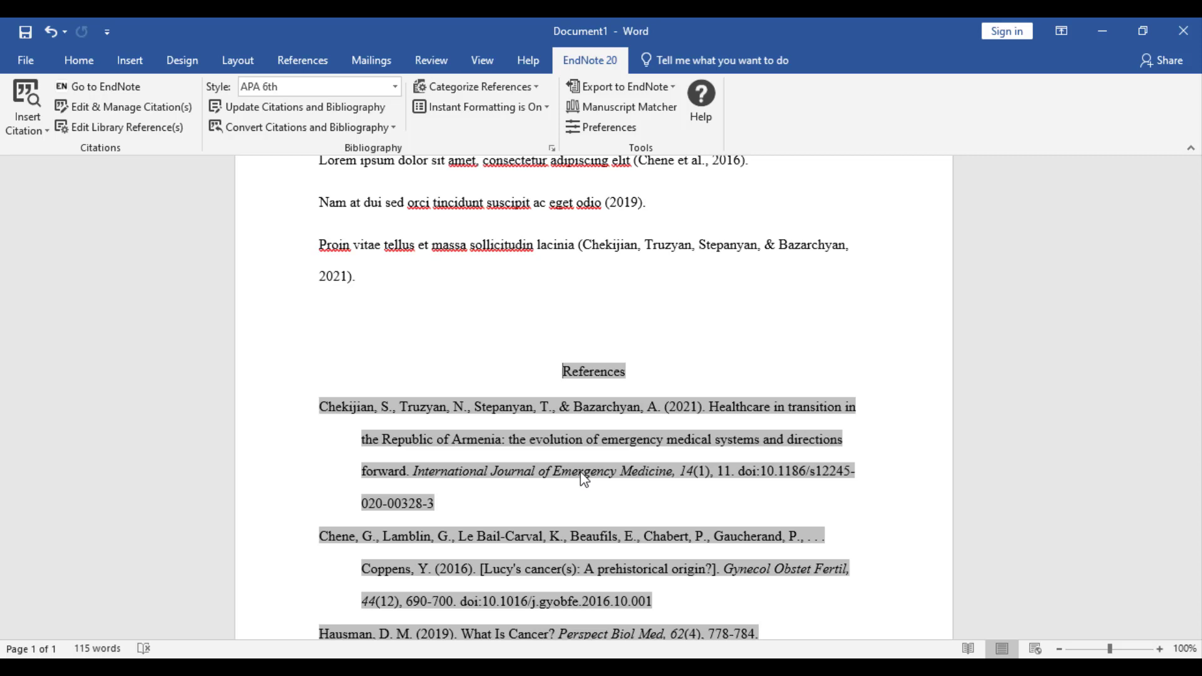
click(631, 247)
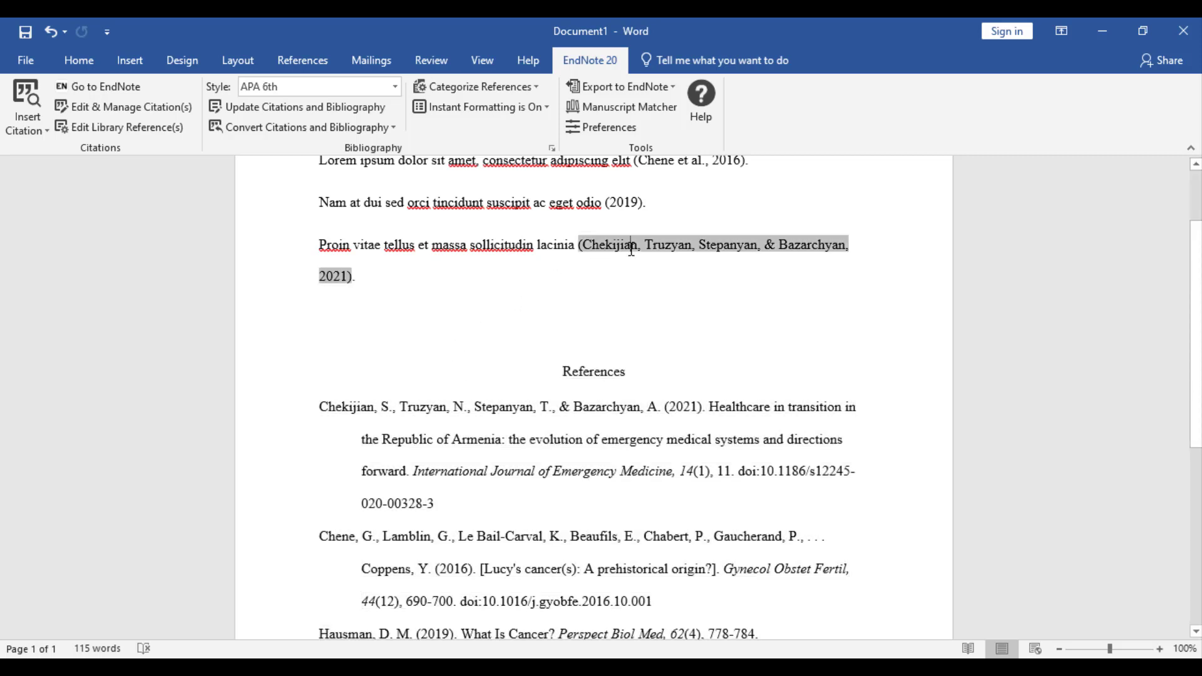
click(499, 425)
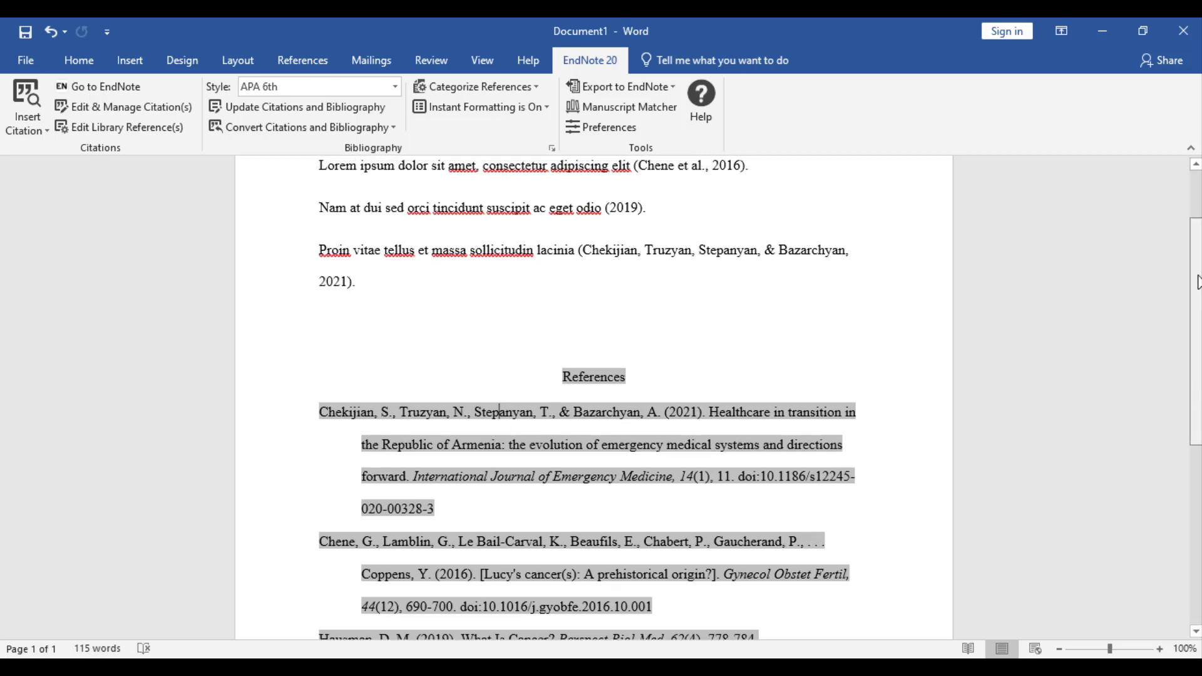
scroll(1197, 311, up, 2)
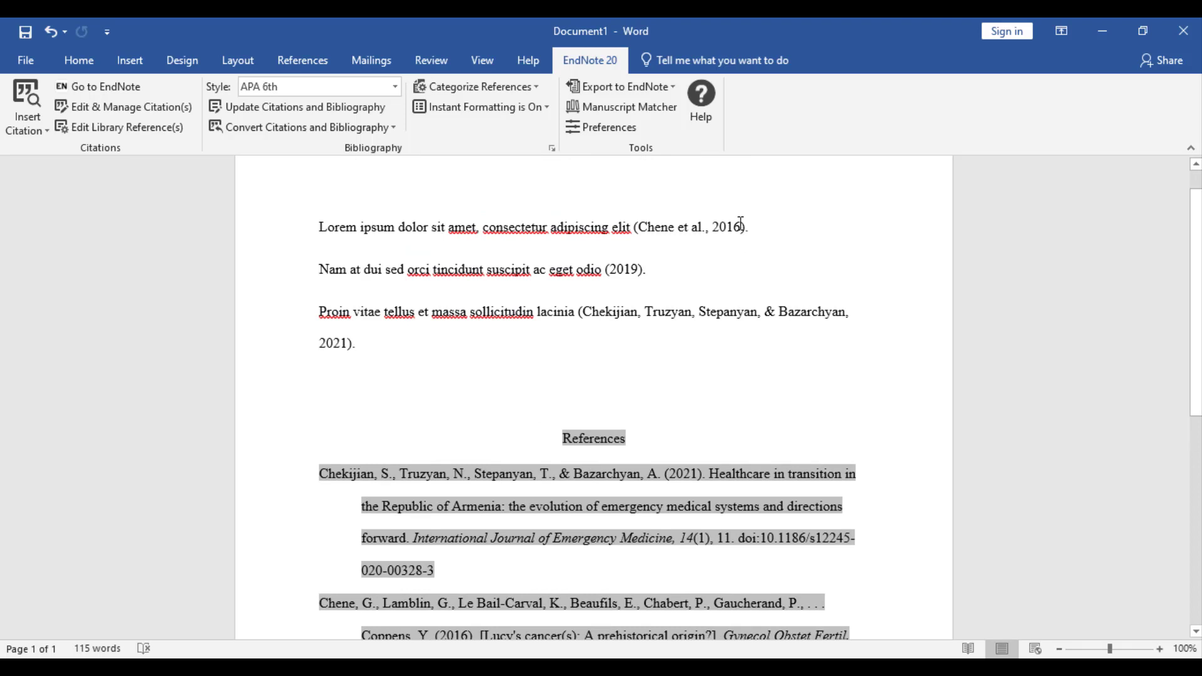
click(638, 274)
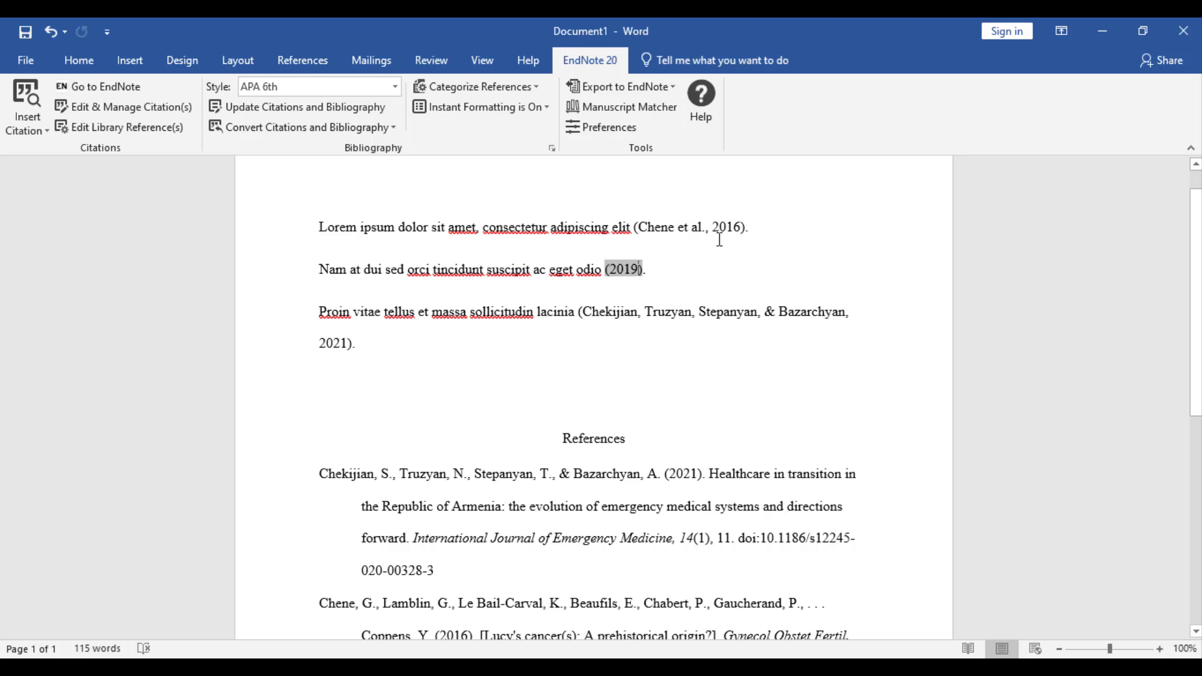
click(742, 231)
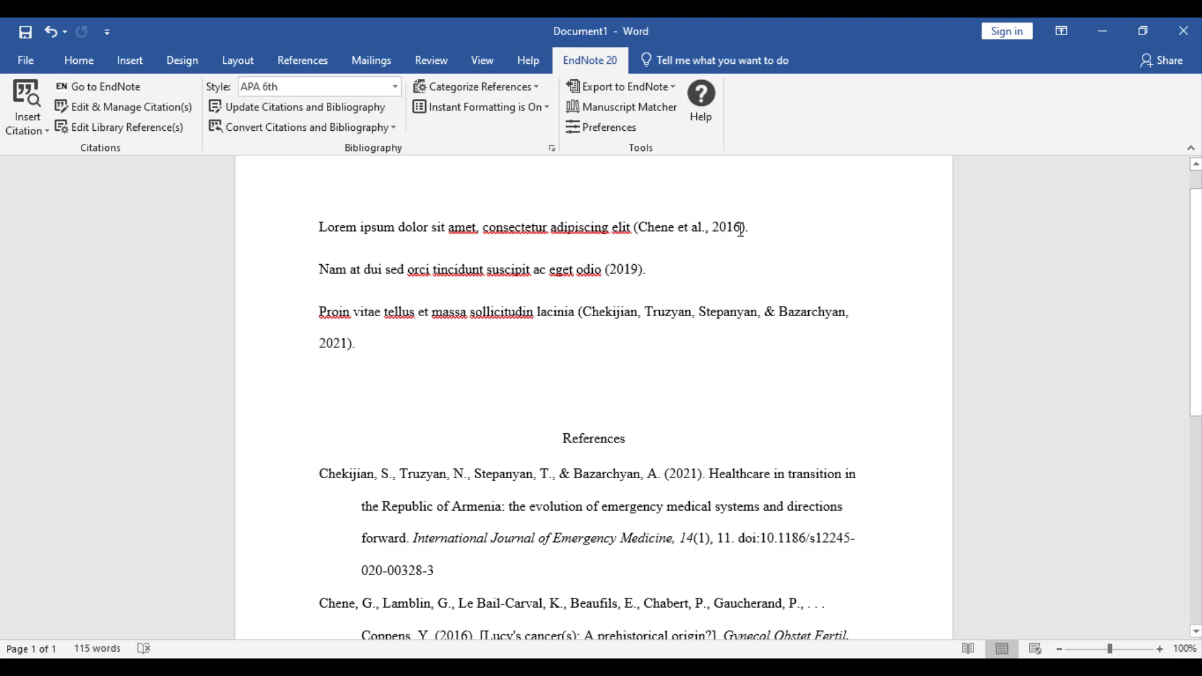
click(740, 229)
key(Right)
click(741, 230)
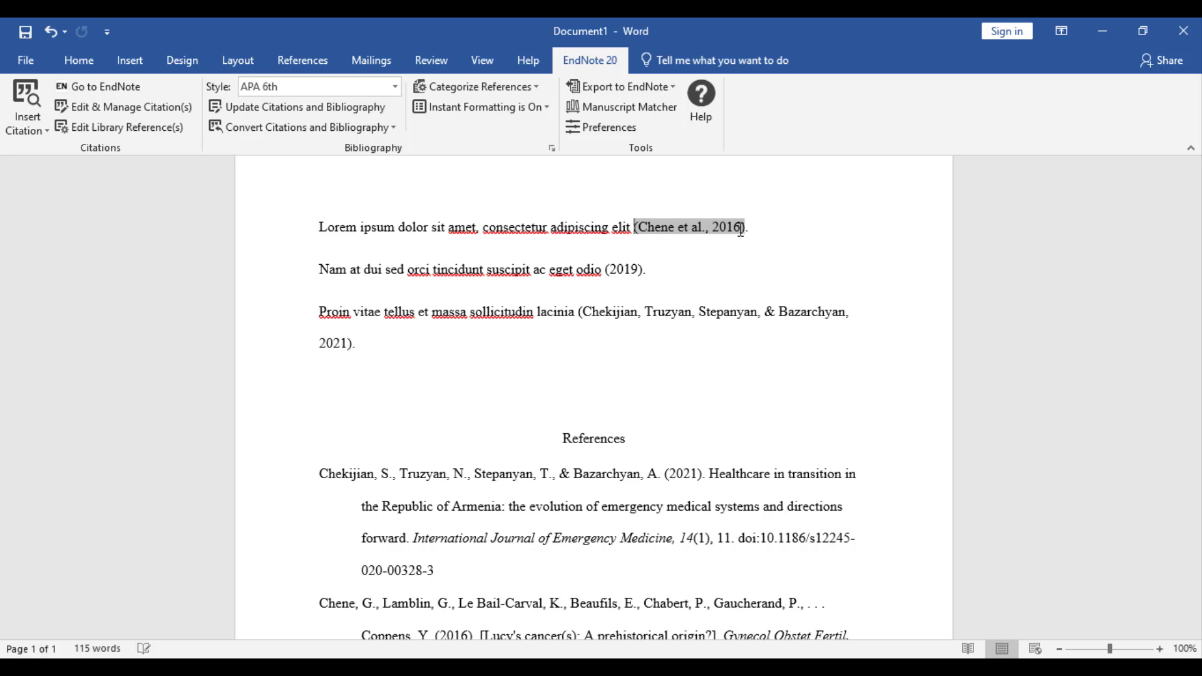
click(545, 494)
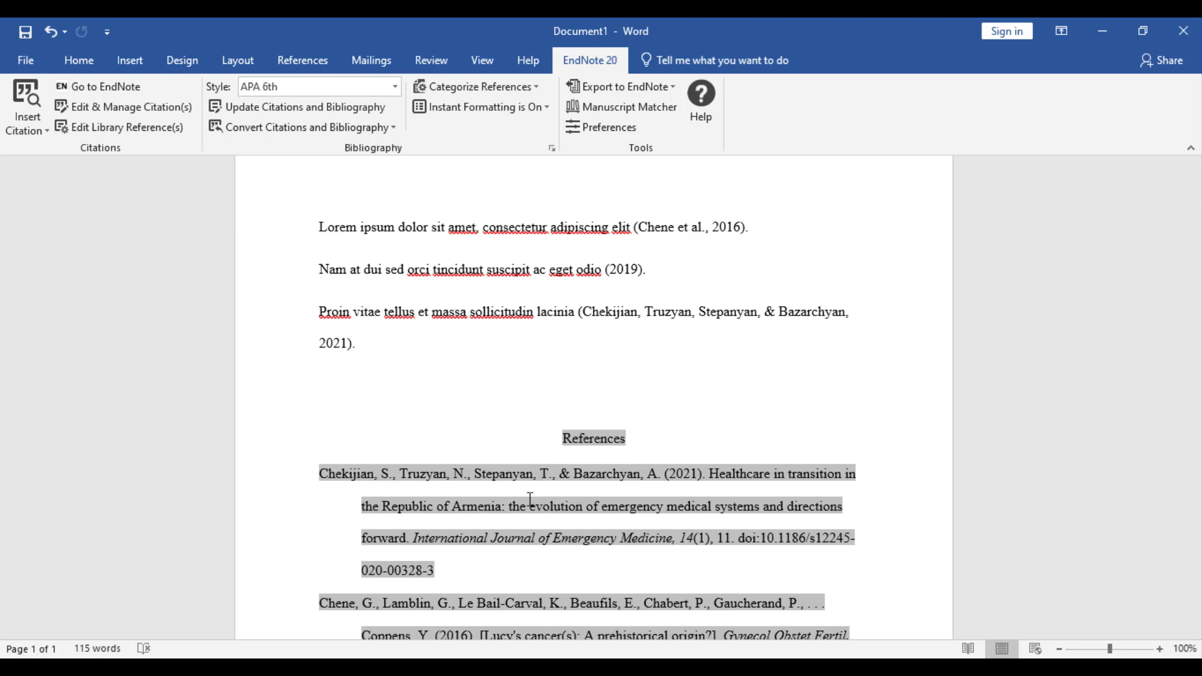
click(625, 272)
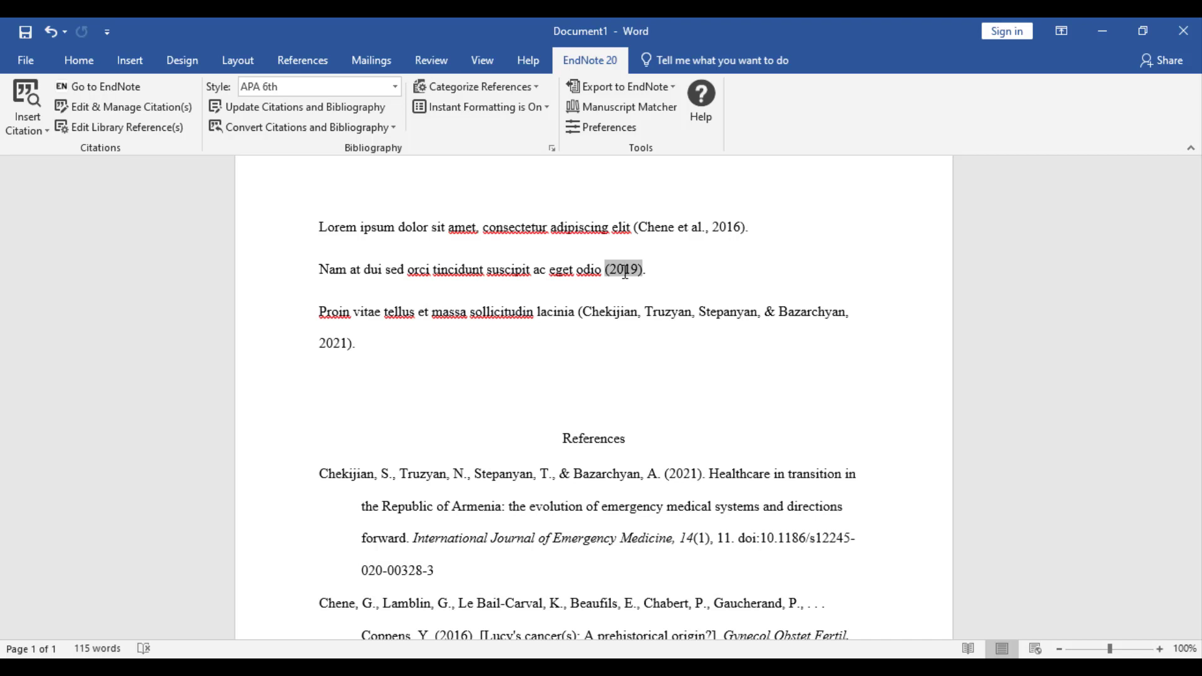
Change the (2019) citation's formatting from Exclude Author to Default, making it (Hausman, 2019).
click(170, 106)
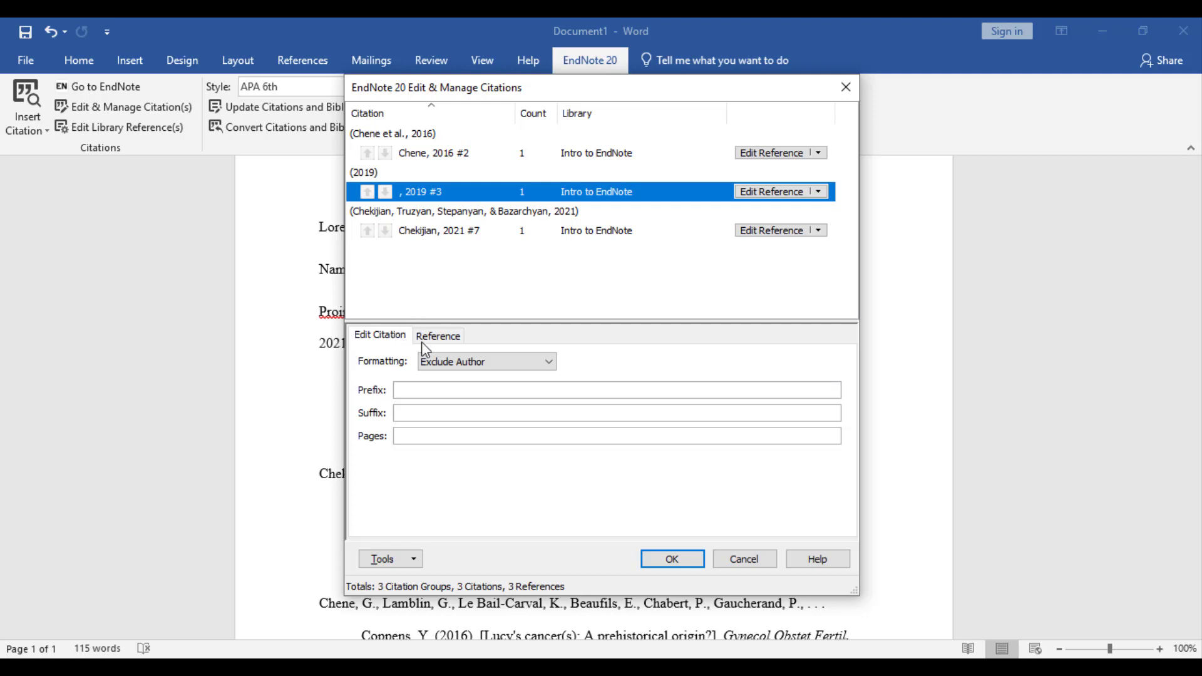
click(449, 365)
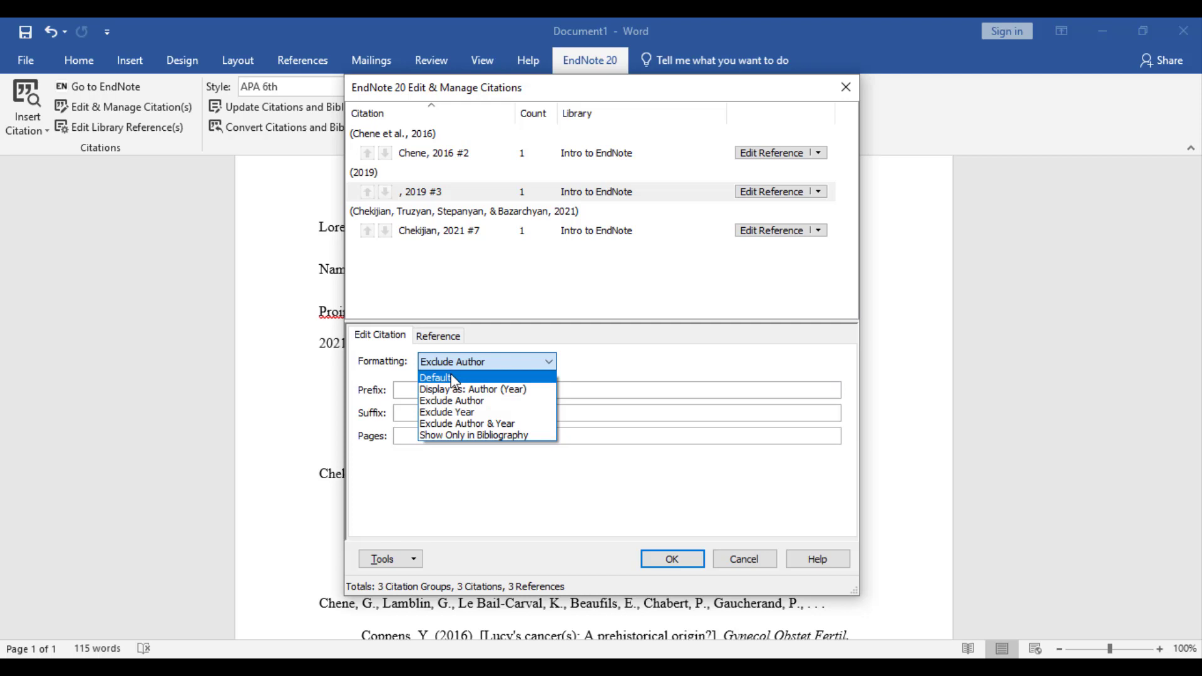
click(453, 379)
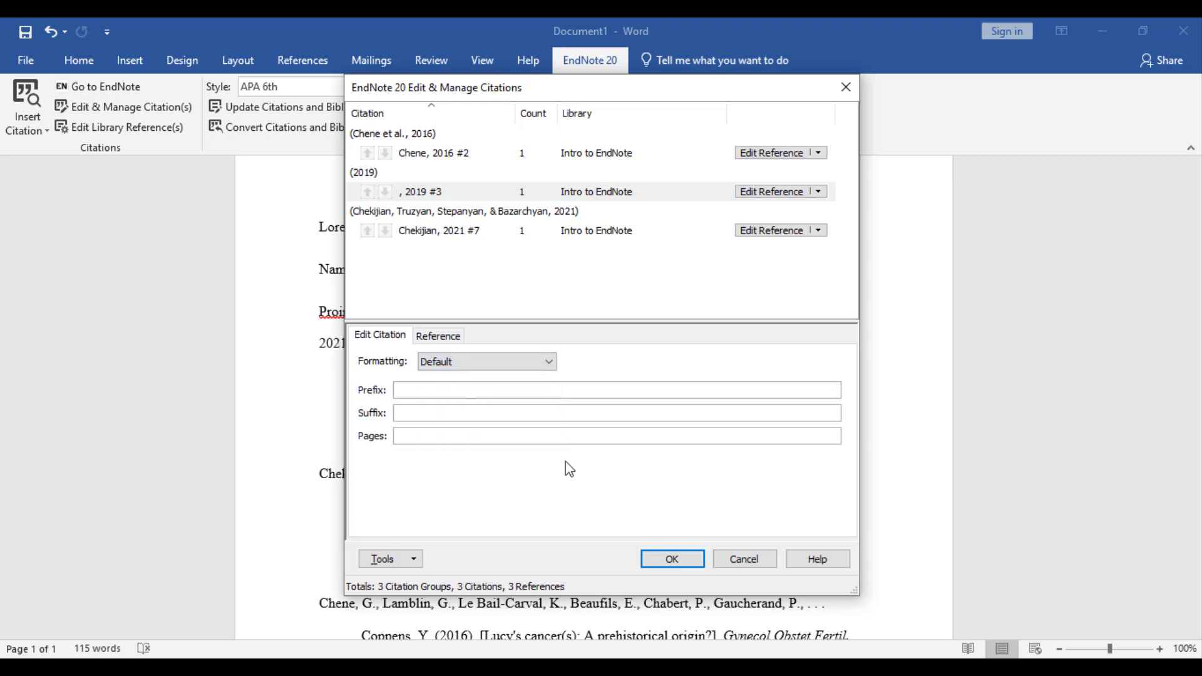
click(669, 562)
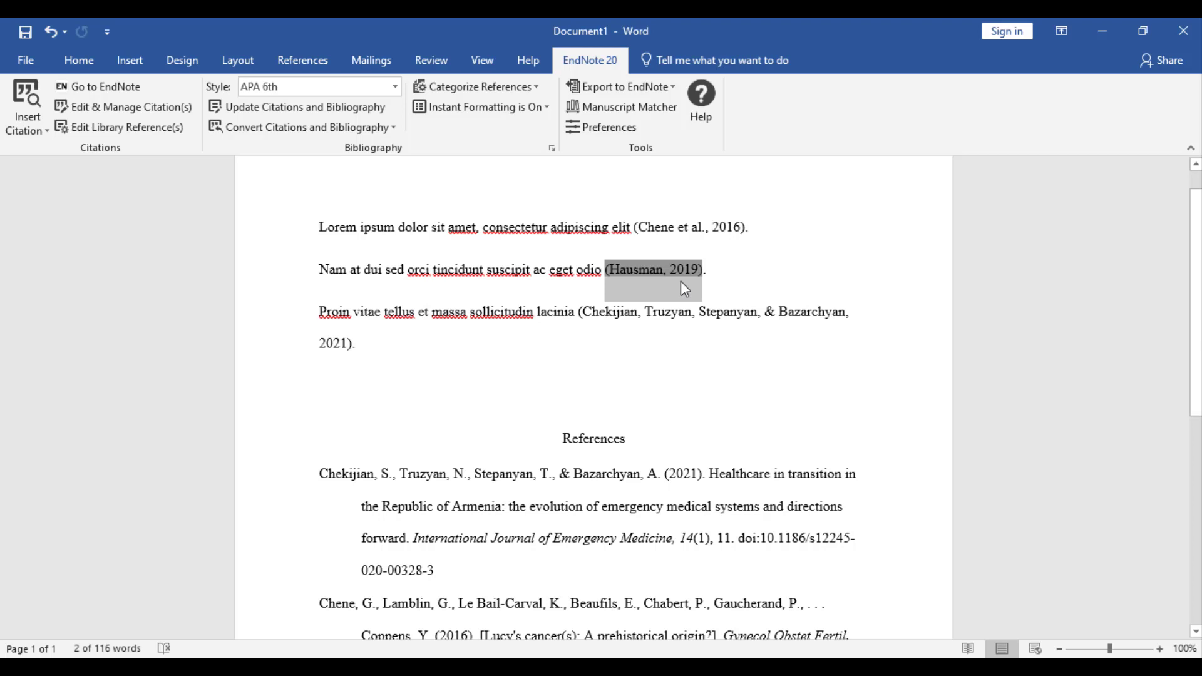
click(654, 293)
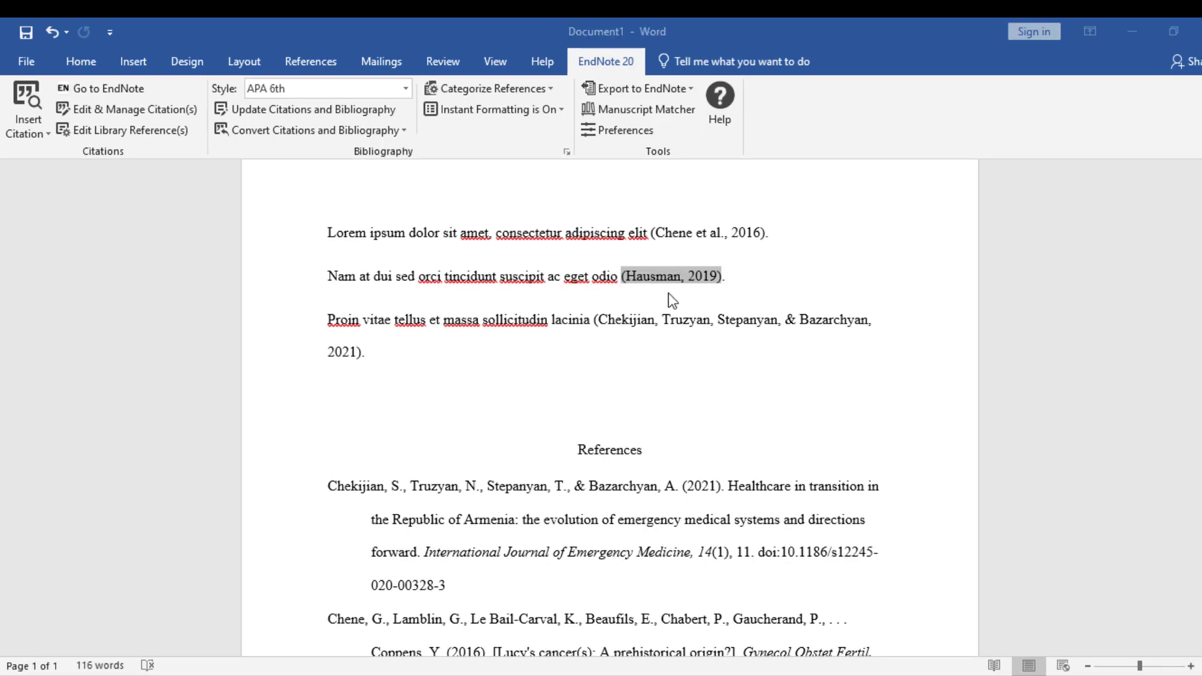
click(744, 233)
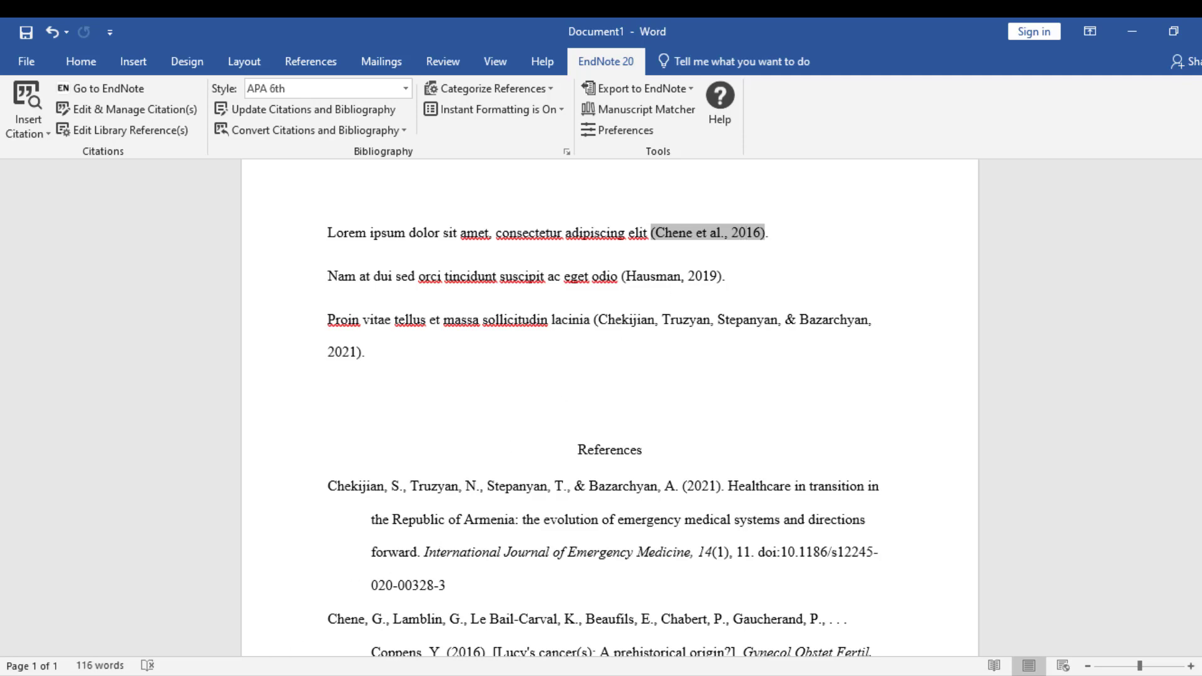
In EndNote, edit the Chene reference's Year from 2016 to 2020 and save it.
key(alt+Tab)
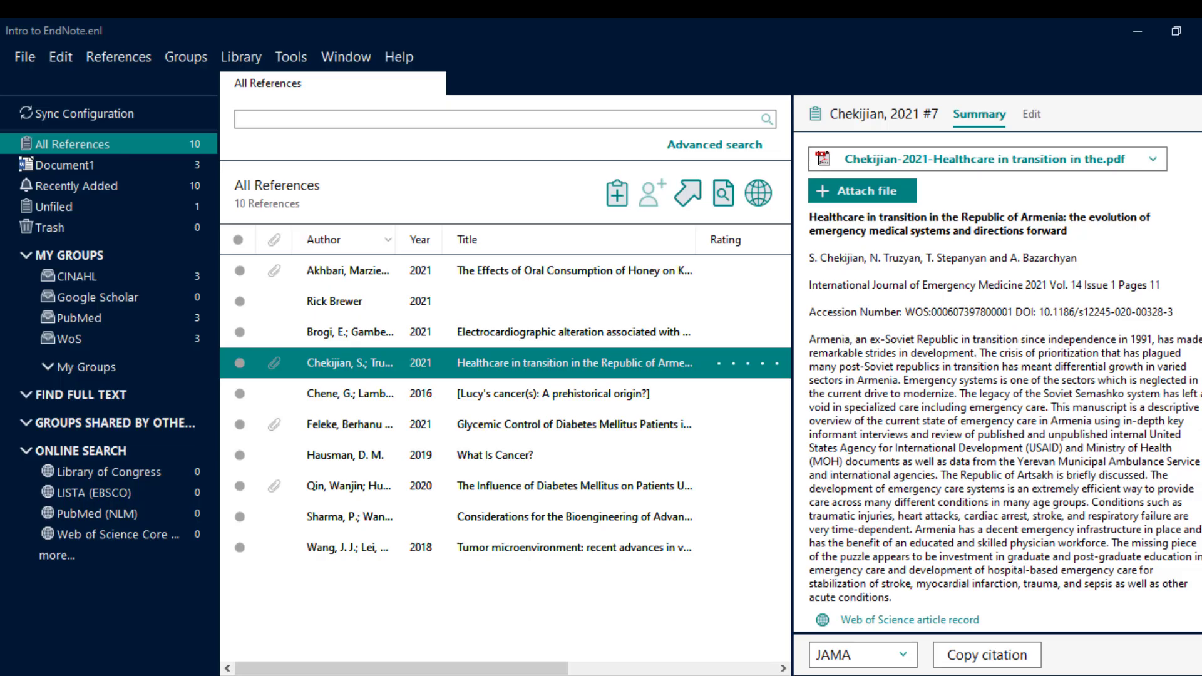
click(476, 395)
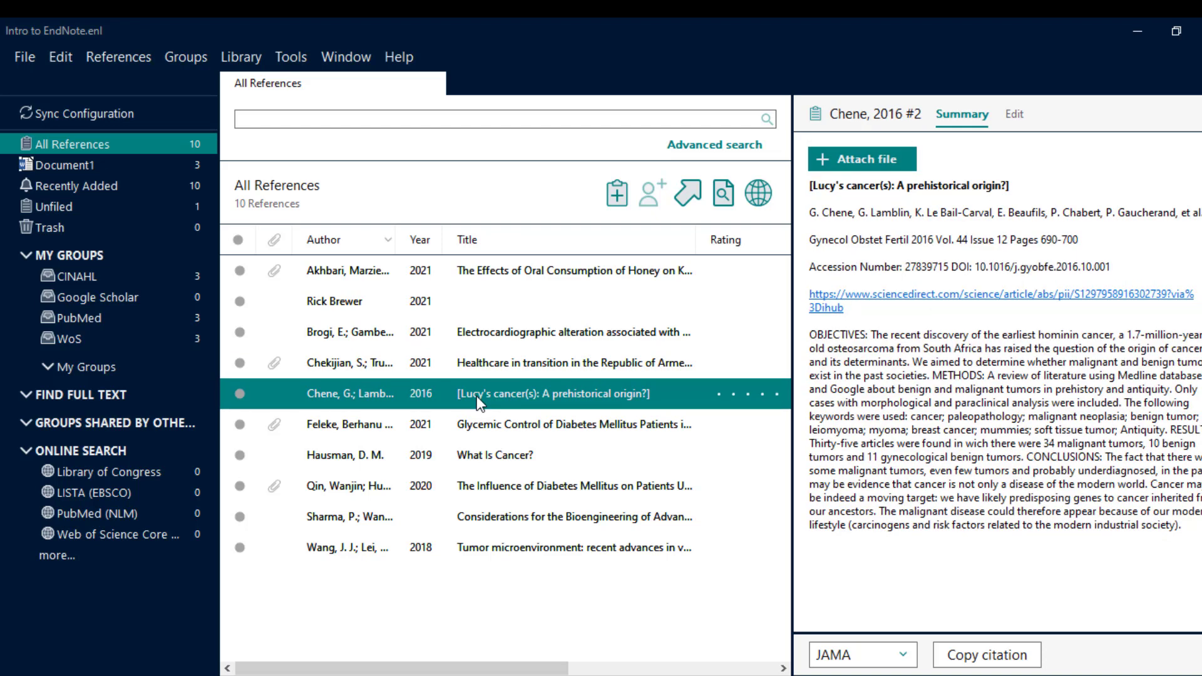
click(1014, 119)
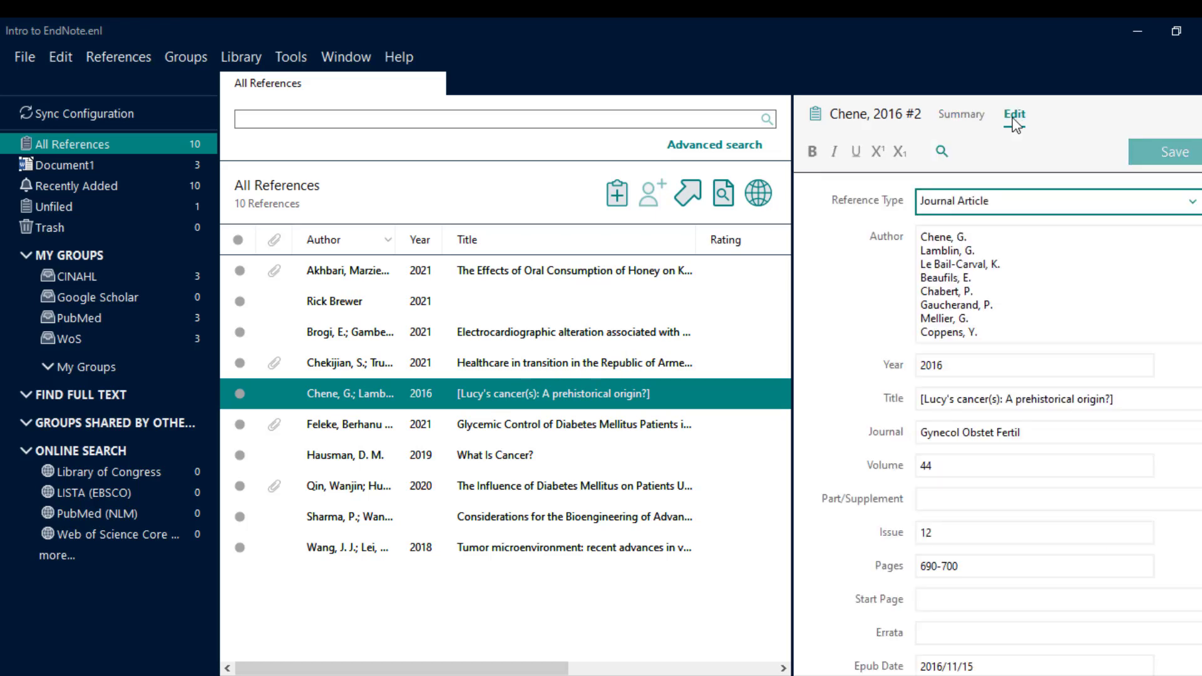
click(981, 371)
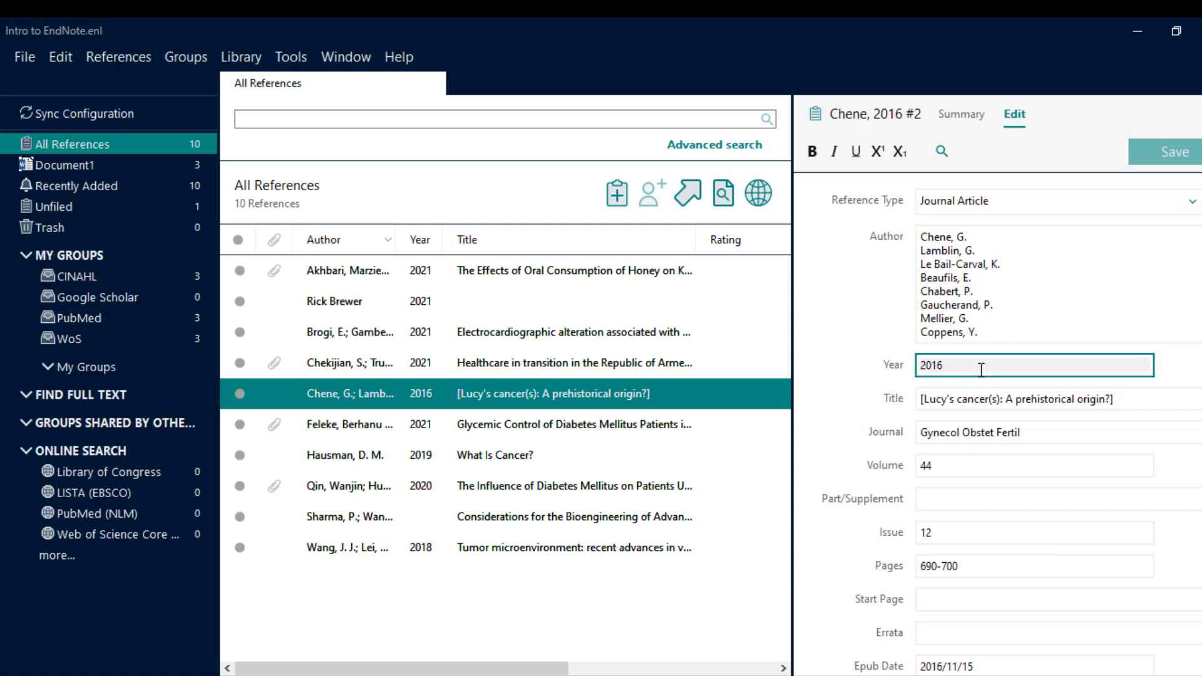
key(BackSpace)
key(BackSpace)
text(20)
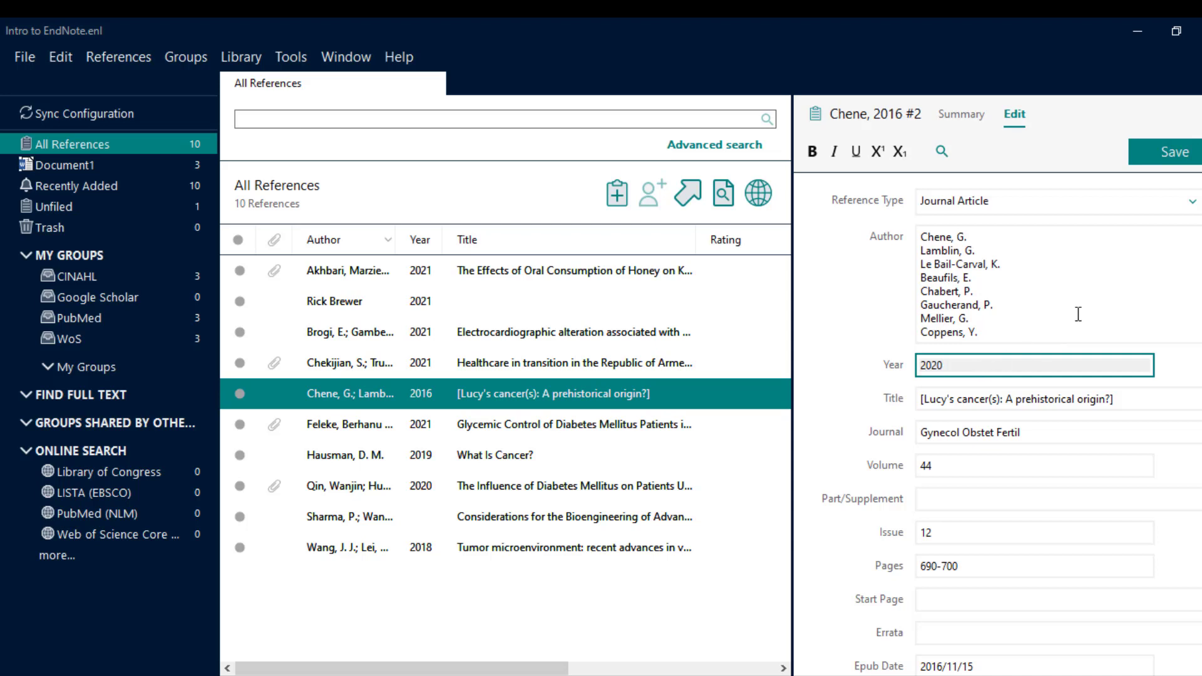
click(1175, 162)
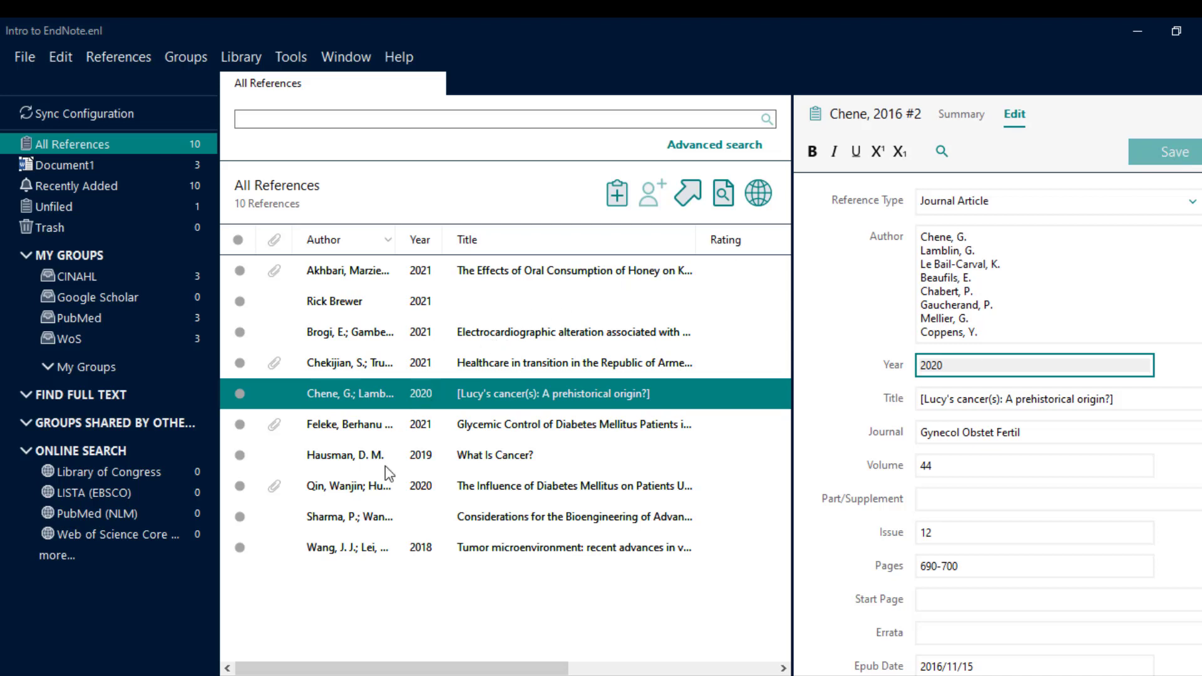
key(alt+Tab)
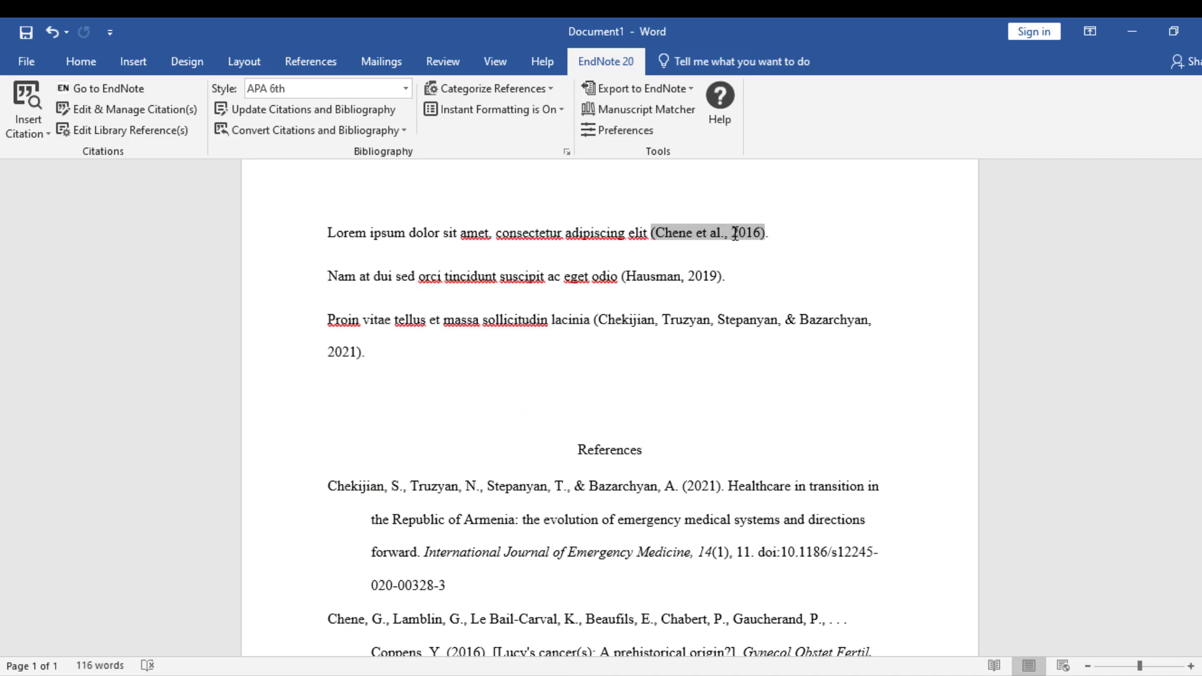
Run Update Citations and Bibliography so Chene's citation and reference entry show 2020.
click(368, 112)
scroll(437, 479, down, 3)
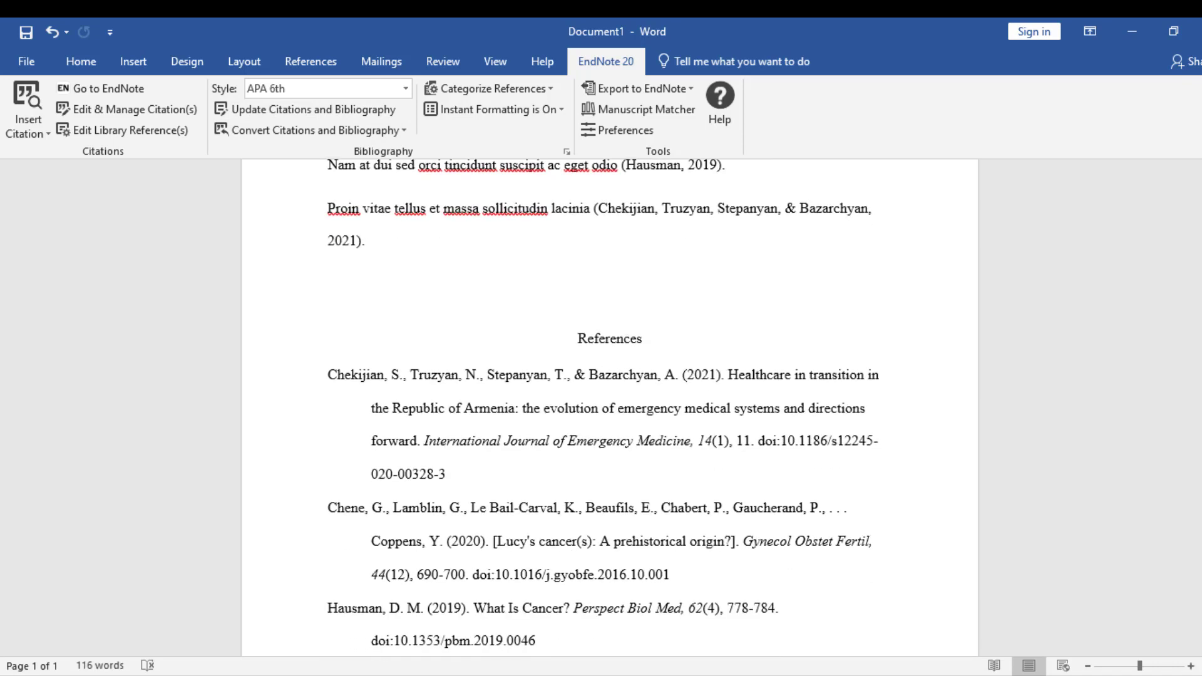
click(468, 544)
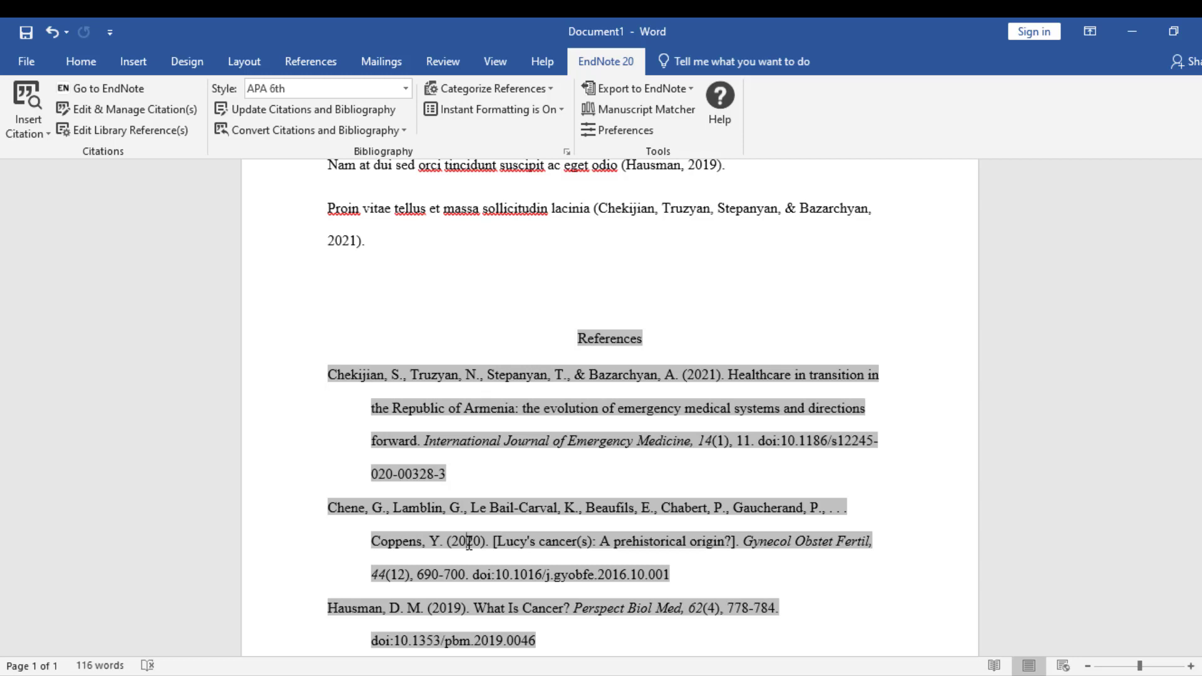
Convert citations and bibliography to plain text, saving the original as 'Intro to EndNote' first.
click(395, 131)
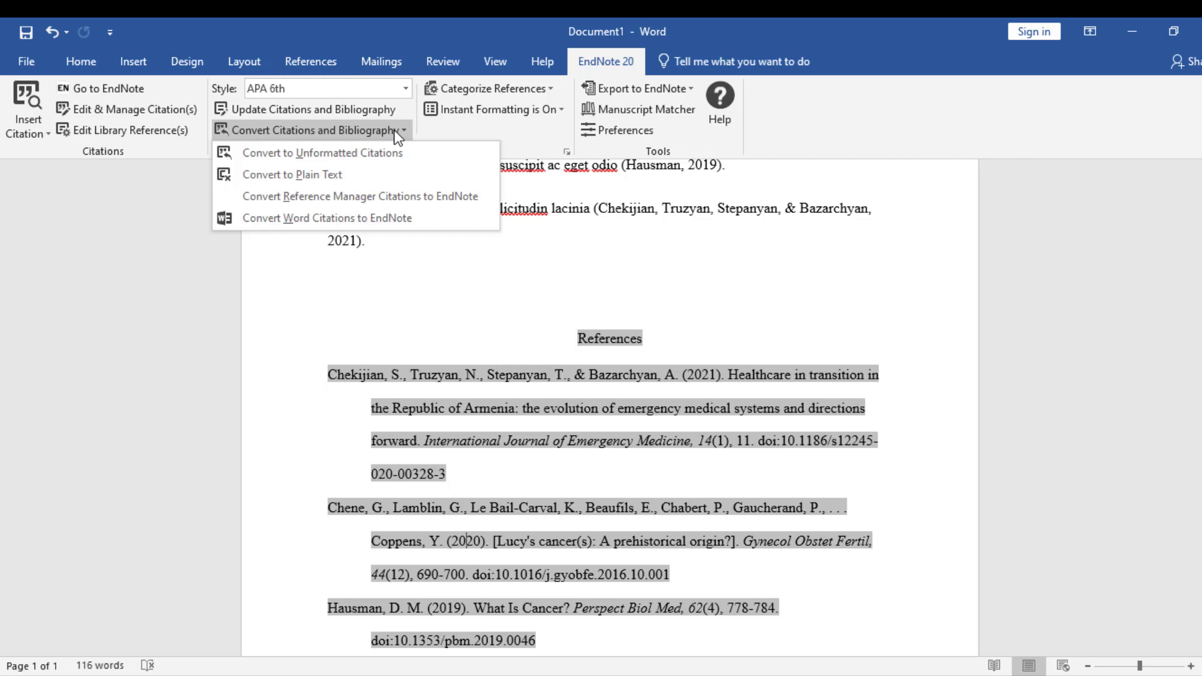
click(377, 174)
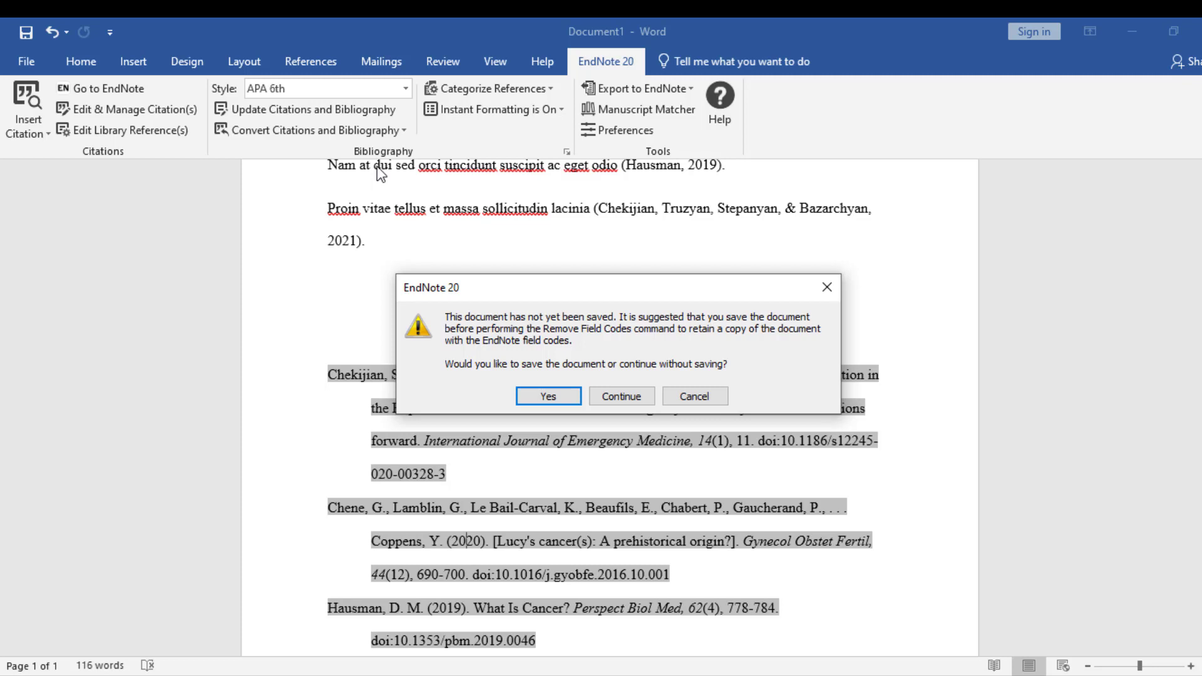
click(549, 397)
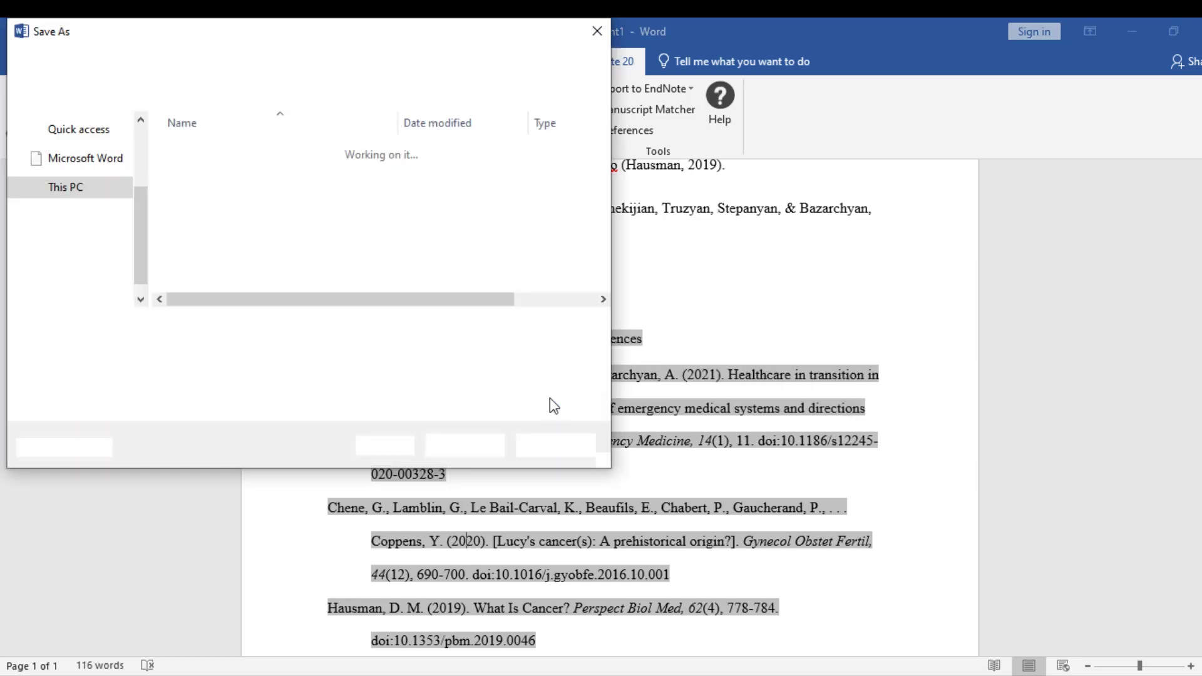
text(Intro t)
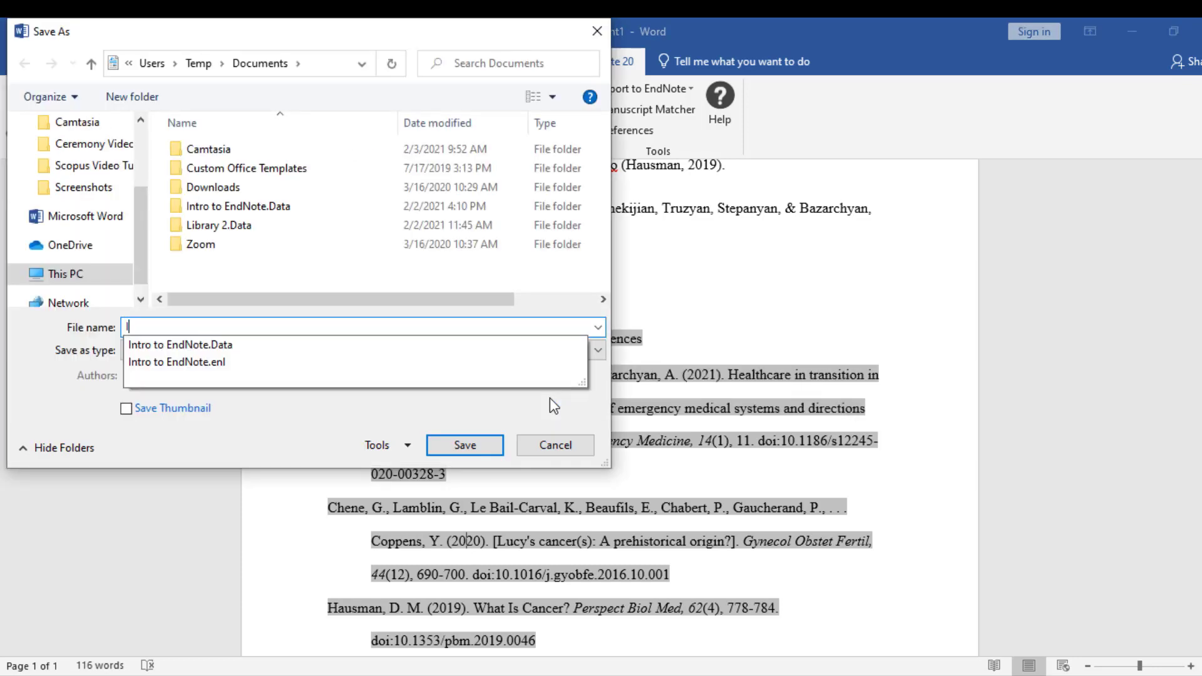
text(o EndNote)
click(491, 448)
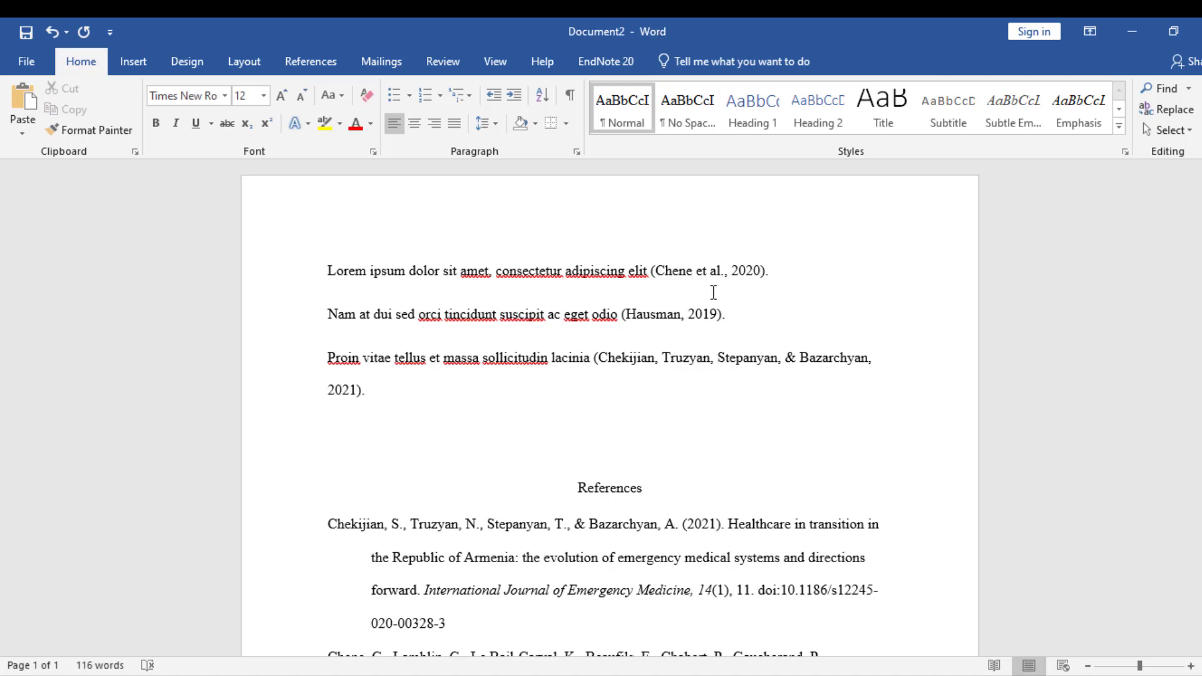
Check that the copy's citation and reference entries are now ordinary plain text.
click(721, 274)
text(.)
click(464, 585)
click(499, 557)
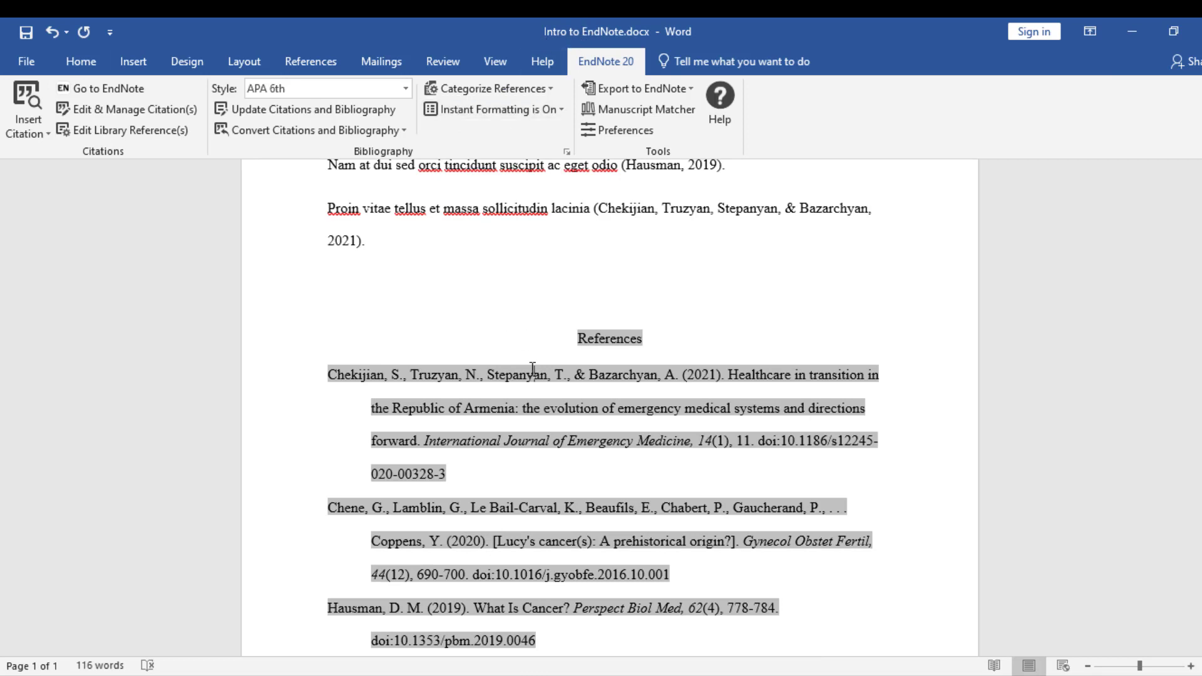
Confirm the Chekijian citation is still an EndNote field, then return to the plain-text Document2 copy.
click(650, 213)
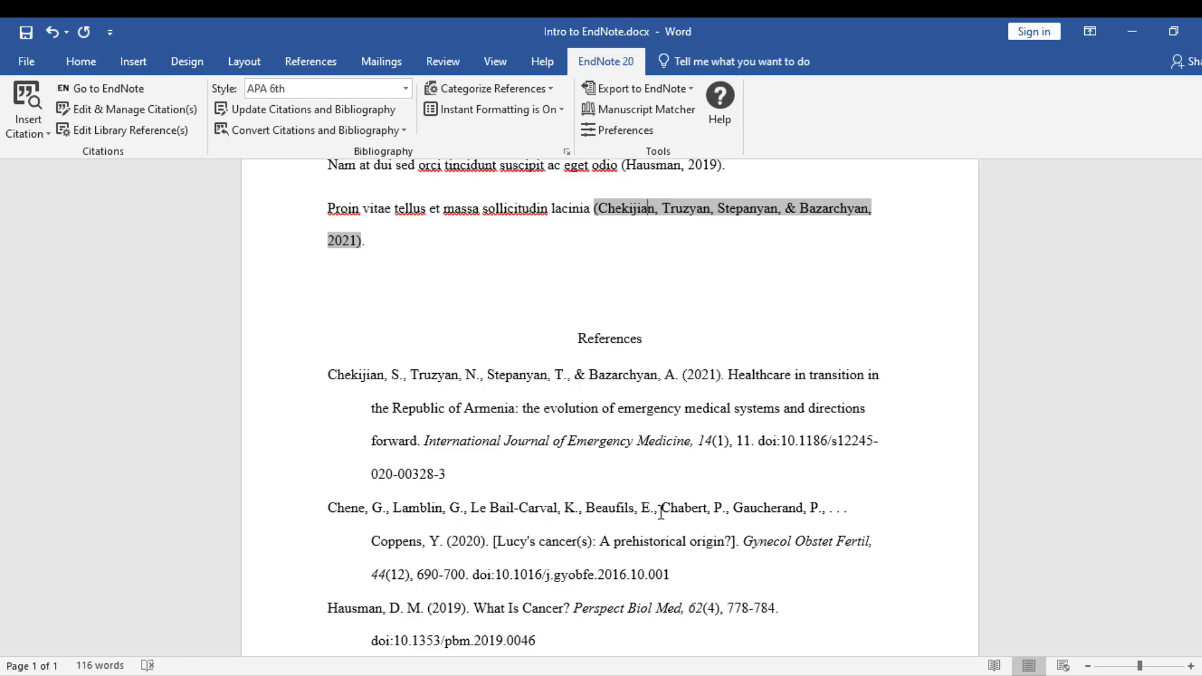
key(alt+Tab)
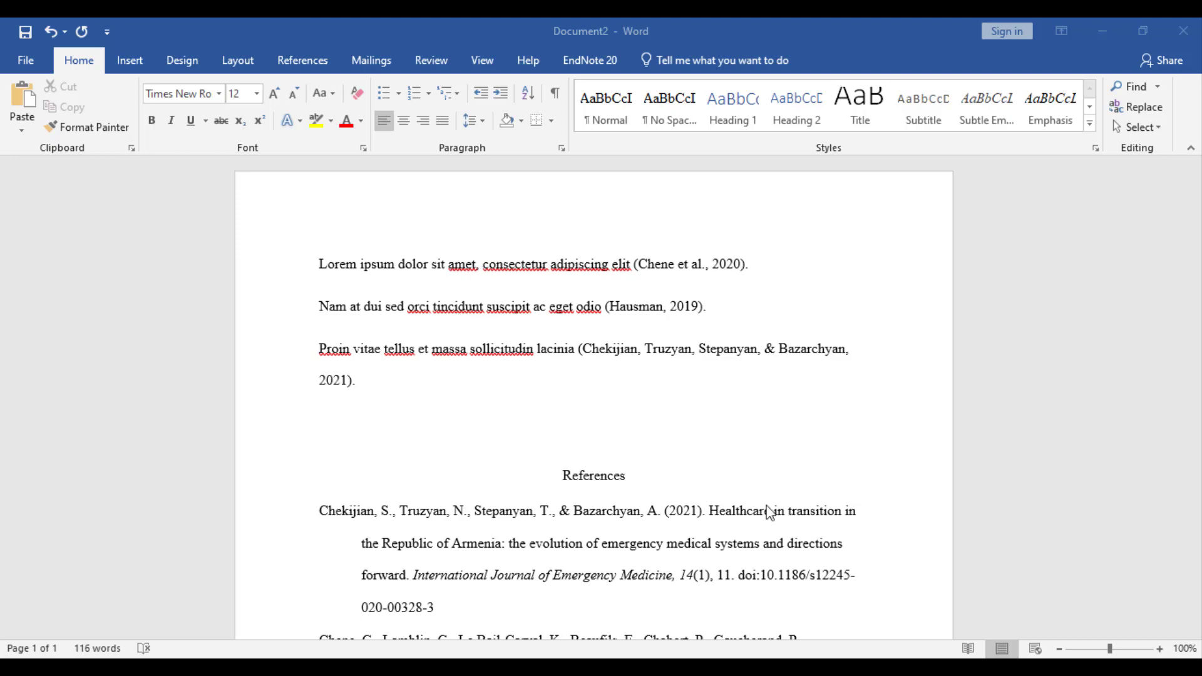
Show the UK Medical Center Library's CONTACT tab with its phone, fax, e-mail and mailing address.
key(alt+Tab)
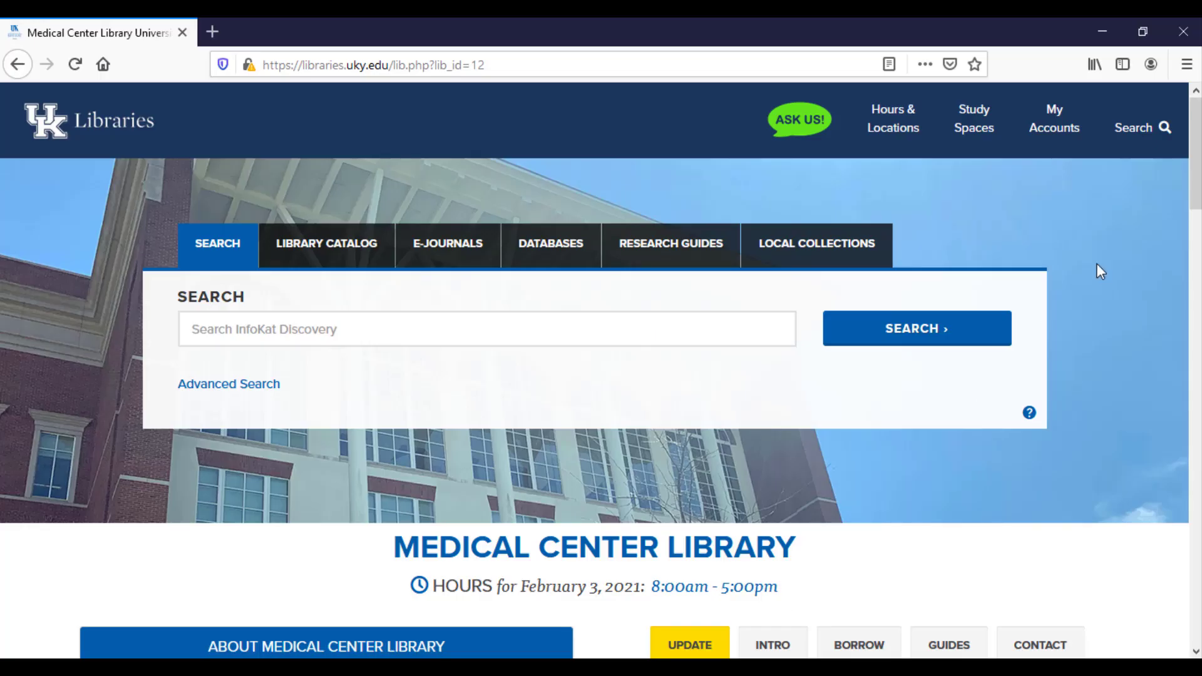
scroll(1196, 156, down, 5)
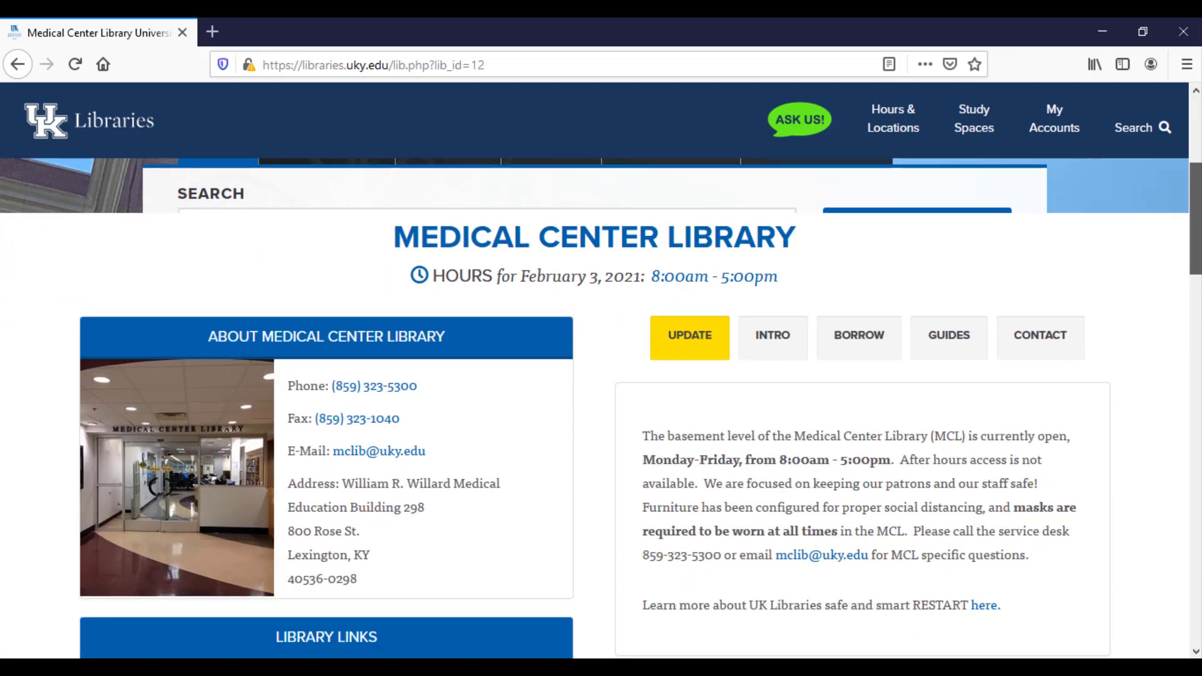
click(1023, 341)
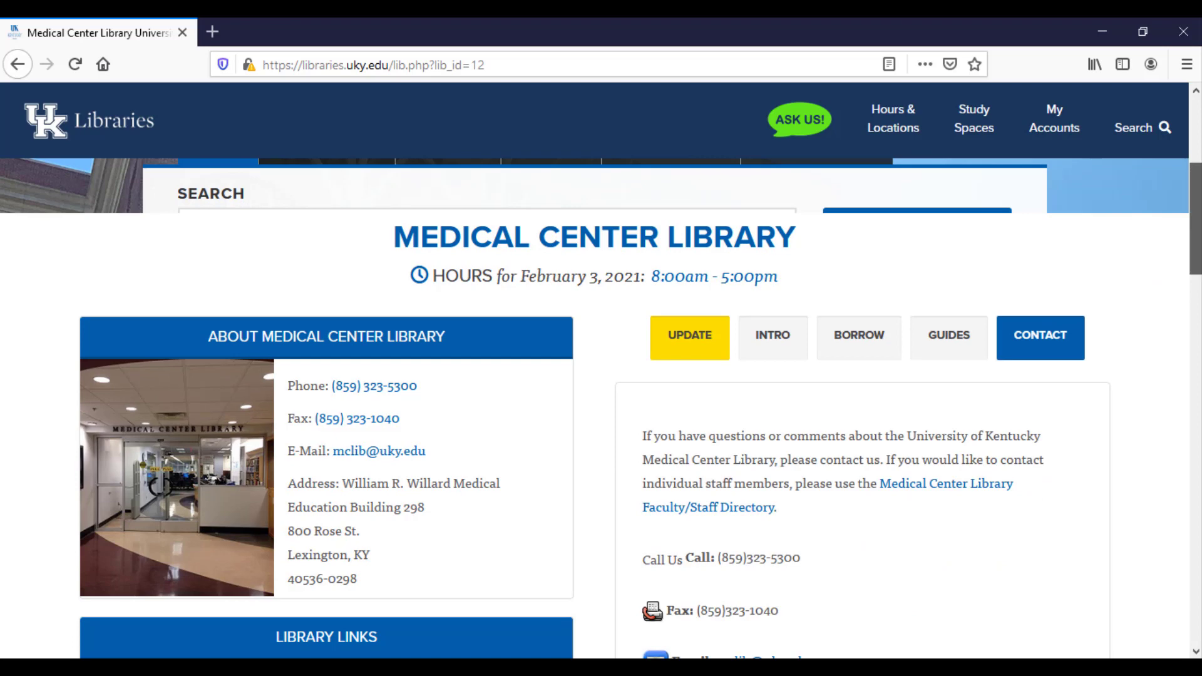
scroll(939, 397, down, 4)
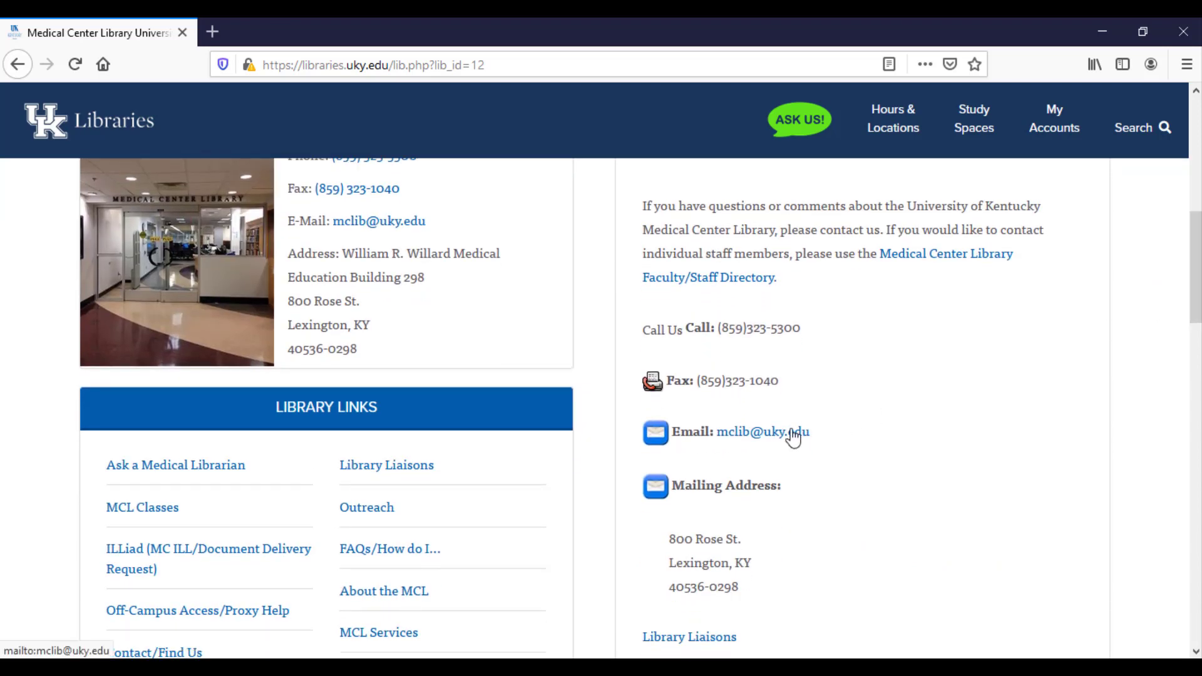